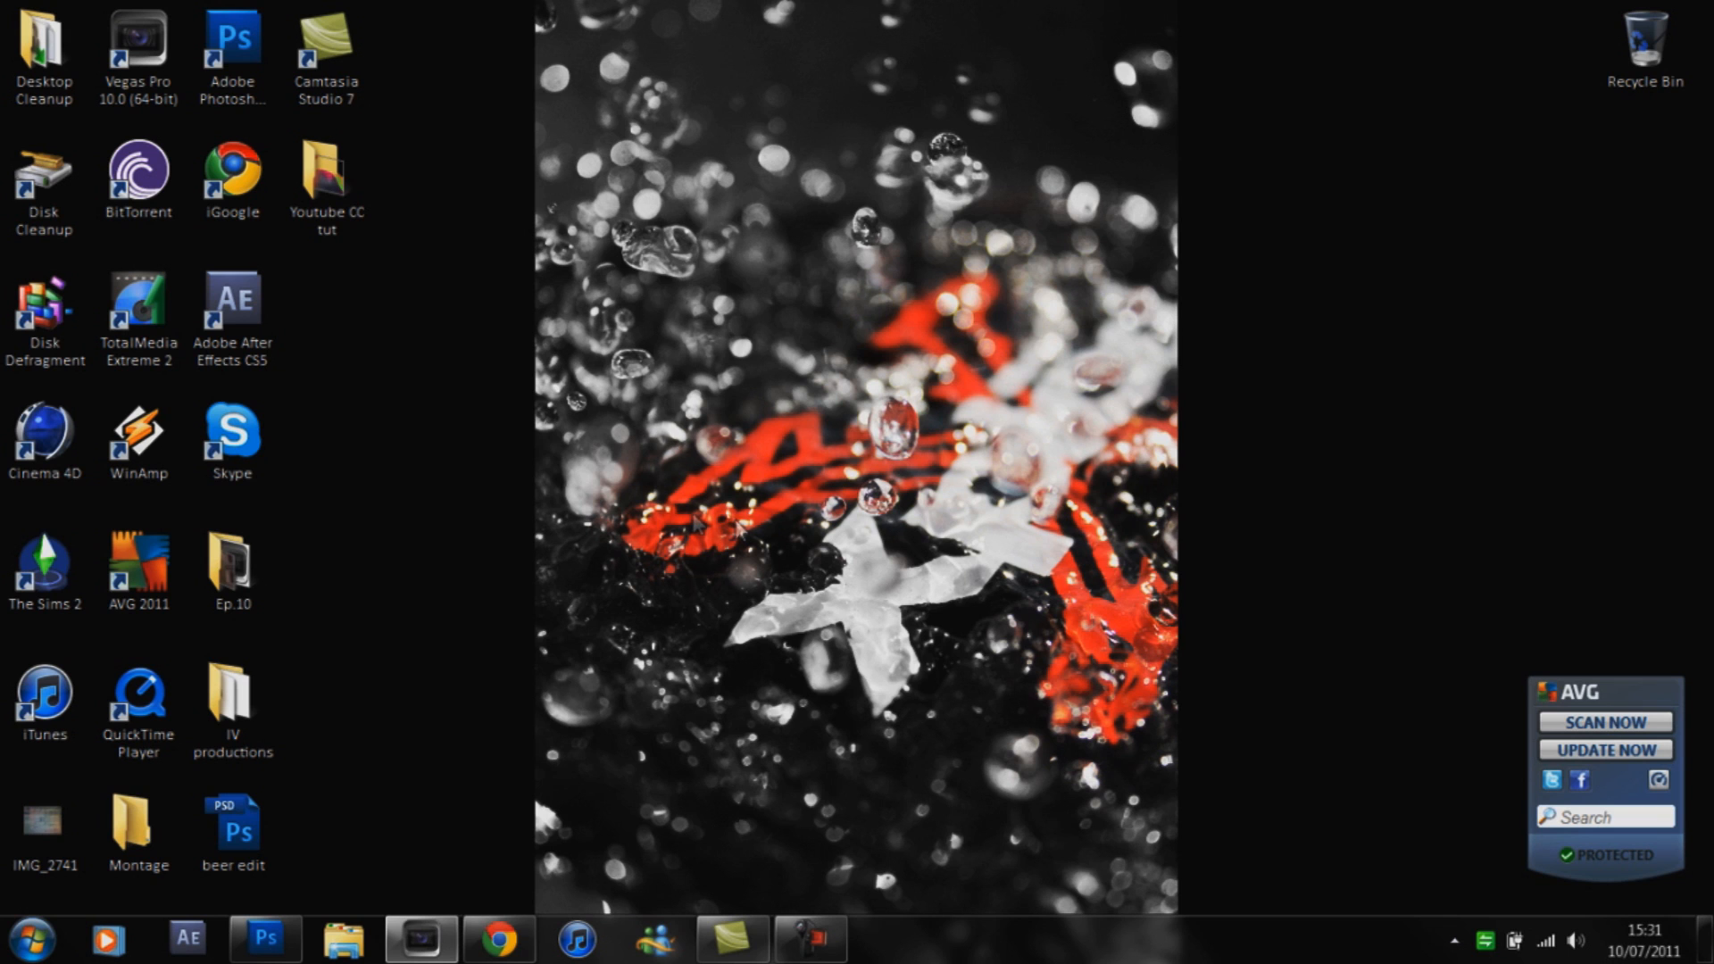
# Switch to Vegas Pro and place the selected section of how DO I FEEL.M2TS from the Trimmer at the start of the timeline.
pyautogui.click(416, 951)
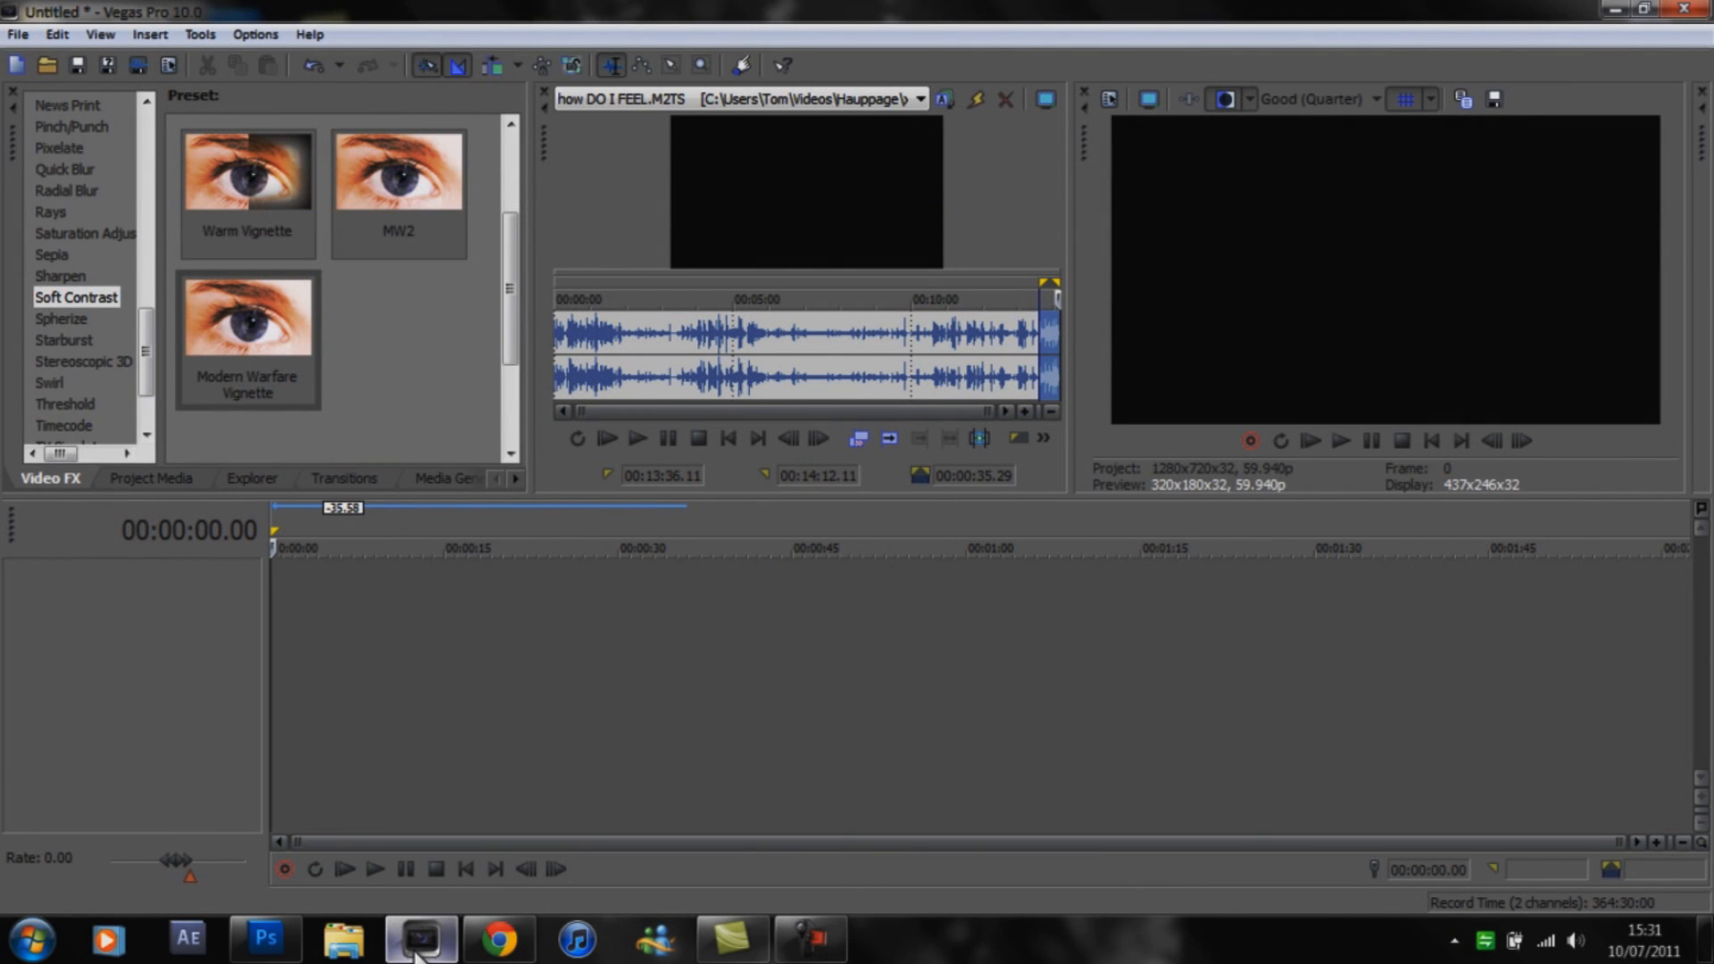
pyautogui.moveTo(416, 952)
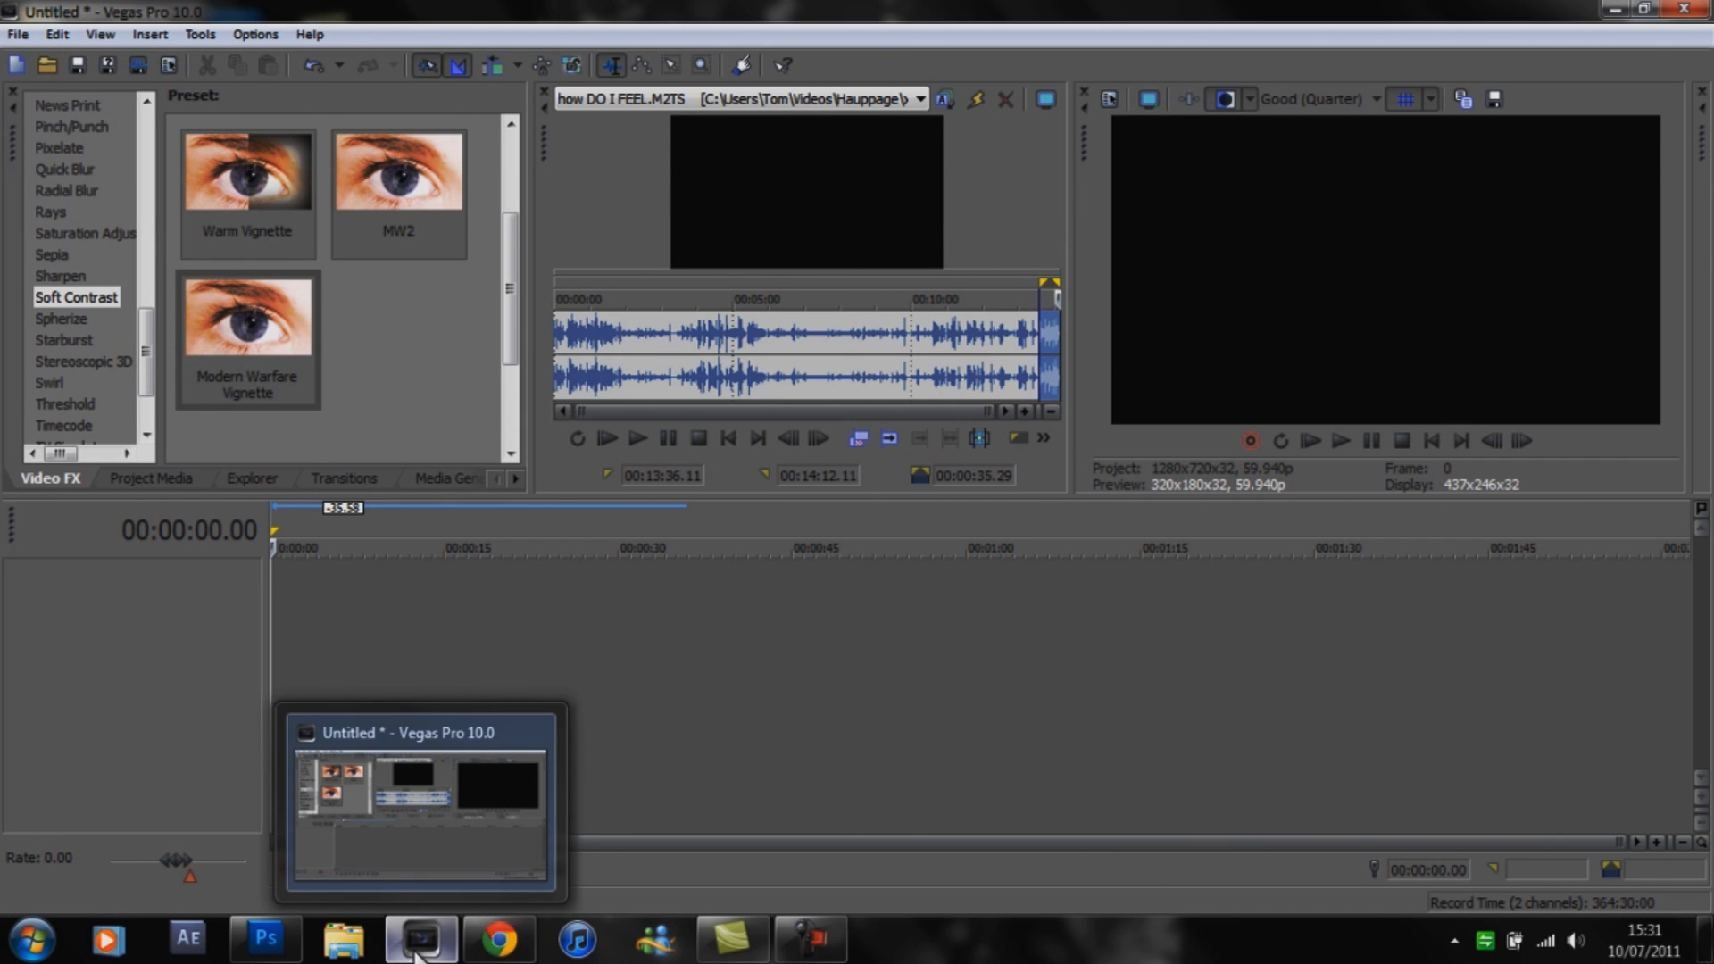
pyautogui.click(415, 952)
pyautogui.click(416, 951)
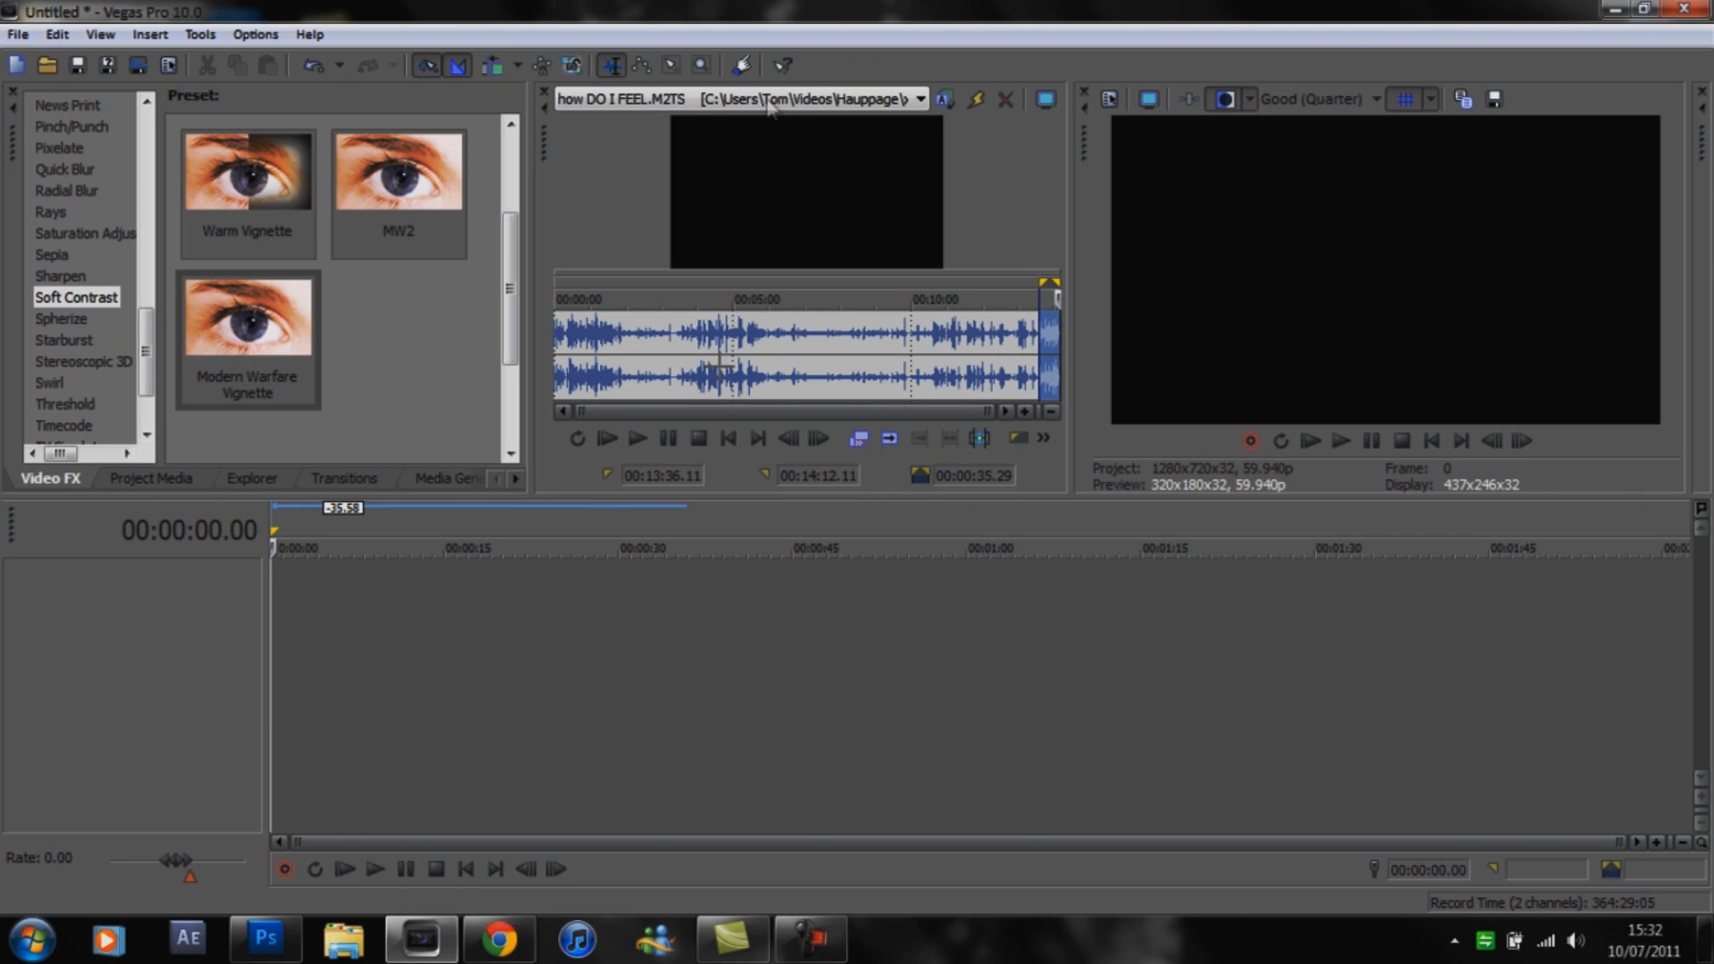
pyautogui.moveTo(1040, 361); pyautogui.dragTo(197, 657)
pyautogui.moveTo(196, 657); pyautogui.dragTo(197, 657)
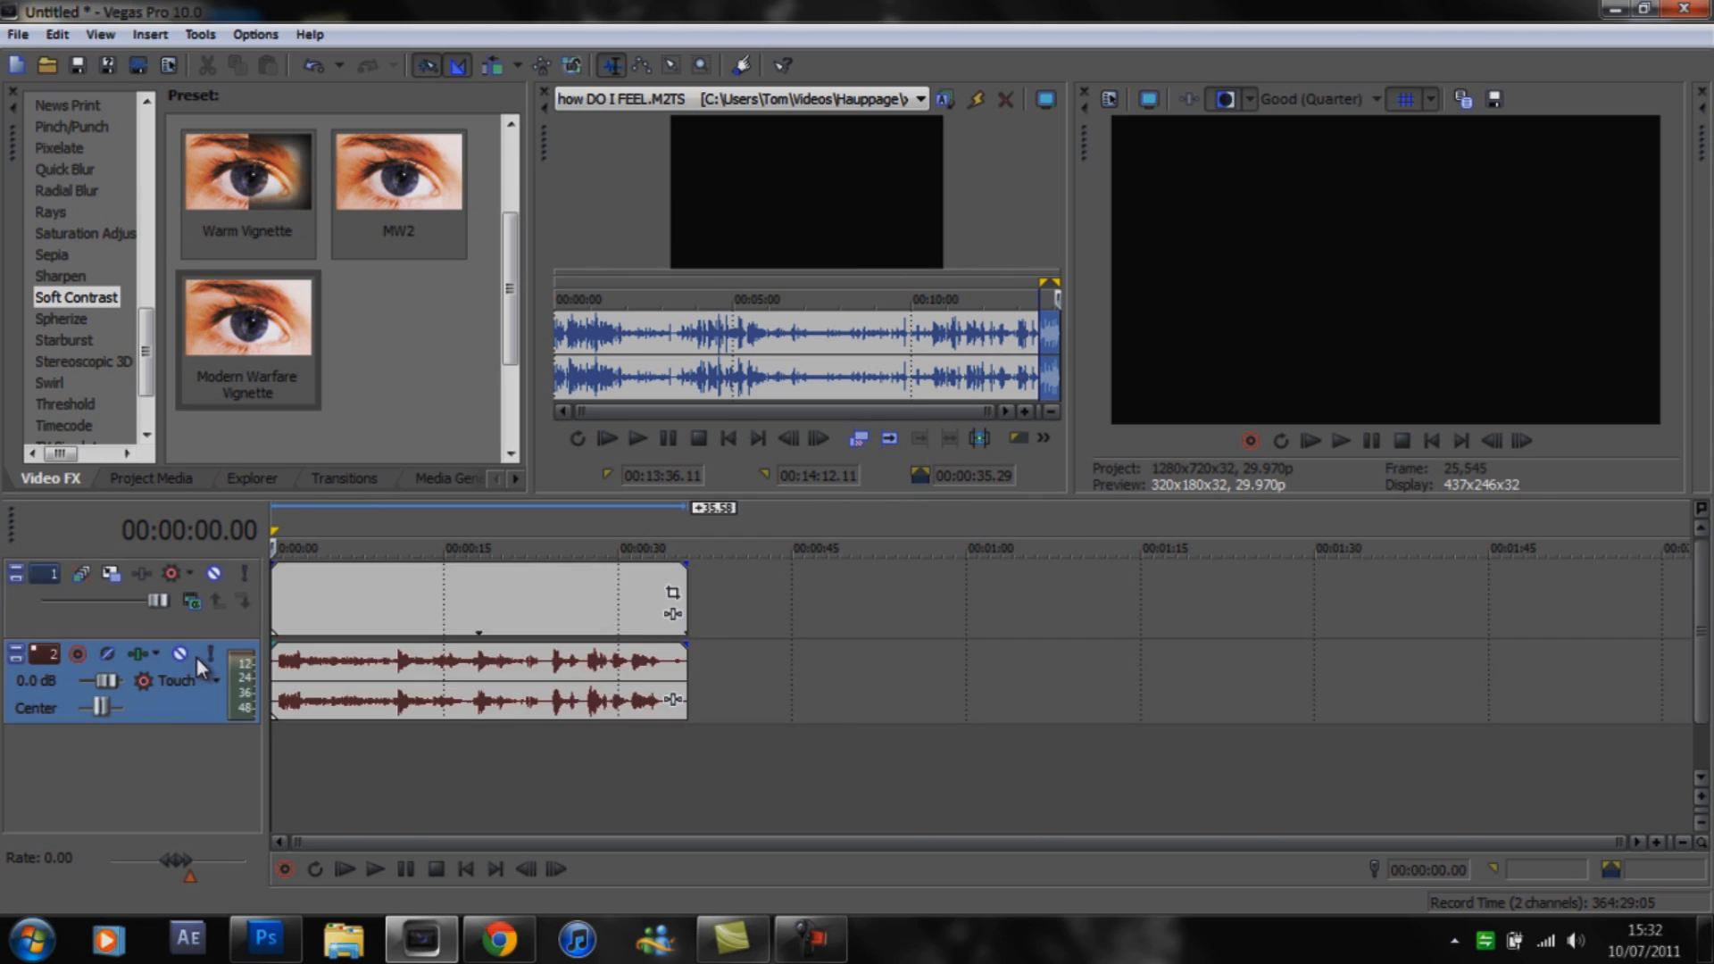
# Scrub through the clip and play it from 00:00:23.17 to preview the unedited footage.
pyautogui.click(281, 610)
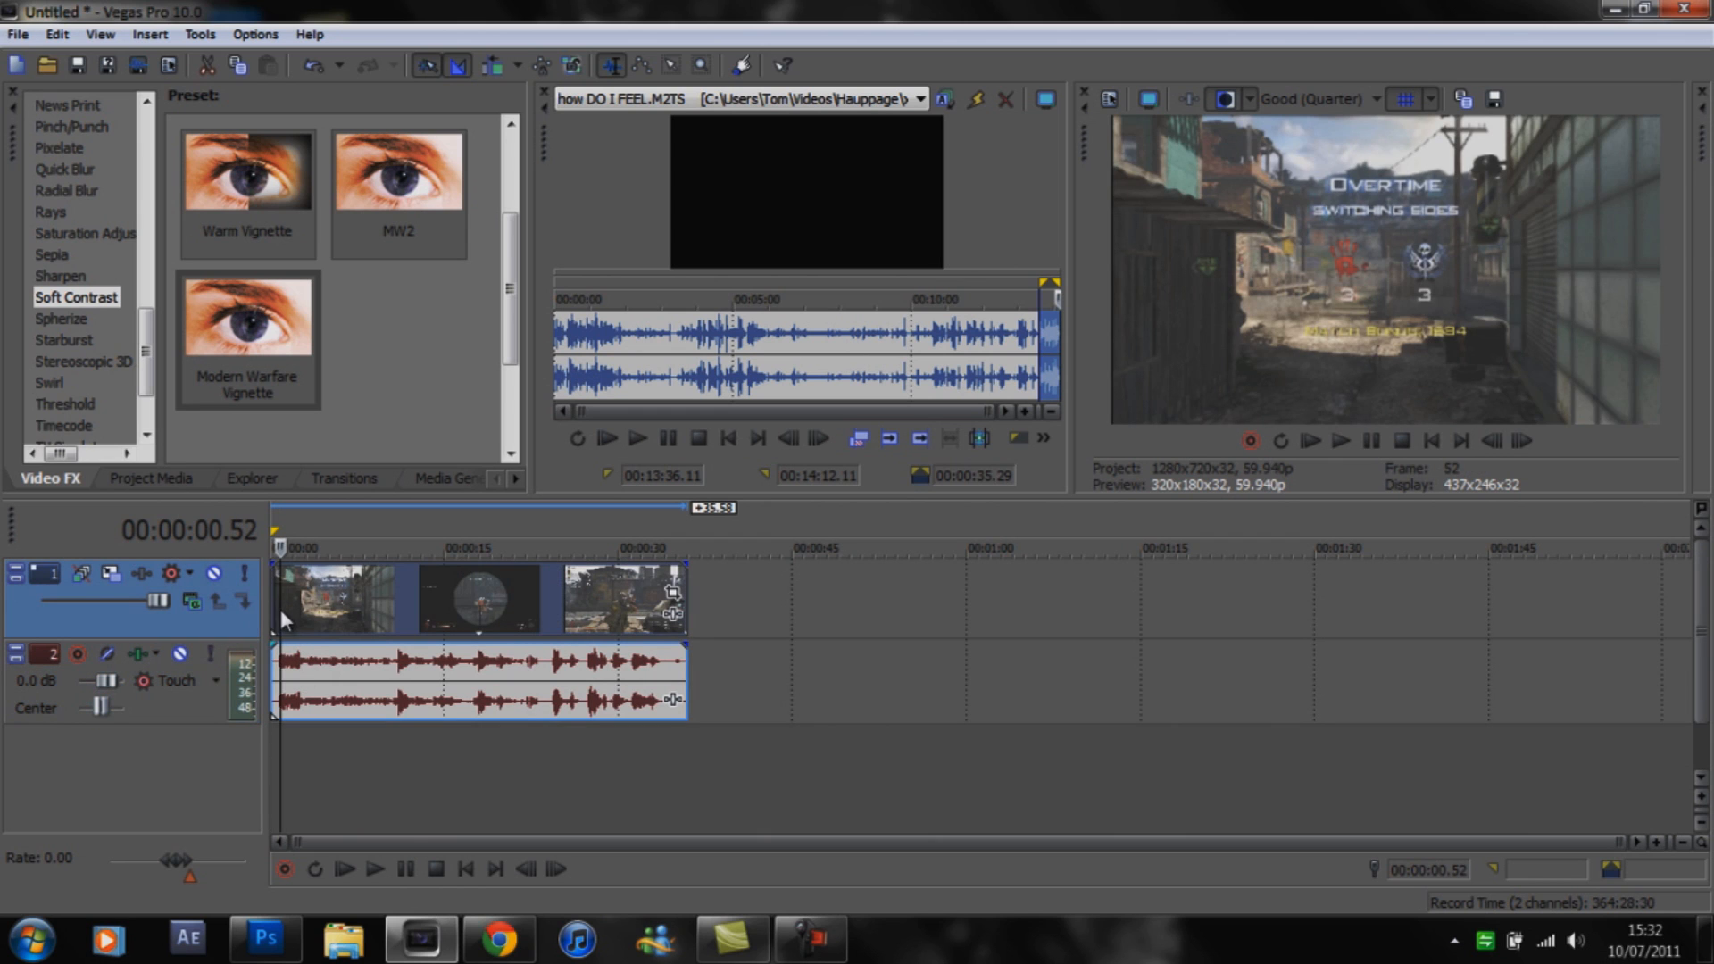
pyautogui.moveTo(280, 609); pyautogui.dragTo(540, 598)
pyautogui.press('space')
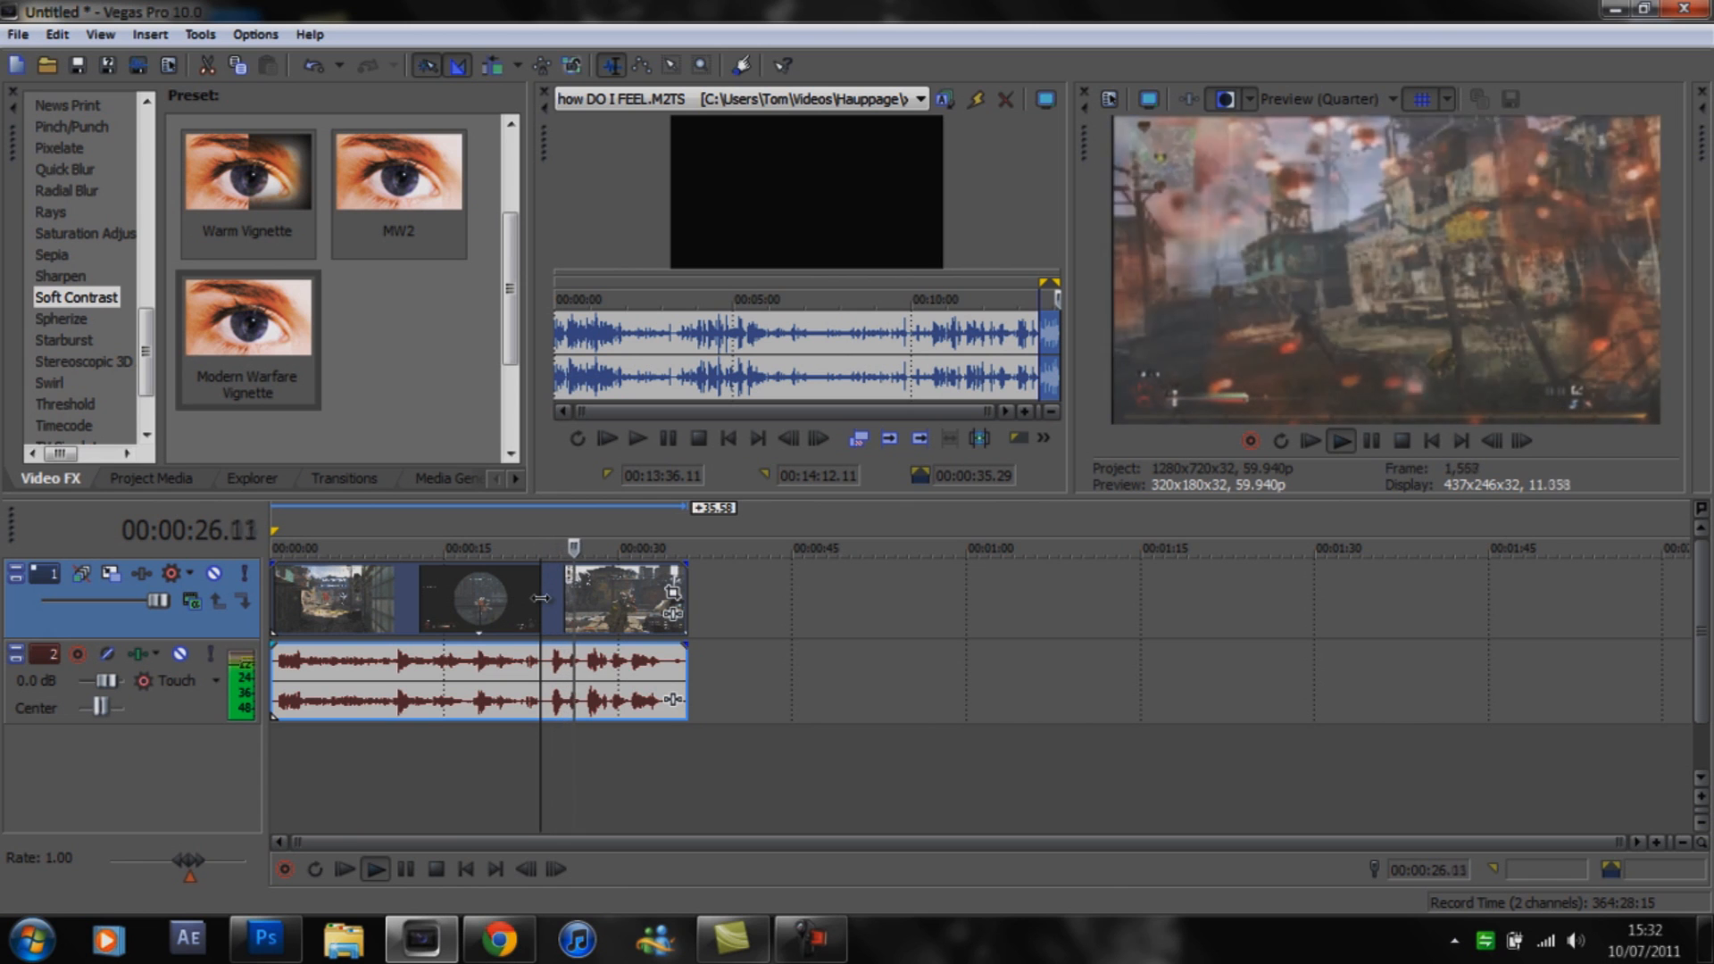
pyautogui.press('space')
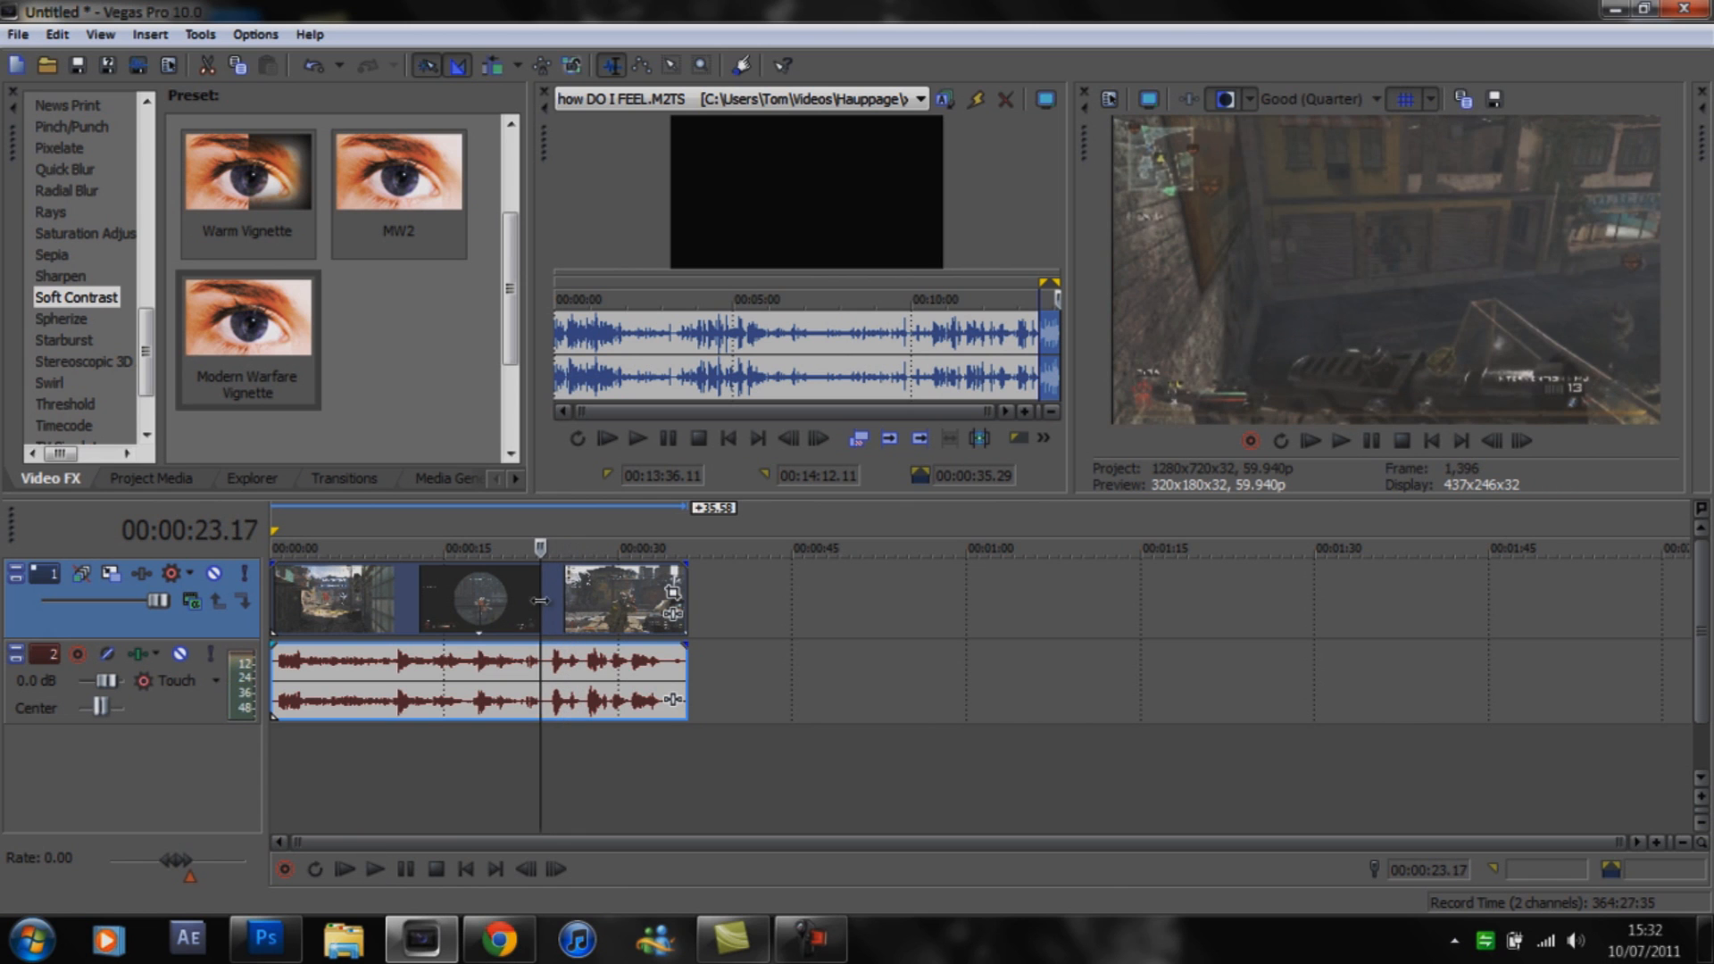
# Park the cursor at 00:00:02.42 and apply the Favela Grime filter package from Gun Edit to the video event.
pyautogui.moveTo(540, 598); pyautogui.dragTo(302, 630)
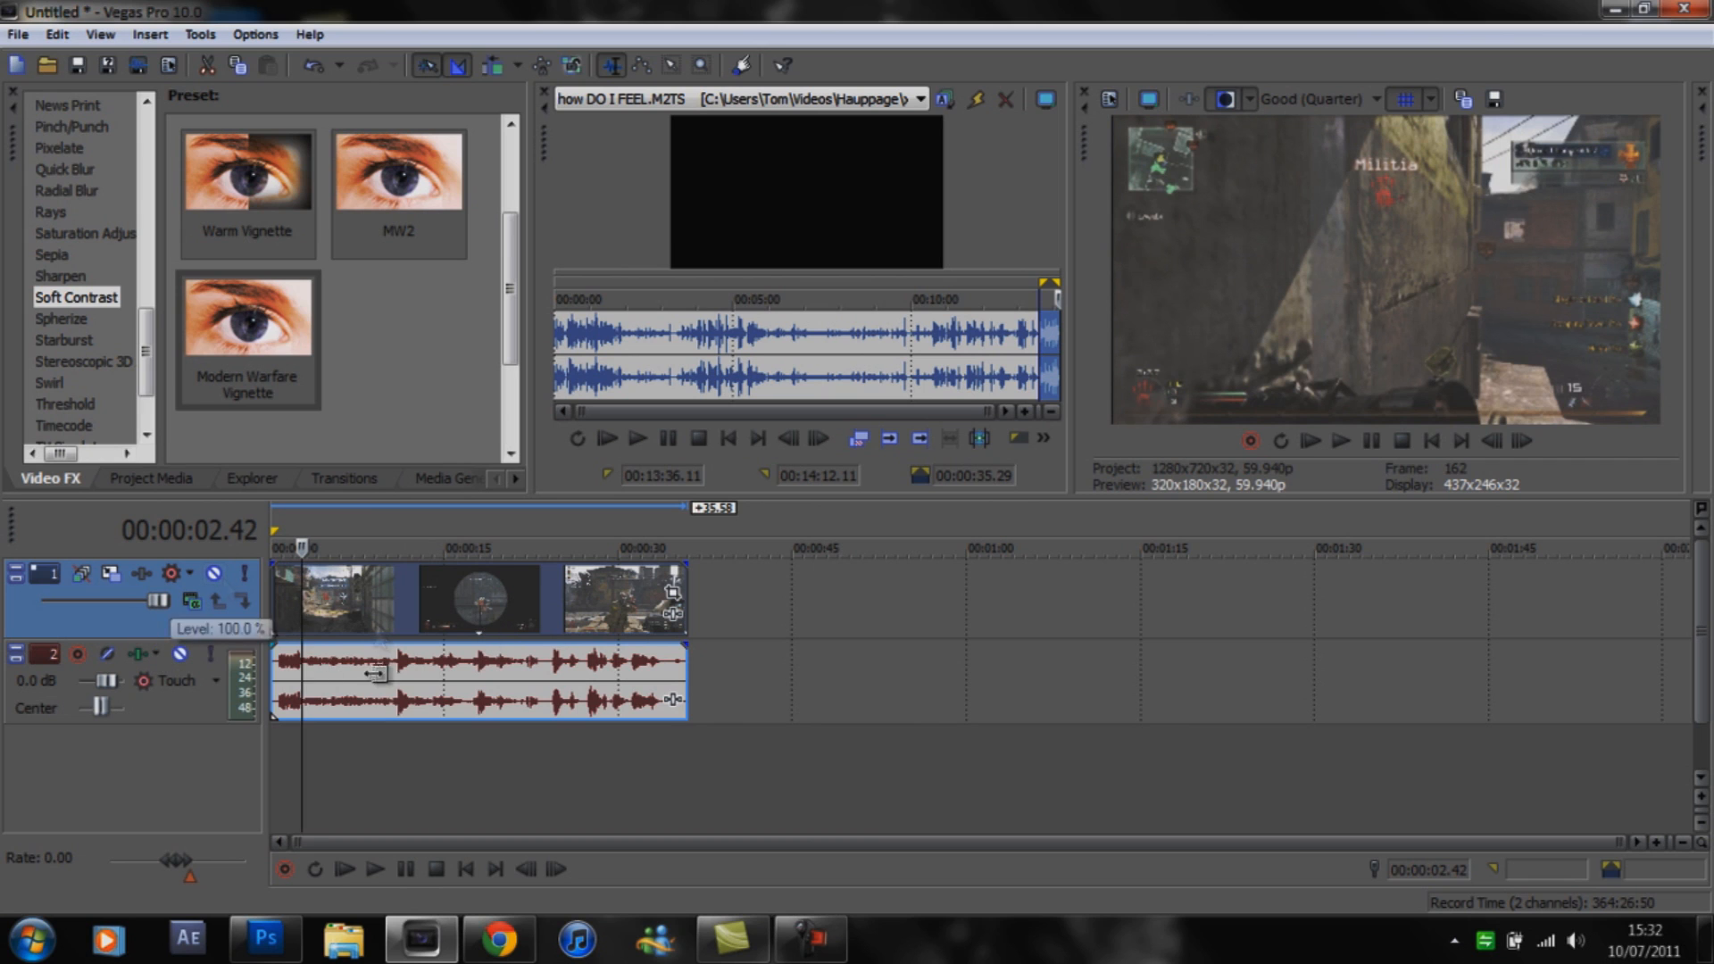
pyautogui.click(670, 611)
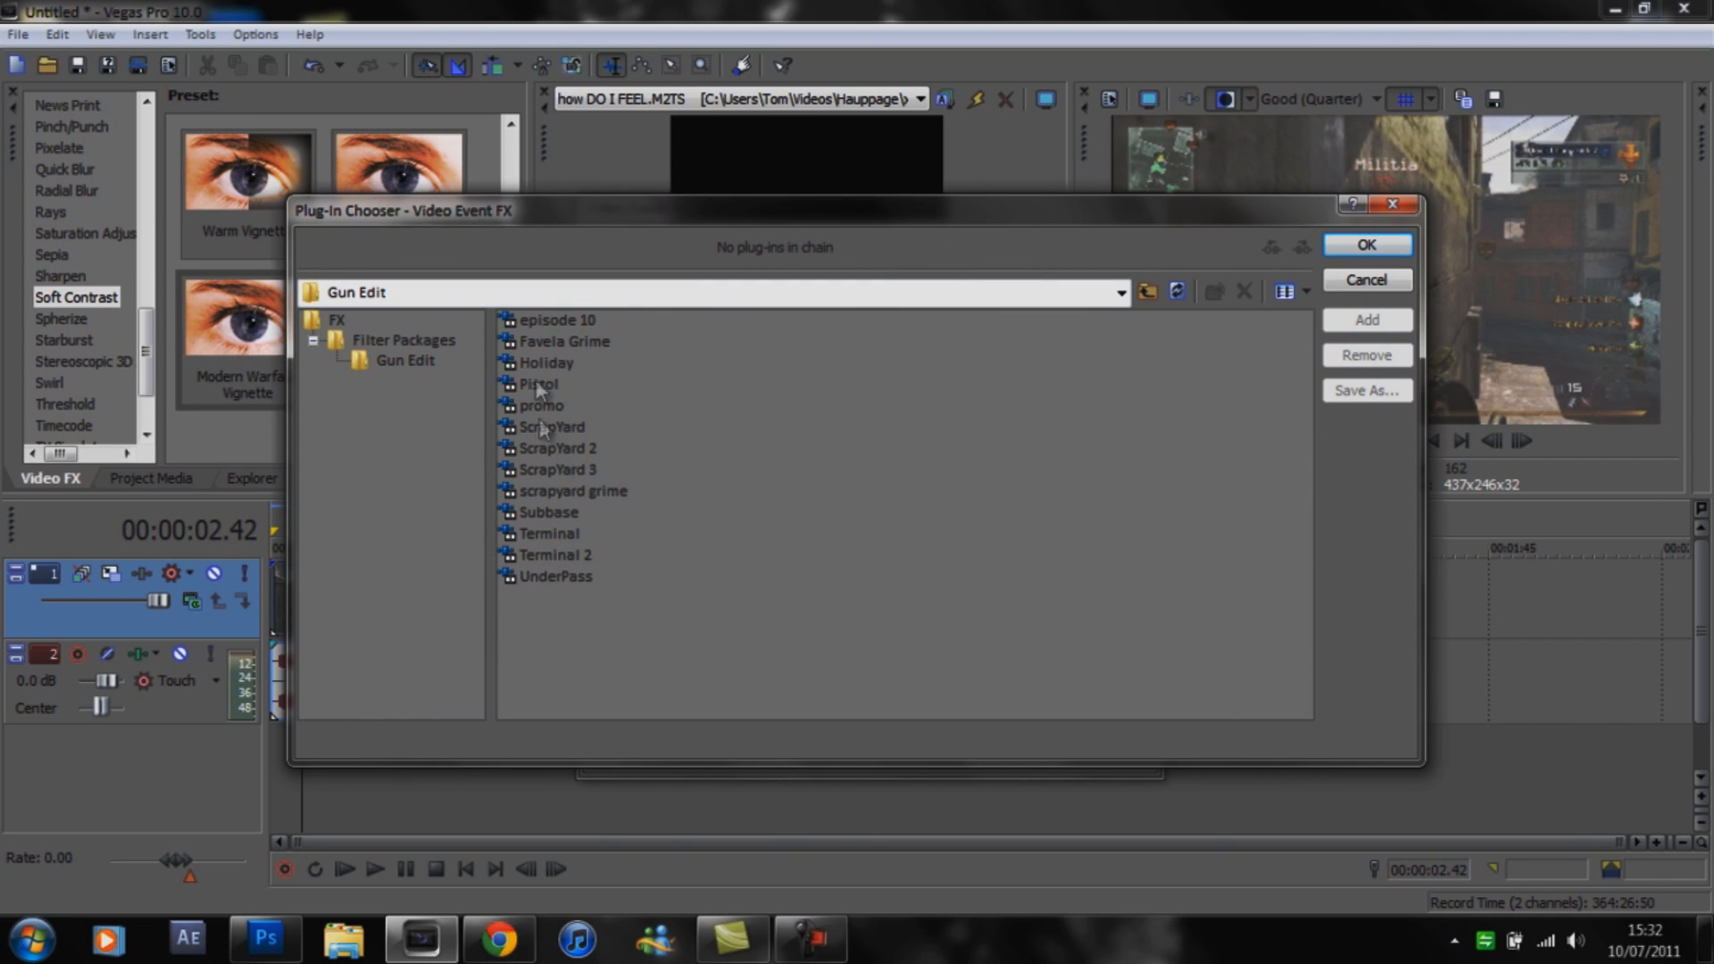
pyautogui.click(573, 344)
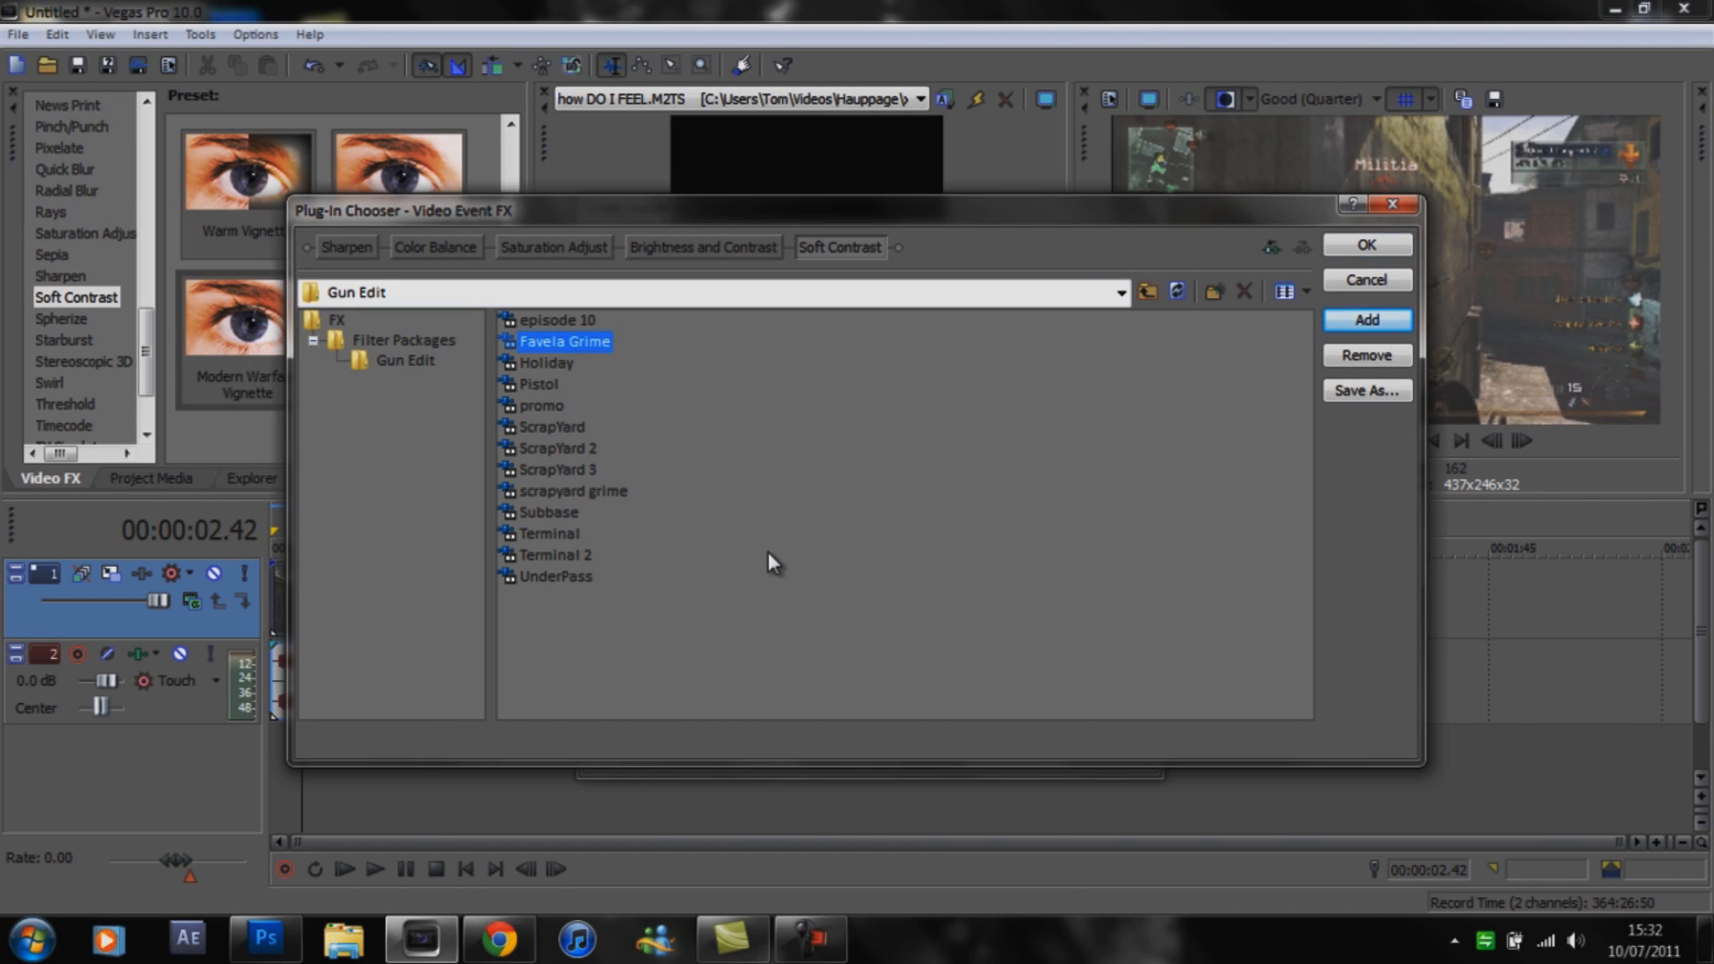
pyautogui.click(1380, 250)
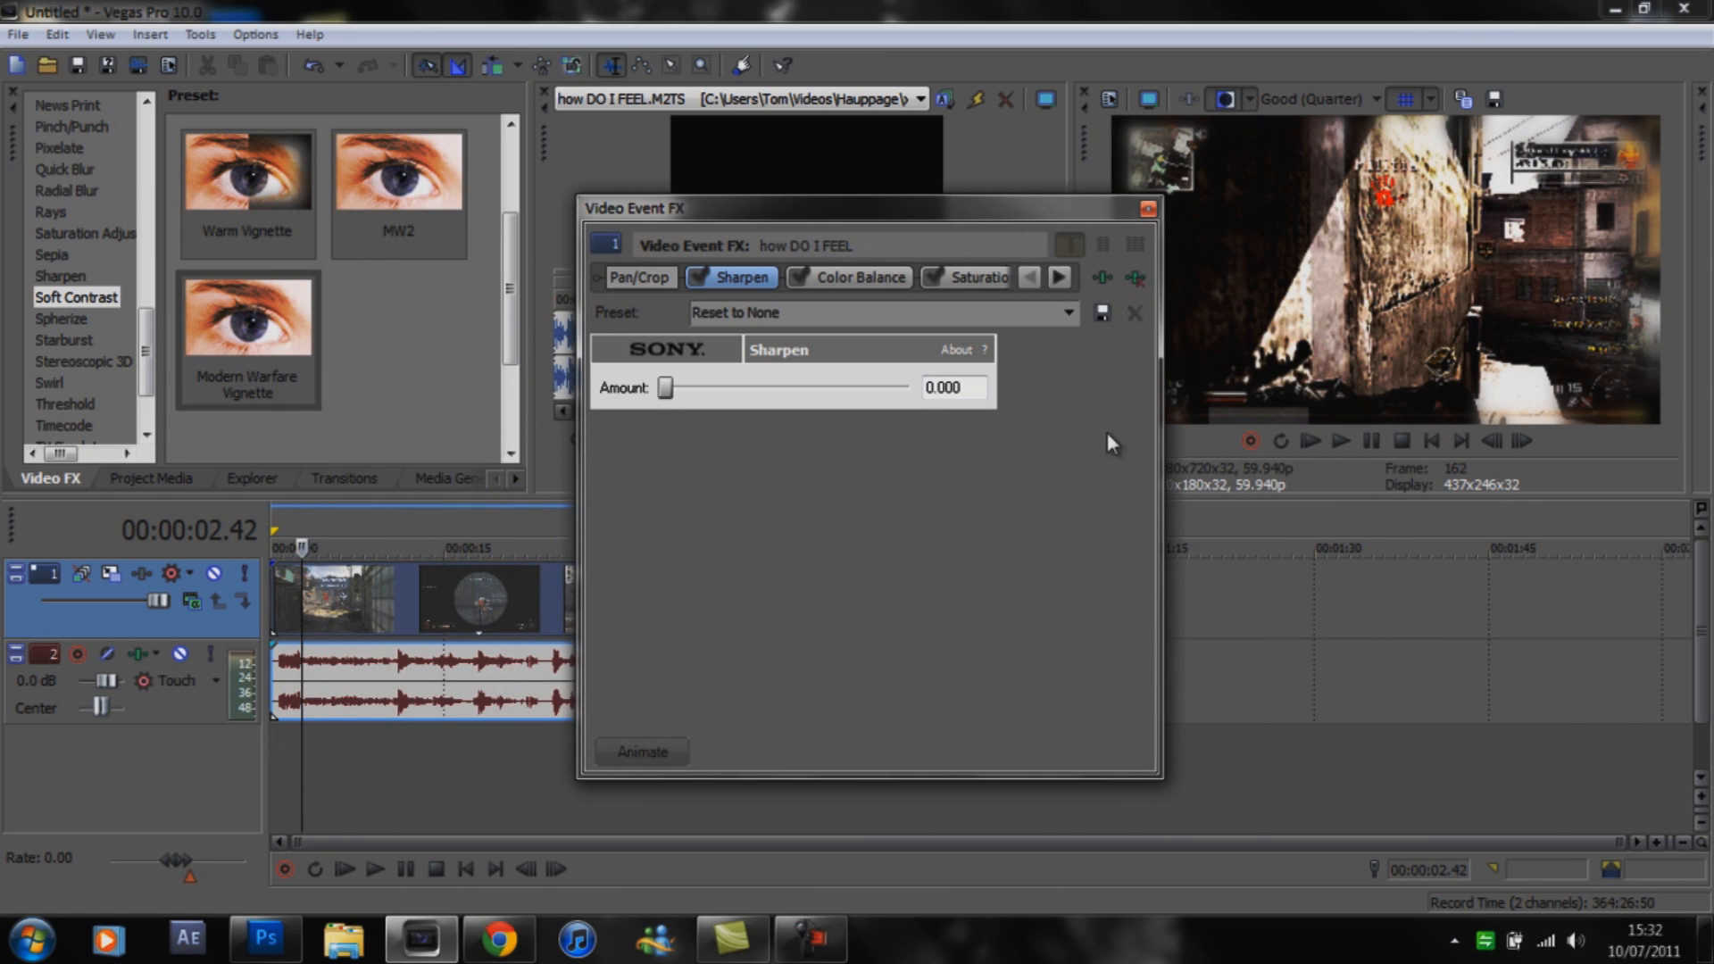
# Look through the video event's effects chain from Sharpen to Soft Contrast, keeping the Video Event FX window clear of the preview.
pyautogui.click(1059, 275)
pyautogui.click(1059, 277)
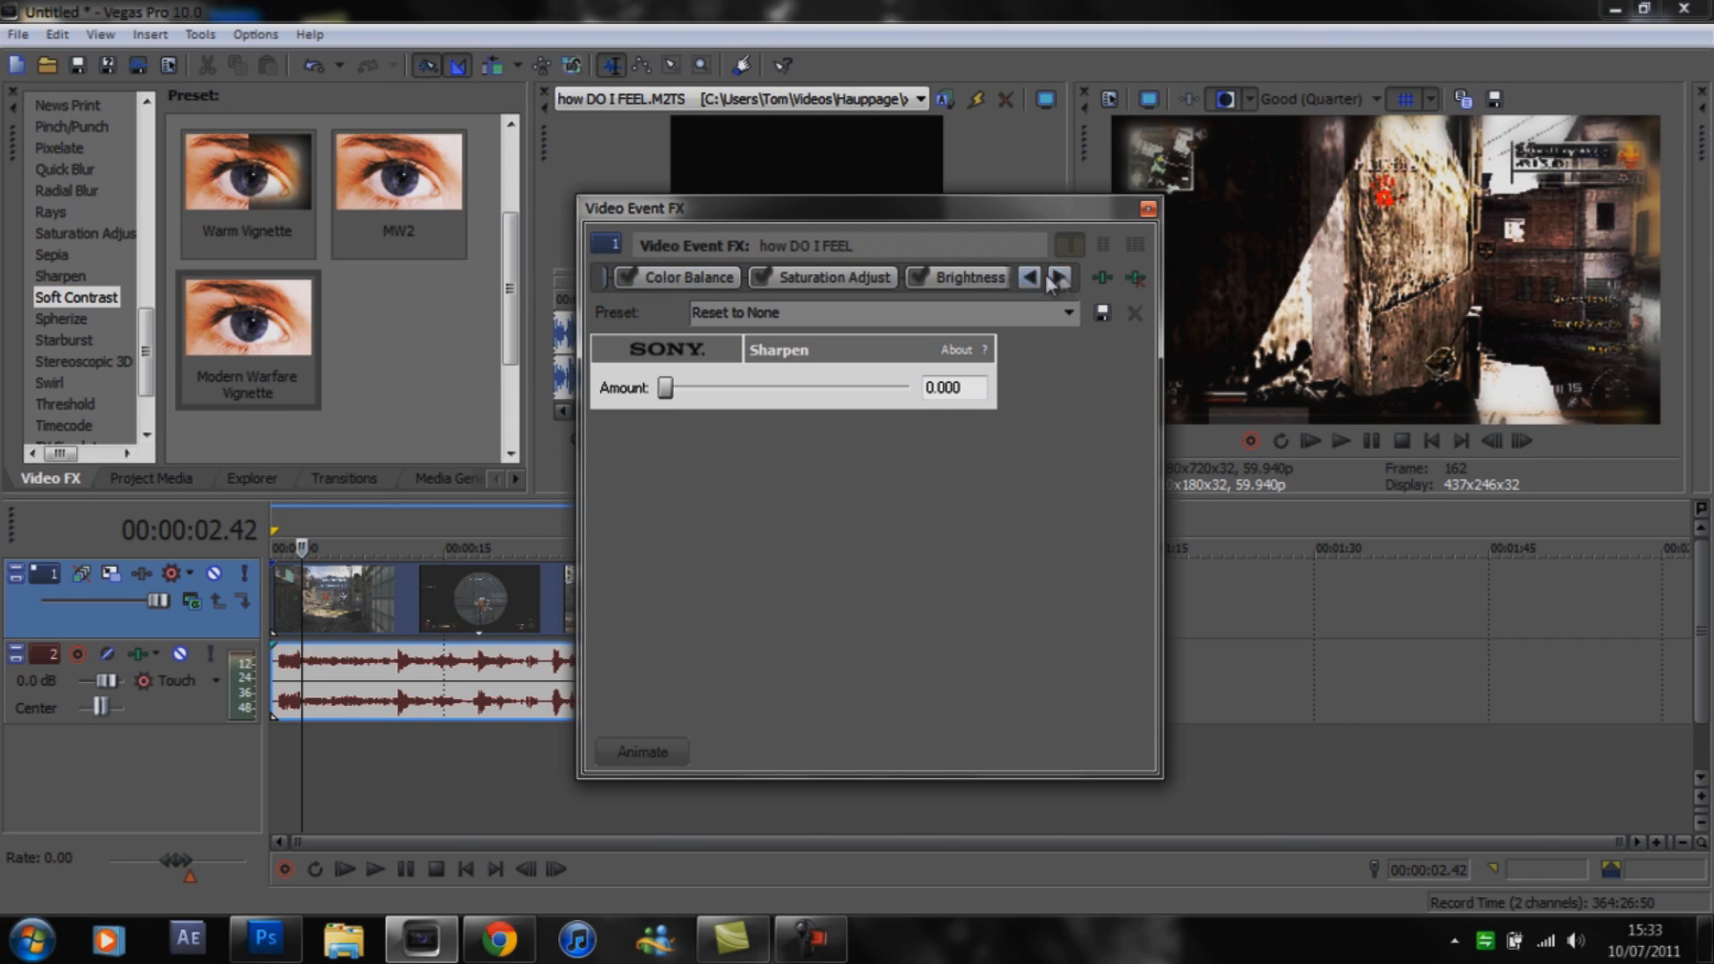
pyautogui.click(1059, 276)
pyautogui.click(1039, 278)
pyautogui.click(1040, 278)
pyautogui.click(1039, 278)
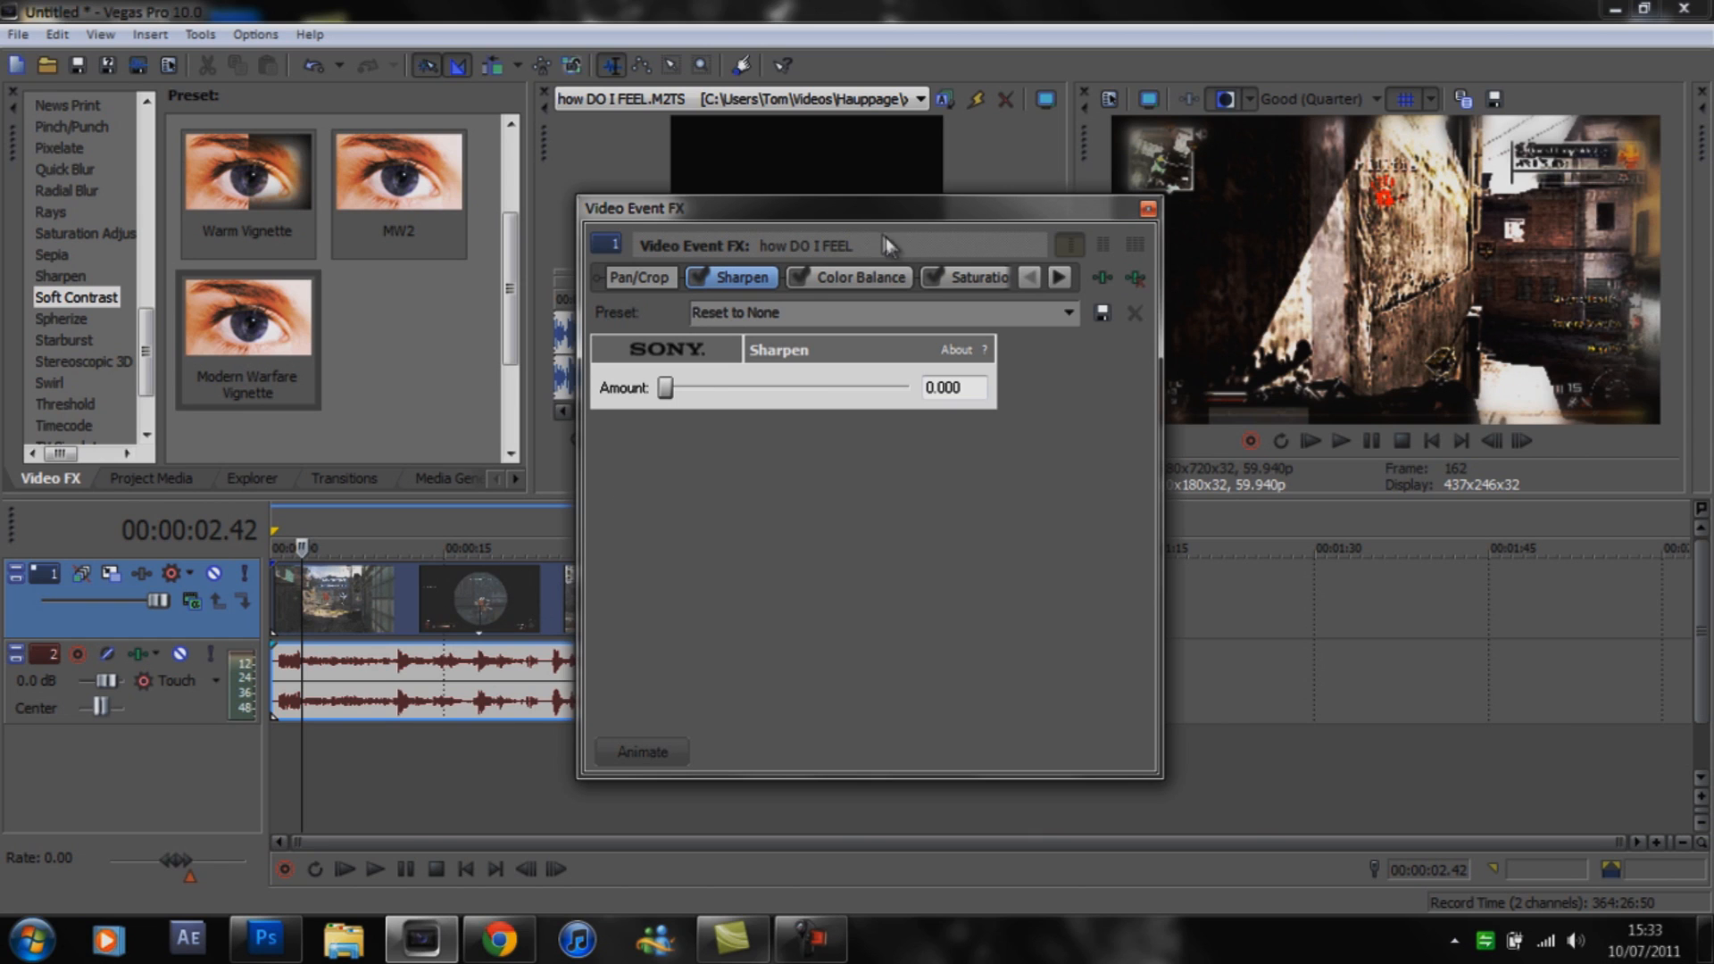
pyautogui.moveTo(853, 221); pyautogui.dragTo(963, 242)
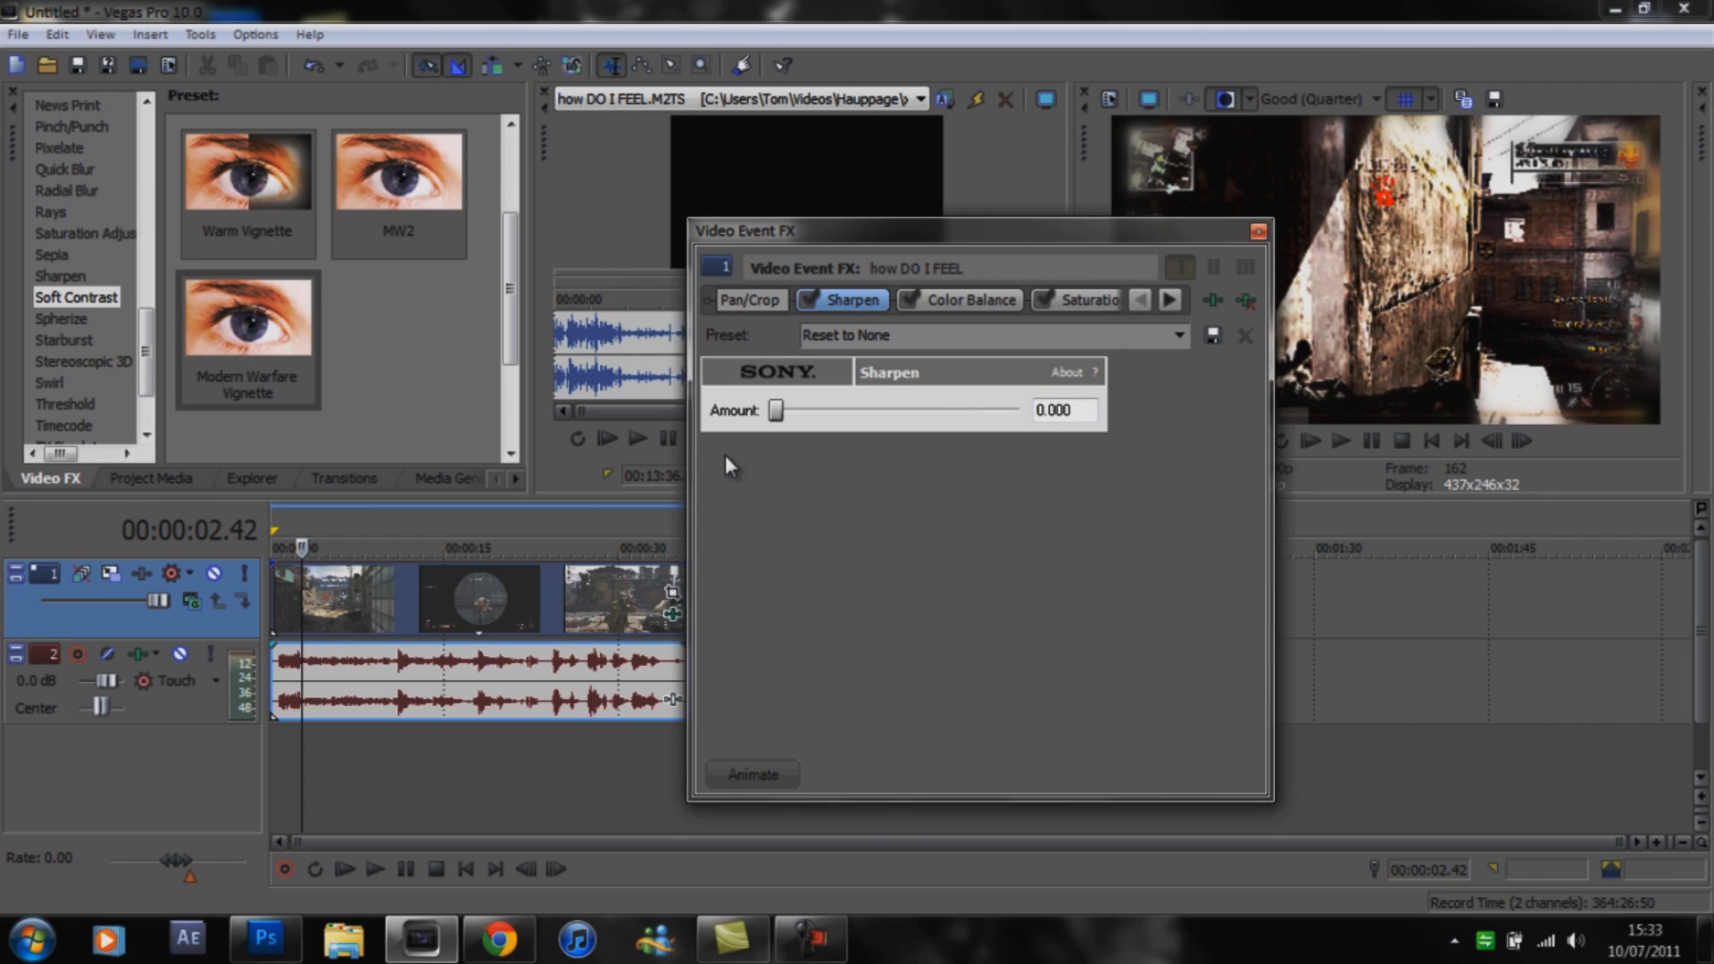
# Examine the event's Color Balance settings and find the Color Balance effect's Reset to None preset among the video effects.
pyautogui.click(937, 303)
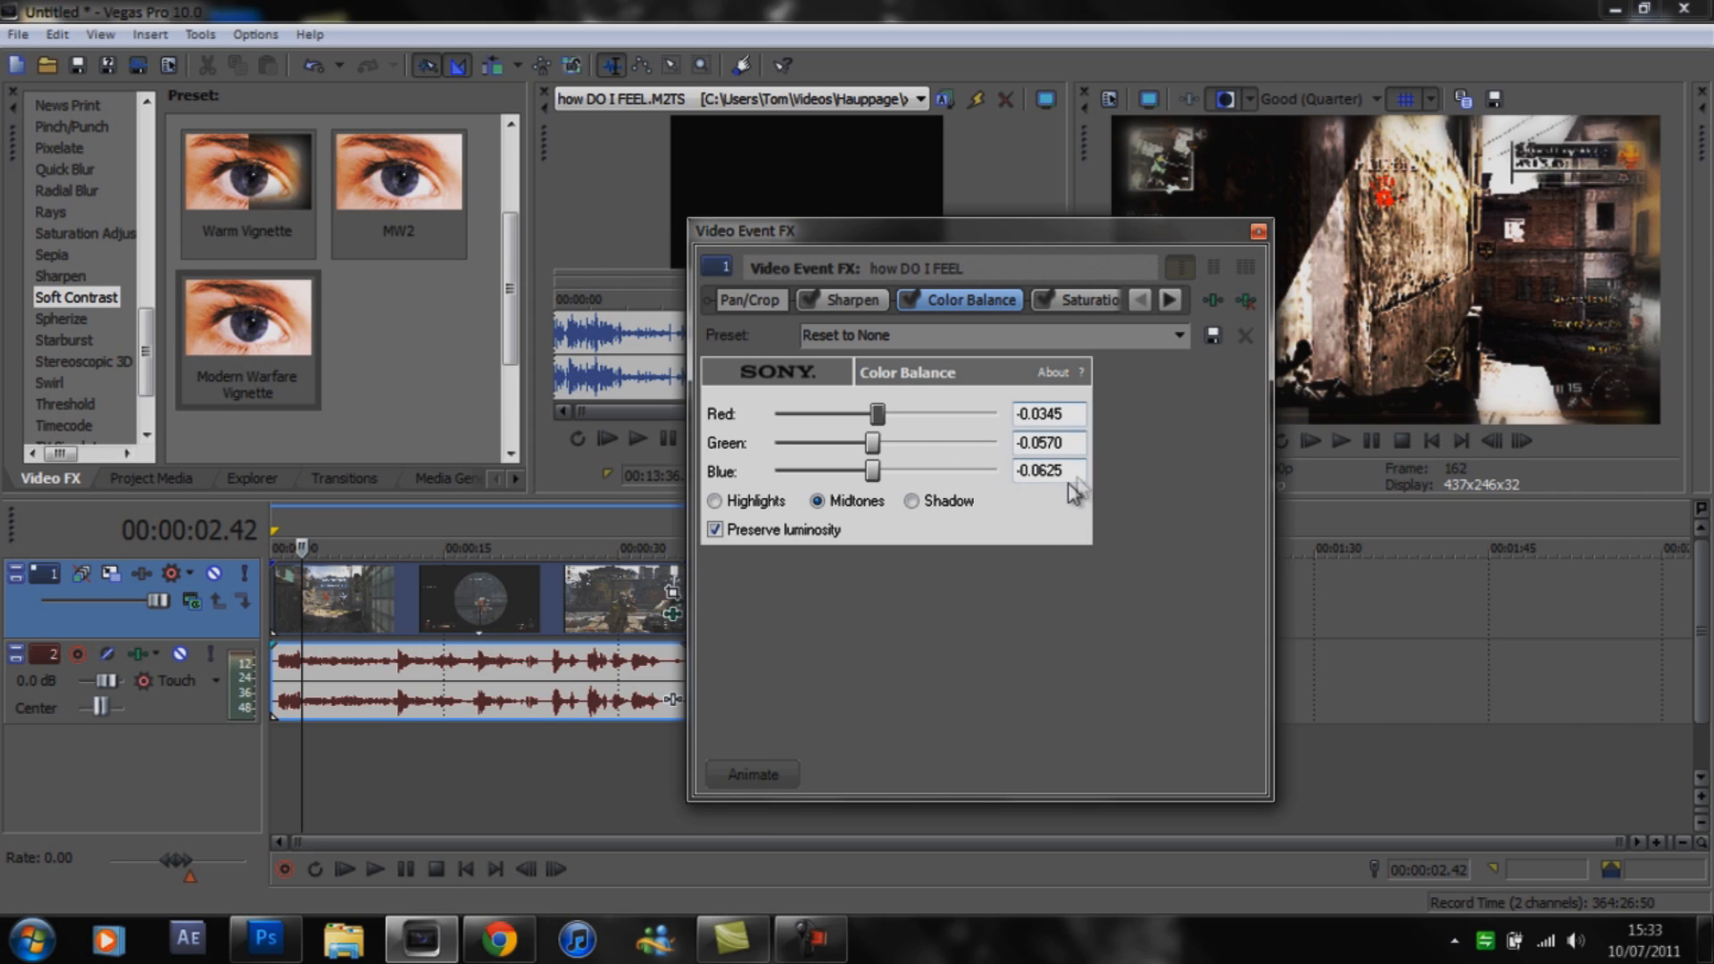
pyautogui.moveTo(150, 346); pyautogui.dragTo(146, 176)
pyautogui.click(105, 221)
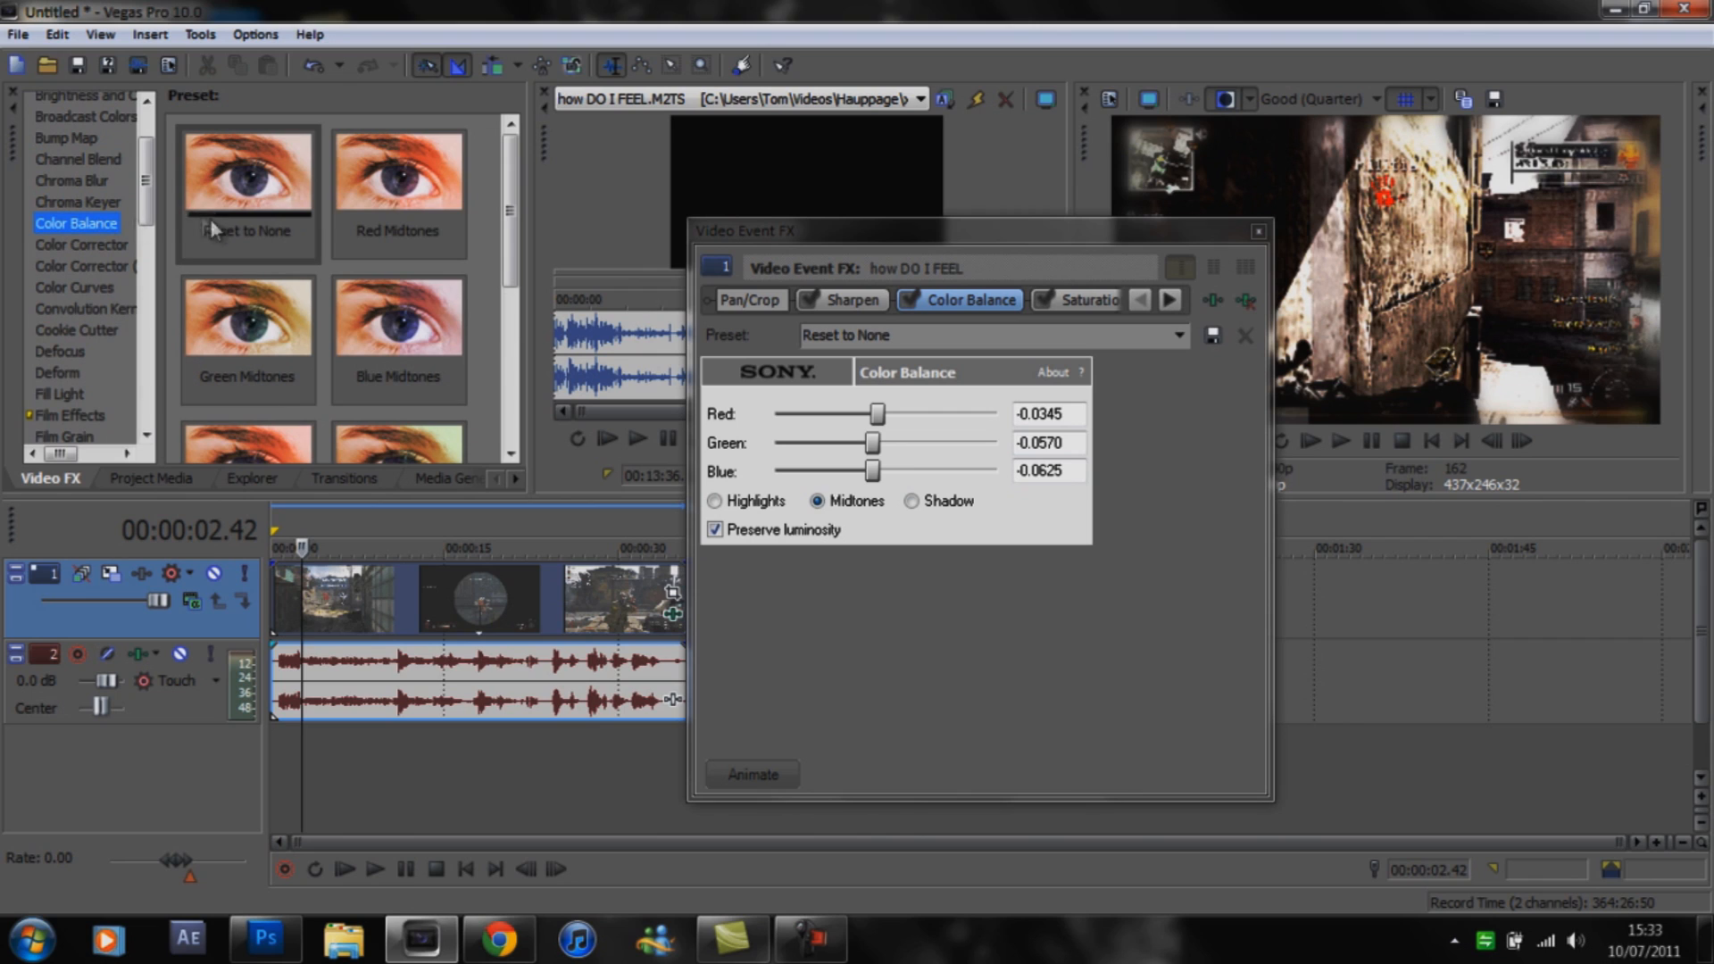
pyautogui.moveTo(303, 169); pyautogui.dragTo(264, 170)
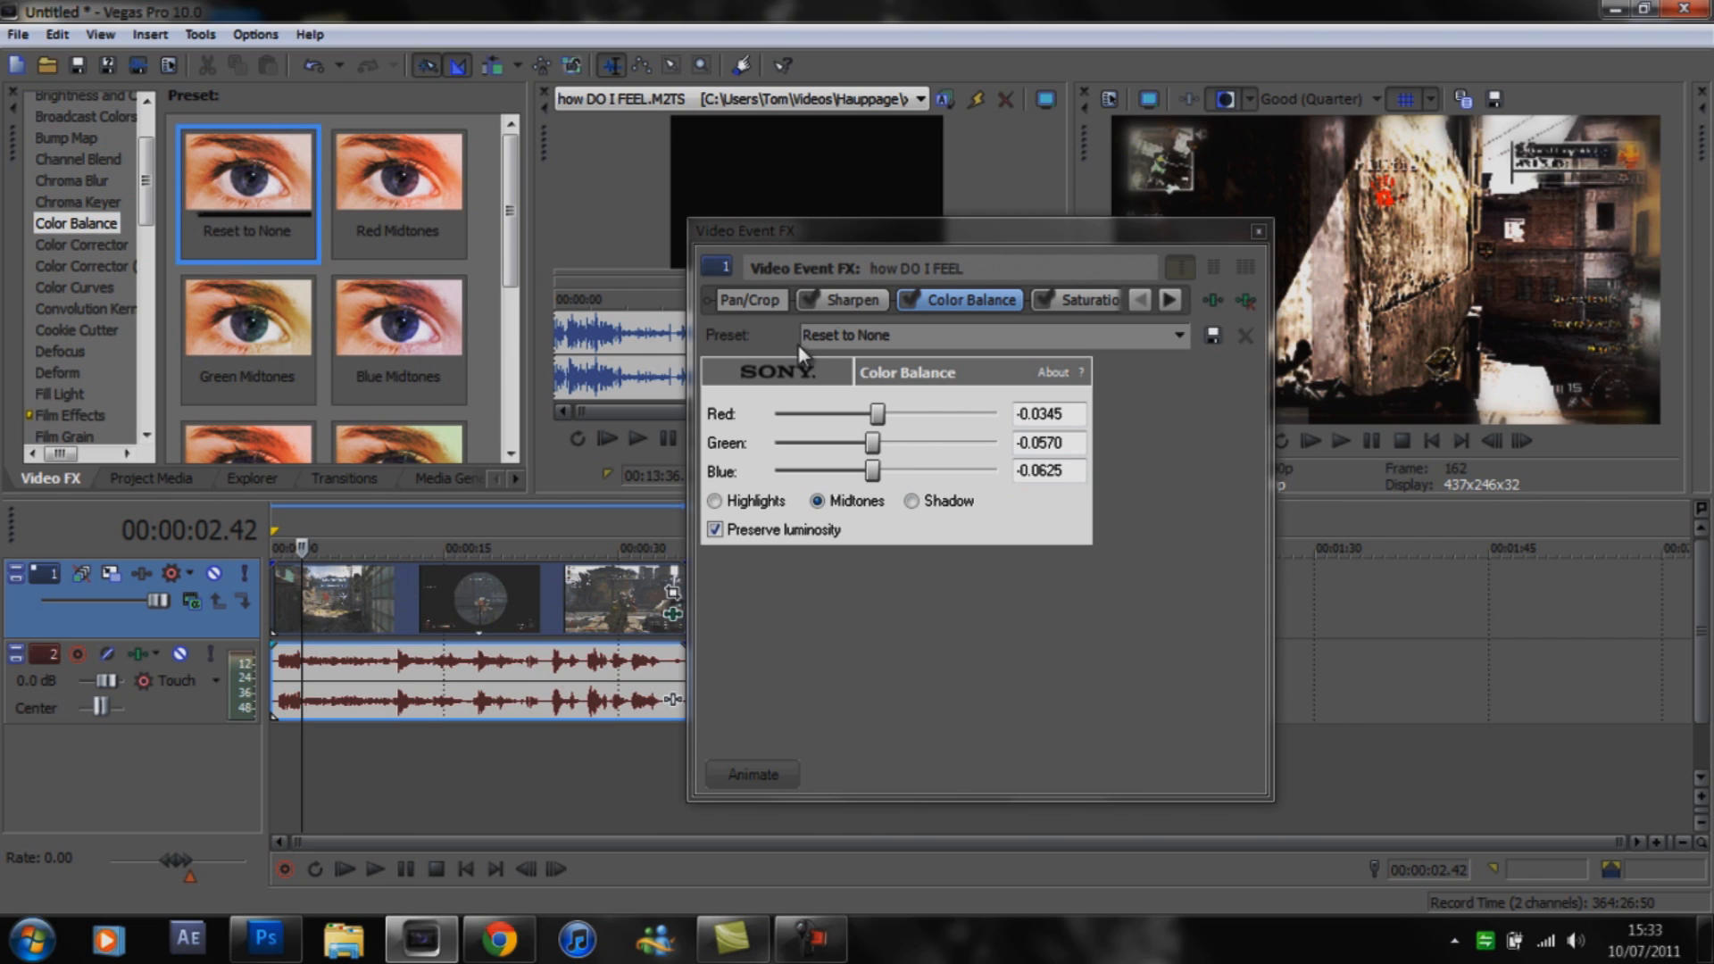
# Examine the Saturation Adjust settings and the Brightness and Contrast settings in the event's effects chain.
pyautogui.click(1095, 298)
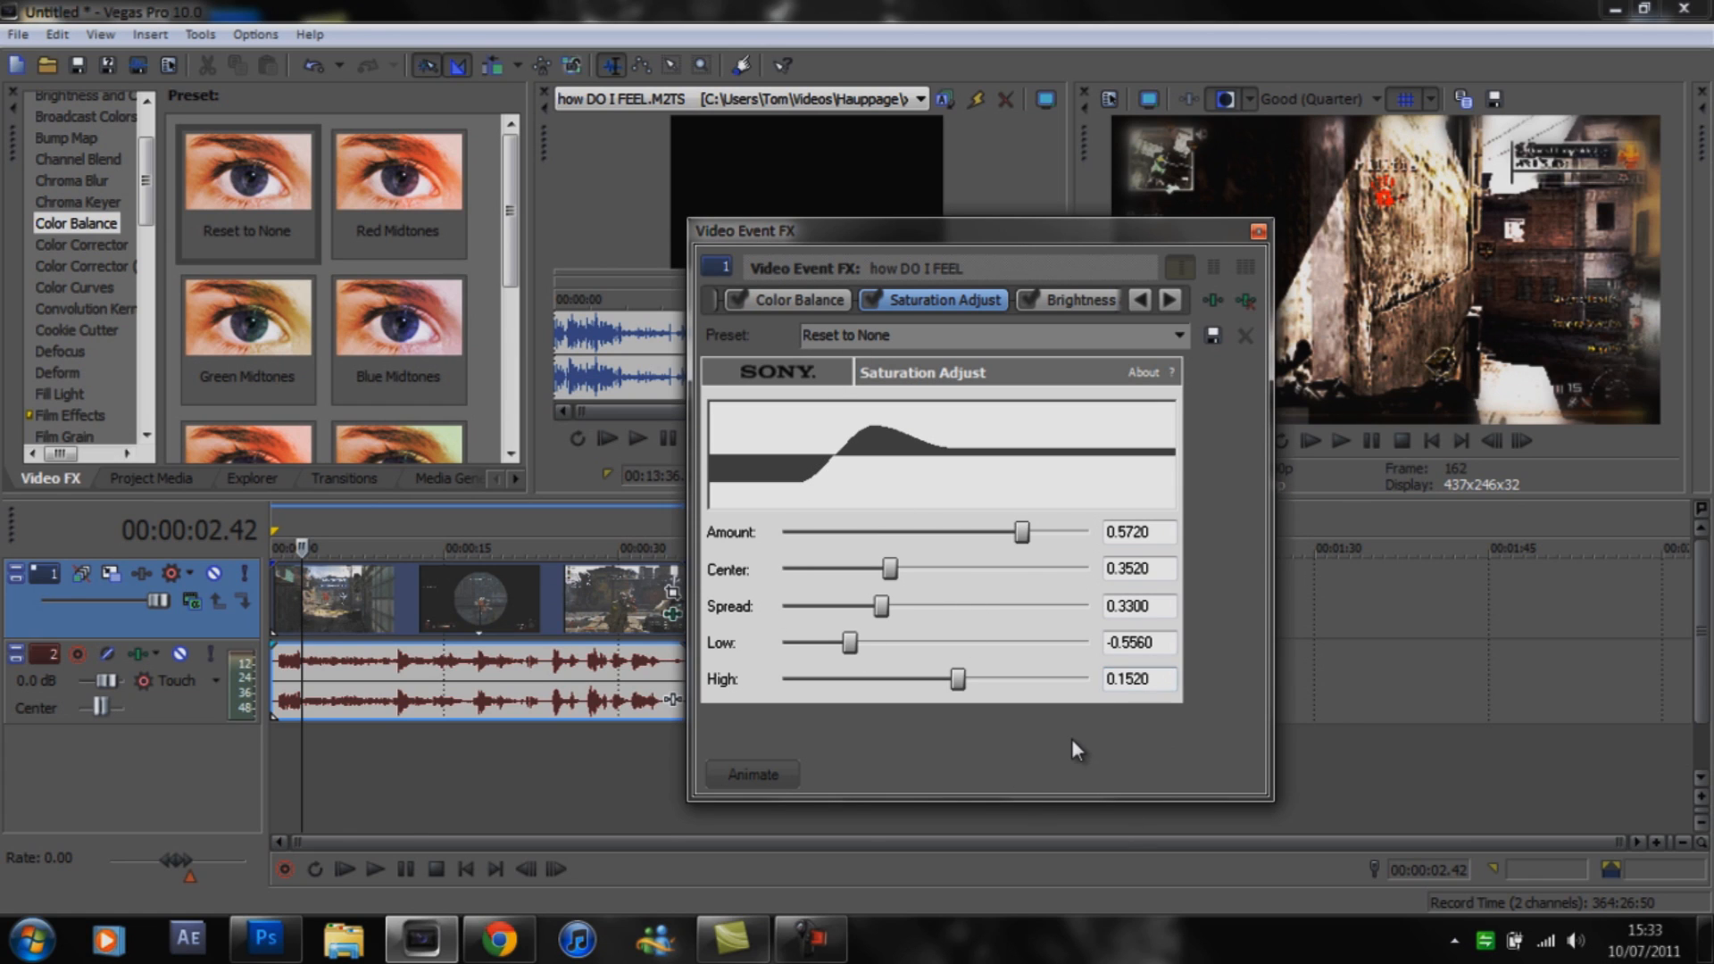
pyautogui.click(1080, 302)
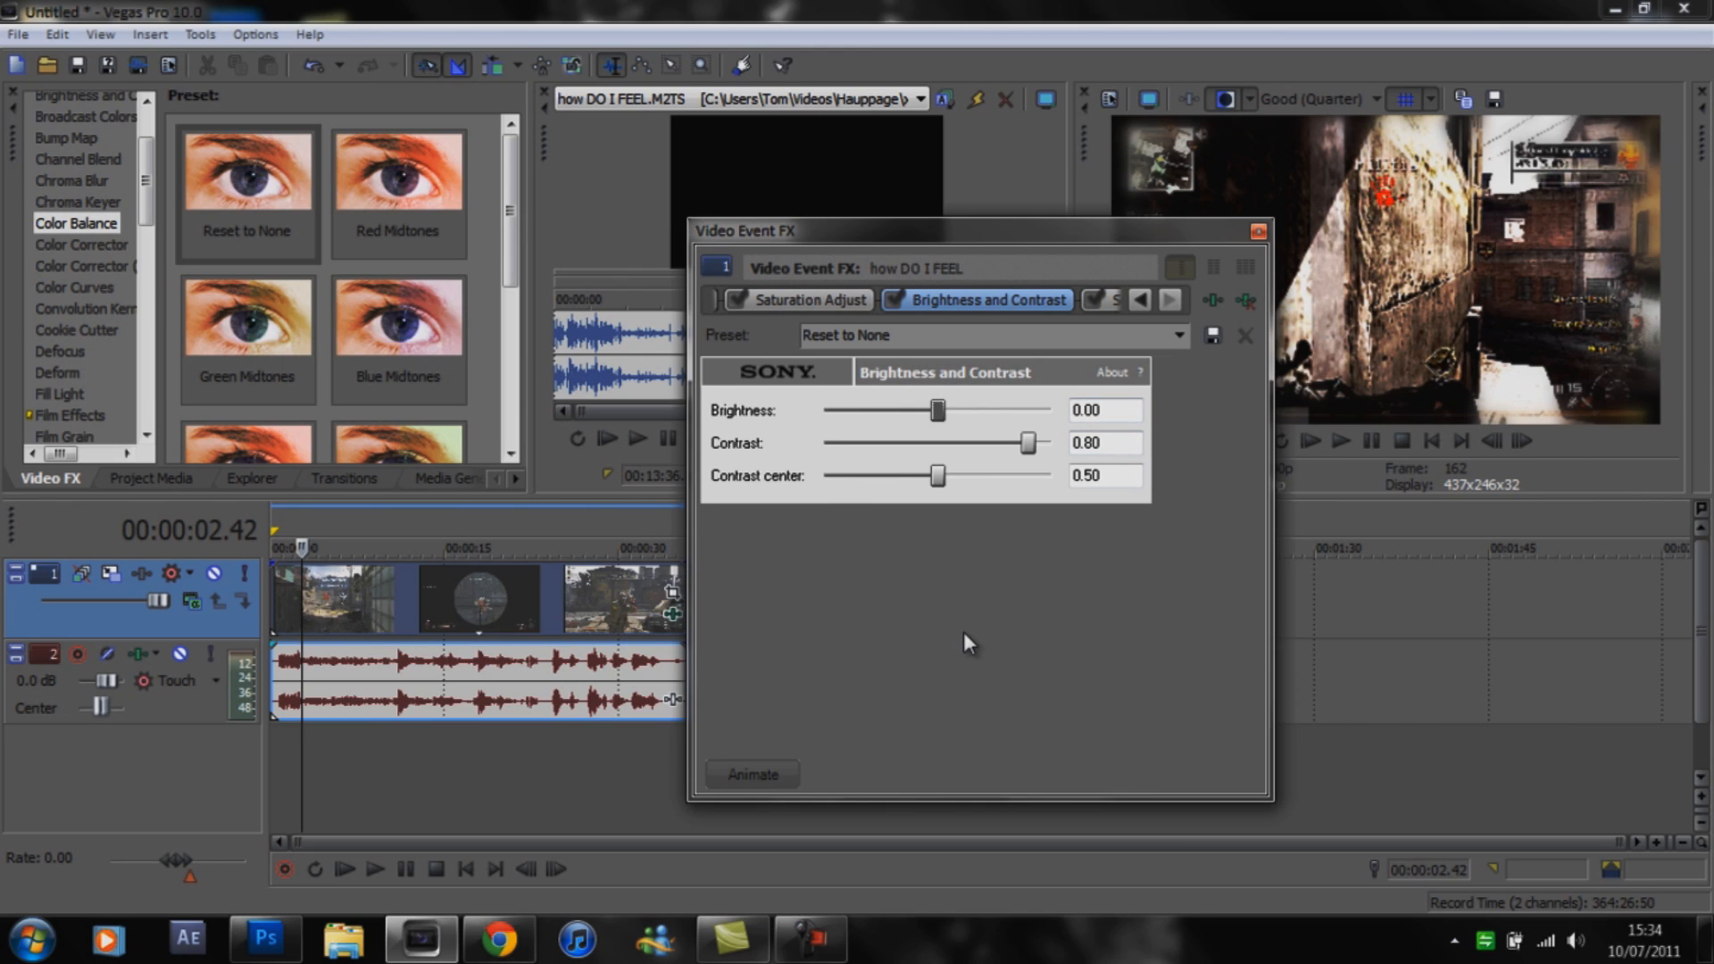
pyautogui.click(1161, 303)
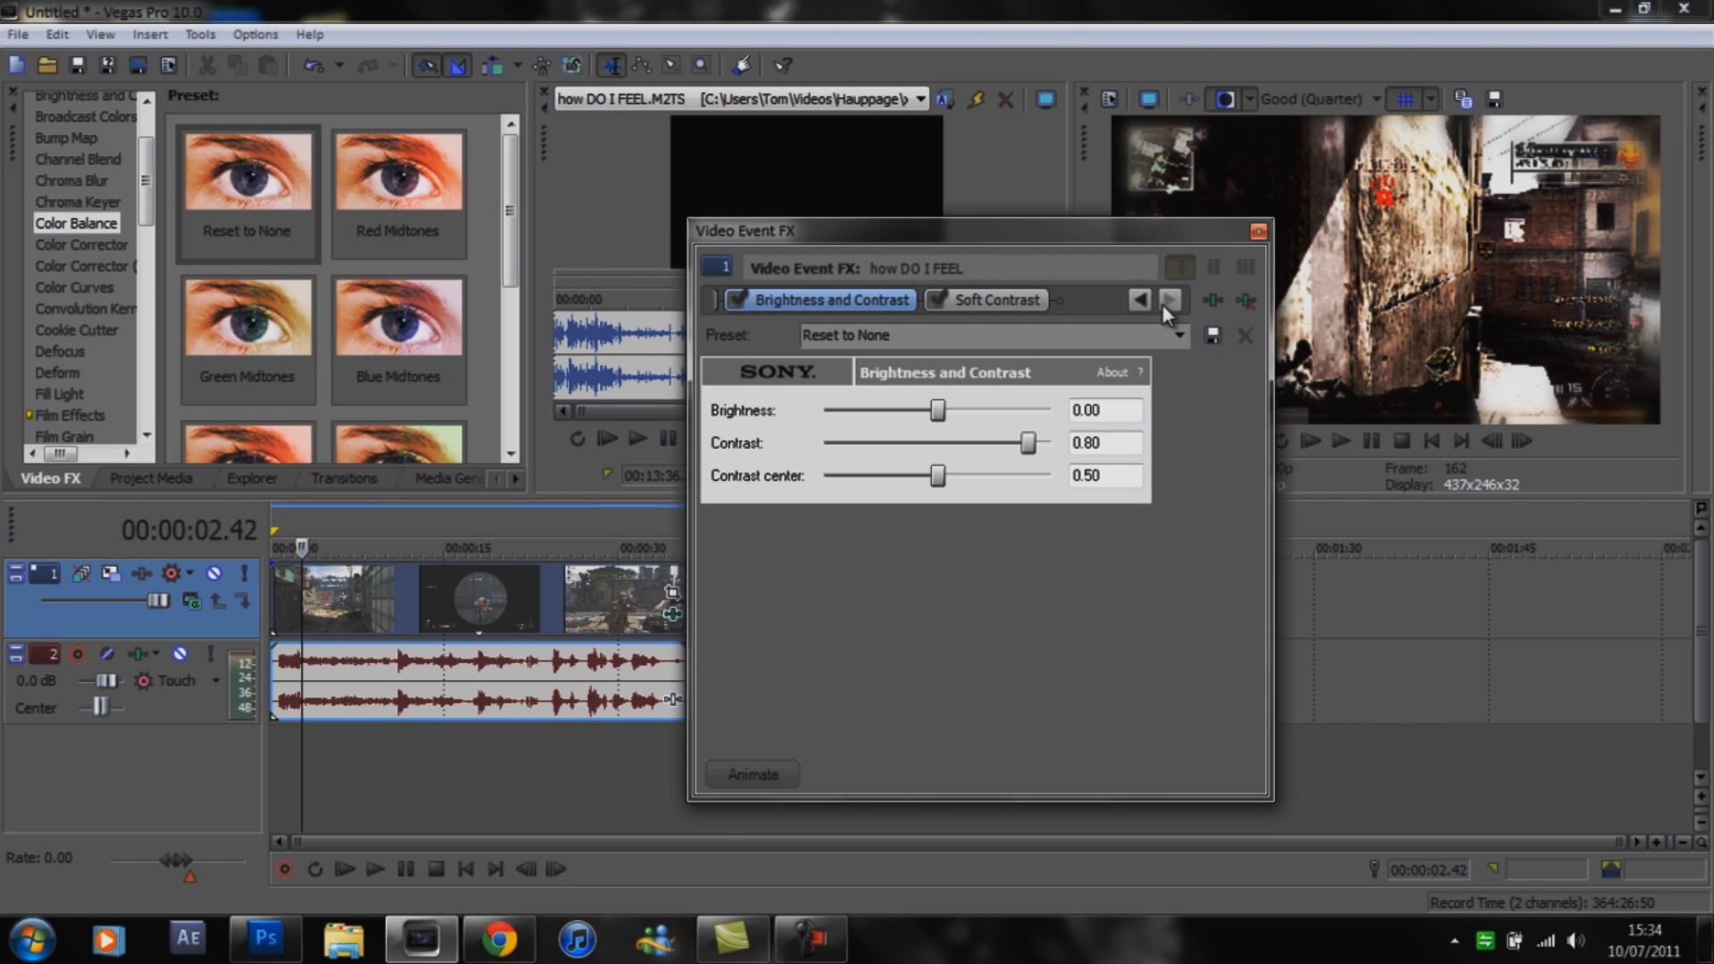
# Examine the Effect and Vignette settings of Soft Contrast and close the event's effects window.
pyautogui.click(982, 302)
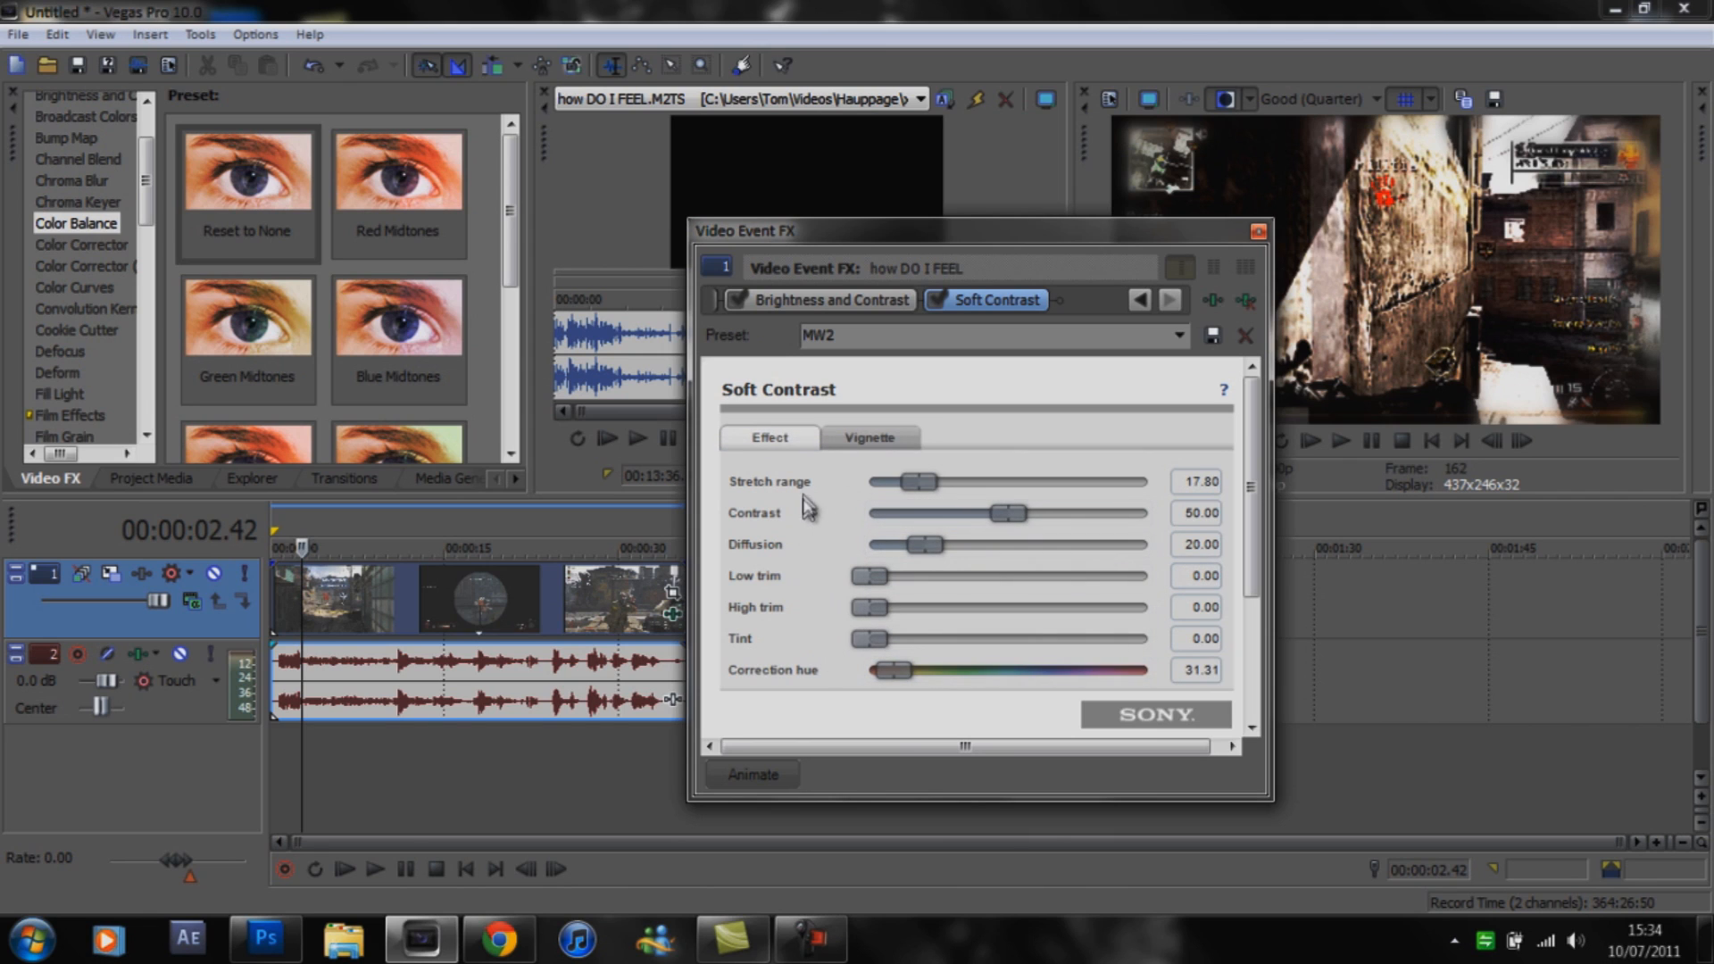
pyautogui.click(852, 439)
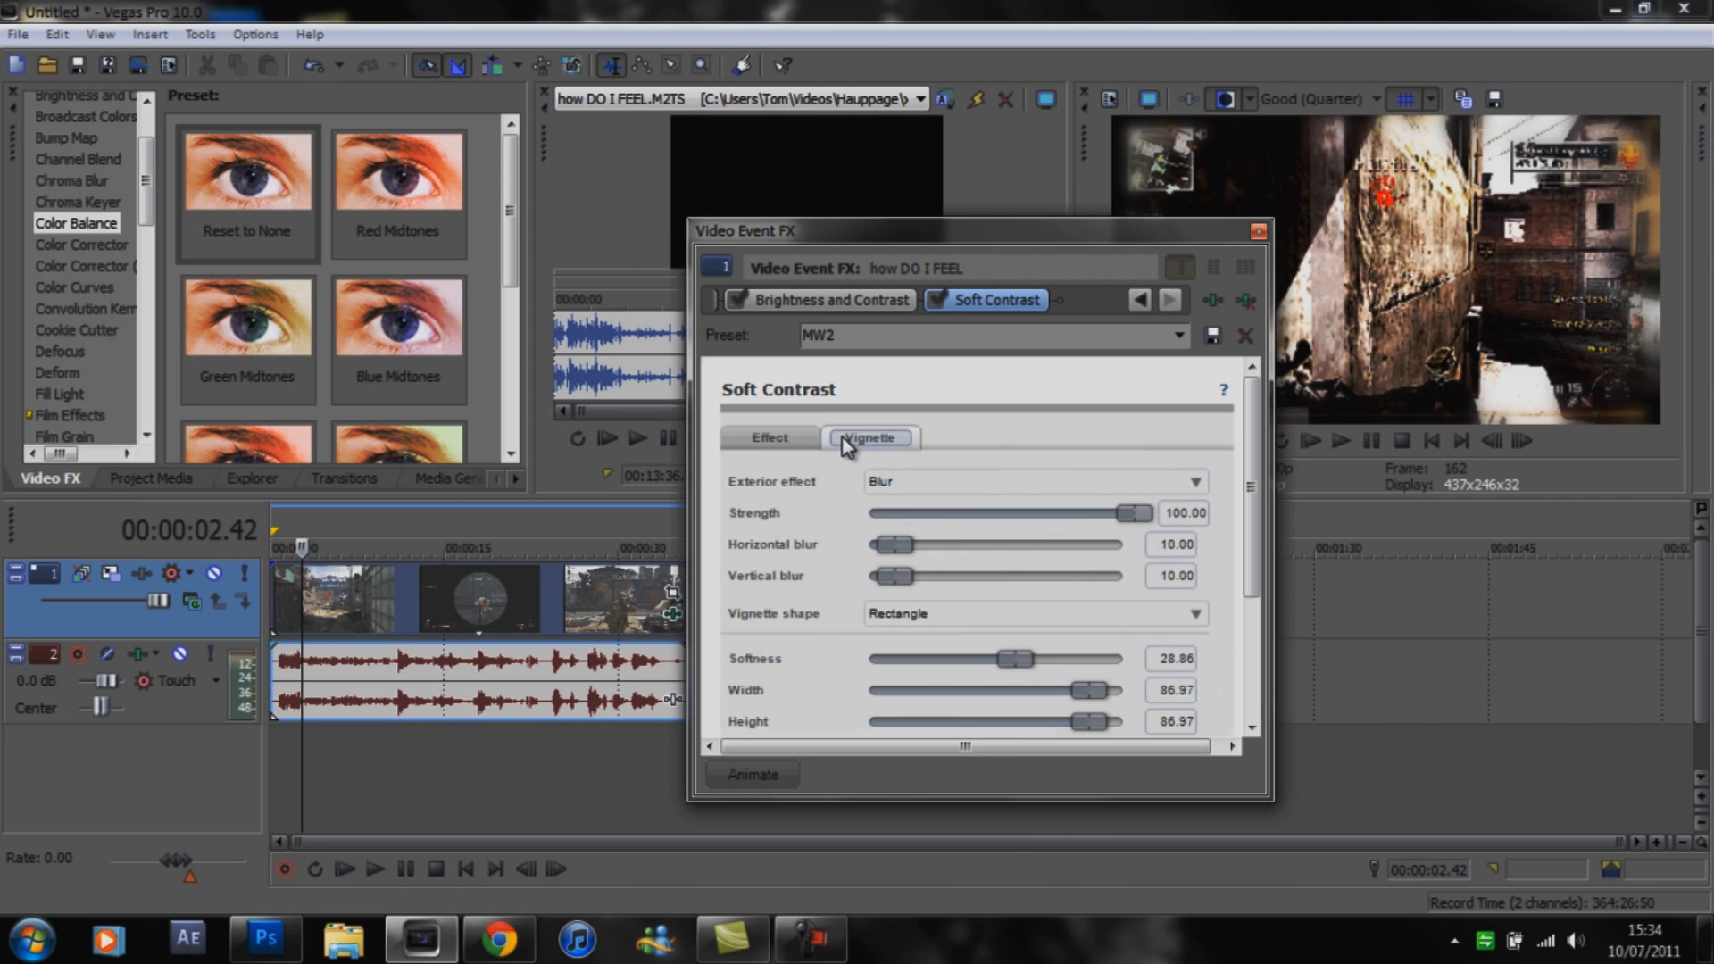
pyautogui.moveTo(1254, 454); pyautogui.dragTo(1249, 516)
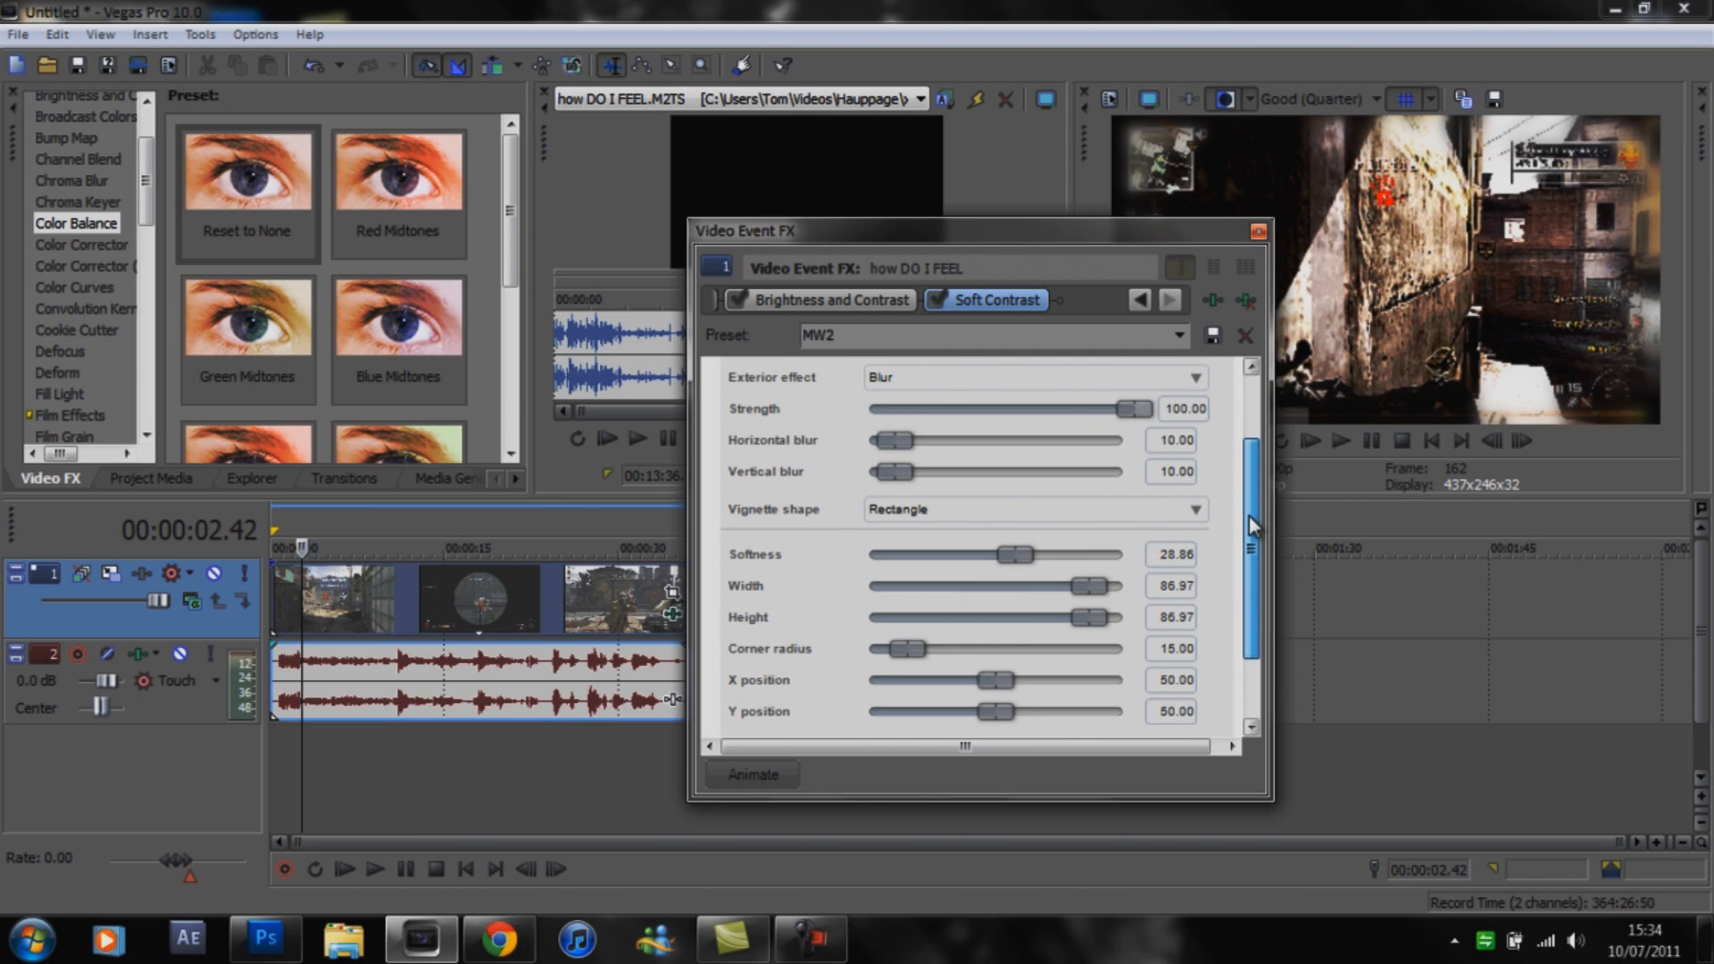
pyautogui.moveTo(1252, 527)
pyautogui.mouseDown()
pyautogui.moveTo(1252, 451)
pyautogui.moveTo(1247, 596)
pyautogui.moveTo(1247, 498)
pyautogui.mouseUp()
pyautogui.click(1257, 235)
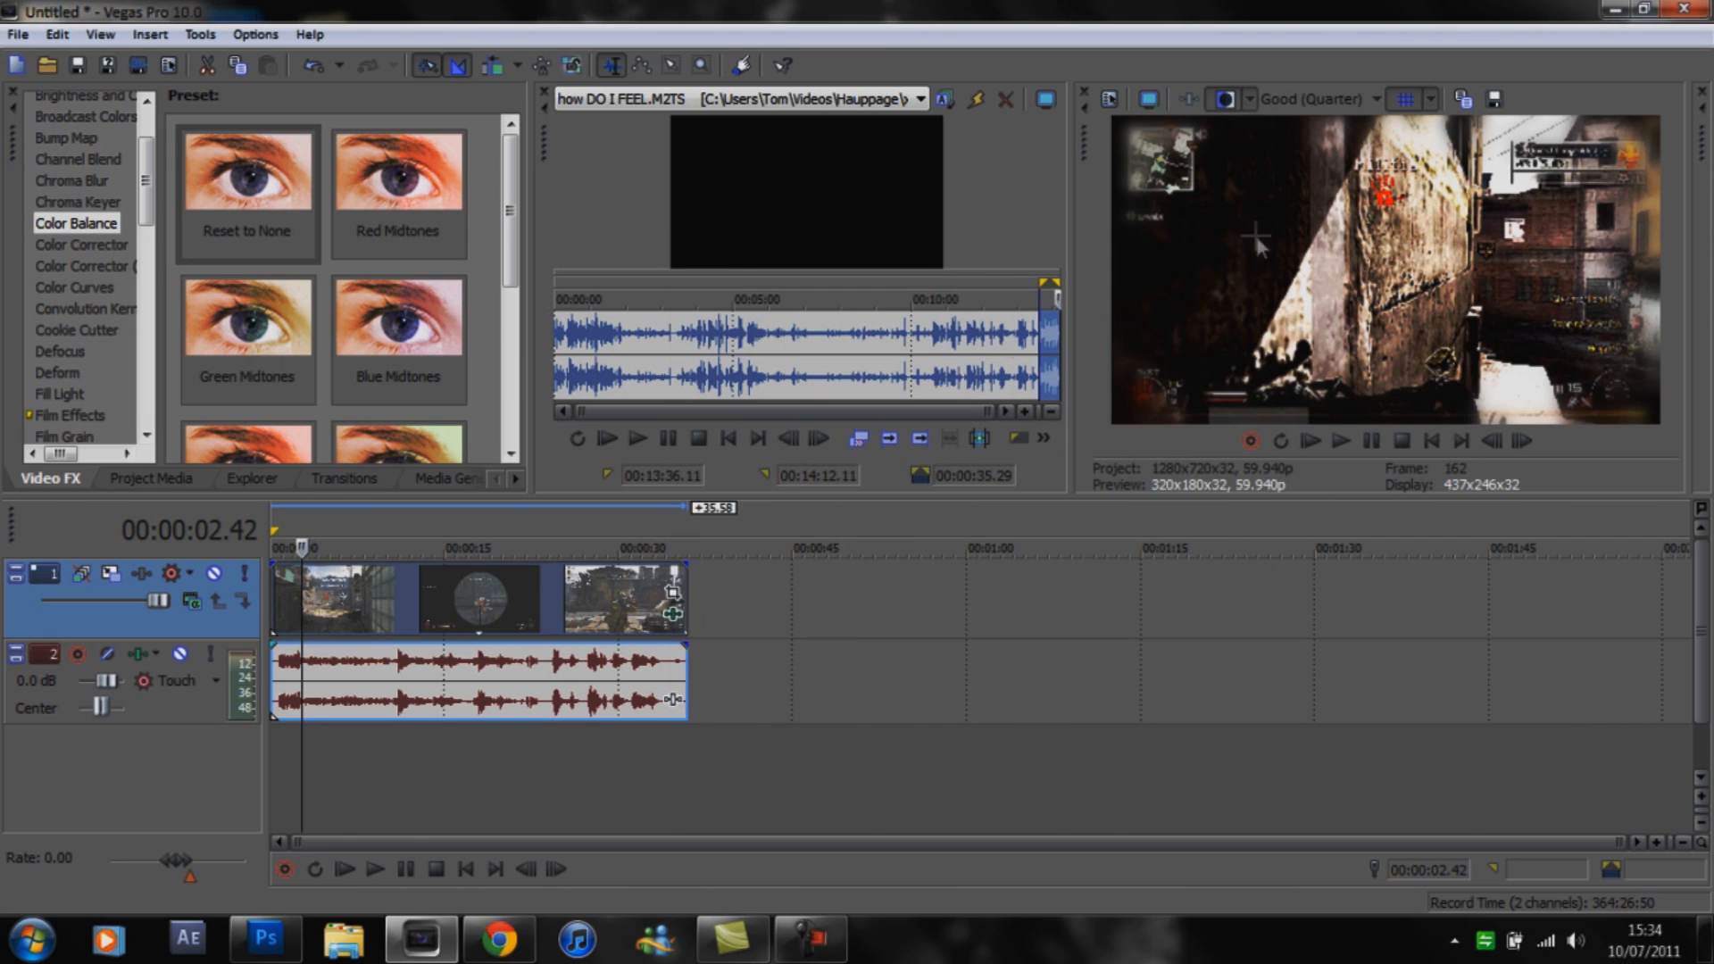
# Check the clip at 00:00:14.24 and set its Brightness and Contrast effect to contrast 0.64 and brightness -0.07.
pyautogui.moveTo(305, 610); pyautogui.dragTo(436, 622)
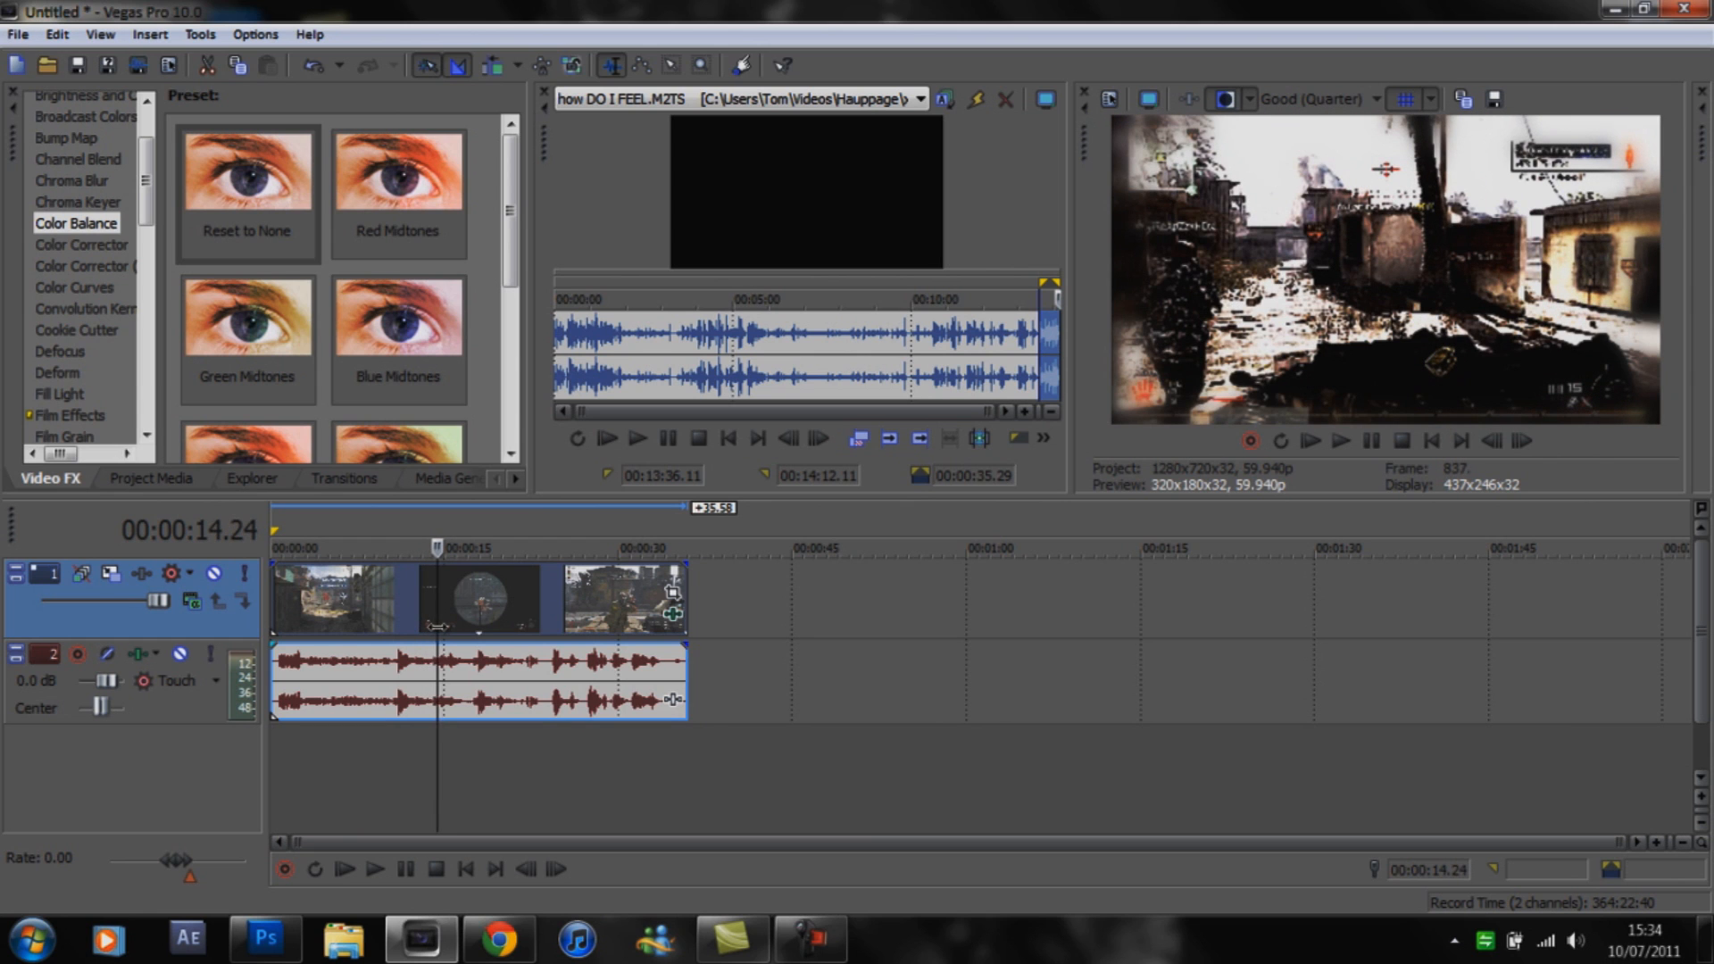
pyautogui.click(673, 616)
pyautogui.moveTo(838, 233); pyautogui.dragTo(650, 235)
pyautogui.click(784, 305)
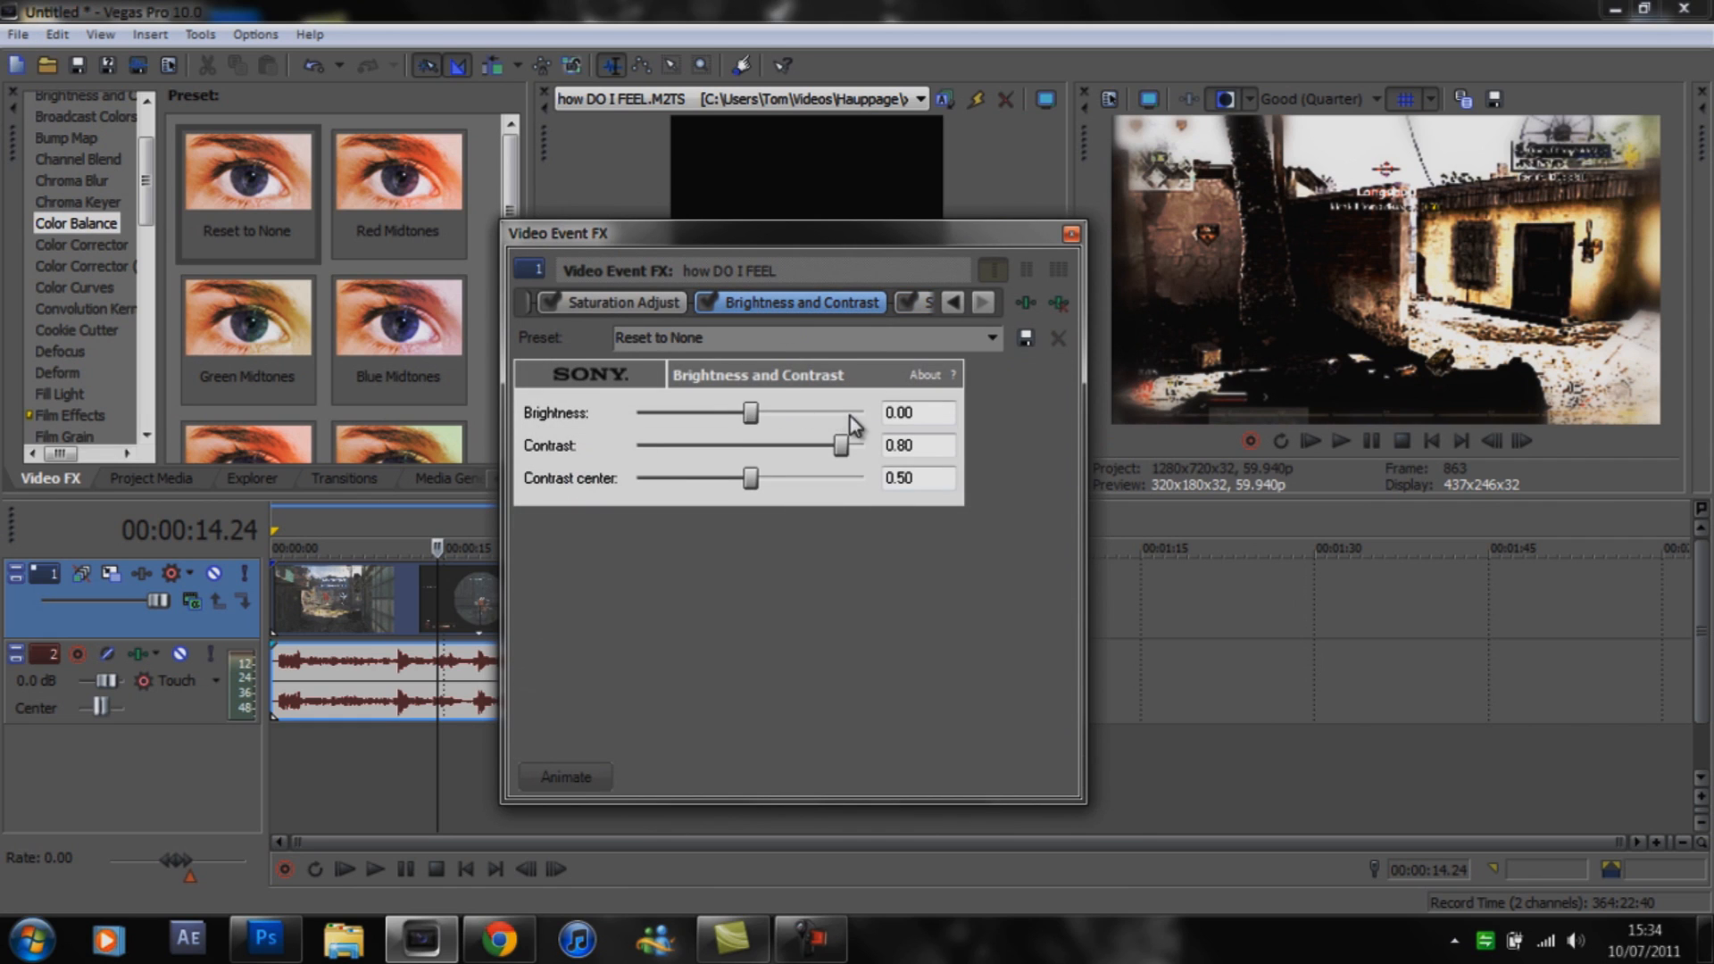
pyautogui.moveTo(841, 445); pyautogui.dragTo(823, 444)
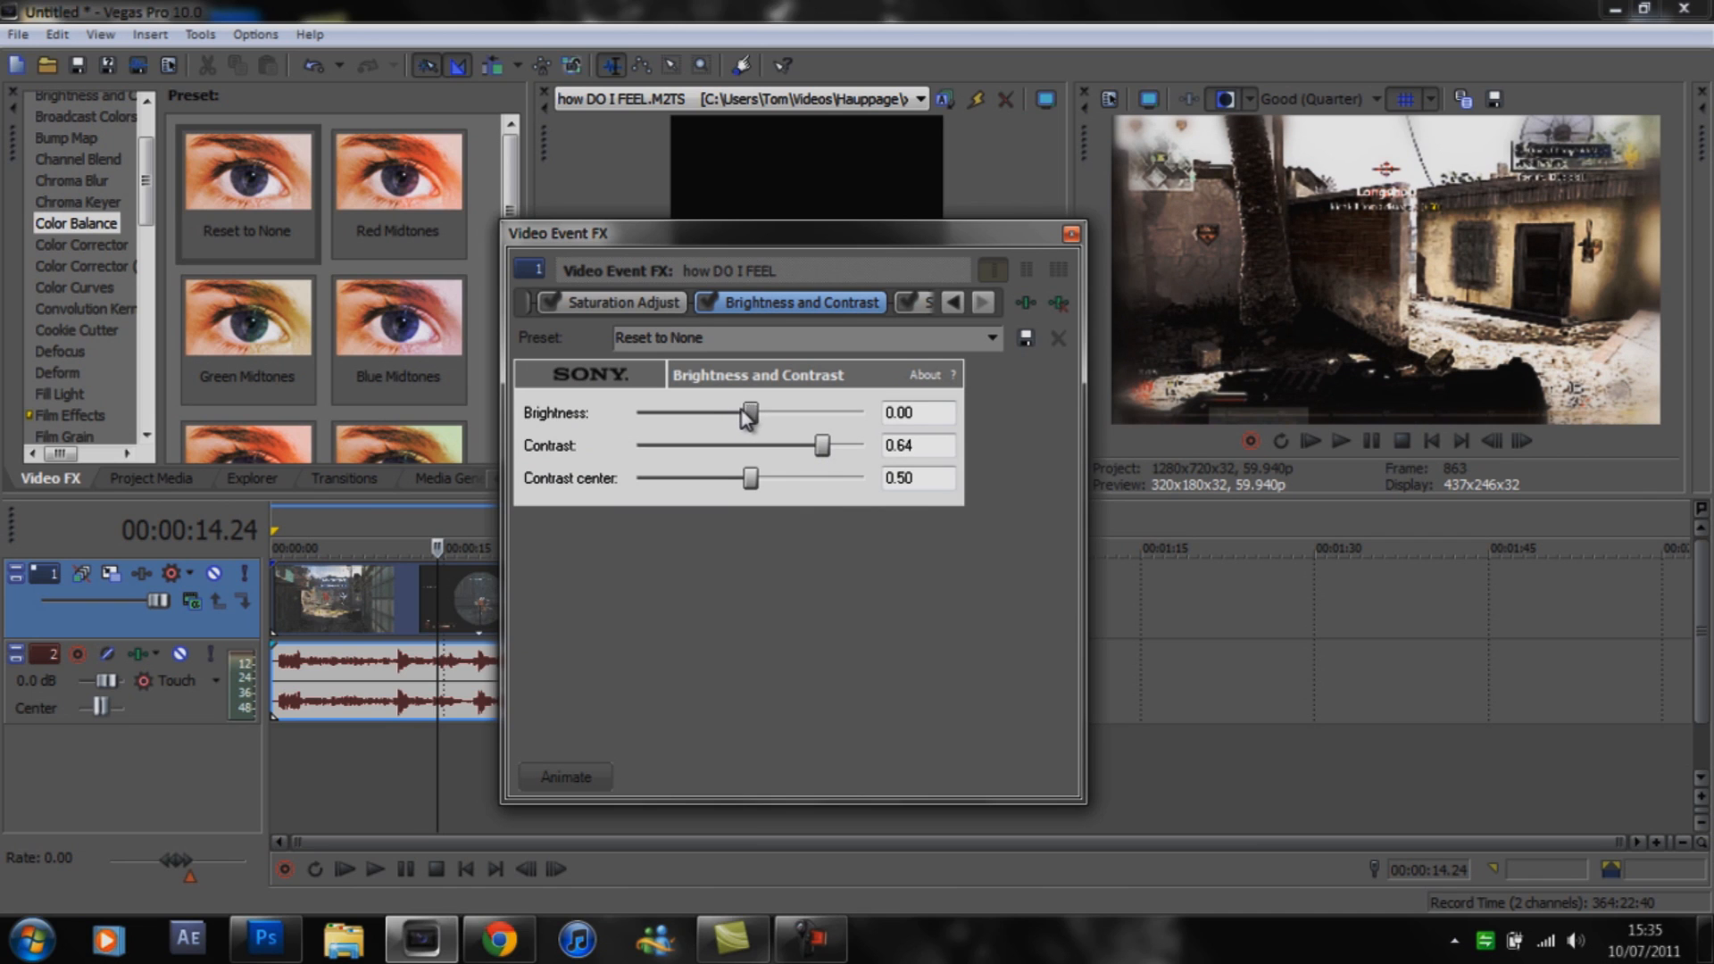
pyautogui.moveTo(748, 413); pyautogui.dragTo(741, 413)
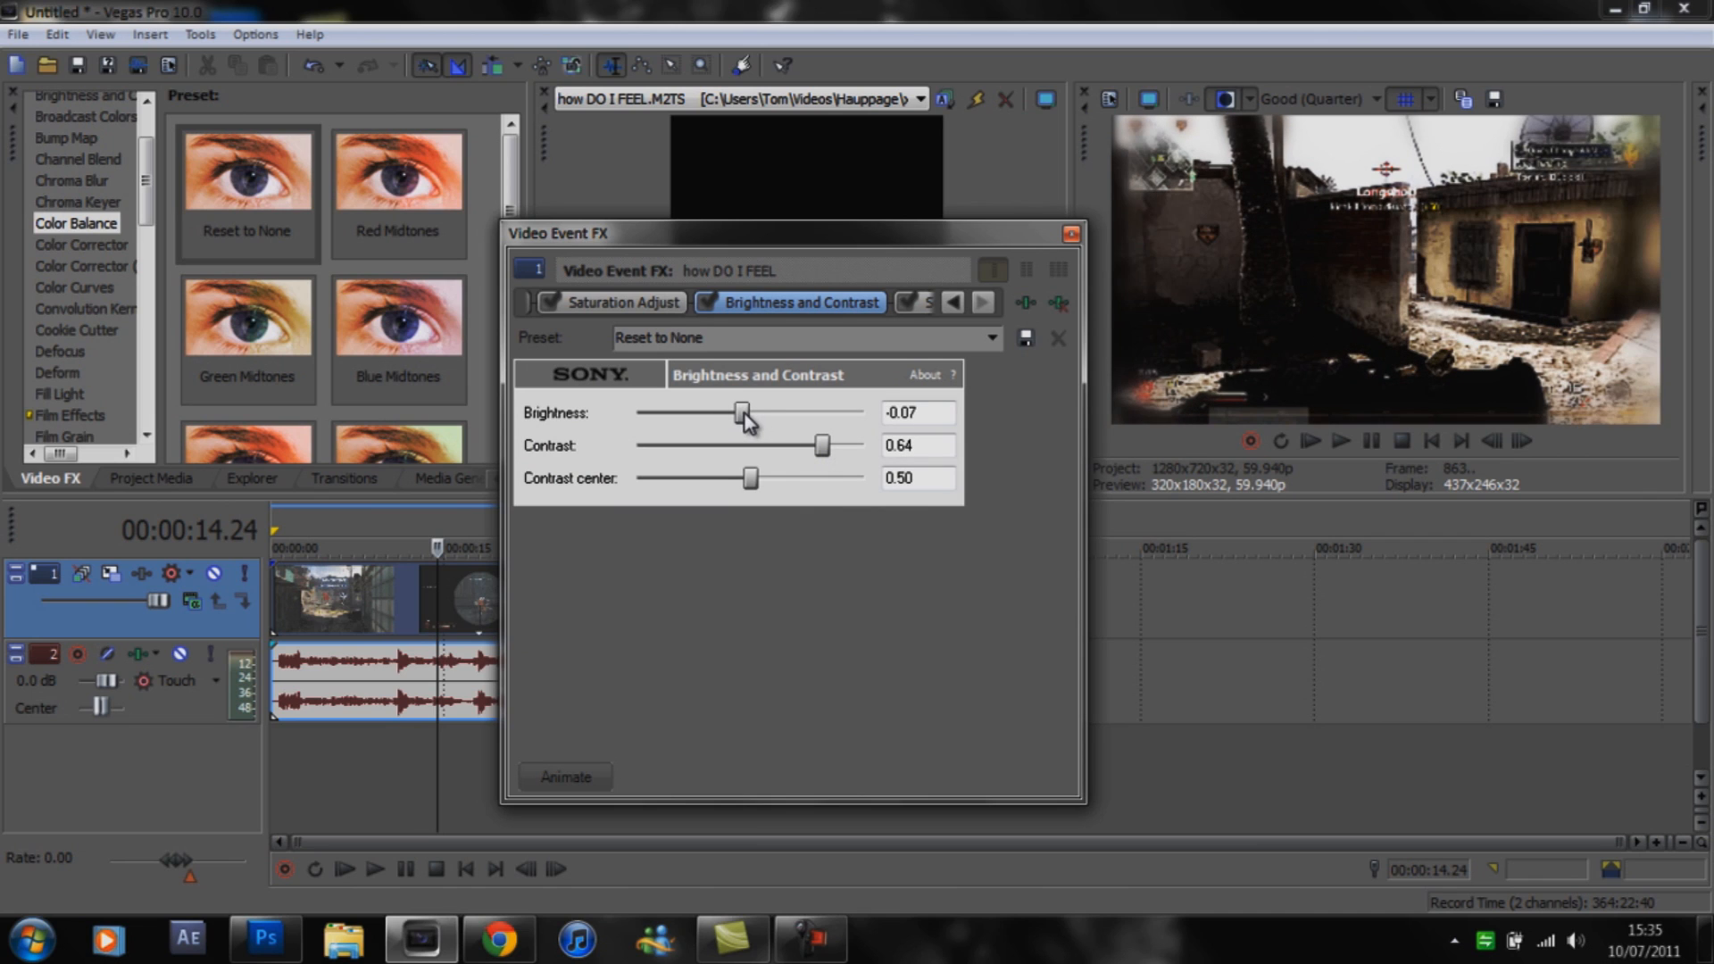
pyautogui.click(1071, 234)
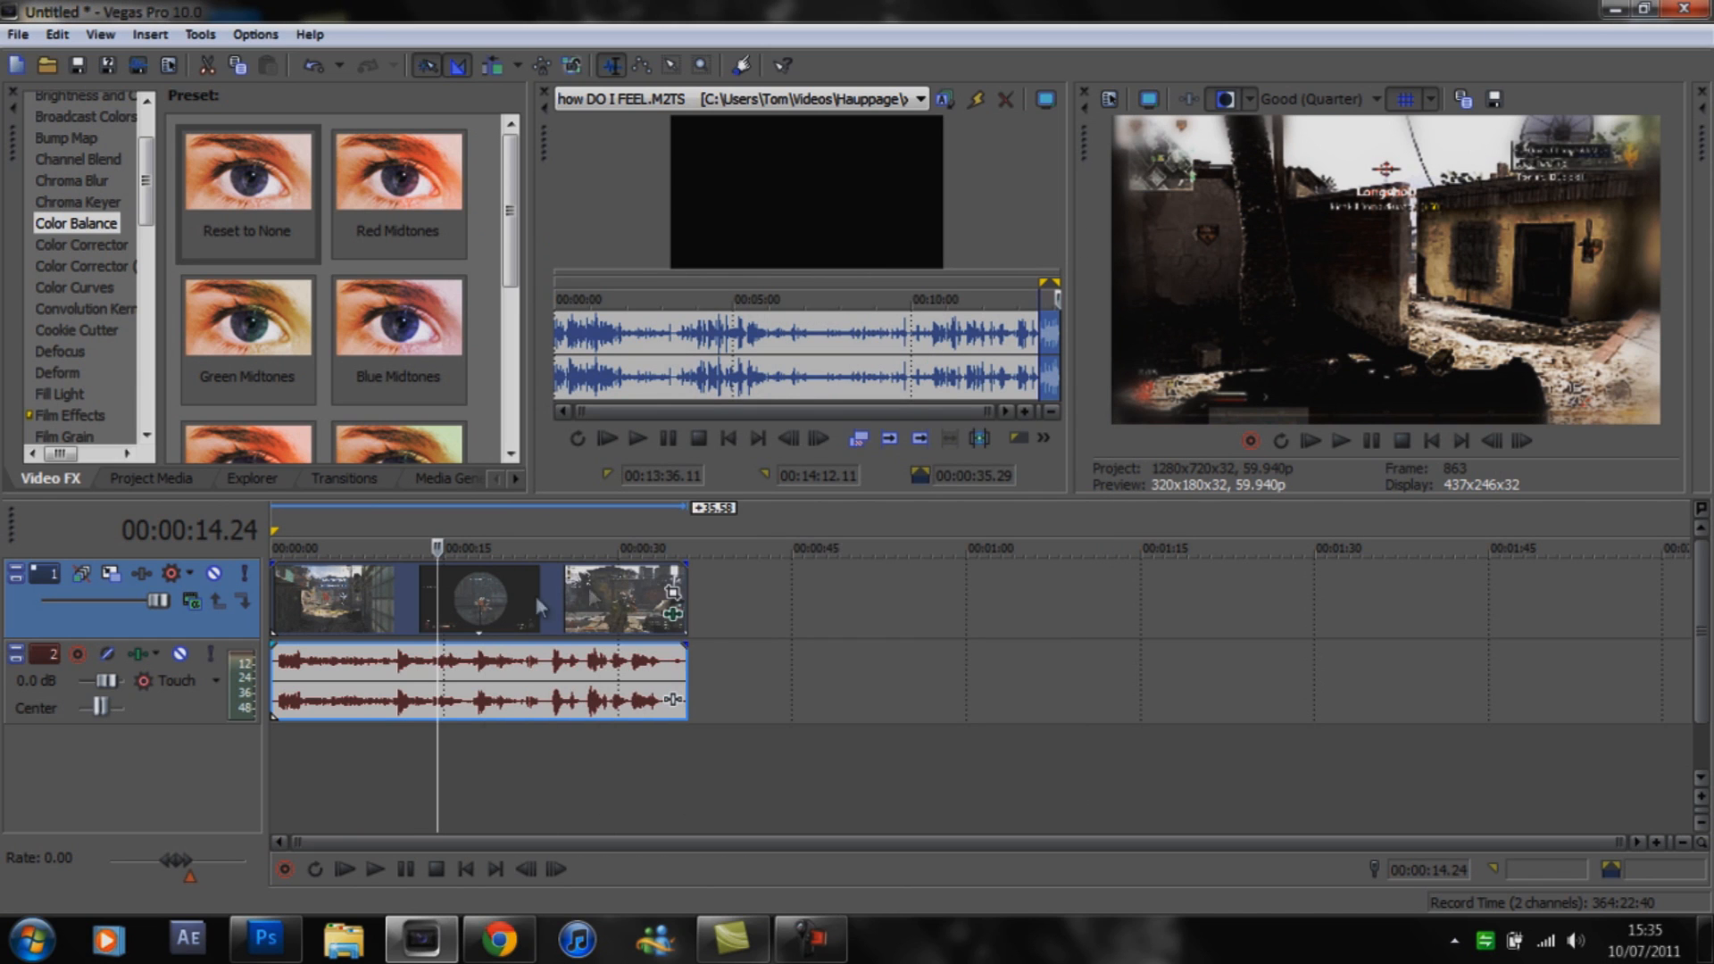
# Delete the graded clip and place a fresh copy of the Trimmer's selected section at the start of the timeline.
pyautogui.click(515, 602)
pyautogui.moveTo(516, 610); pyautogui.dragTo(352, 625)
pyautogui.press('Delete')
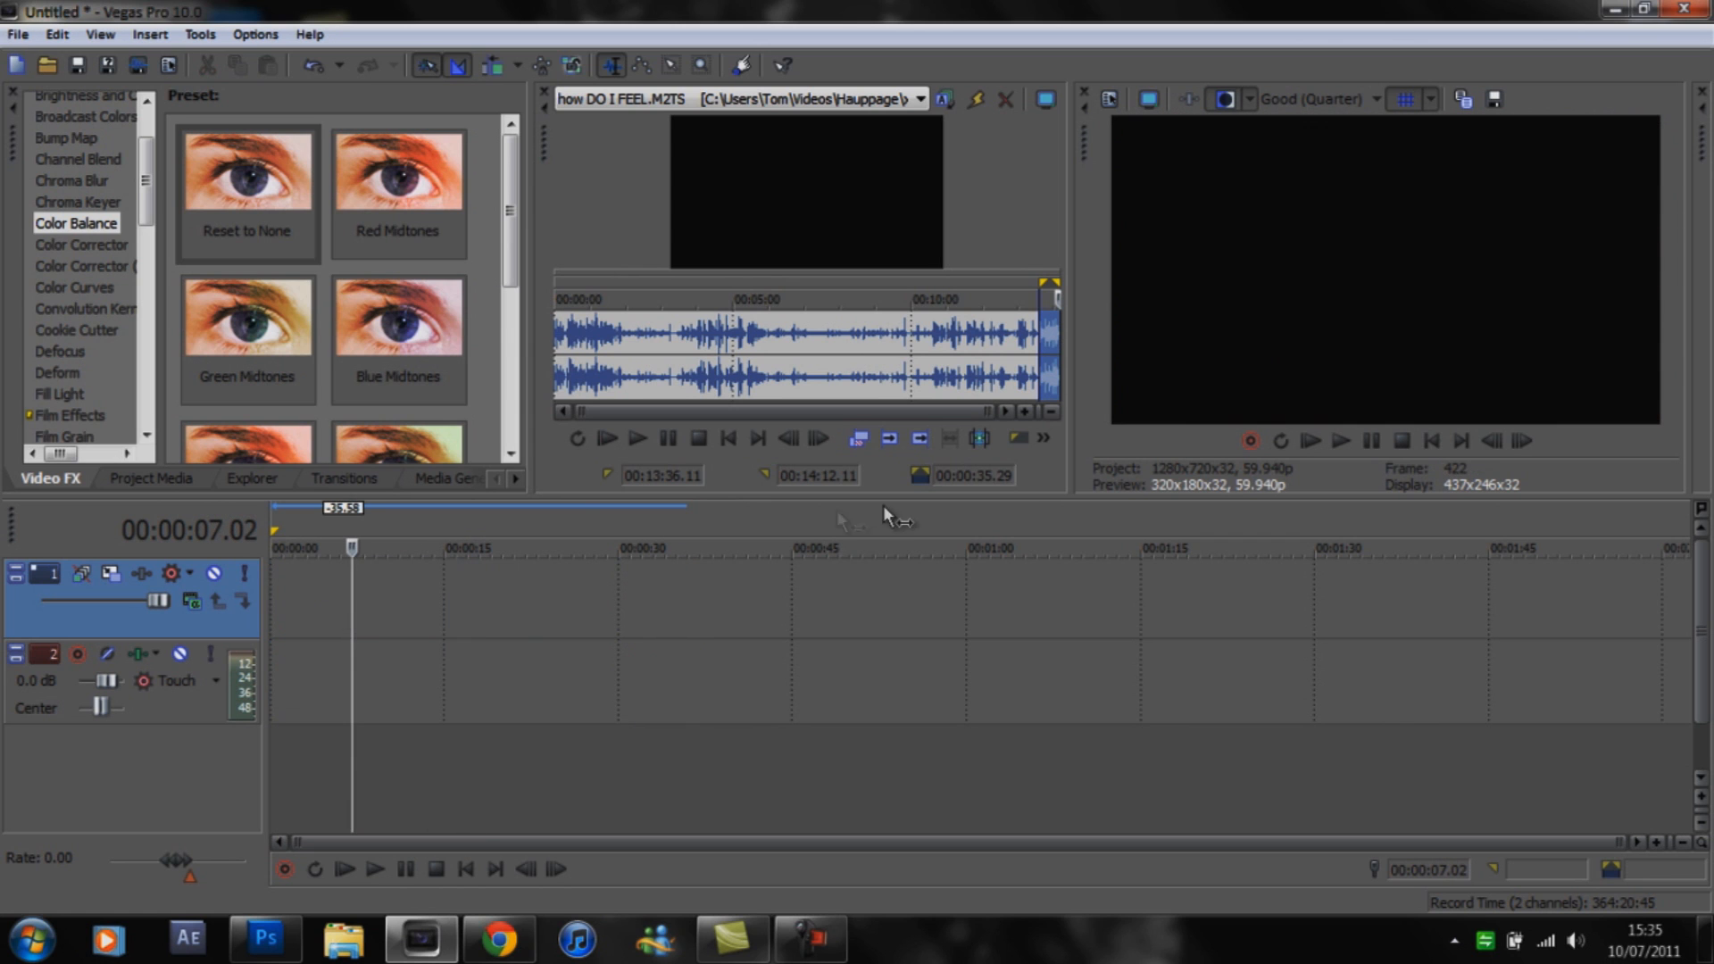
pyautogui.moveTo(1048, 371); pyautogui.dragTo(256, 640)
# Park the cursor at 00:00:13.19 and apply the Terminal filter package from Gun Edit to the new video event.
pyautogui.click(425, 665)
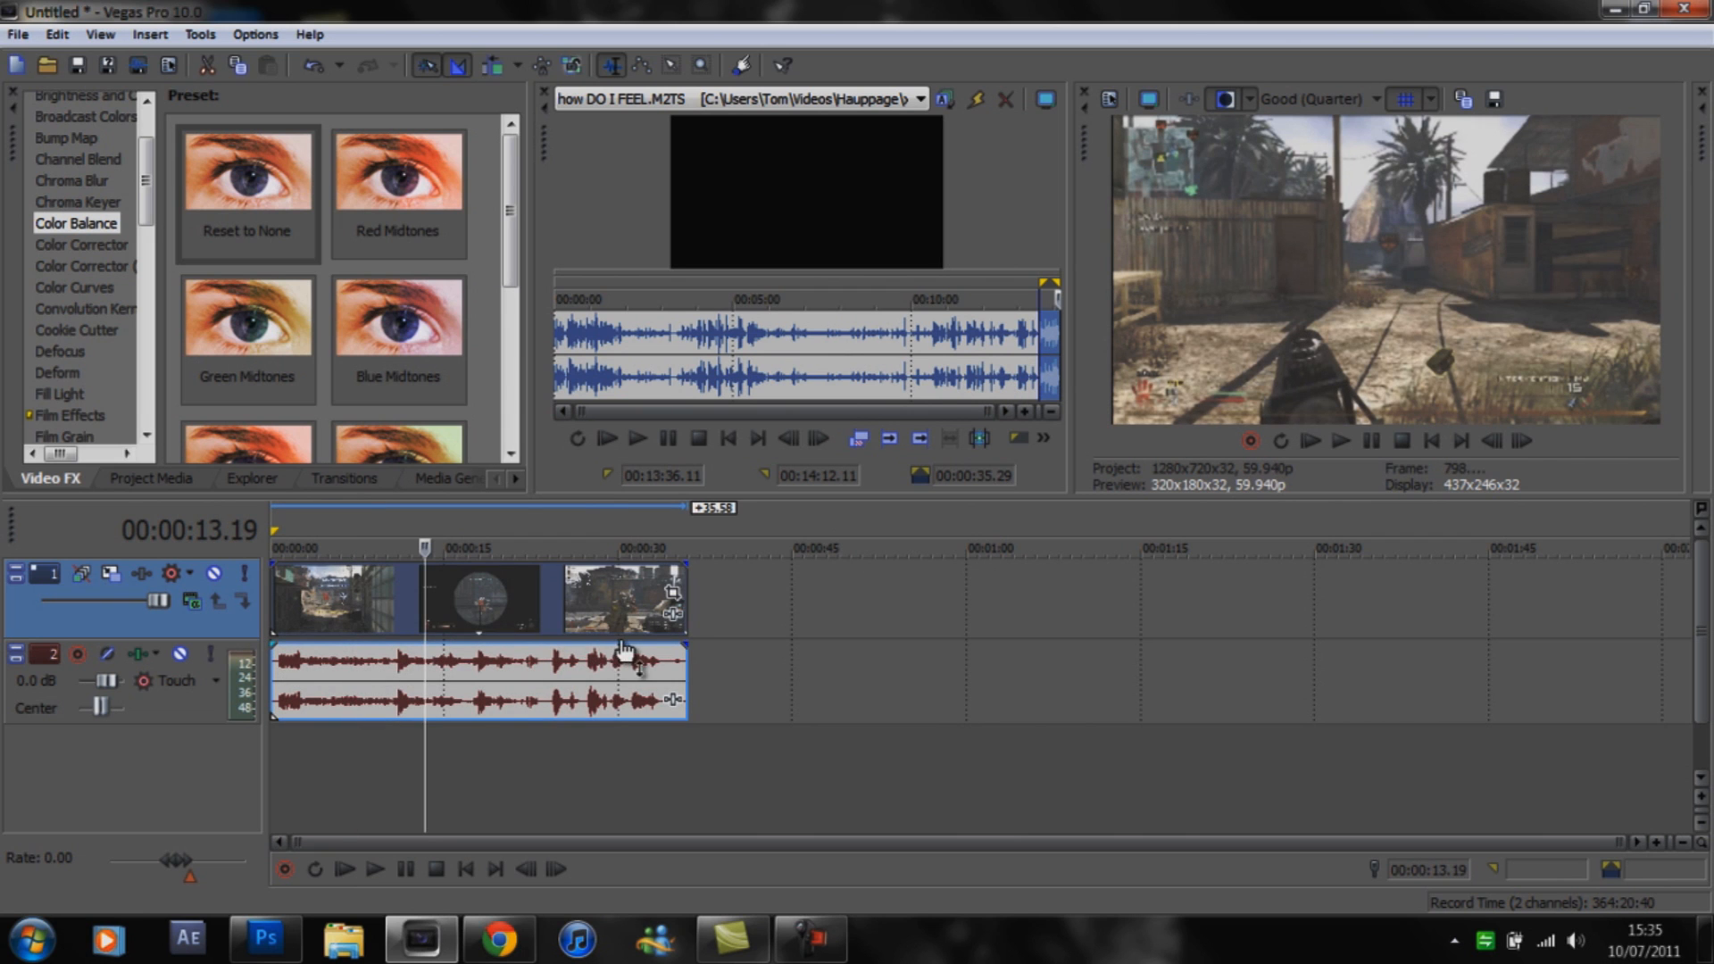
pyautogui.click(671, 615)
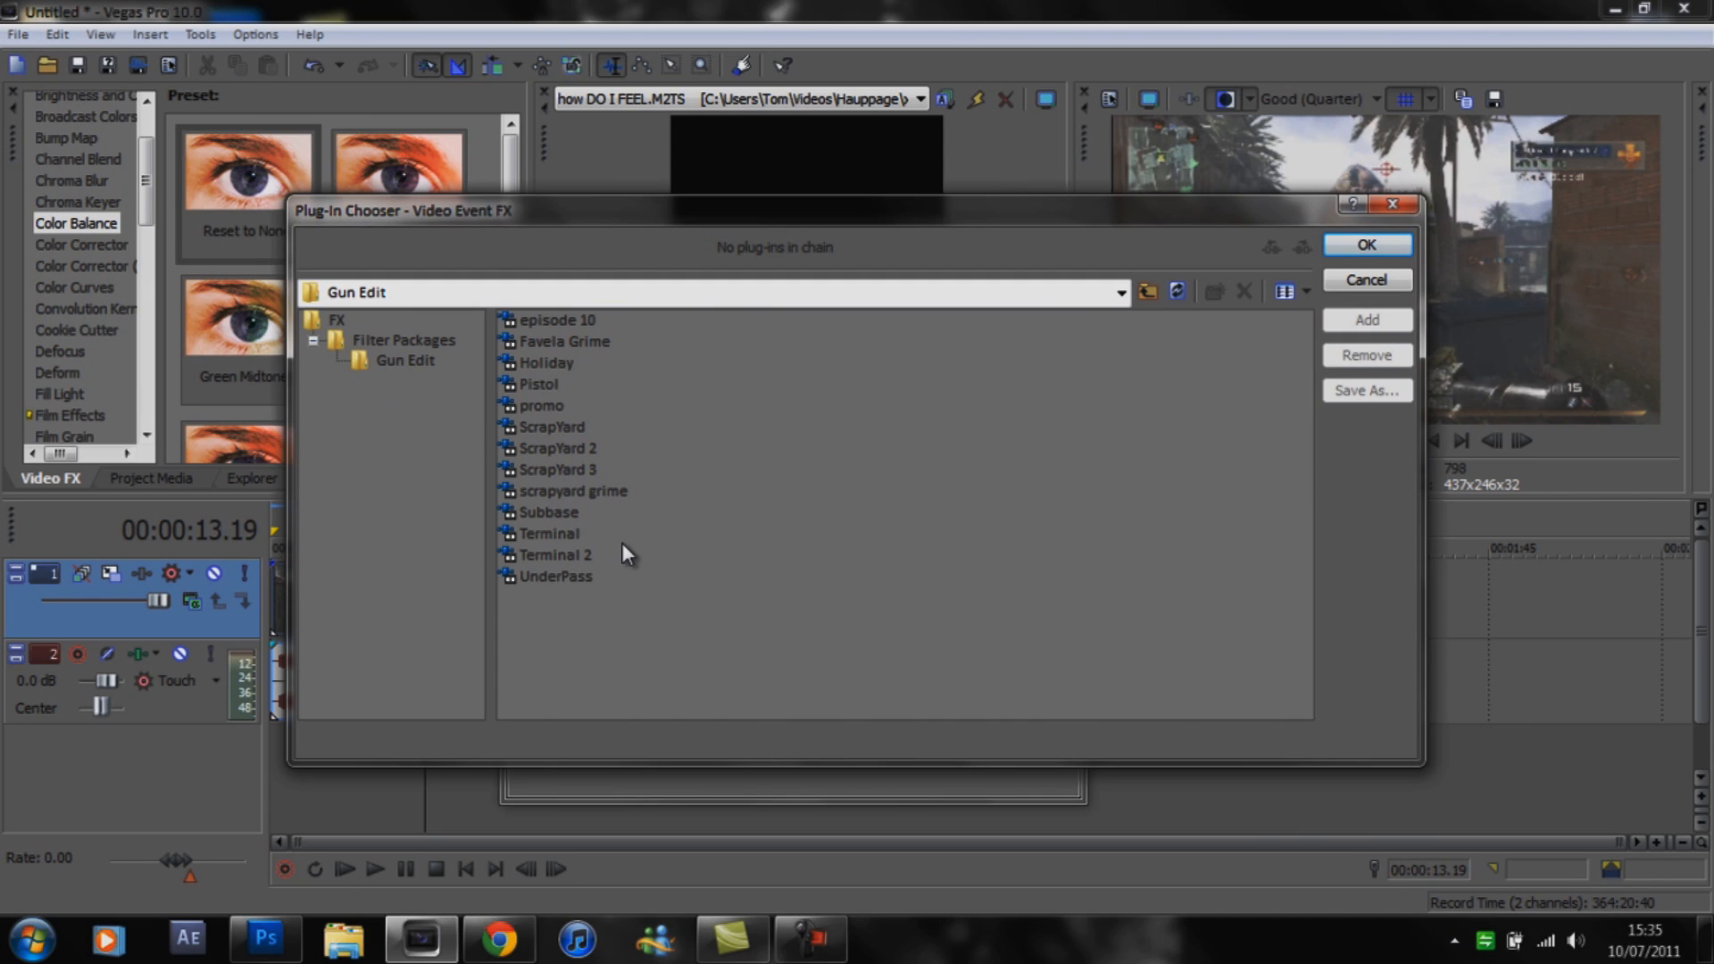
pyautogui.doubleClick(542, 537)
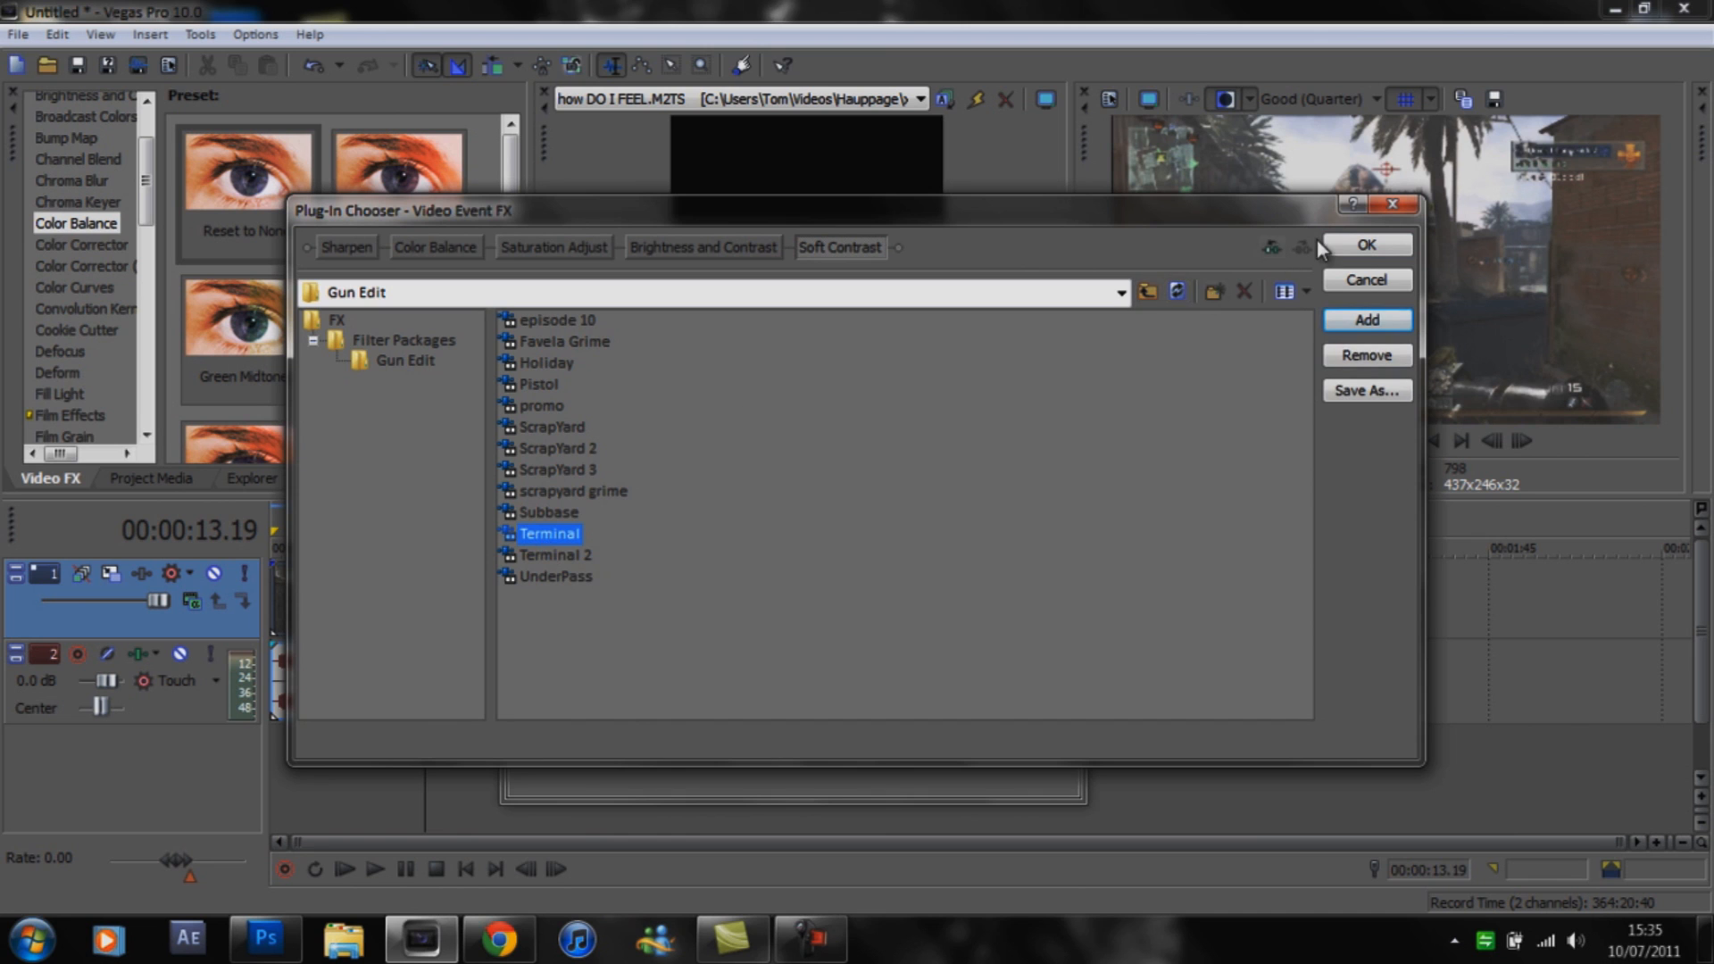
pyautogui.click(1357, 250)
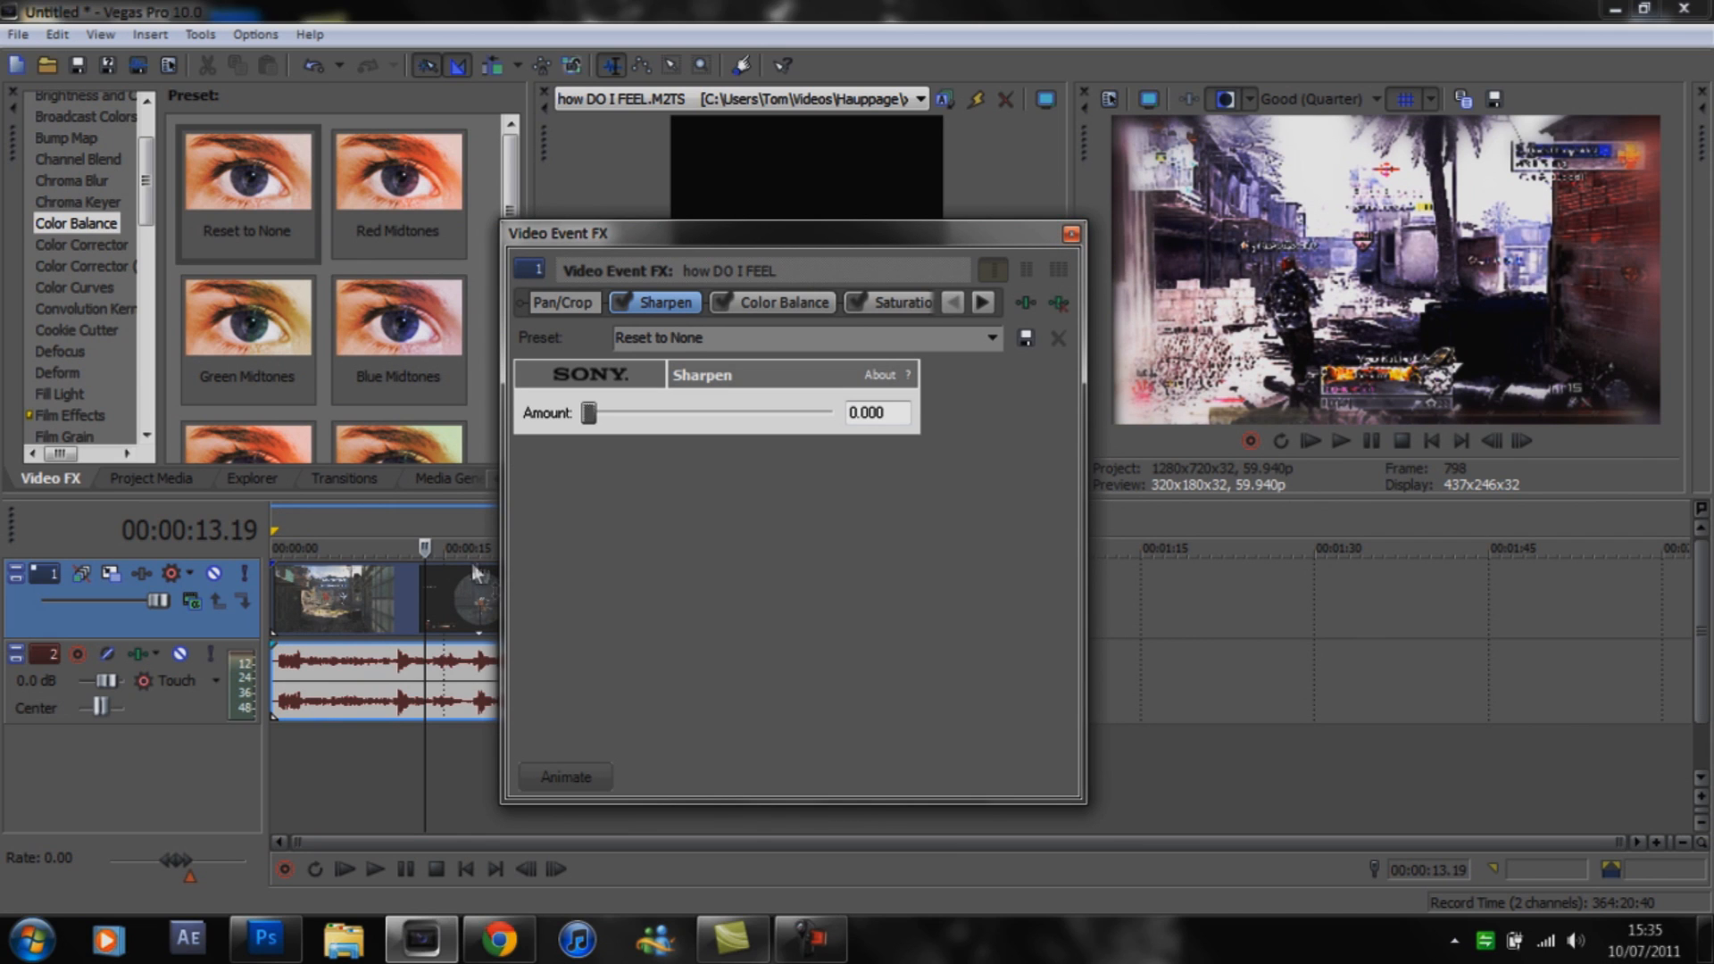
pyautogui.click(1071, 234)
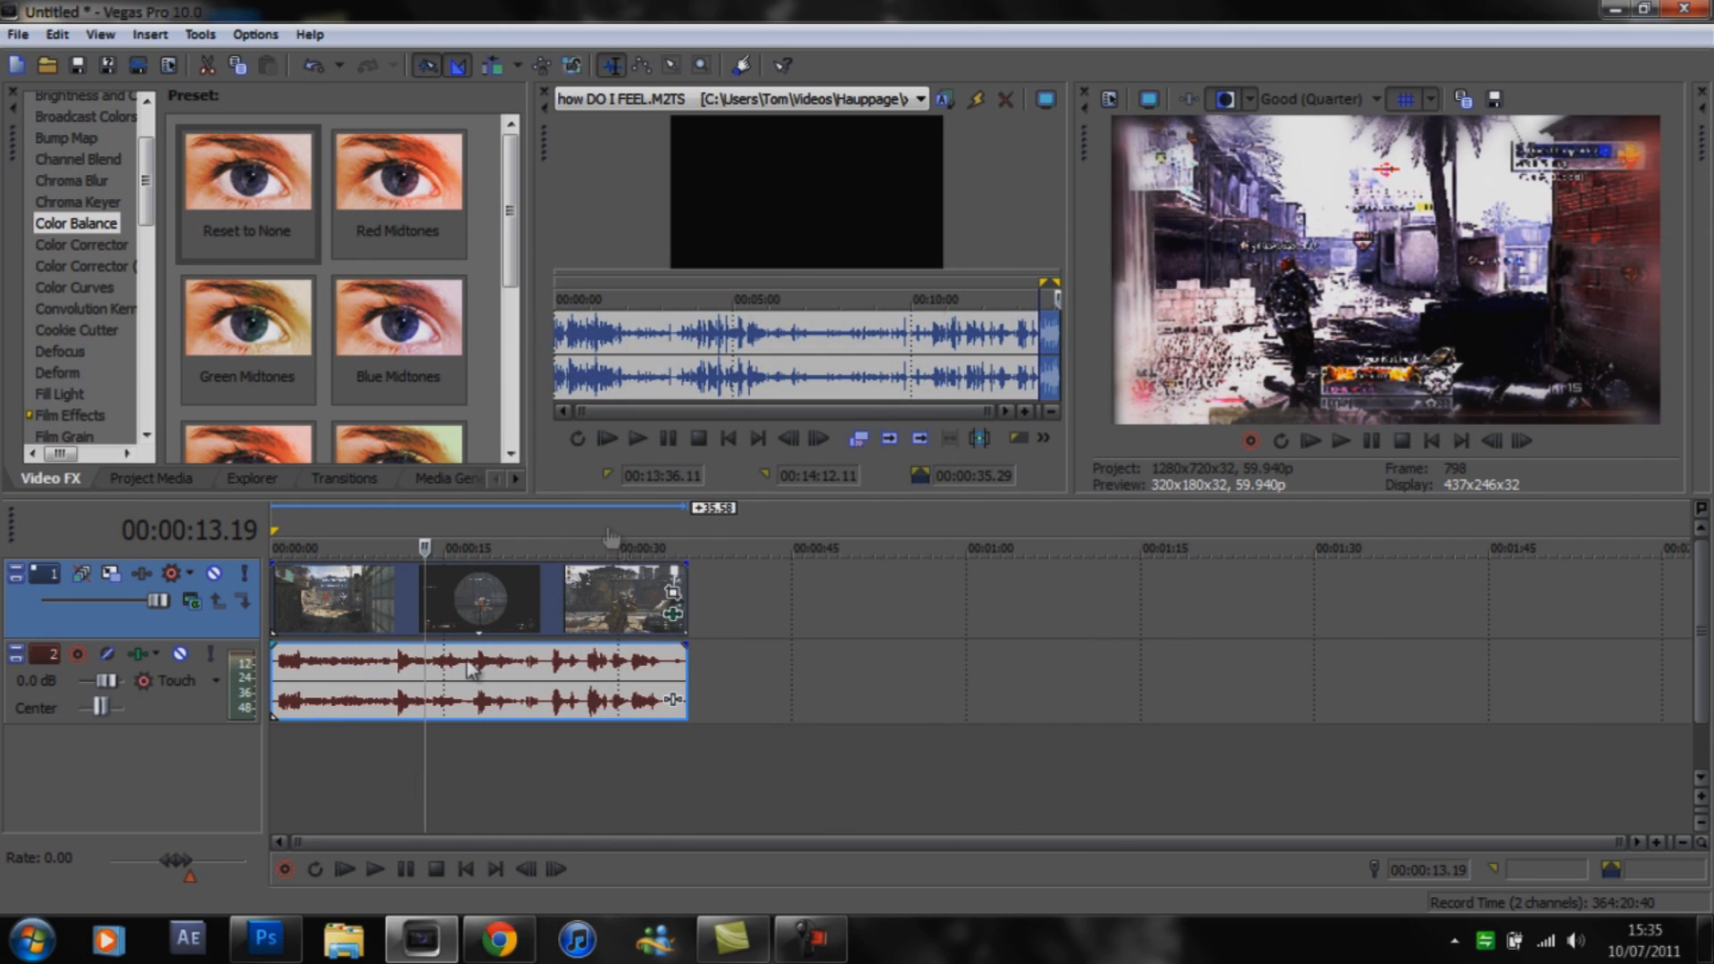
# Park the cursor at 00:00:14.05 and set the video event's Brightness and Contrast effect to brightness 0.00 and contrast 0.60.
pyautogui.moveTo(435, 625)
pyautogui.mouseDown()
pyautogui.moveTo(472, 616)
pyautogui.moveTo(435, 621)
pyautogui.mouseUp()
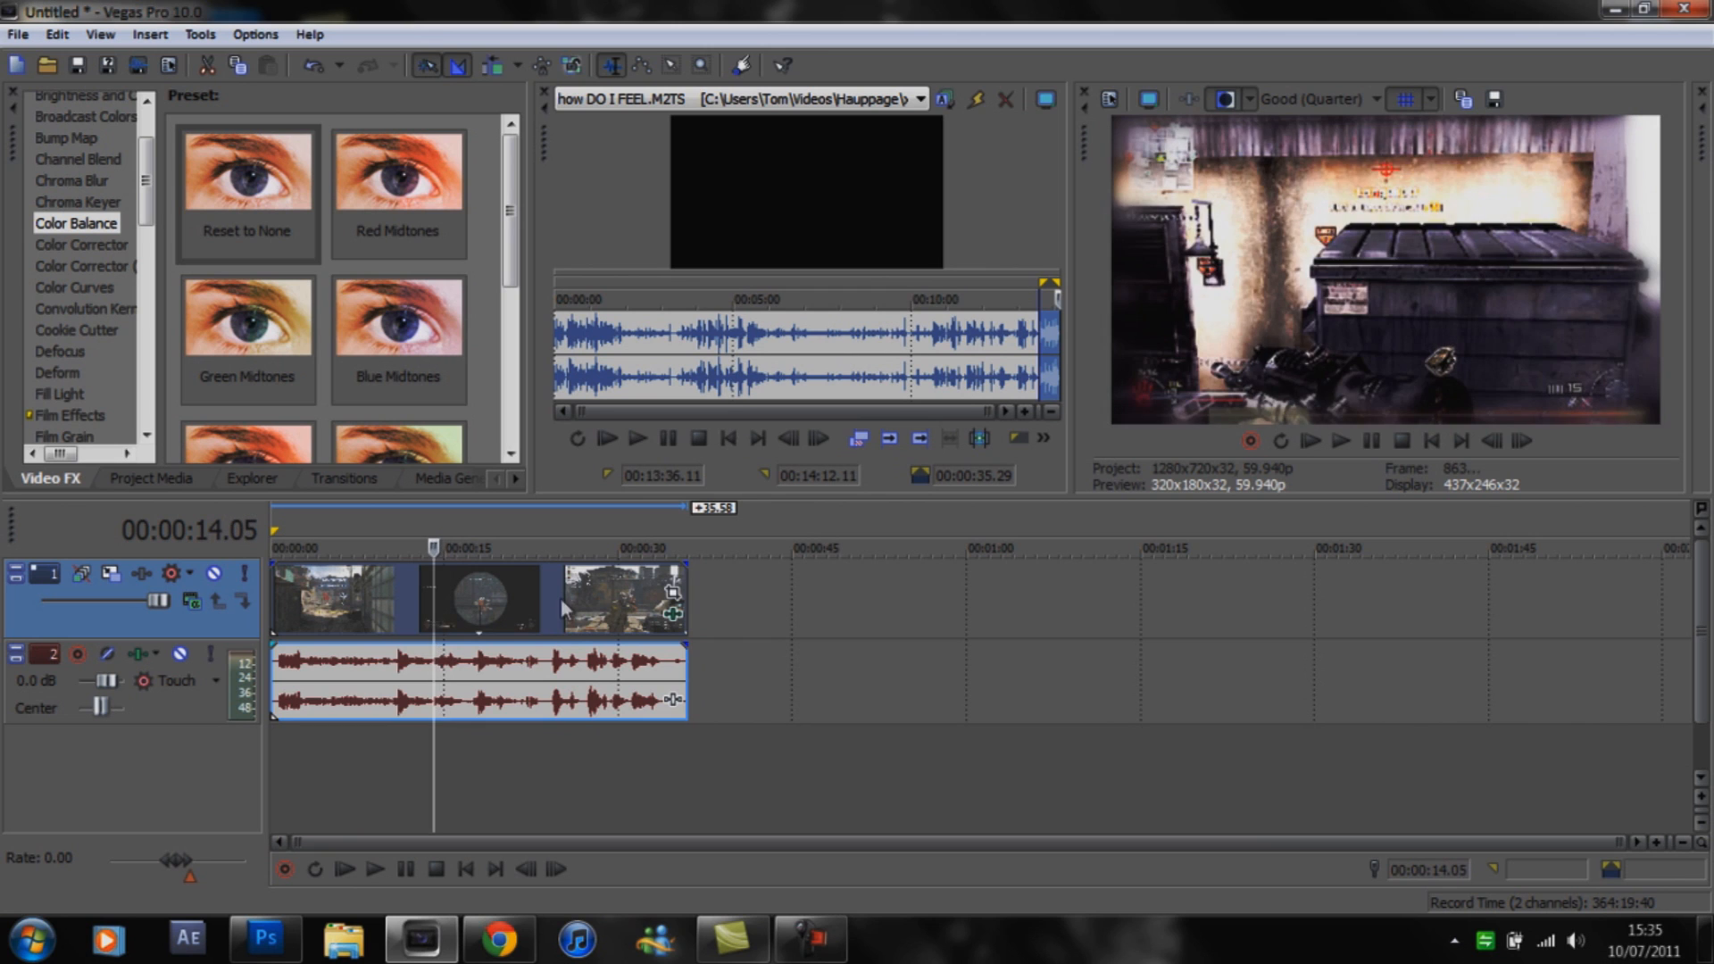
pyautogui.click(671, 612)
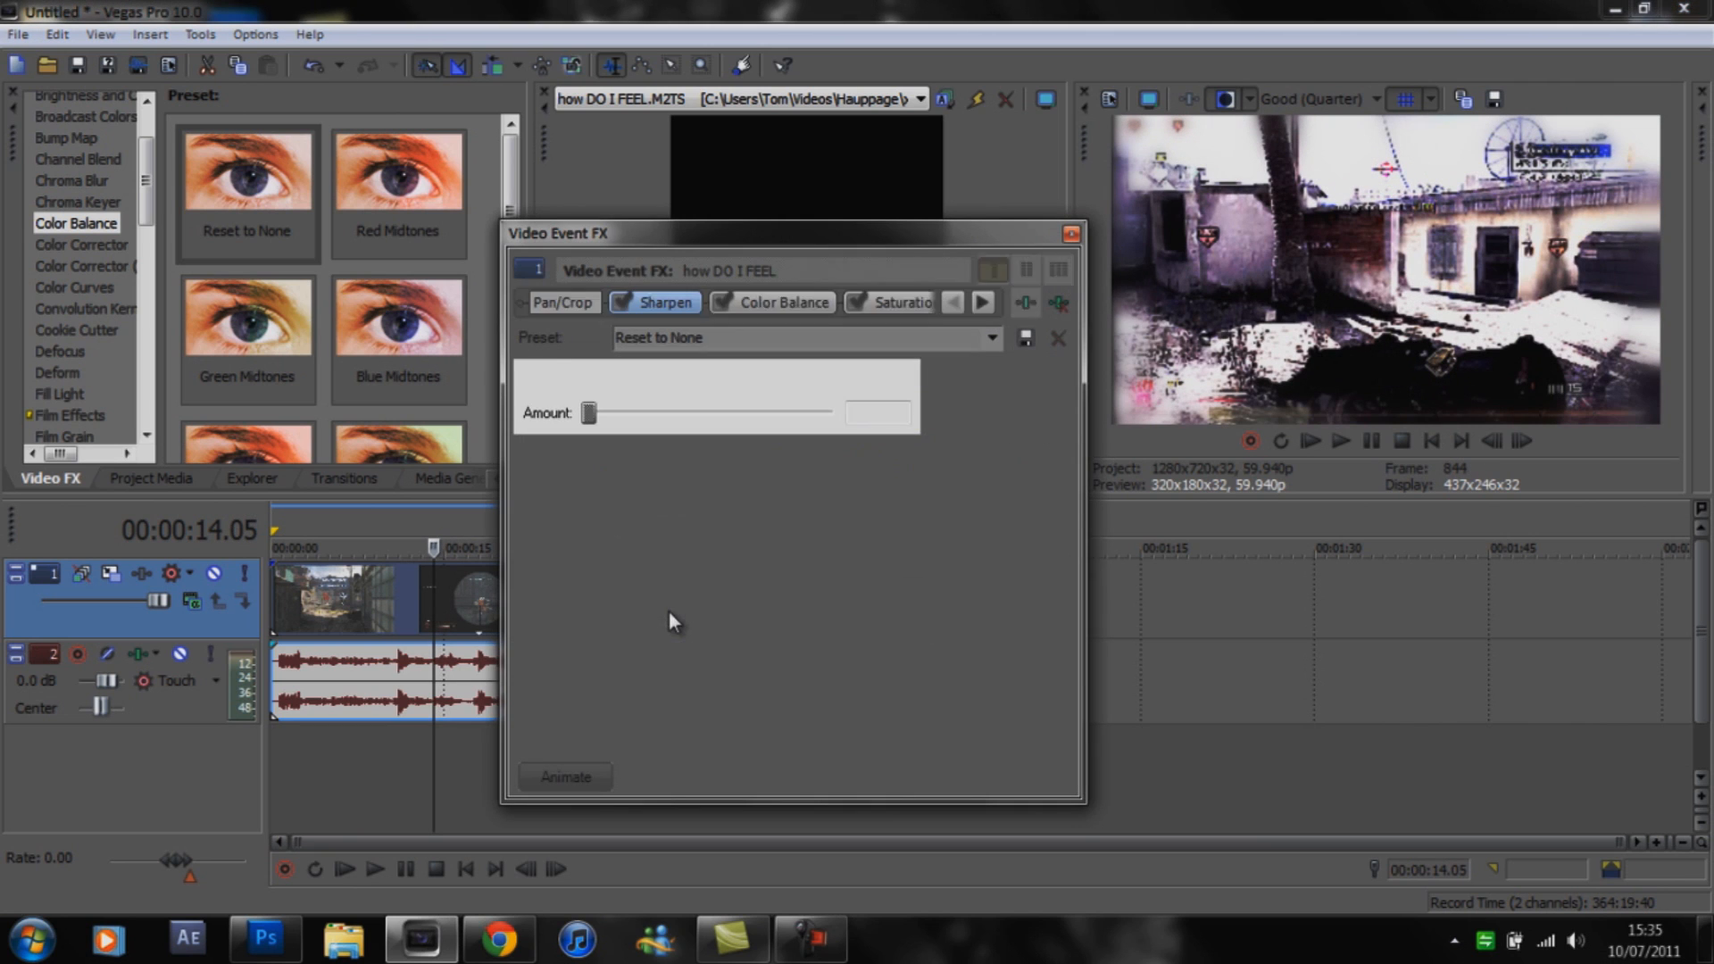
pyautogui.click(983, 302)
pyautogui.click(985, 303)
pyautogui.click(912, 305)
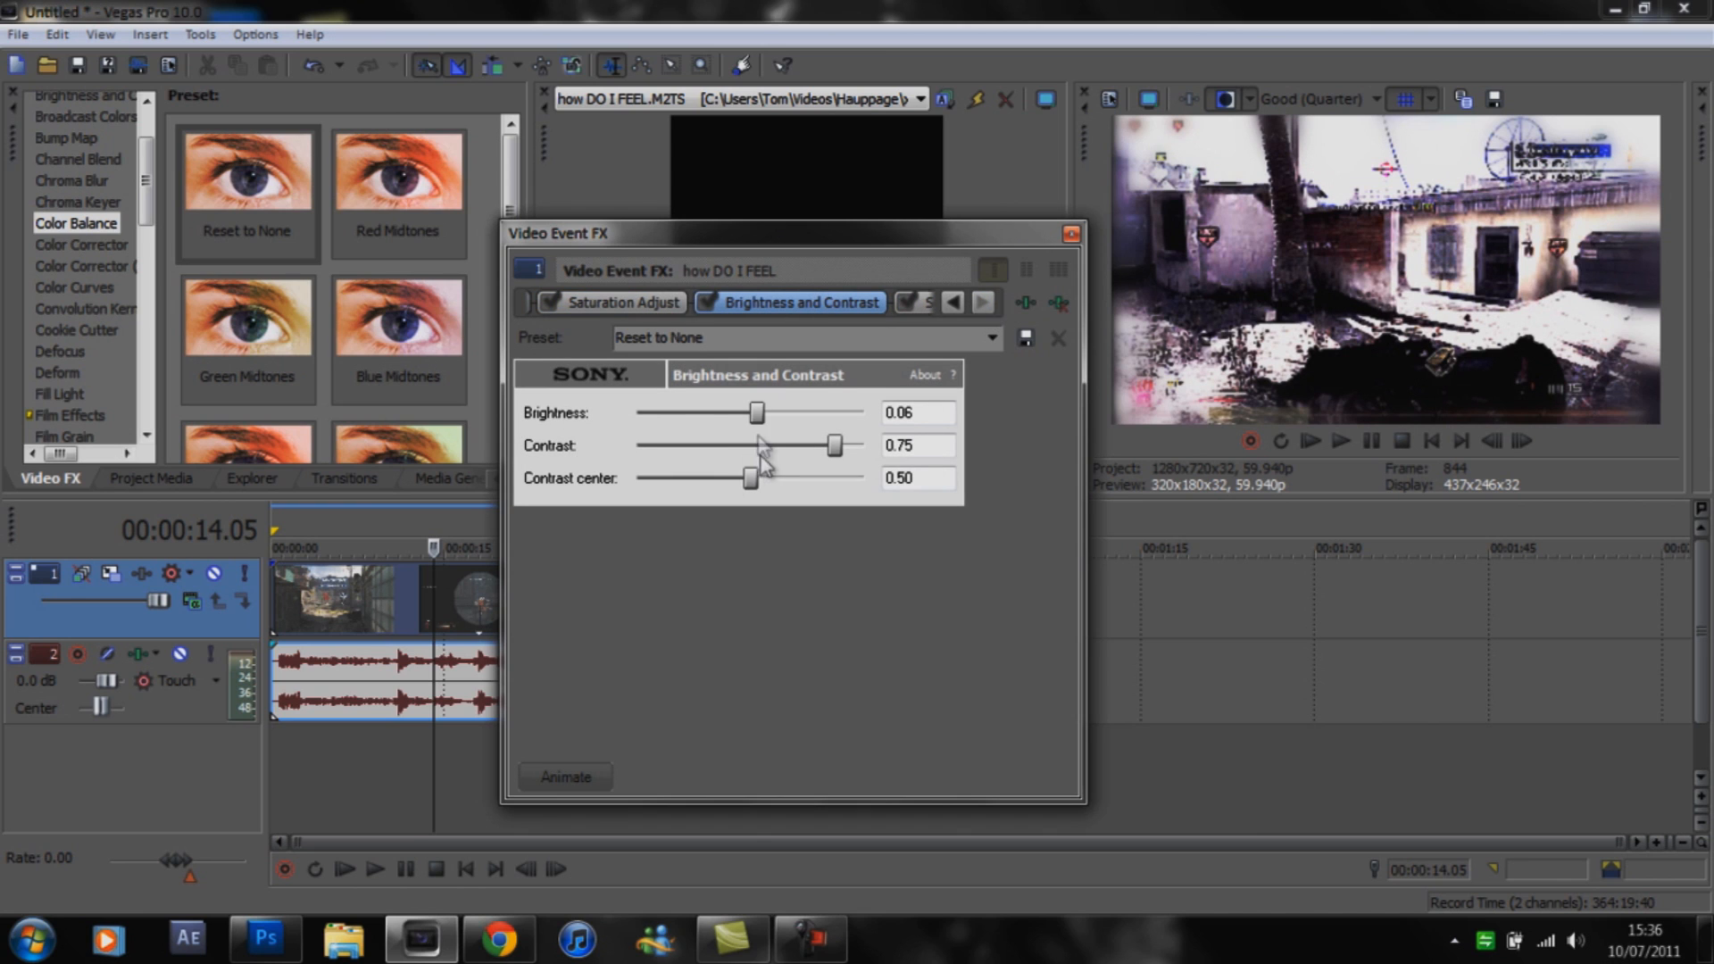
pyautogui.moveTo(757, 425); pyautogui.dragTo(749, 420)
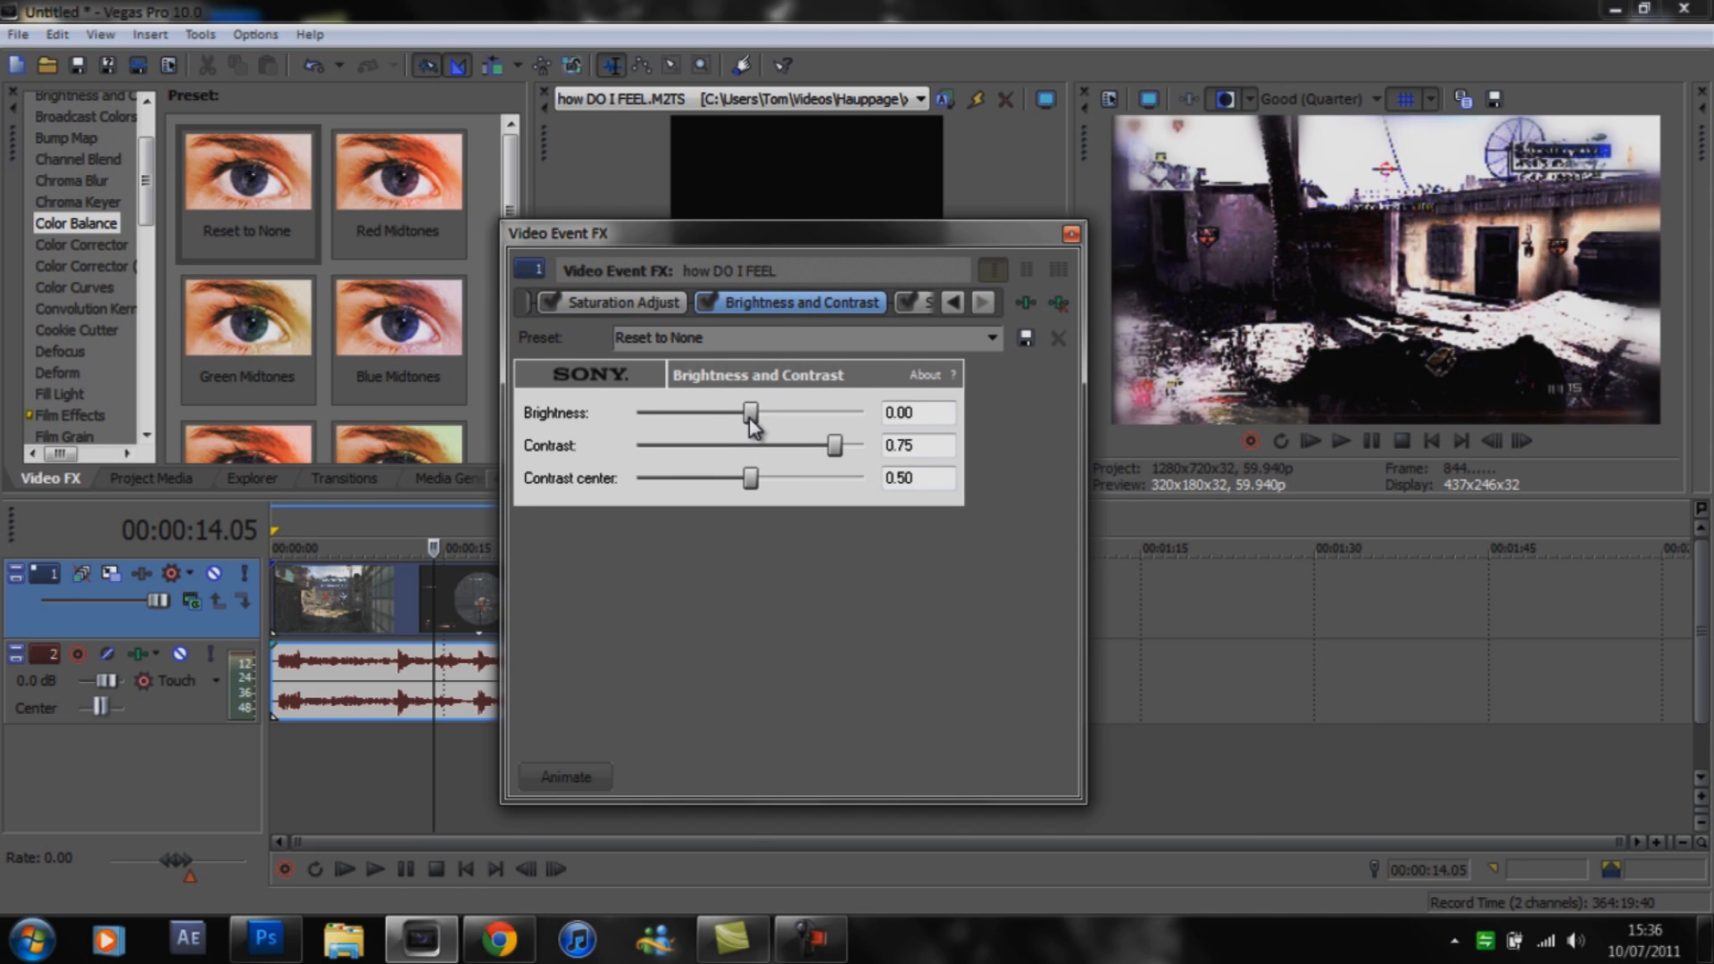
pyautogui.moveTo(834, 447); pyautogui.dragTo(819, 453)
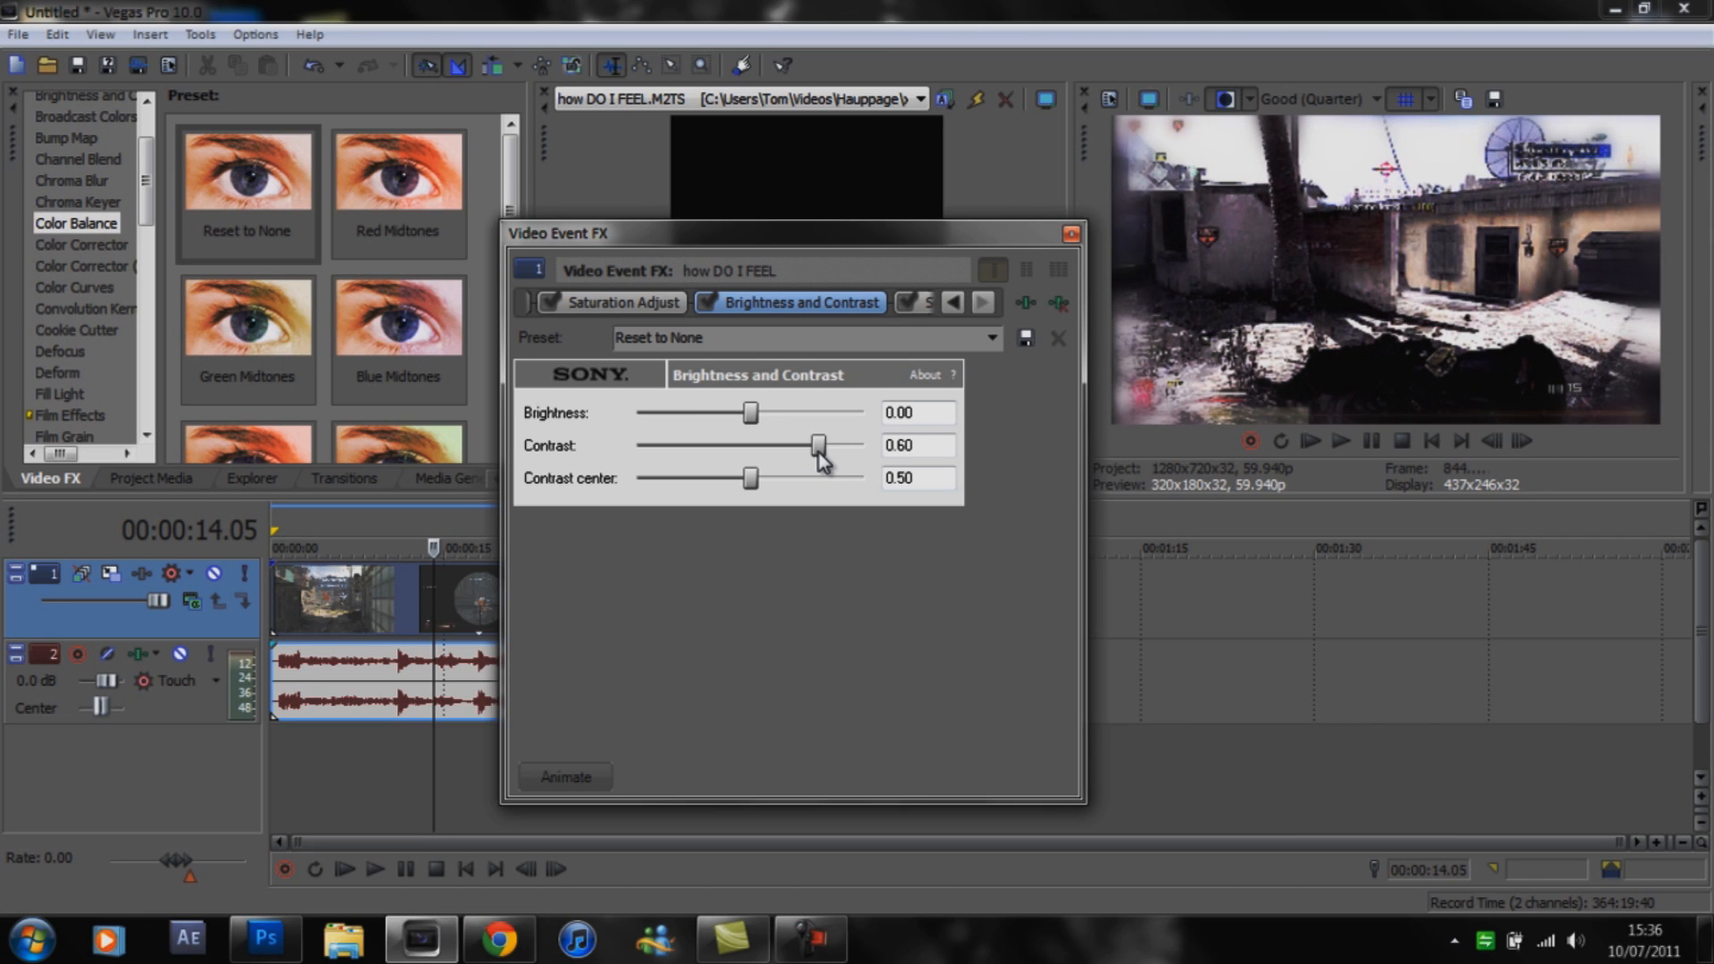
# Toggle the Sharpen effect off and on repeatedly to compare the preview, leaving it enabled.
pyautogui.click(956, 306)
pyautogui.click(954, 305)
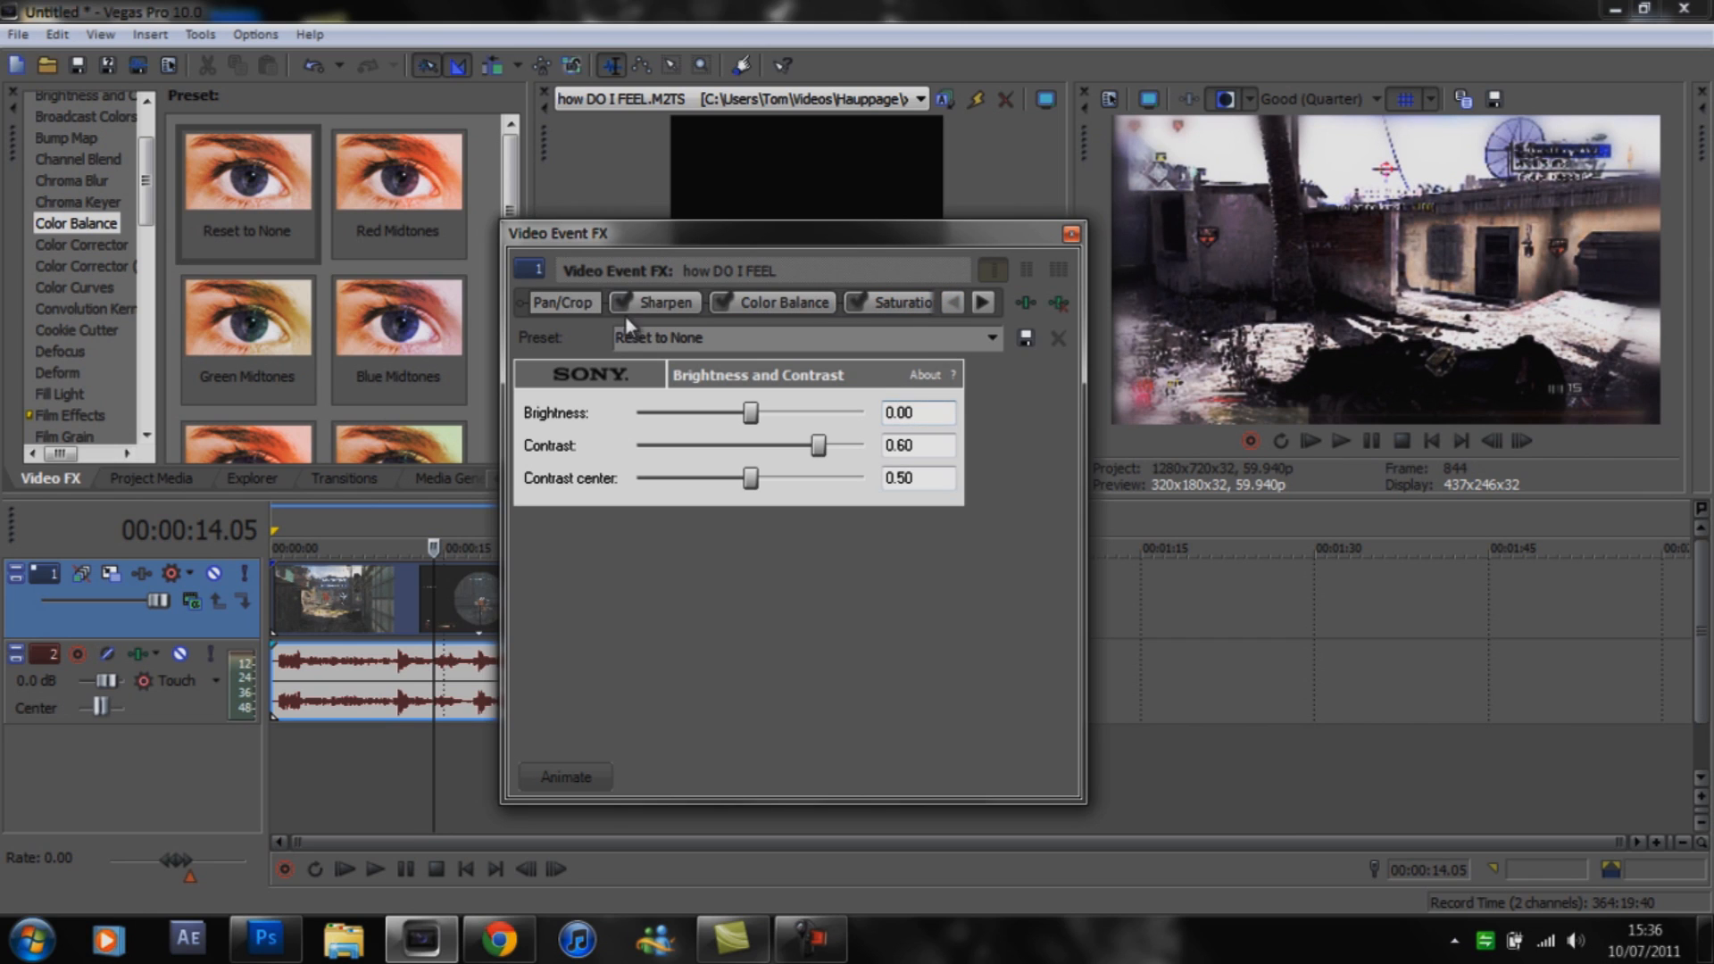
pyautogui.click(663, 306)
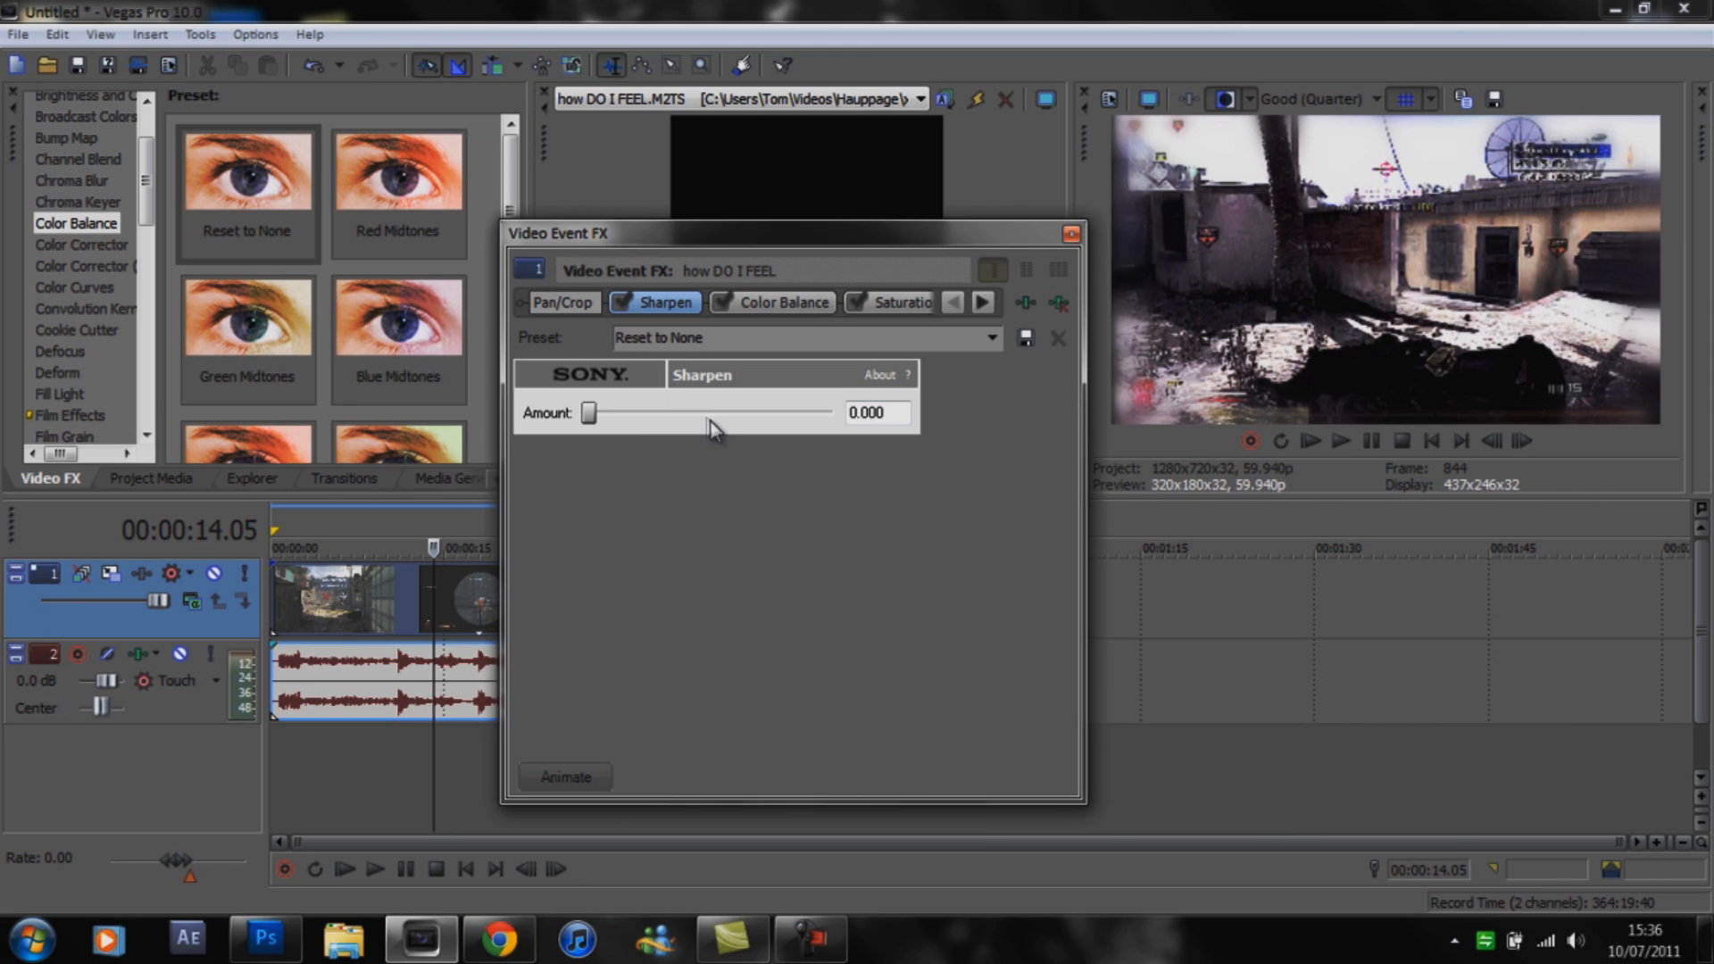
pyautogui.click(618, 303)
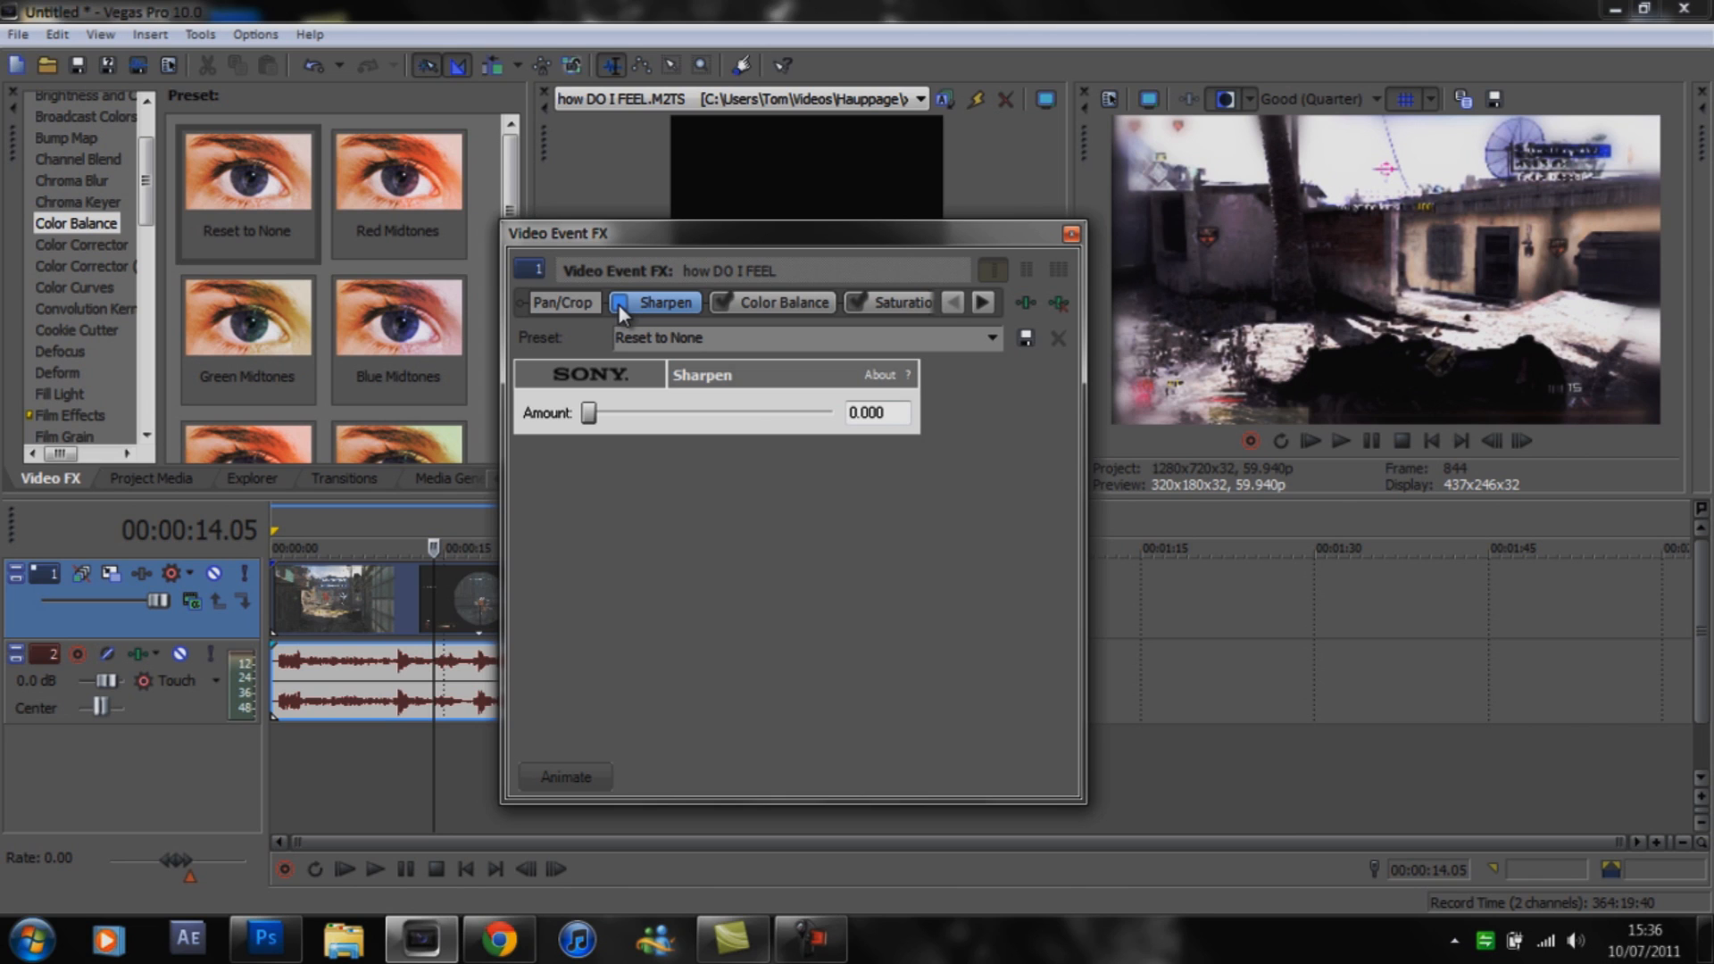
pyautogui.click(618, 303)
pyautogui.click(618, 303)
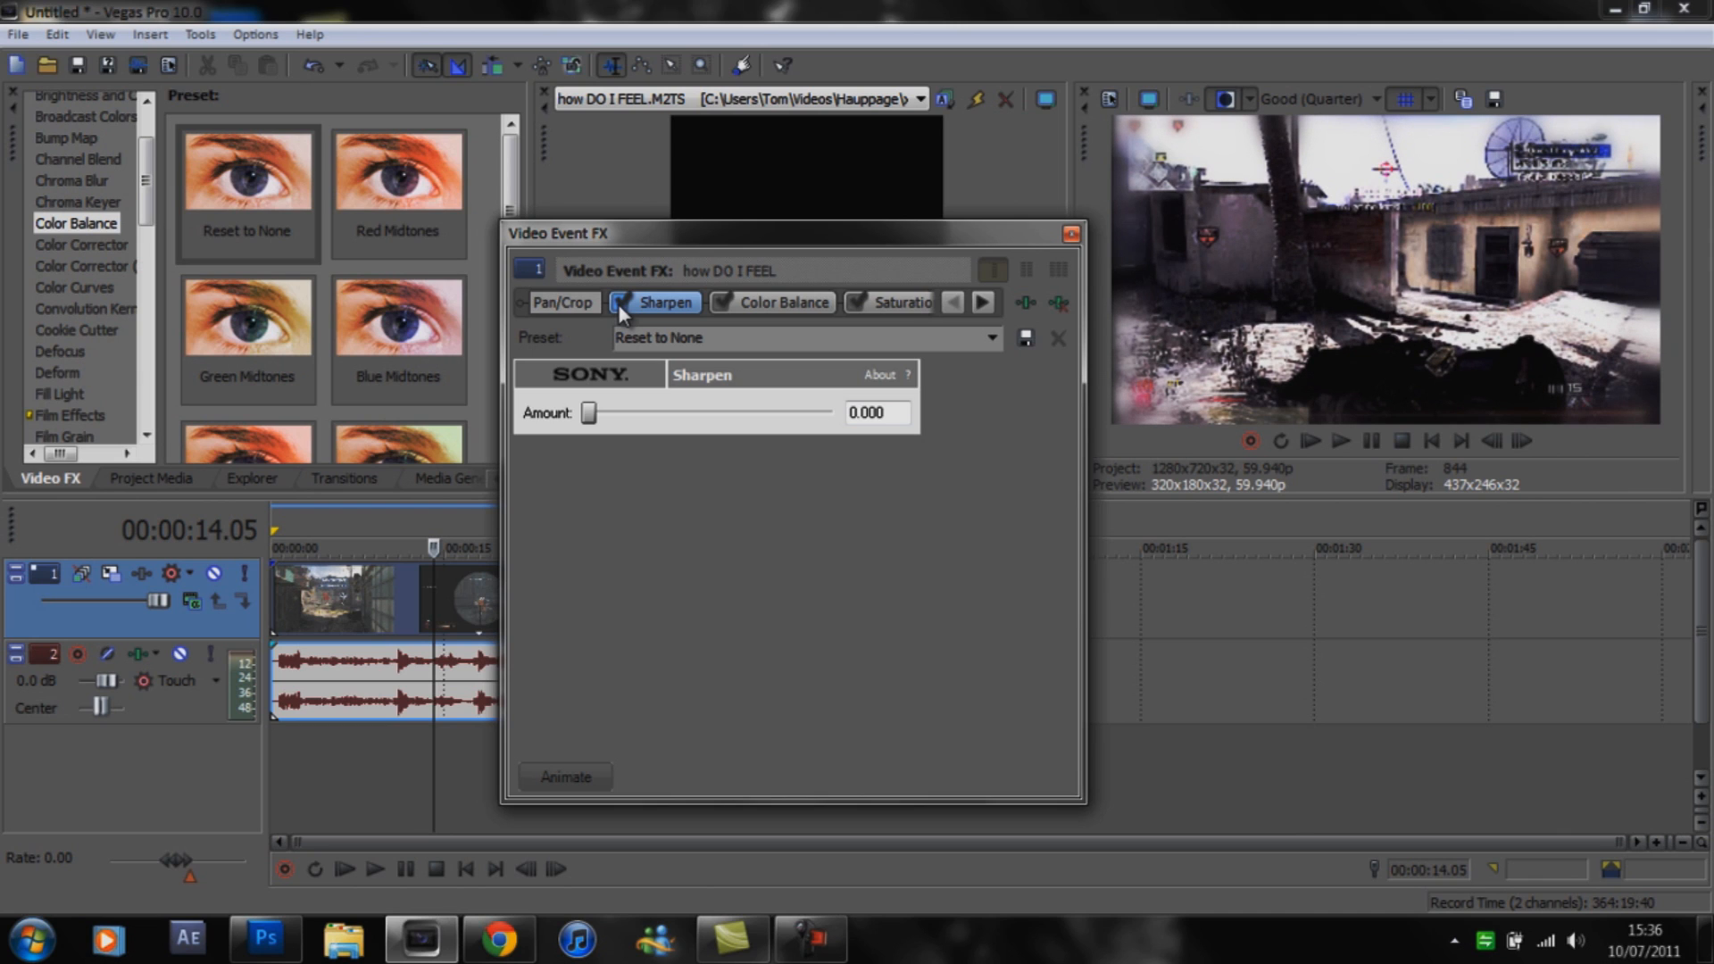
pyautogui.click(617, 303)
pyautogui.click(617, 303)
pyautogui.click(618, 303)
pyautogui.click(617, 304)
# Examine the settings of the Color Balance, Saturation Adjust, and Brightness and Contrast effects.
pyautogui.click(763, 306)
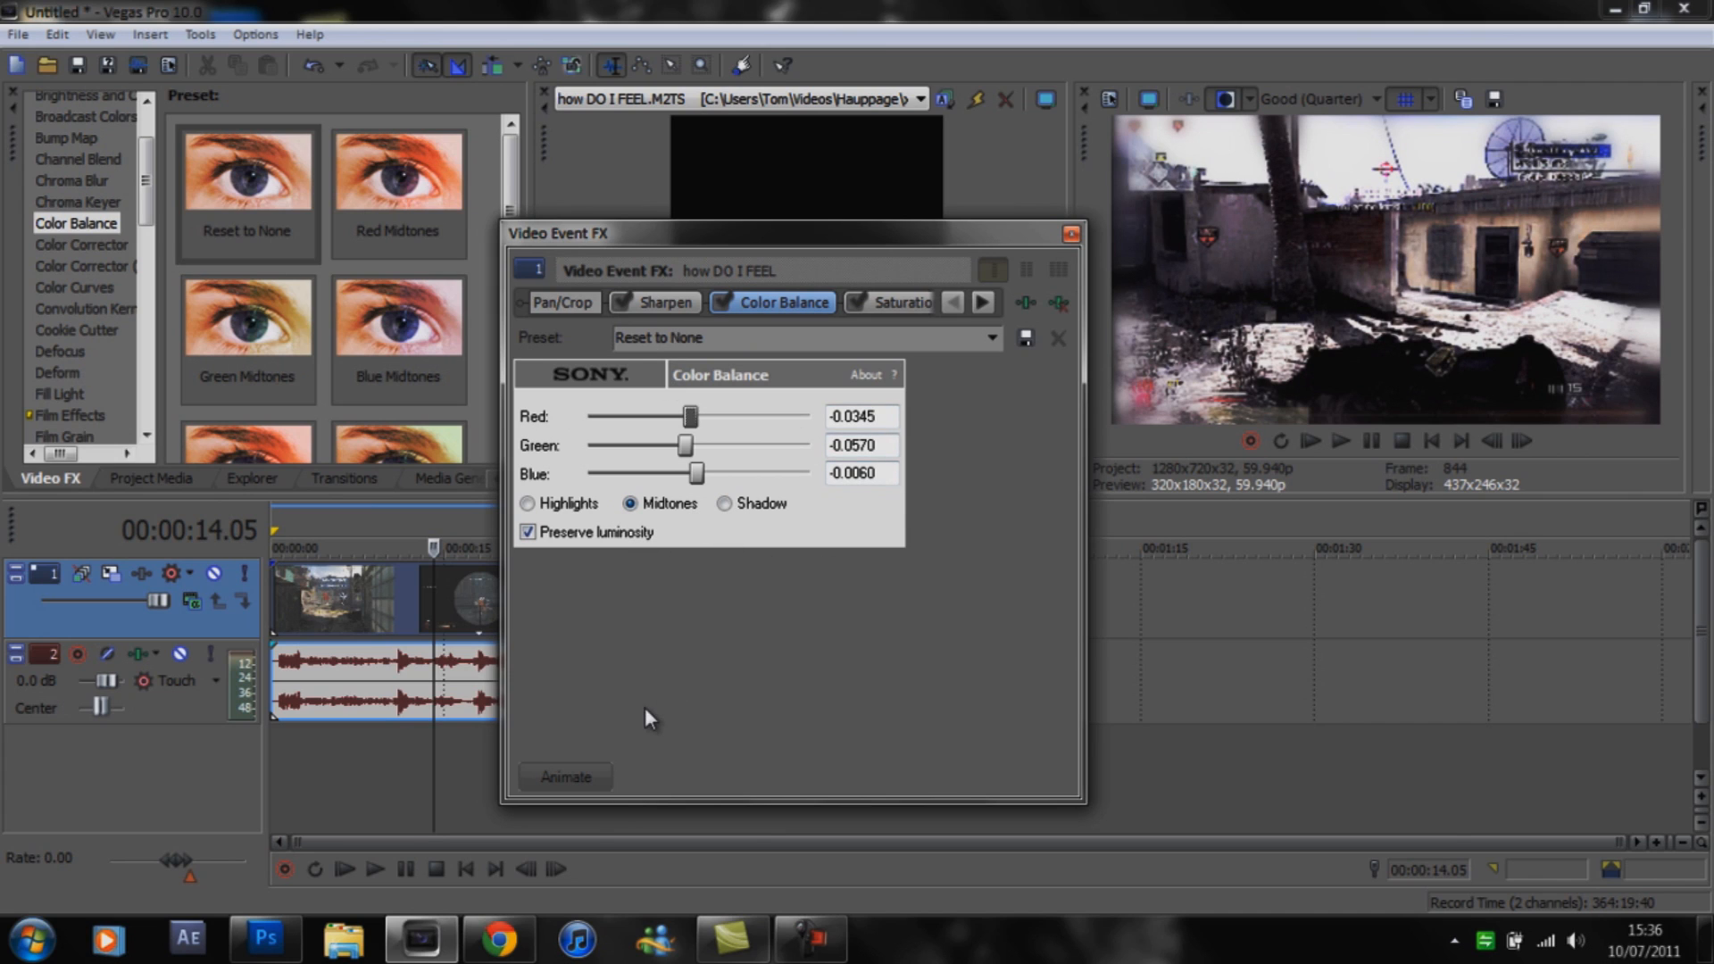
pyautogui.click(901, 303)
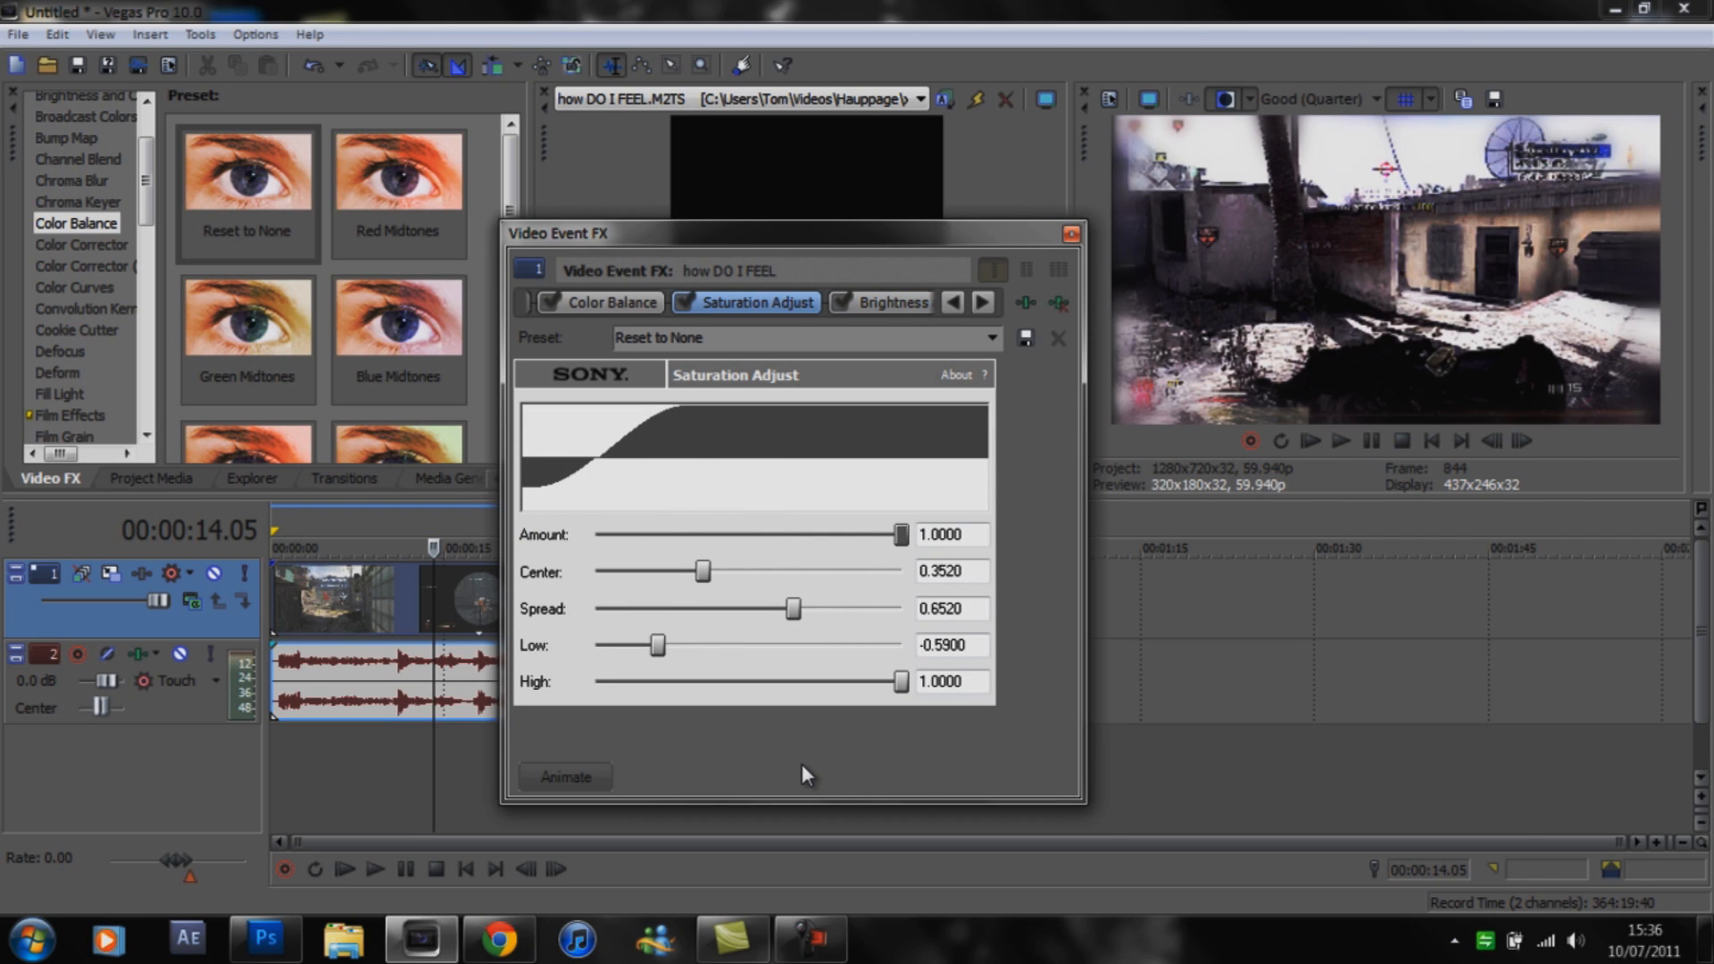
pyautogui.click(903, 306)
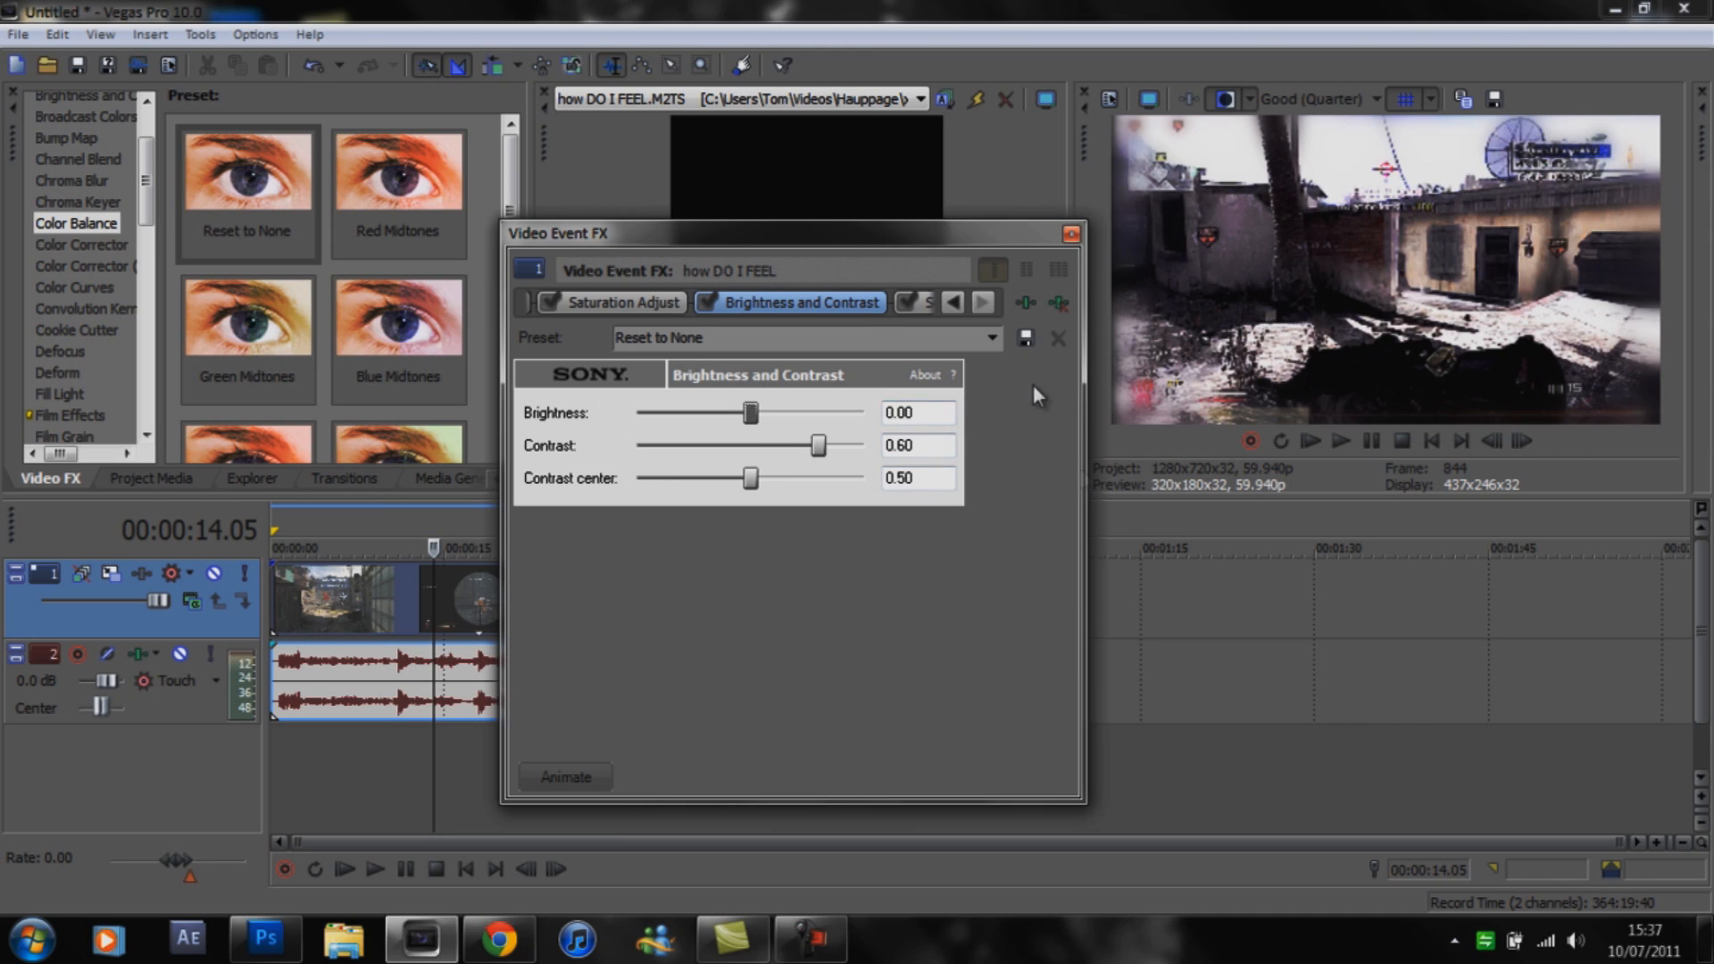
# Examine the Effect and Vignette settings of Soft Contrast and look over the whole effect chain.
pyautogui.click(982, 304)
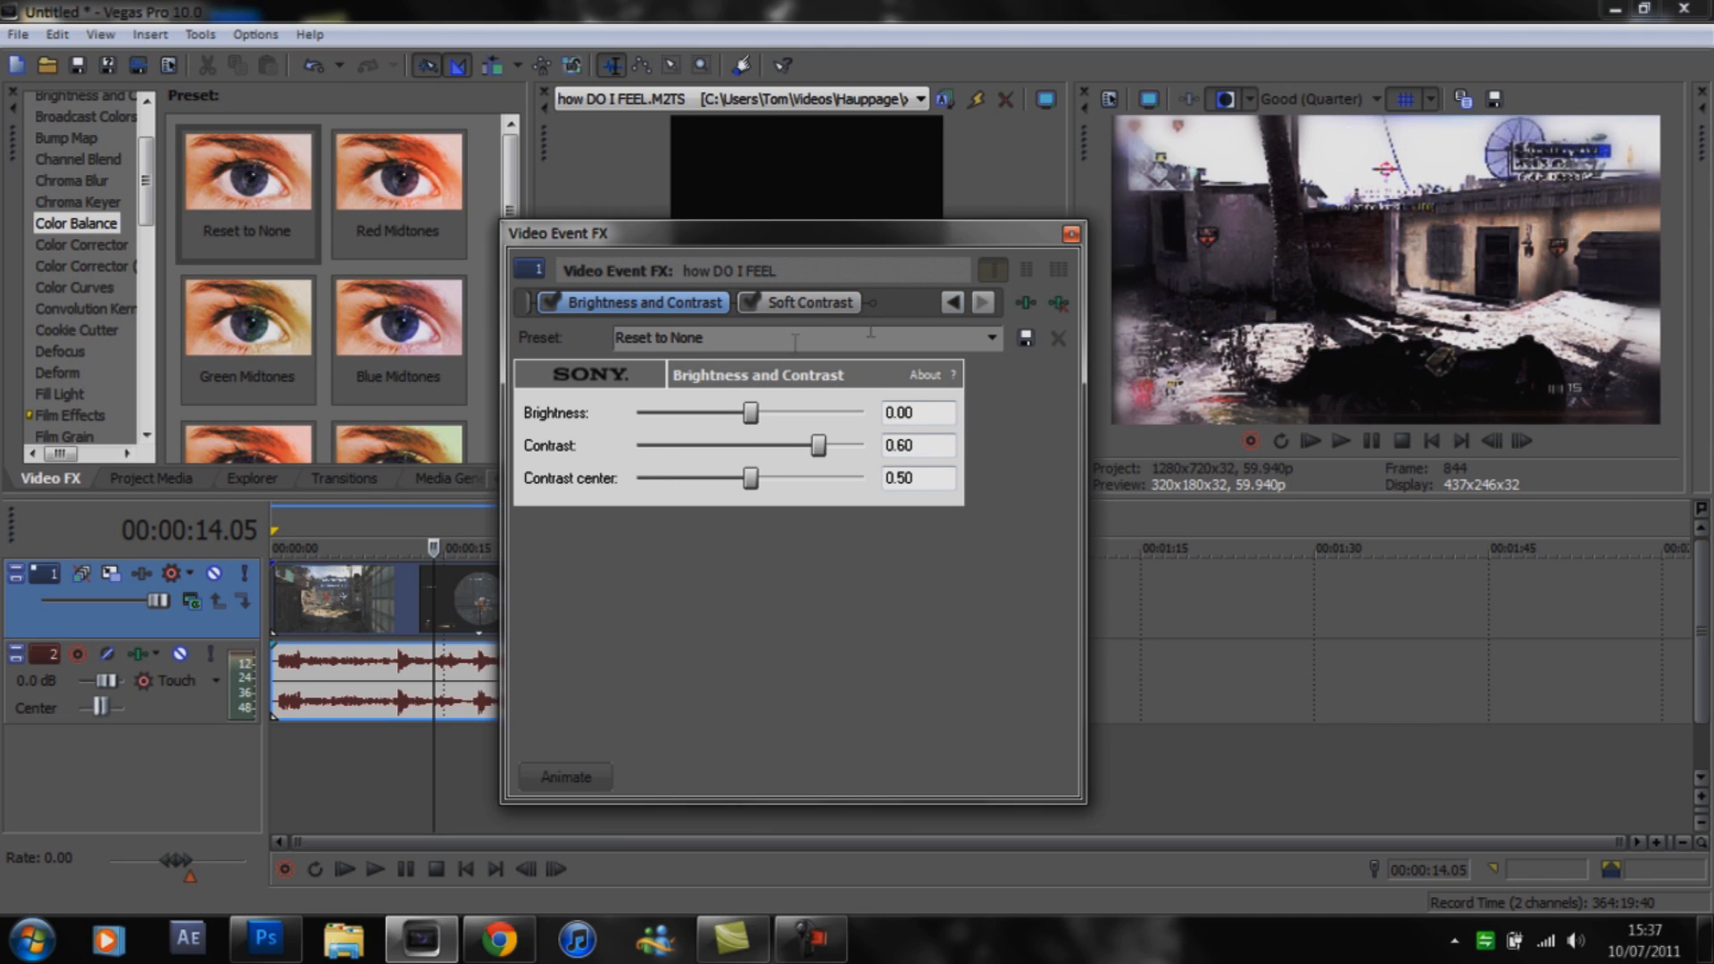
pyautogui.click(800, 304)
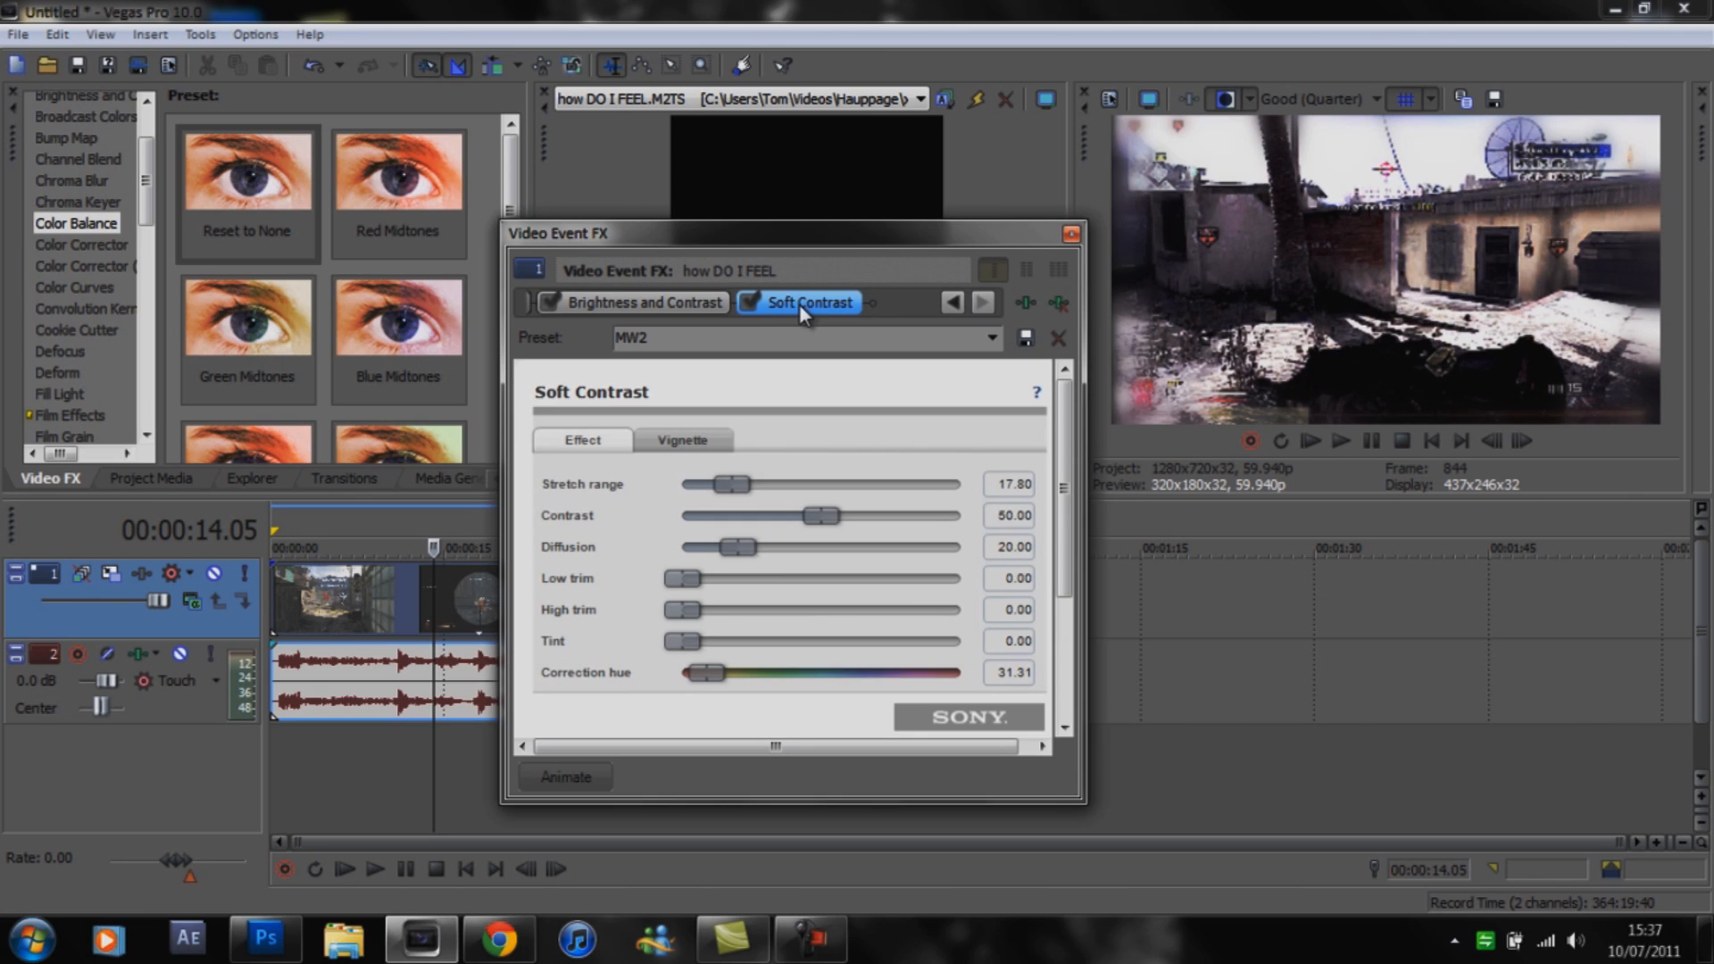
pyautogui.moveTo(1067, 517)
pyautogui.mouseDown()
pyautogui.moveTo(1062, 626)
pyautogui.moveTo(1046, 523)
pyautogui.mouseUp()
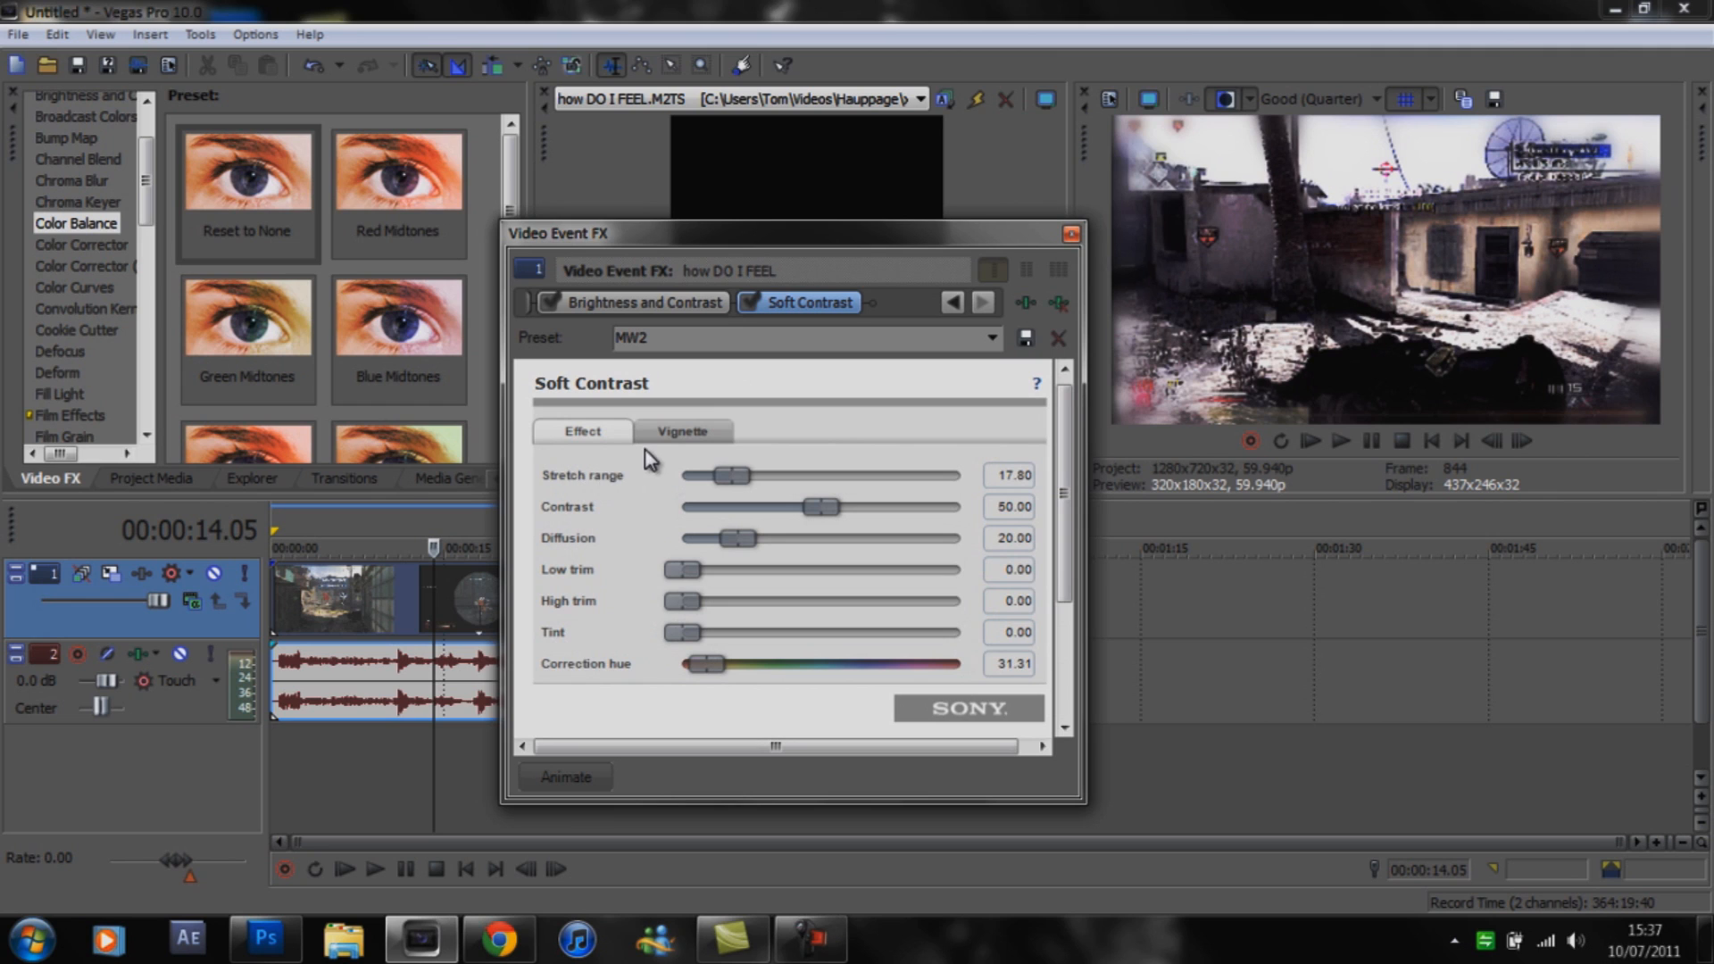
pyautogui.click(670, 437)
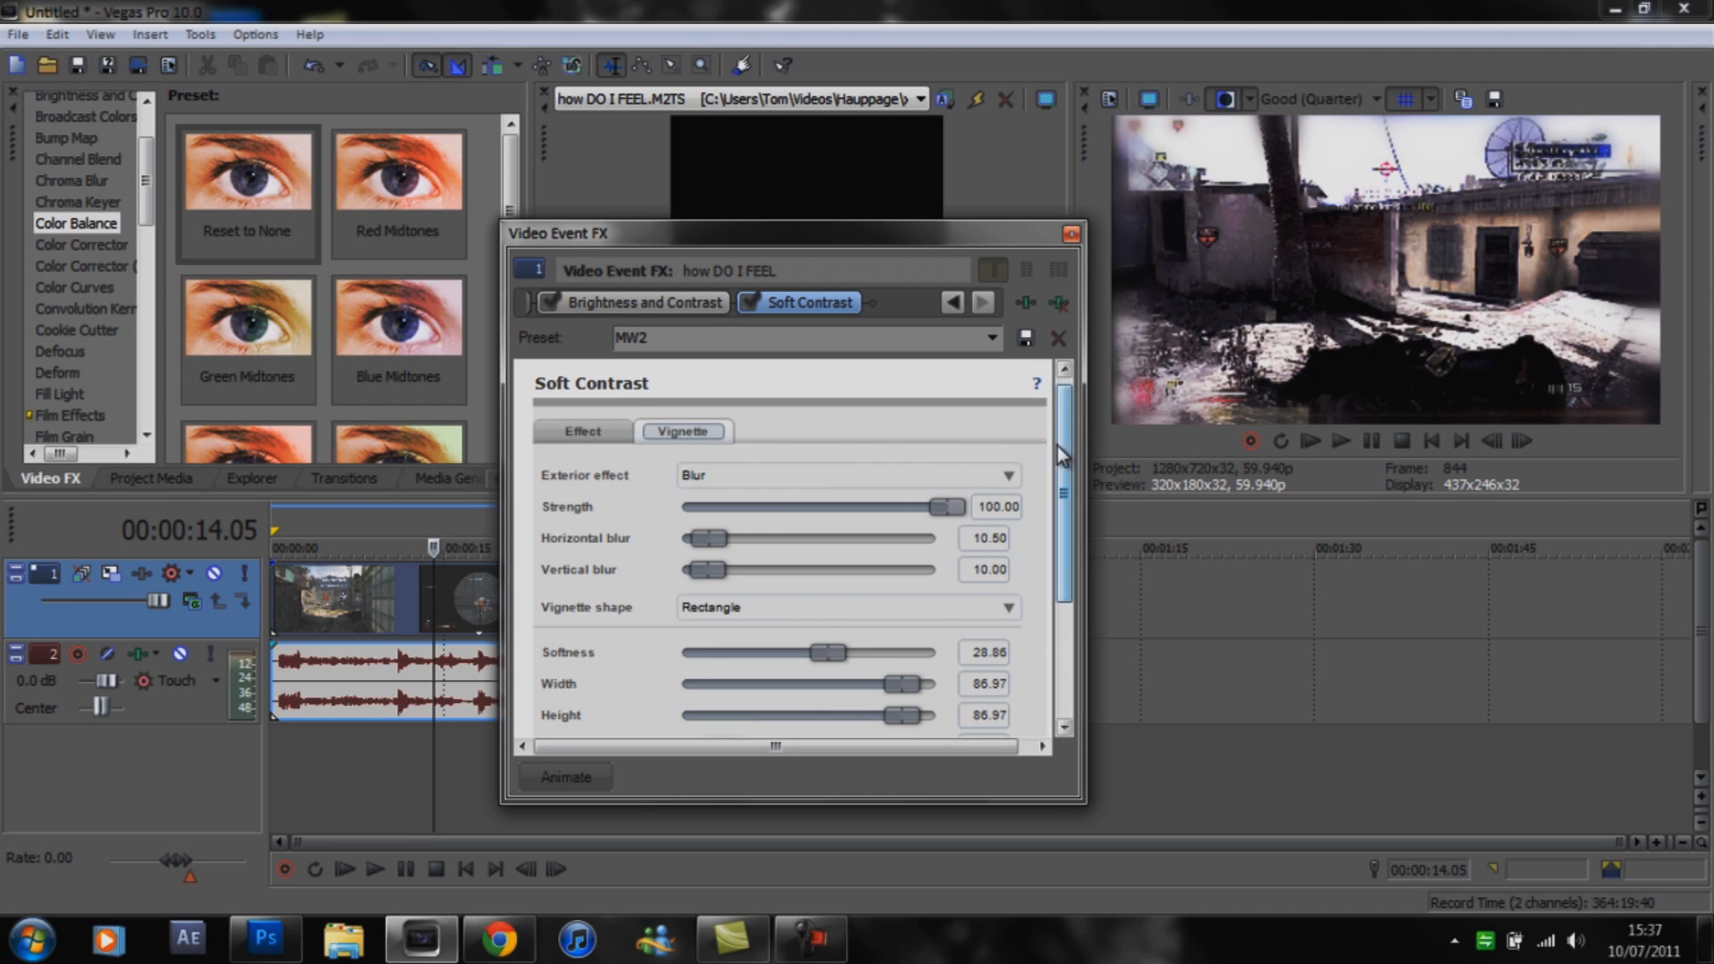
pyautogui.moveTo(1063, 453); pyautogui.dragTo(1067, 516)
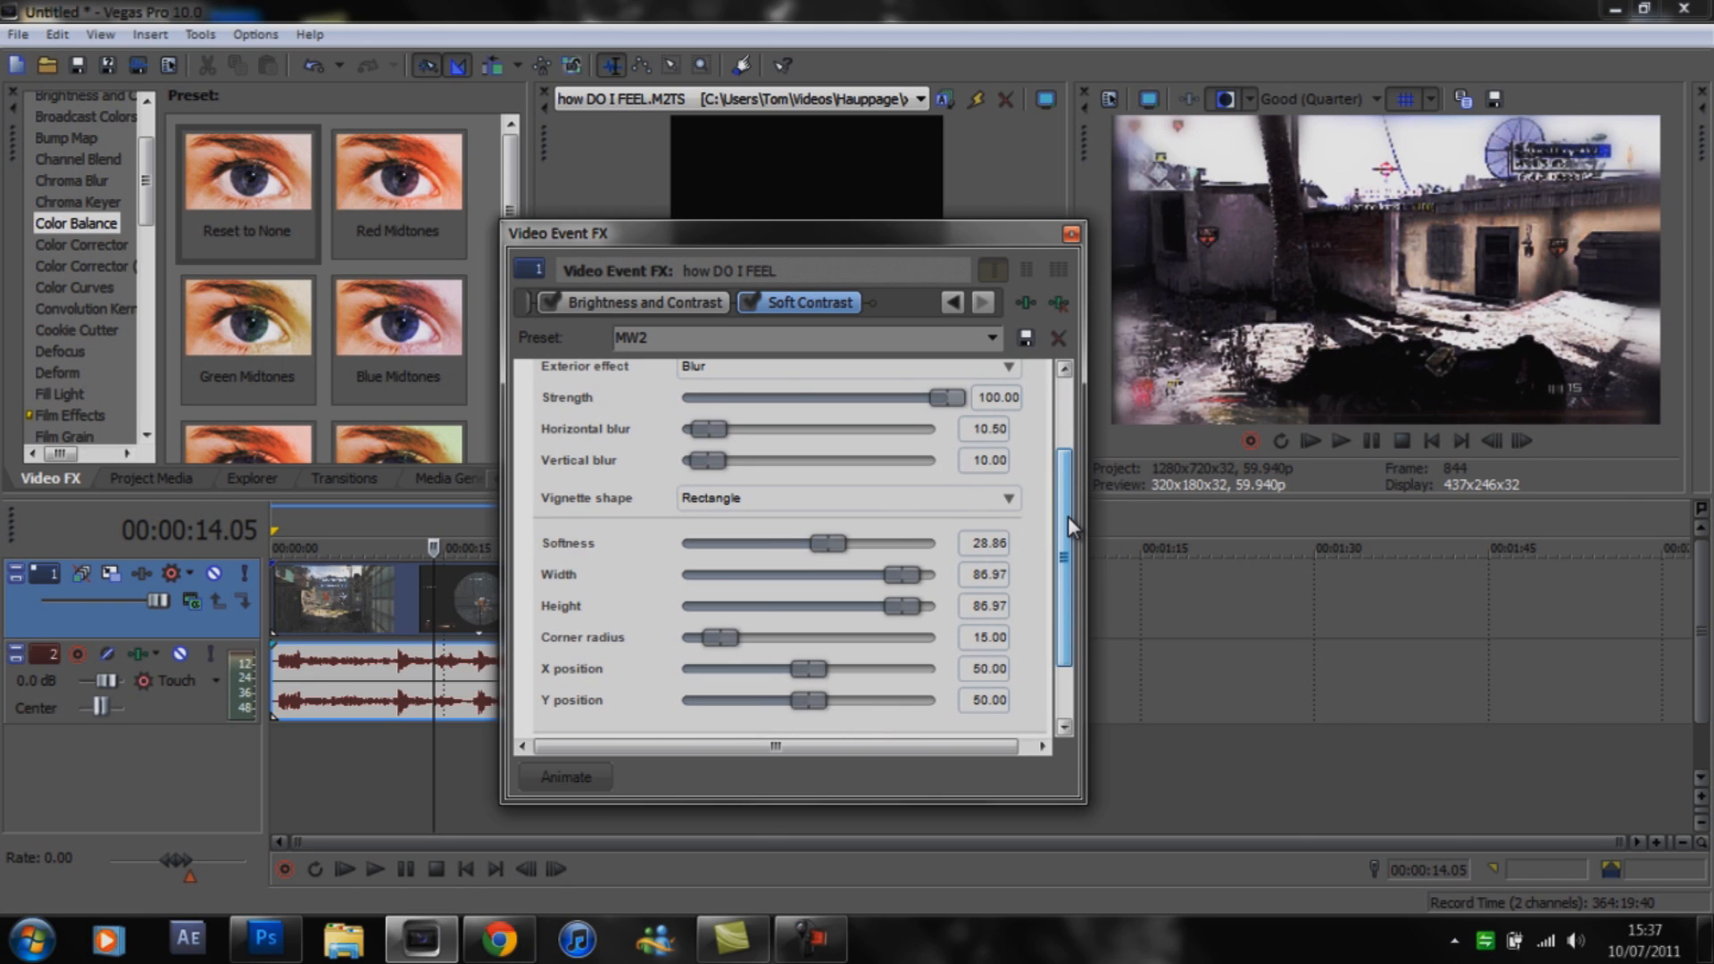
pyautogui.moveTo(1068, 516); pyautogui.dragTo(1067, 445)
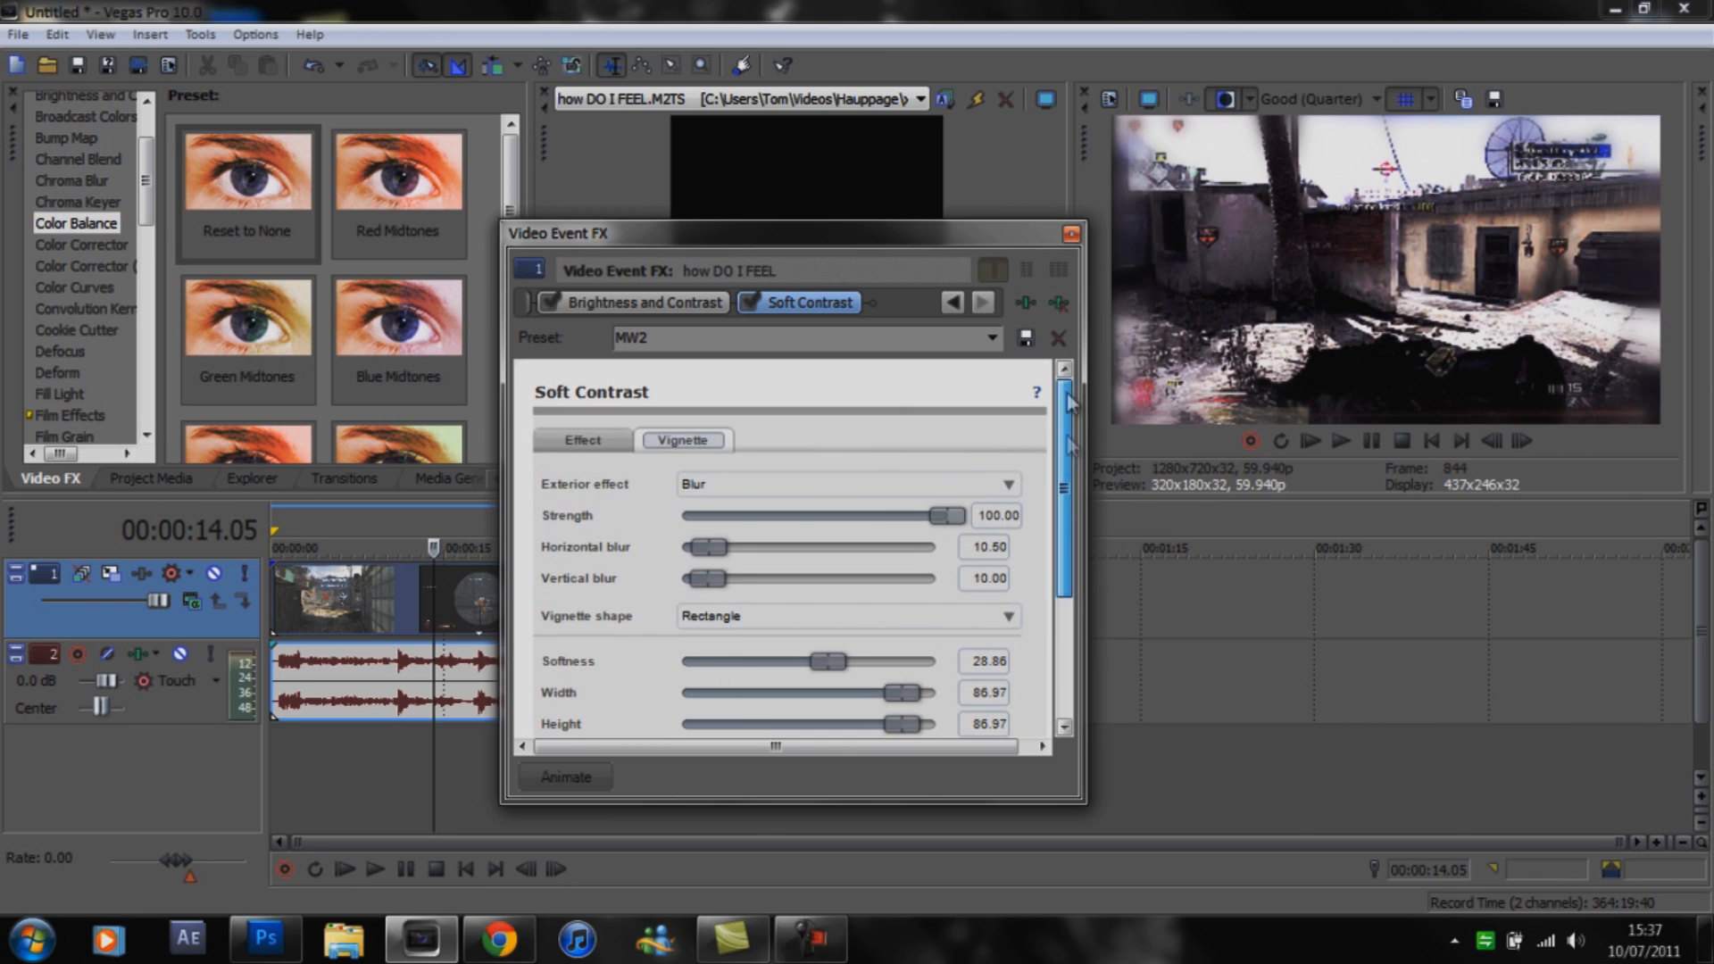
pyautogui.click(953, 304)
pyautogui.click(952, 304)
pyautogui.click(952, 304)
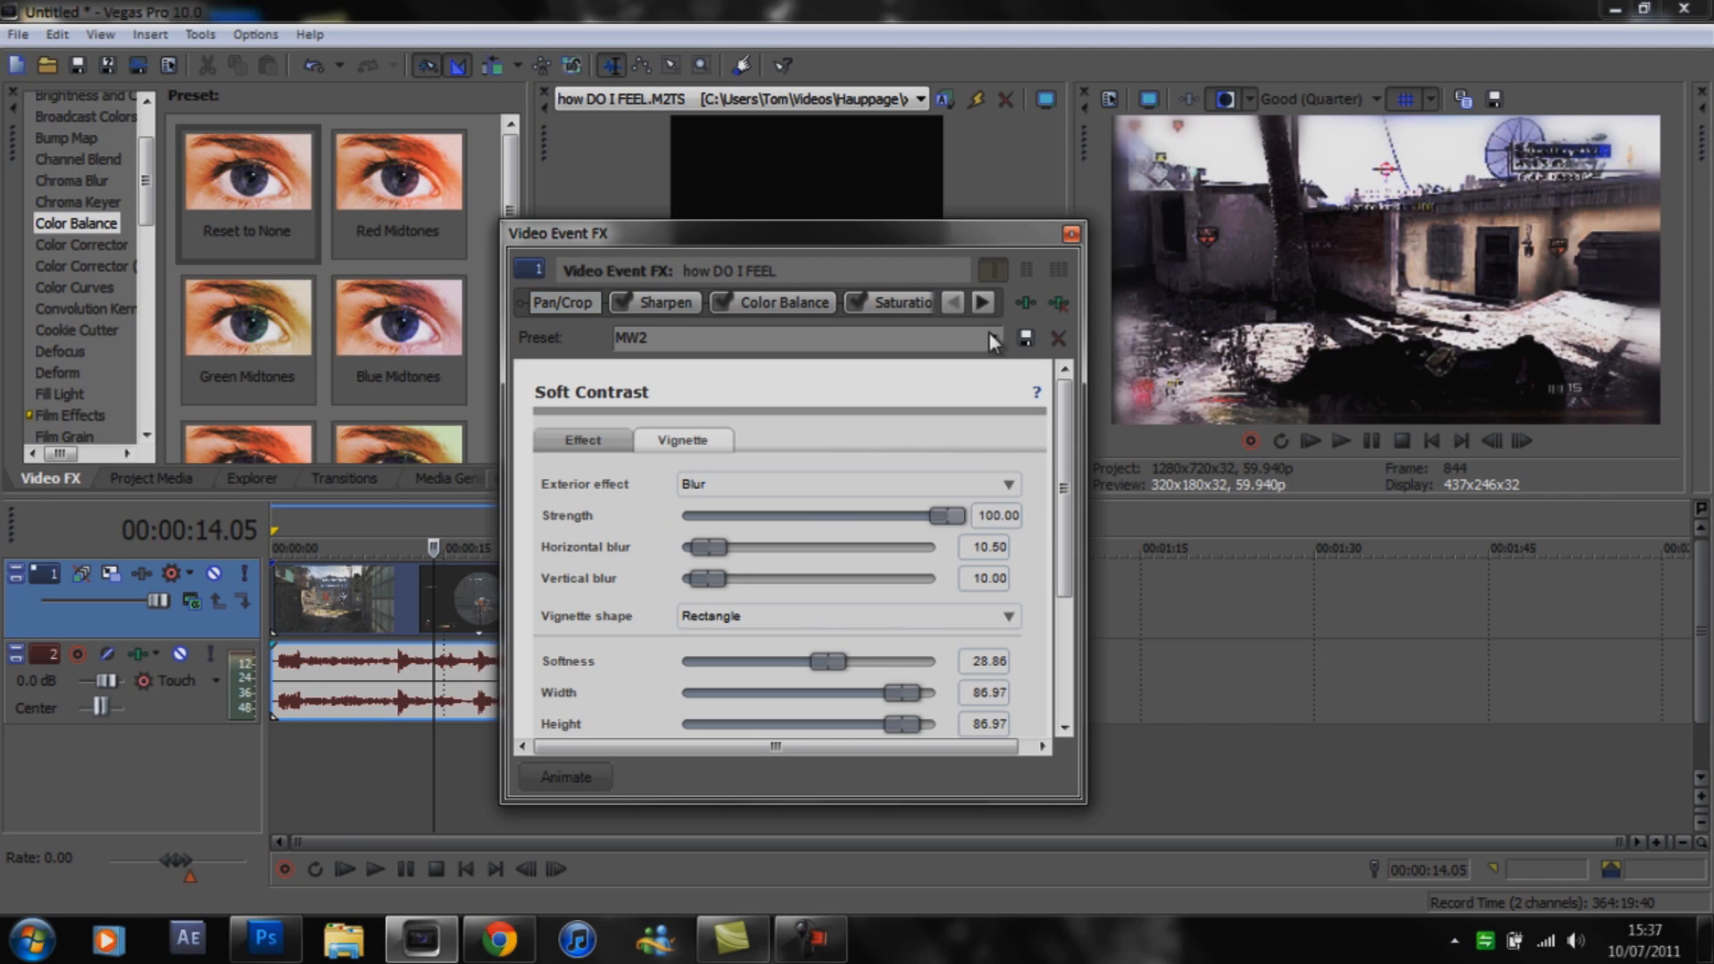
pyautogui.click(983, 304)
pyautogui.click(983, 304)
pyautogui.click(982, 303)
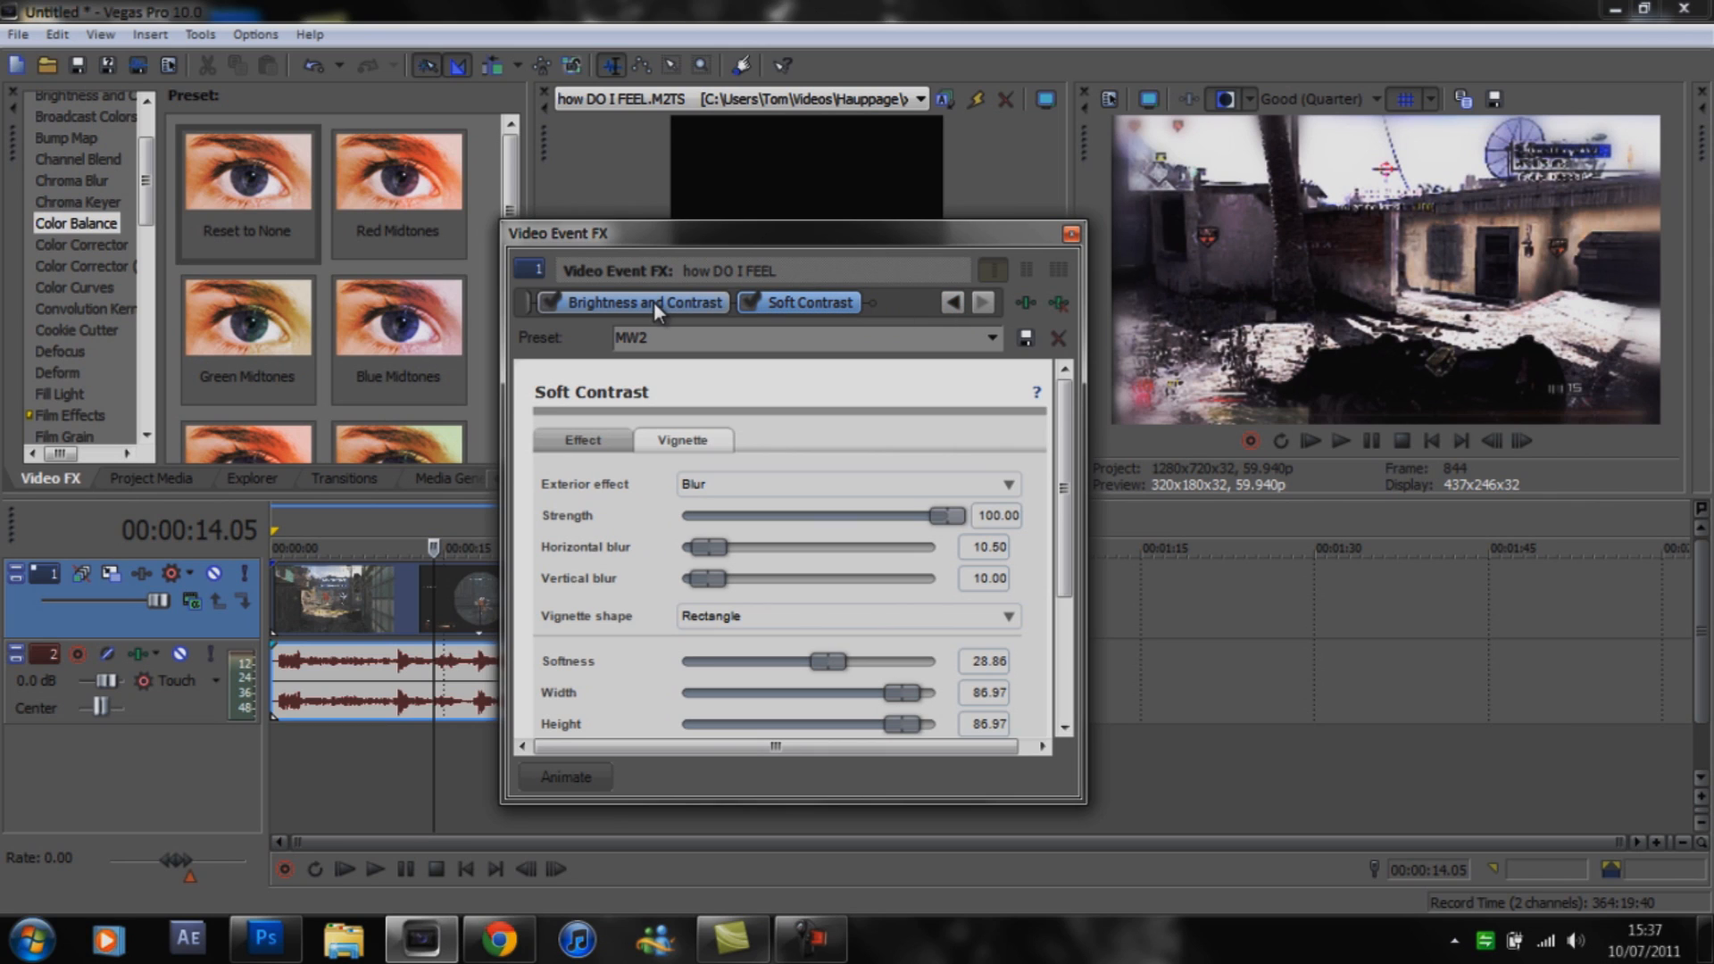
# Check the naming prompt for saving the effect chain as a plug-in package, cancel it, and close the event's effects window.
pyautogui.click(1025, 303)
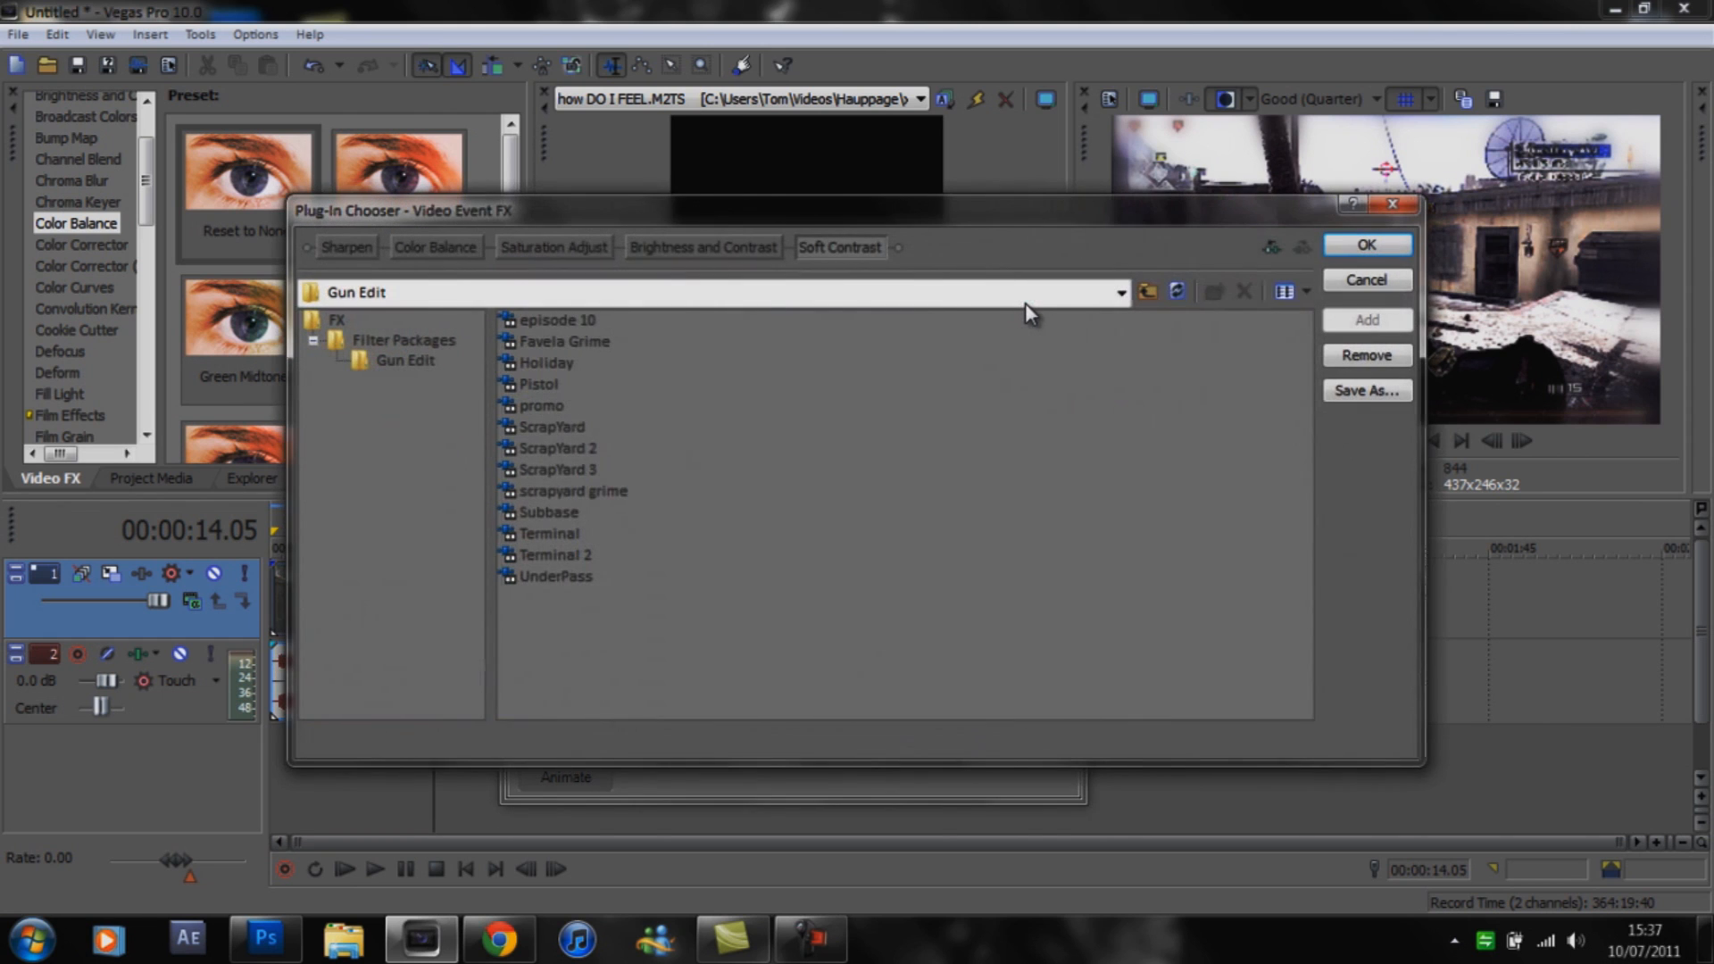
pyautogui.click(1355, 393)
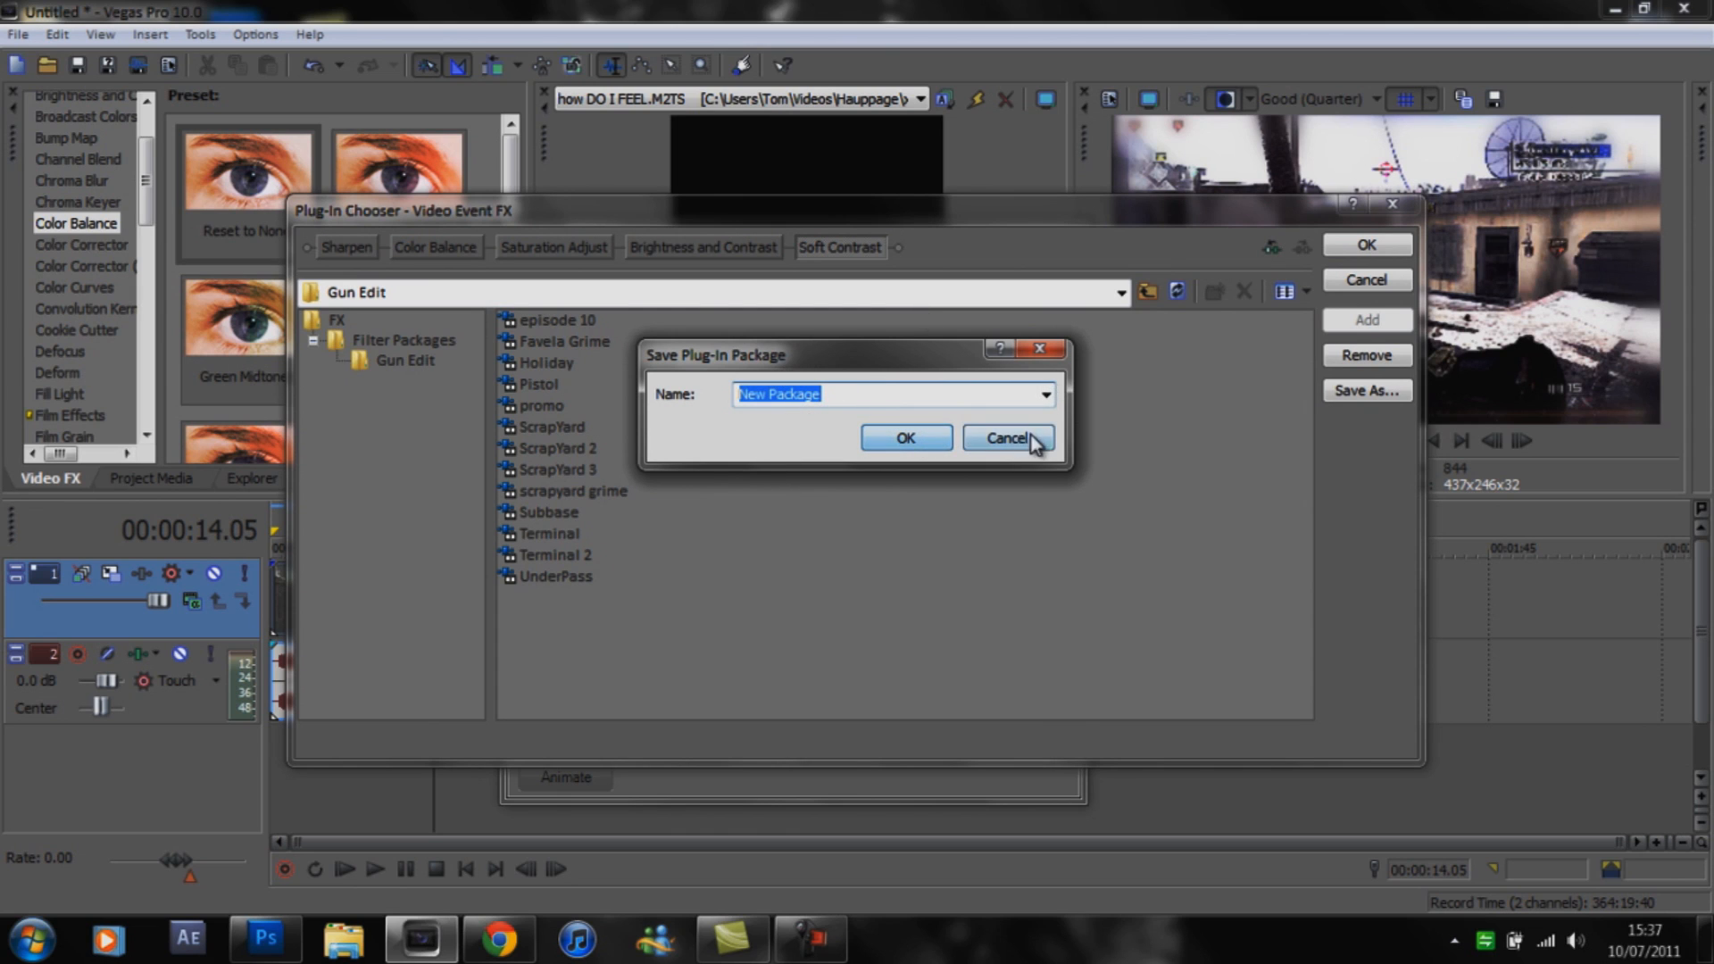
pyautogui.click(1007, 438)
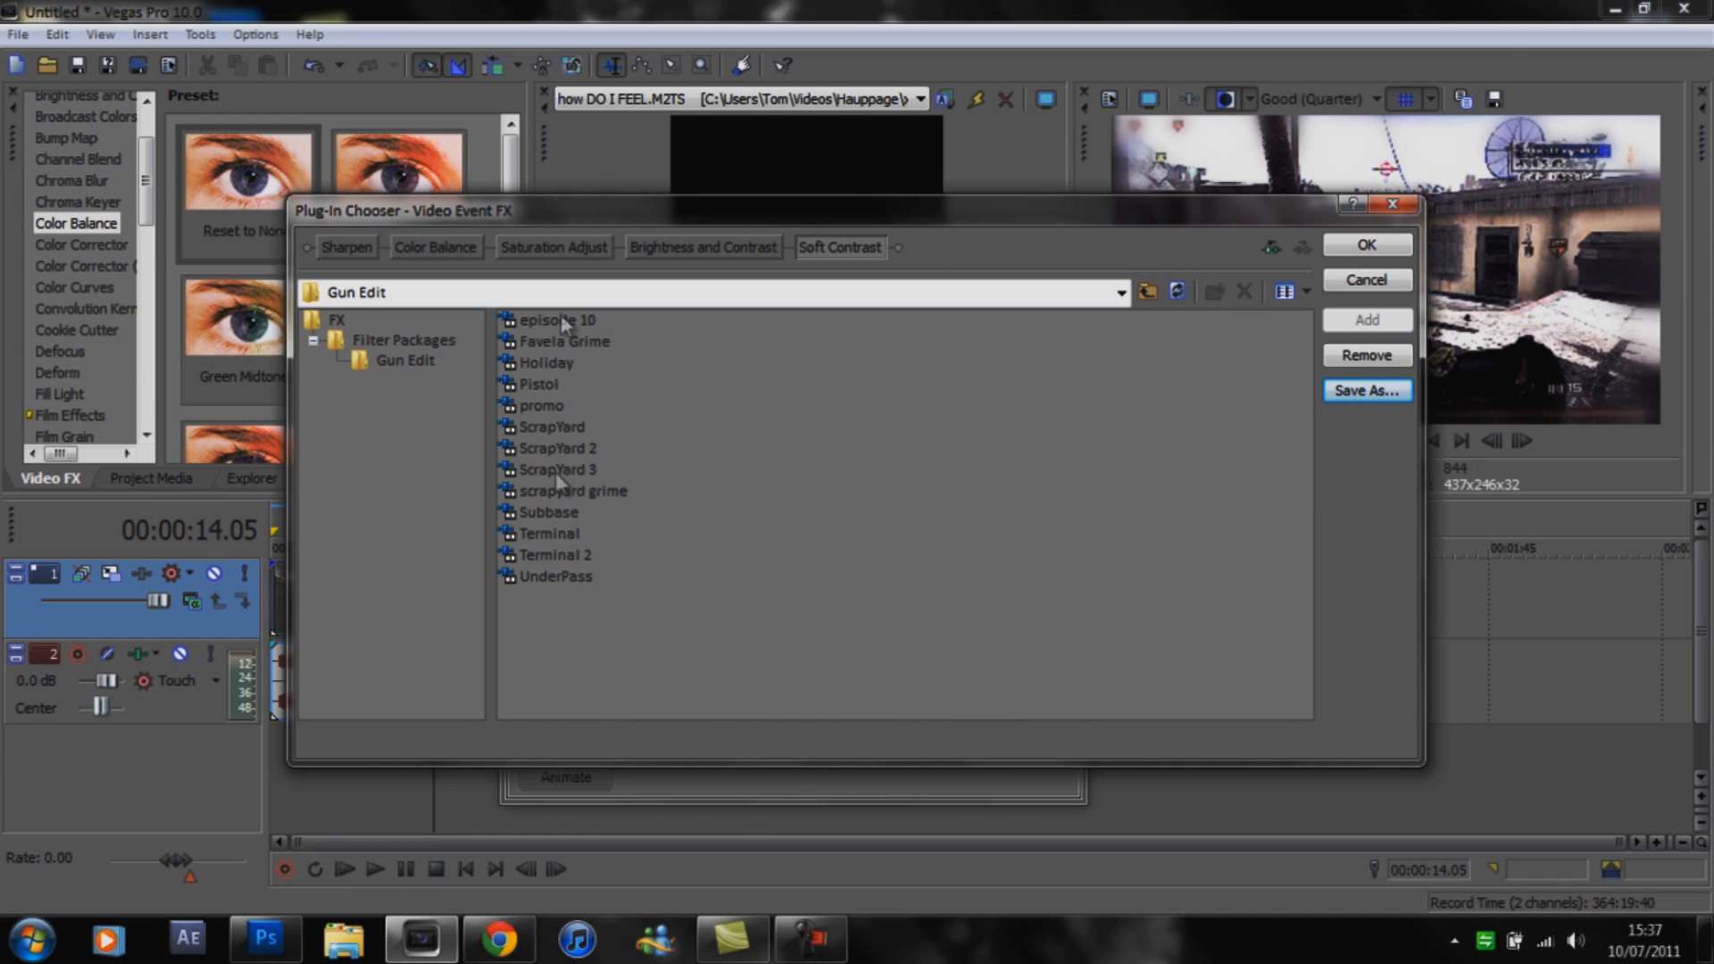
pyautogui.click(1348, 281)
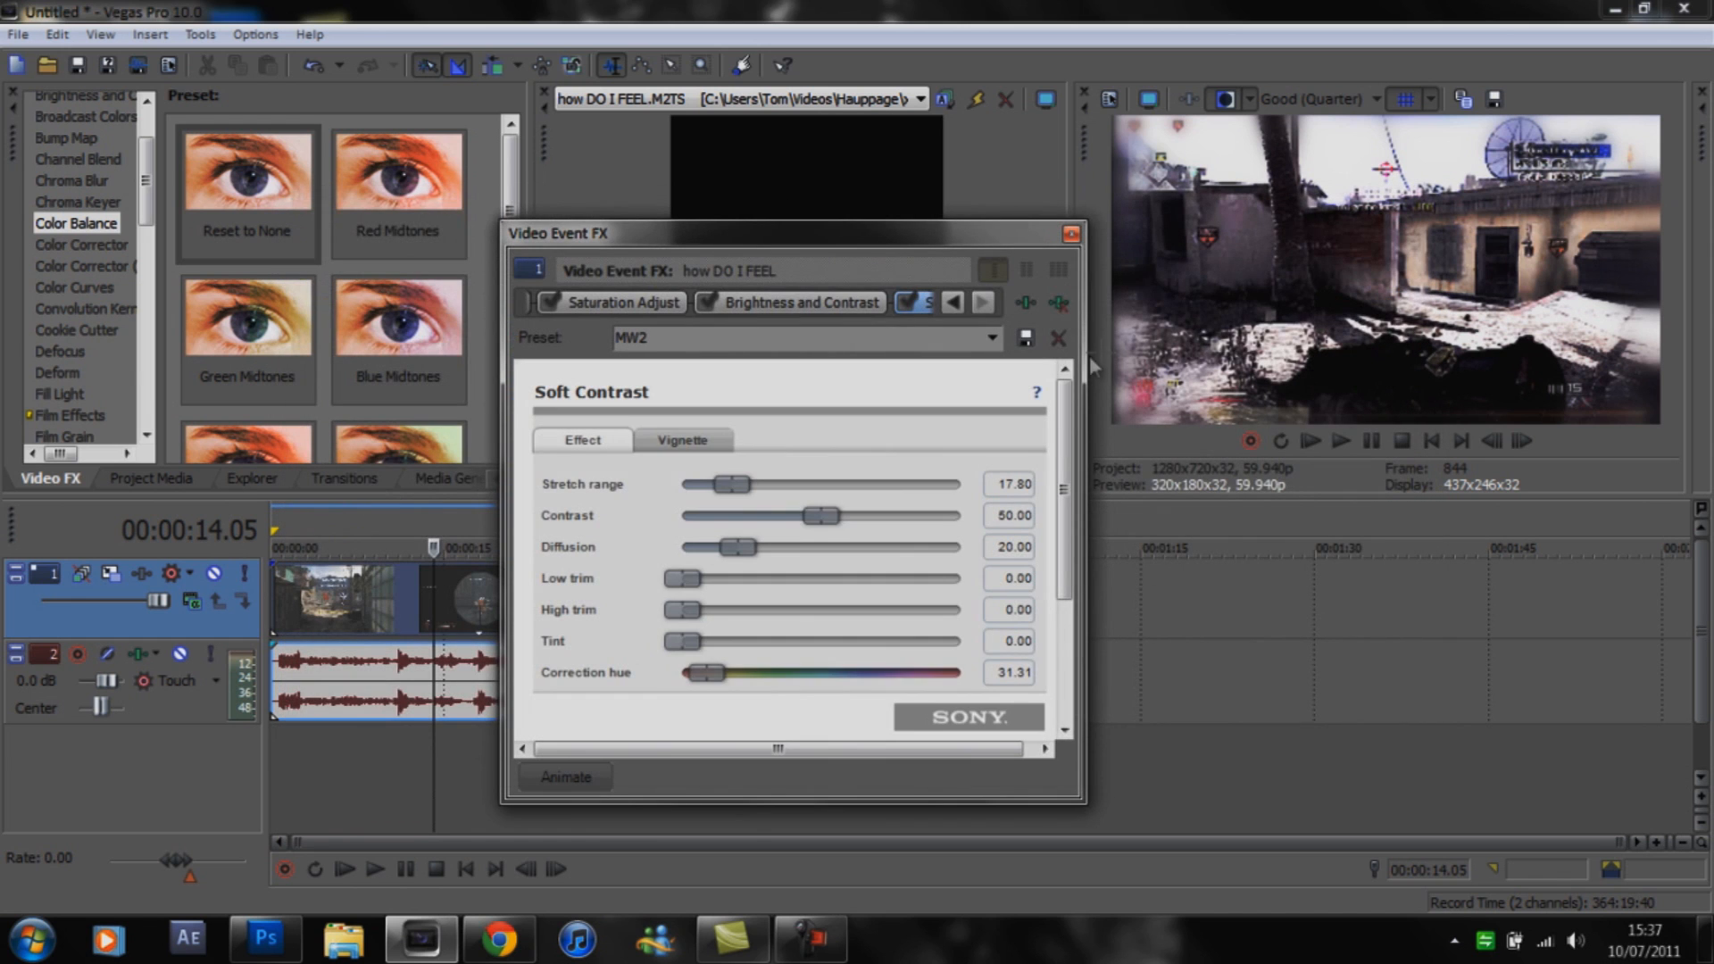
pyautogui.click(1071, 234)
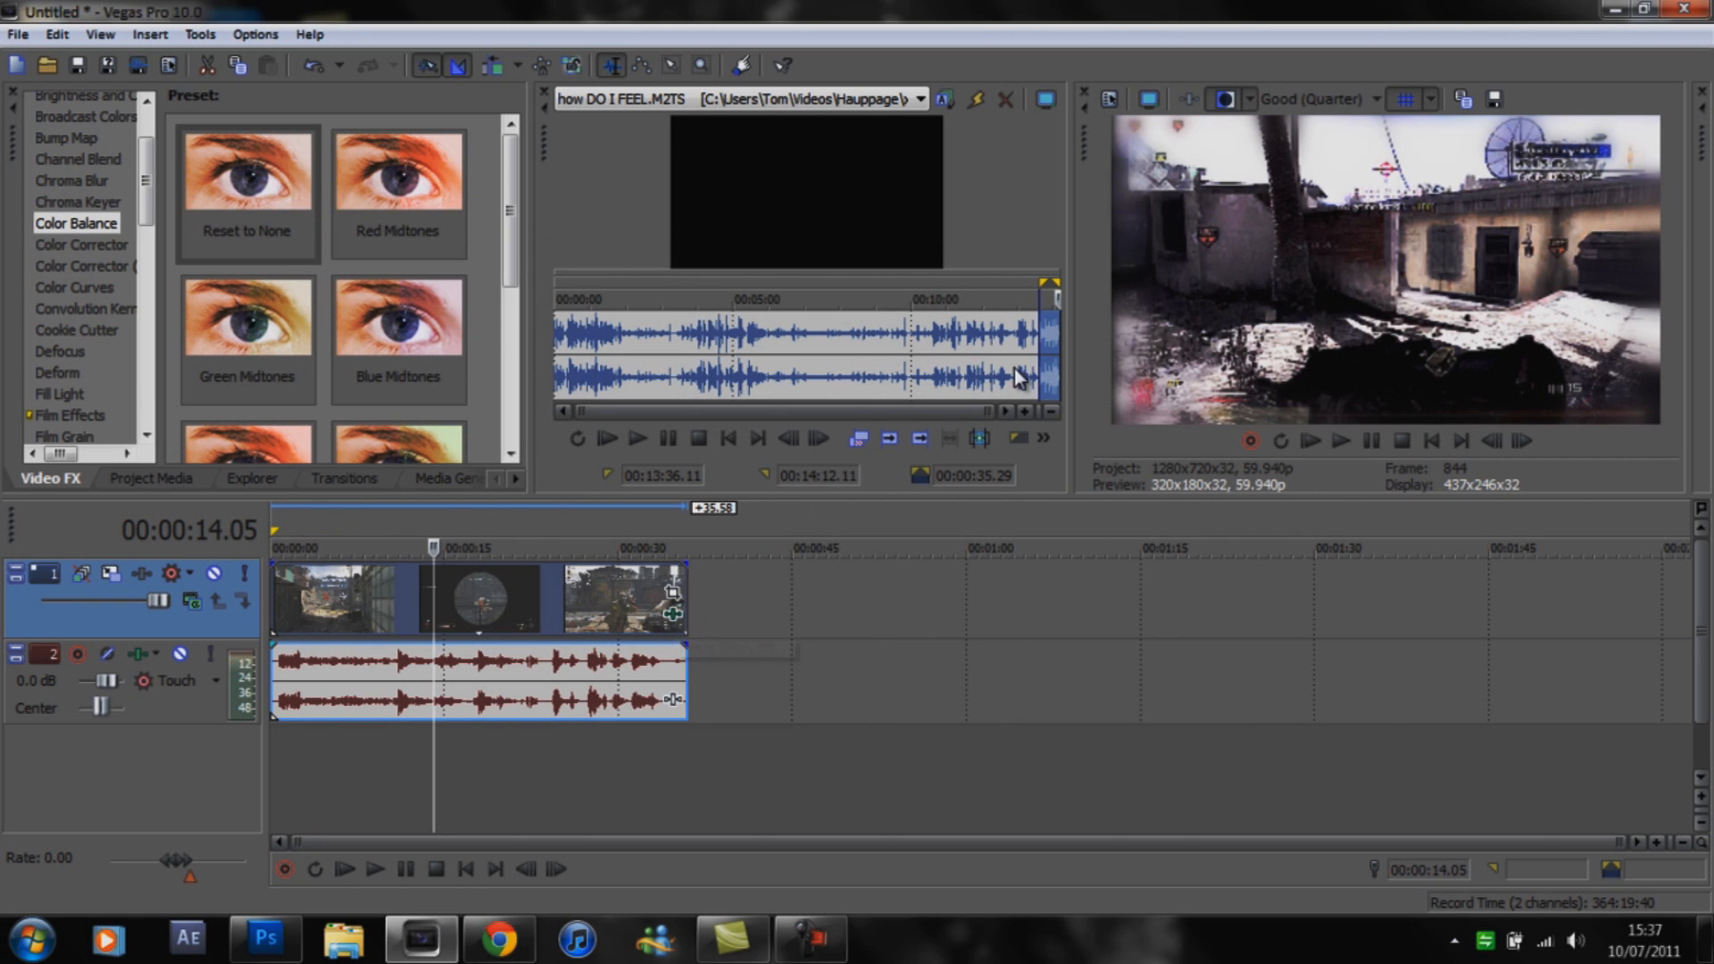
pyautogui.moveTo(1046, 359); pyautogui.dragTo(769, 644)
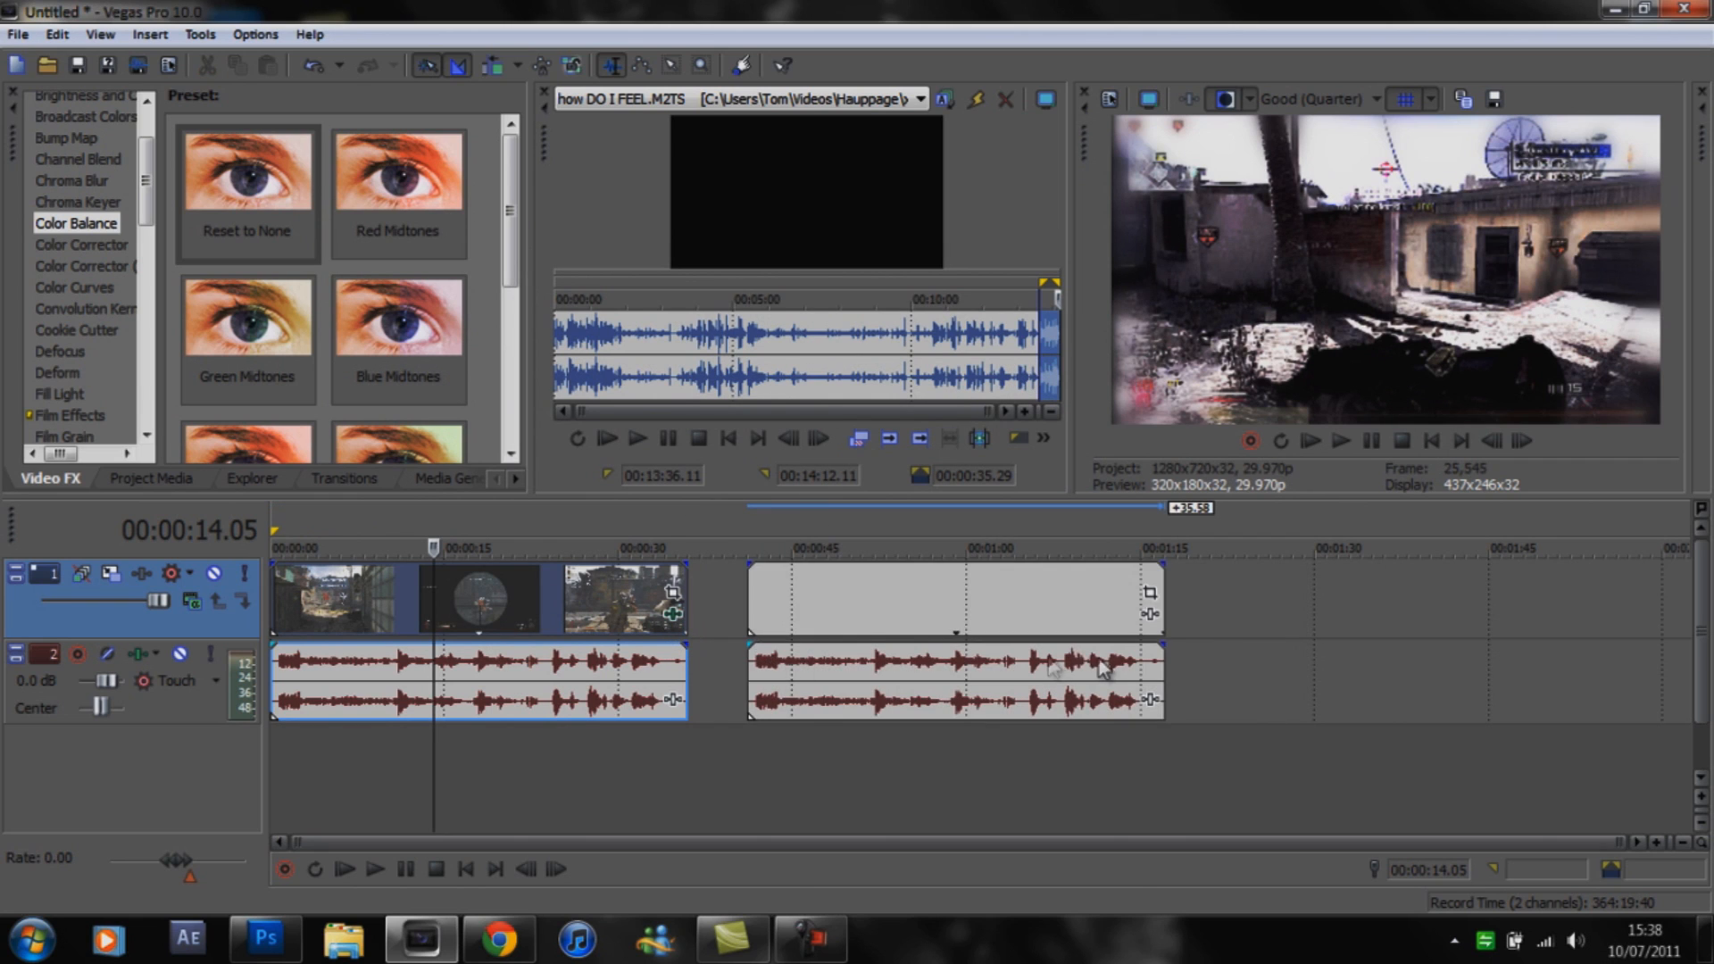
pyautogui.click(1105, 598)
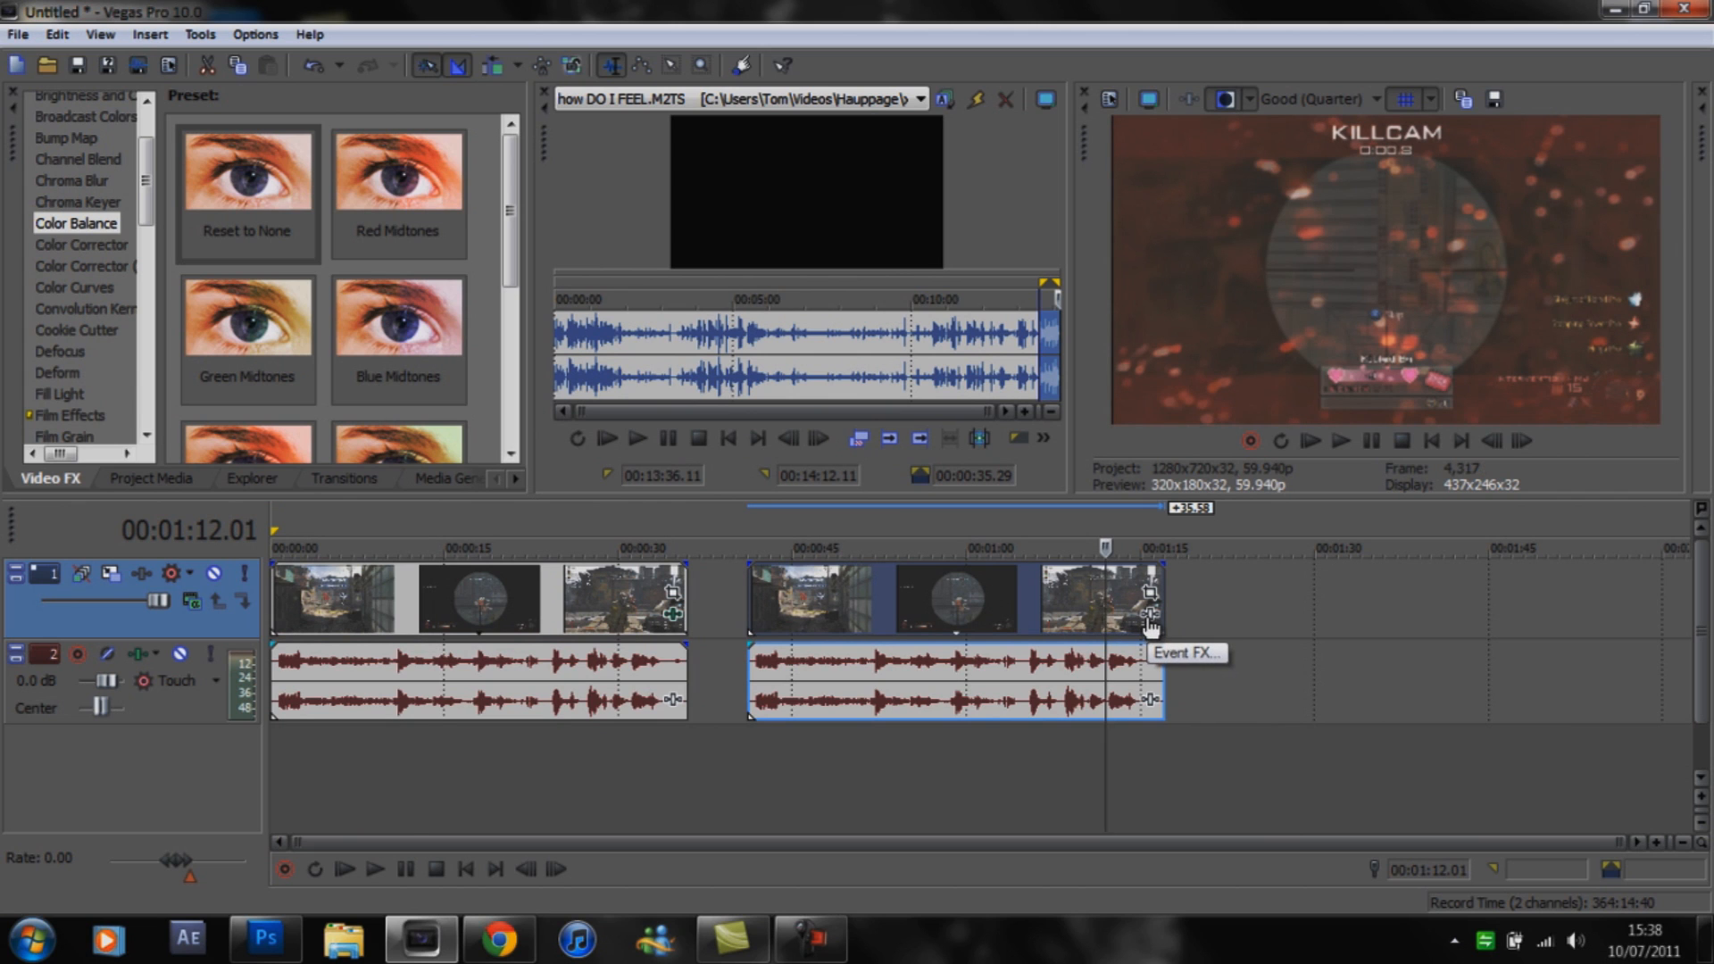
pyautogui.click(1151, 616)
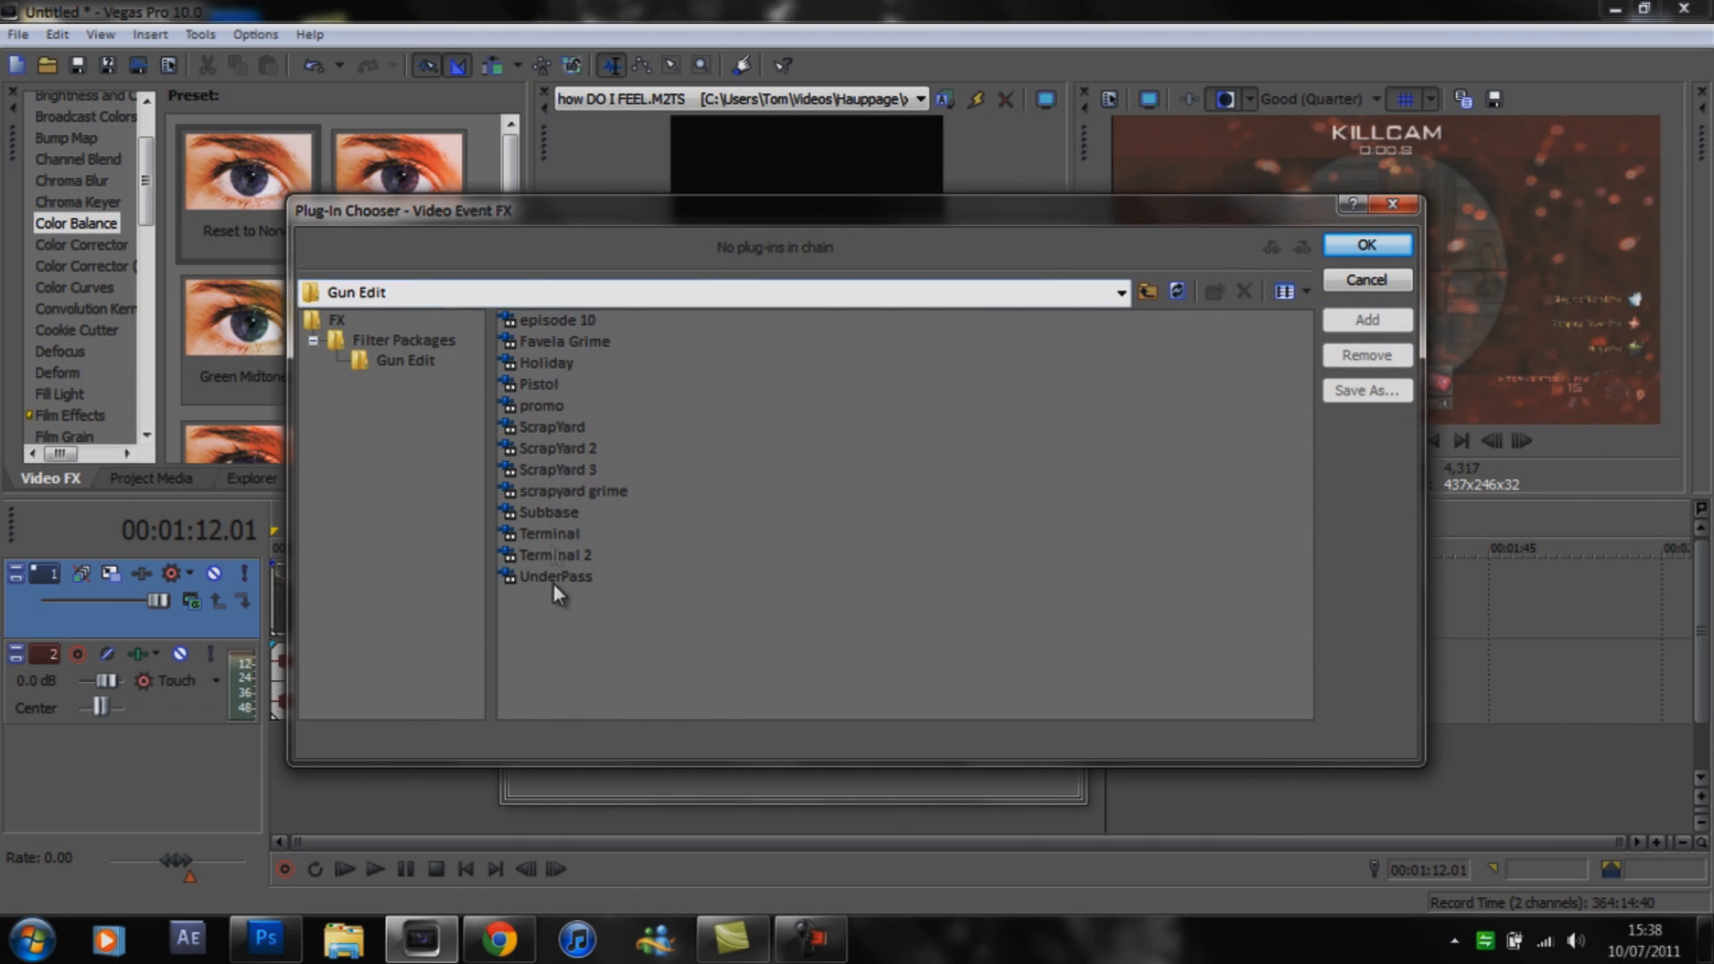
pyautogui.click(1366, 277)
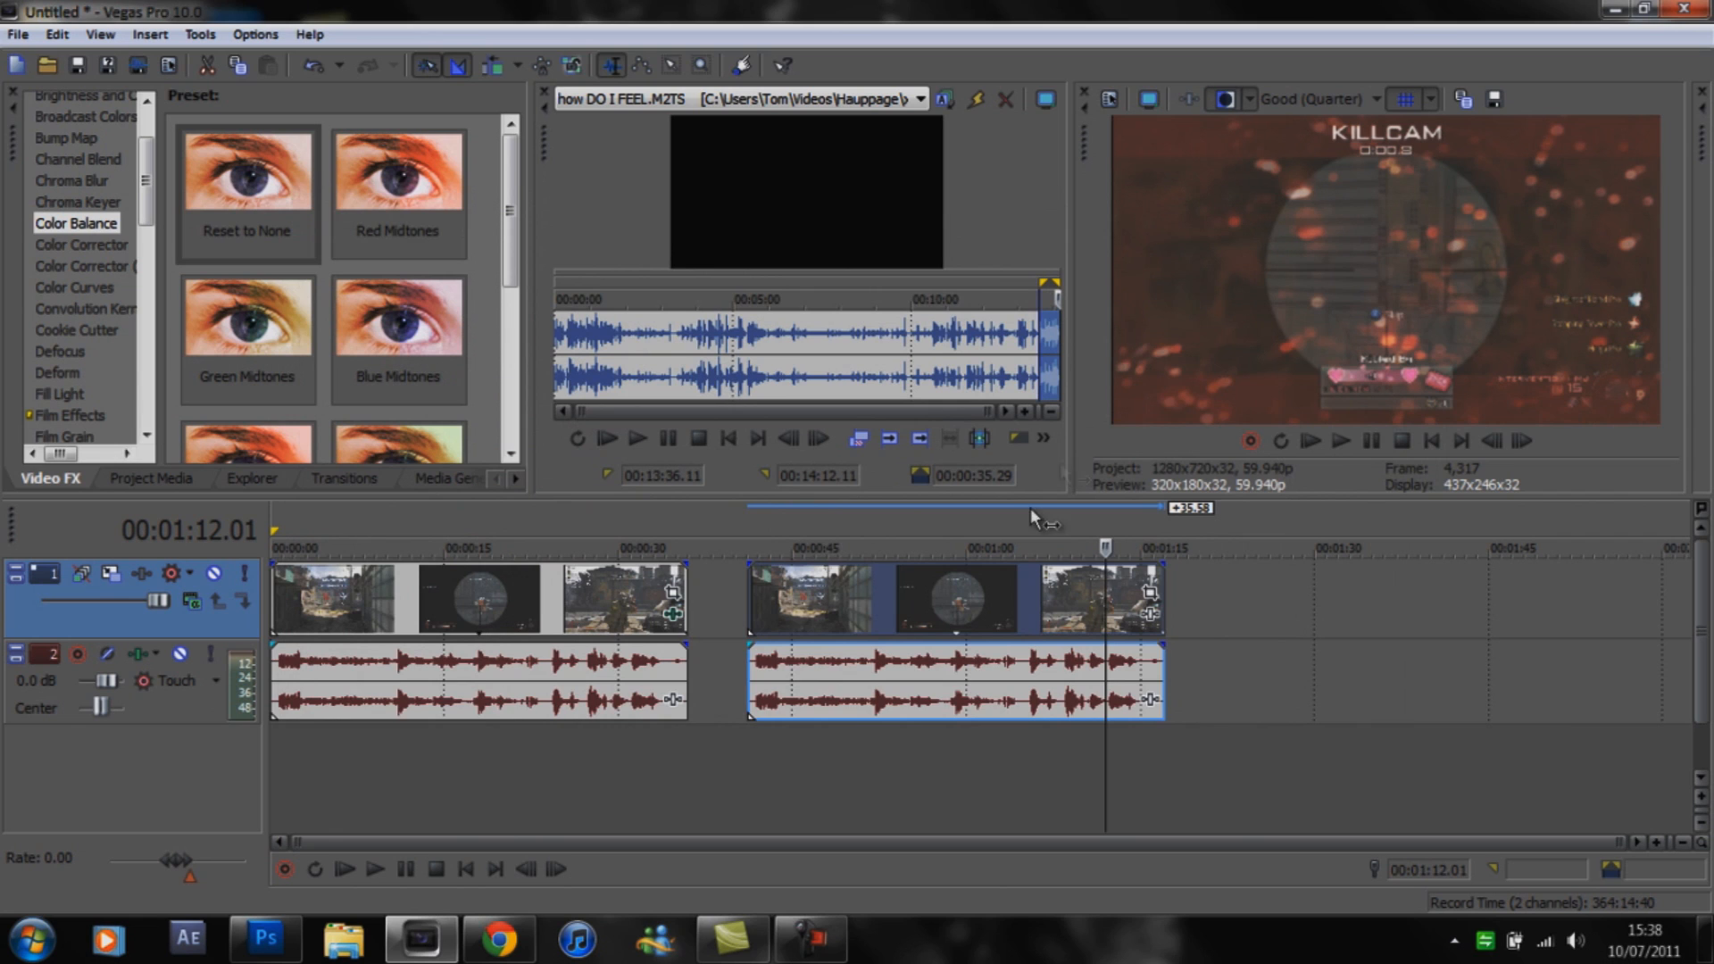
pyautogui.moveTo(792, 614); pyautogui.dragTo(749, 606)
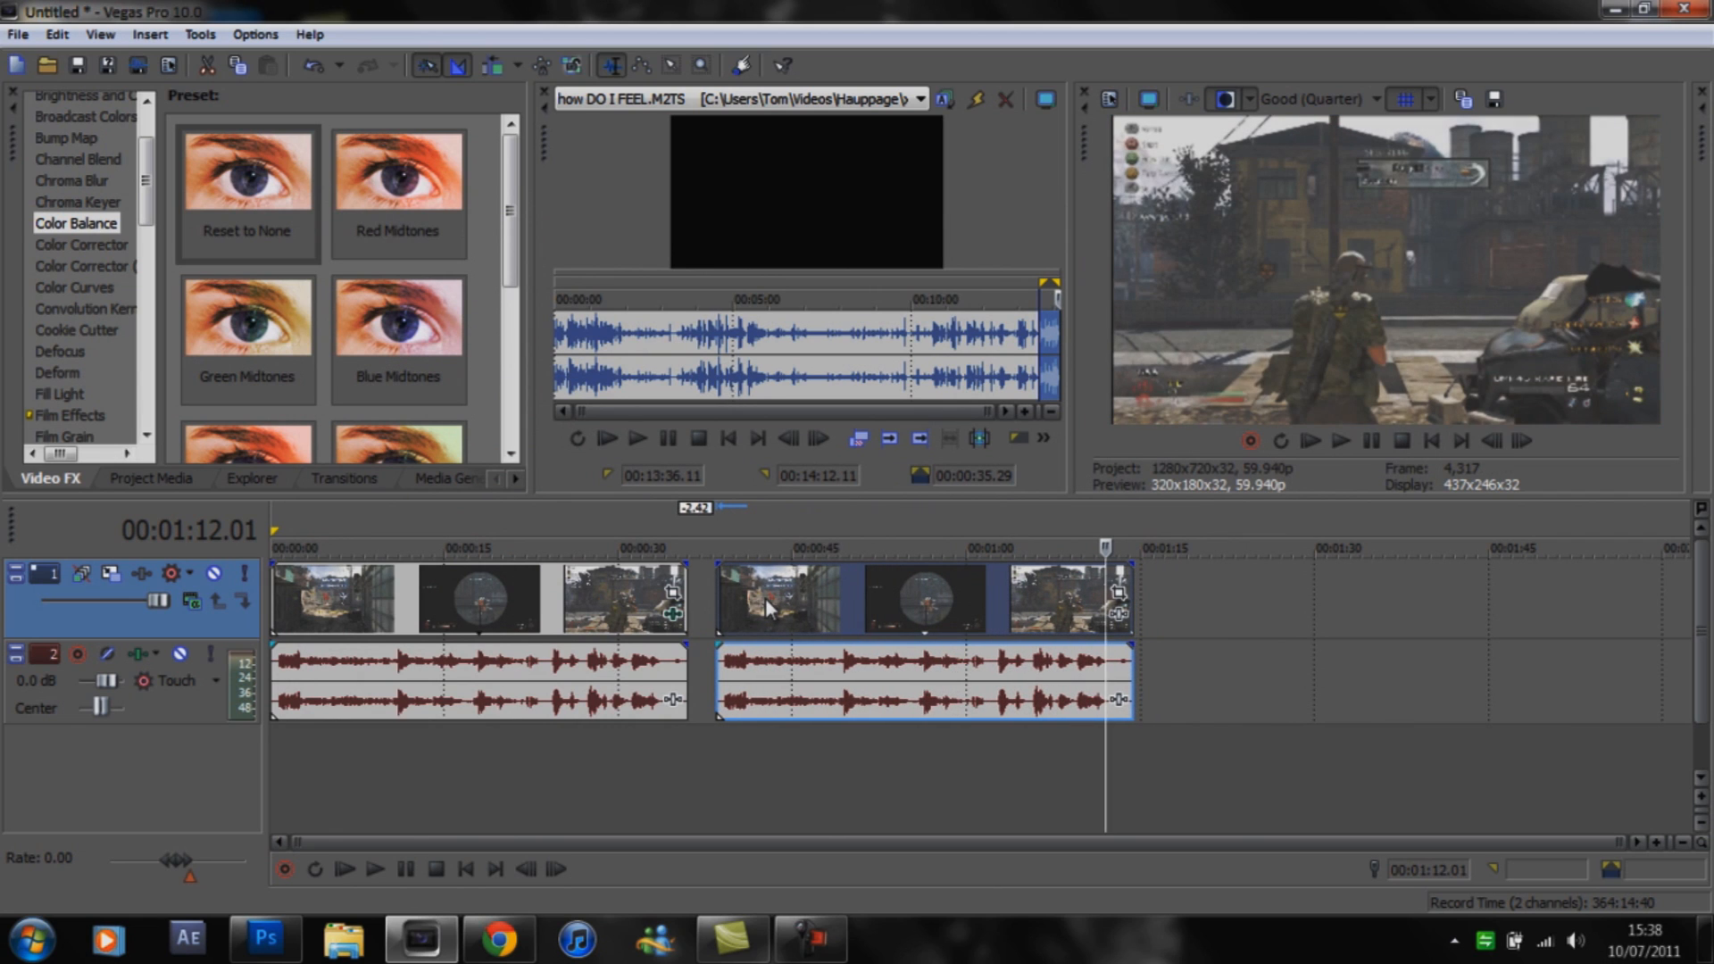
pyautogui.press('Delete')
# Replace the graded clip with a fresh copy of the Trimmer's selected section at the timeline start, with the cursor at 00:00:05.31.
pyautogui.click(556, 624)
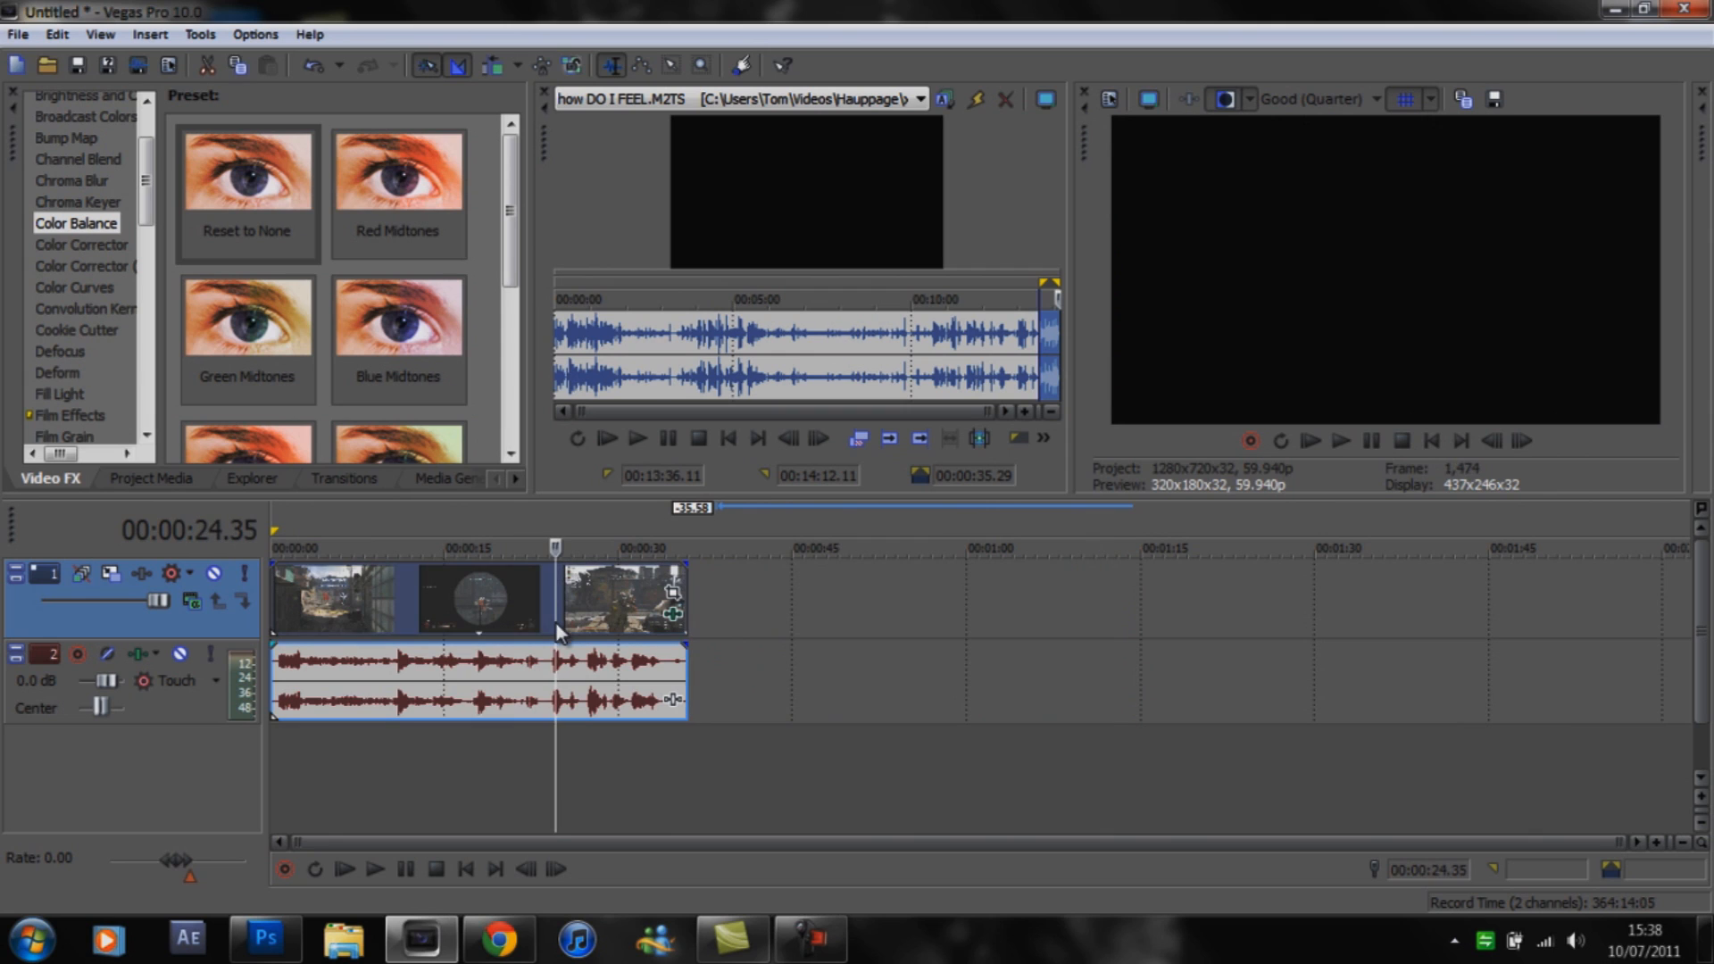
pyautogui.press('Delete')
pyautogui.click(335, 598)
pyautogui.moveTo(980, 436); pyautogui.dragTo(279, 598)
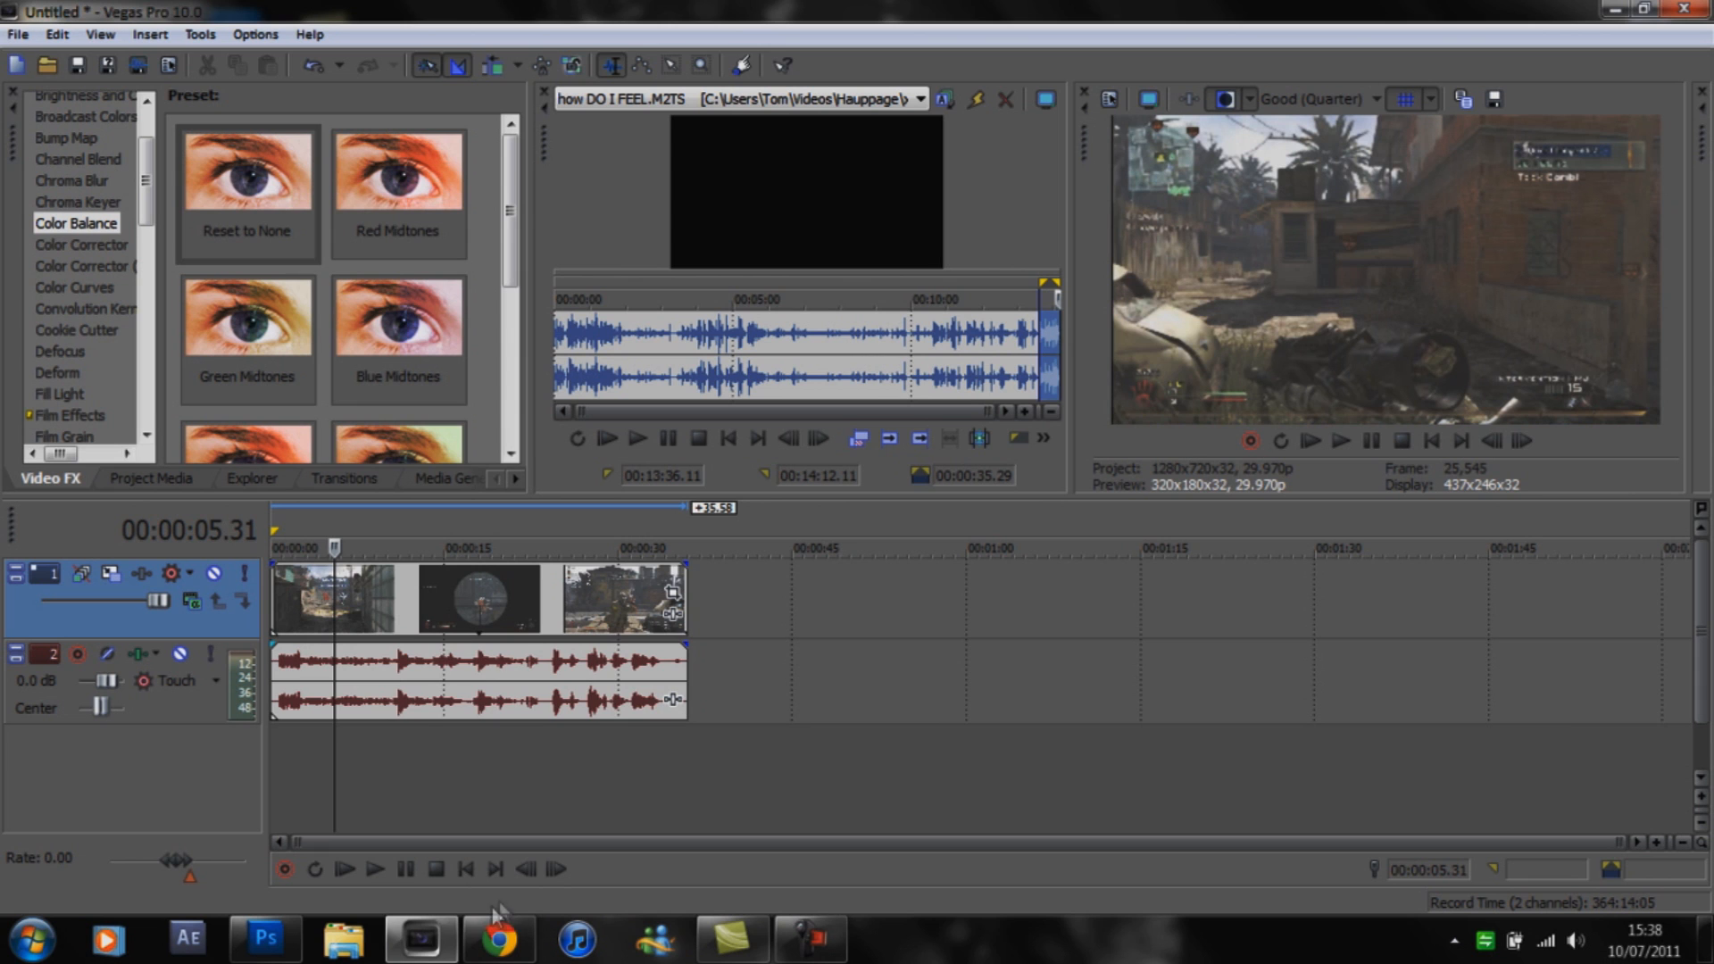
# Switch to Photoshop and back to Vegas Pro, and show the ungraded frame at 00:00:05.31 as an external monitor preview.
pyautogui.click(262, 945)
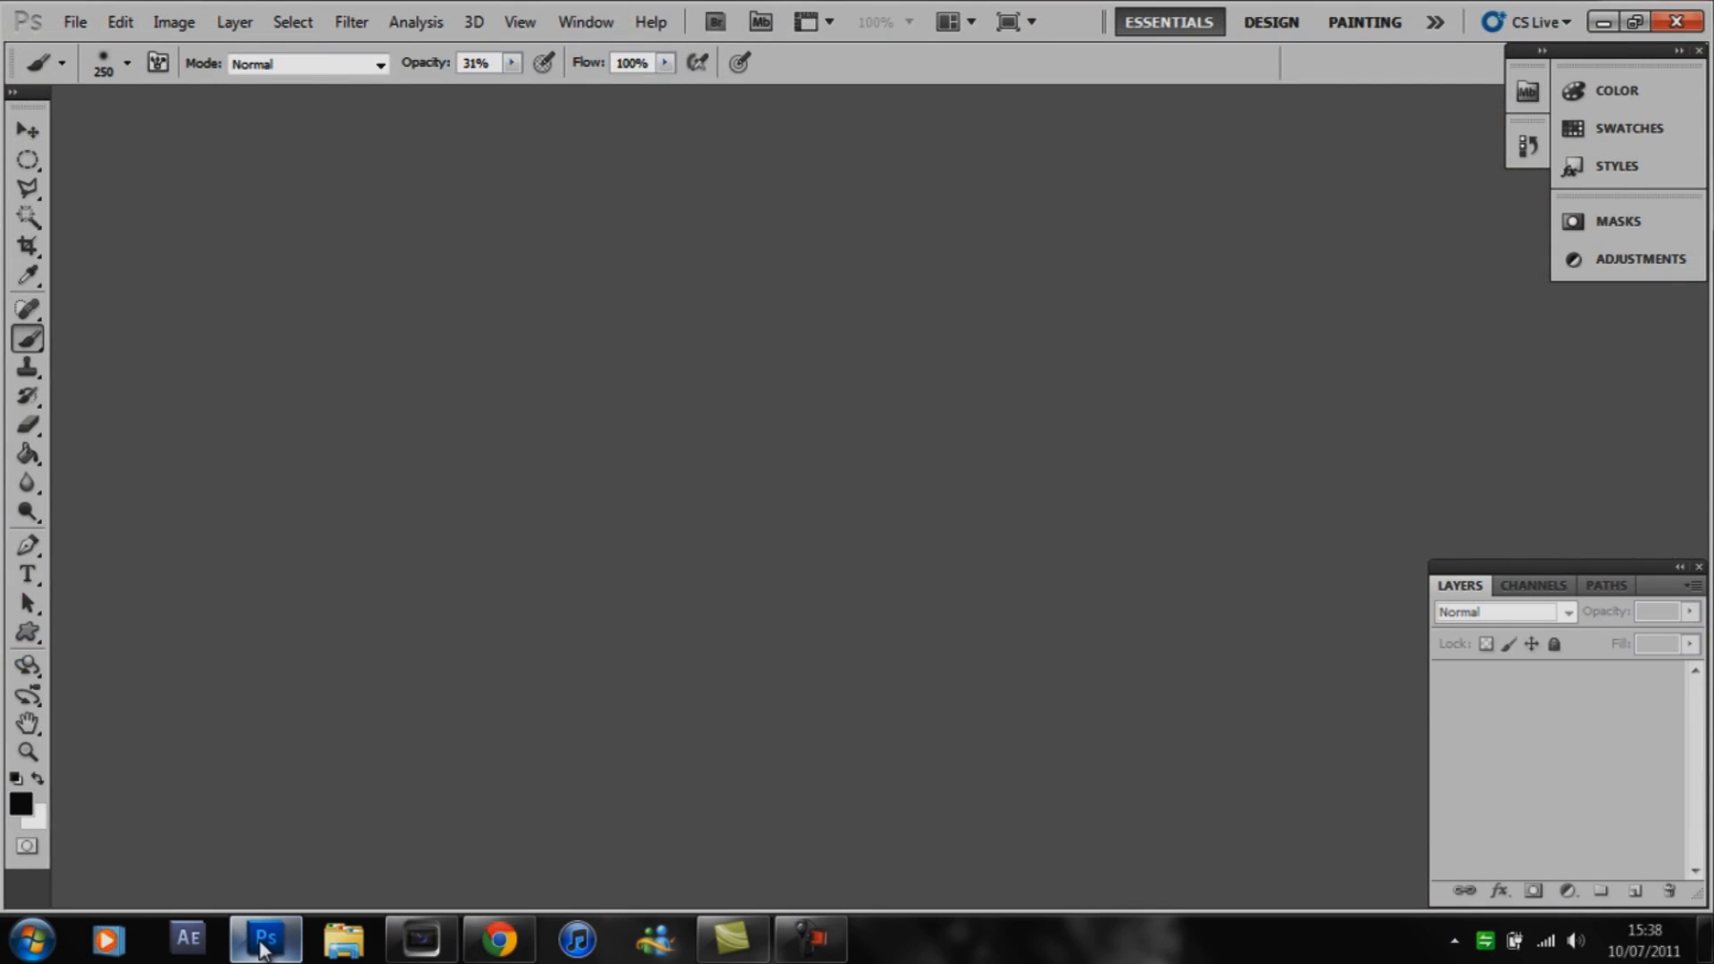
pyautogui.click(262, 944)
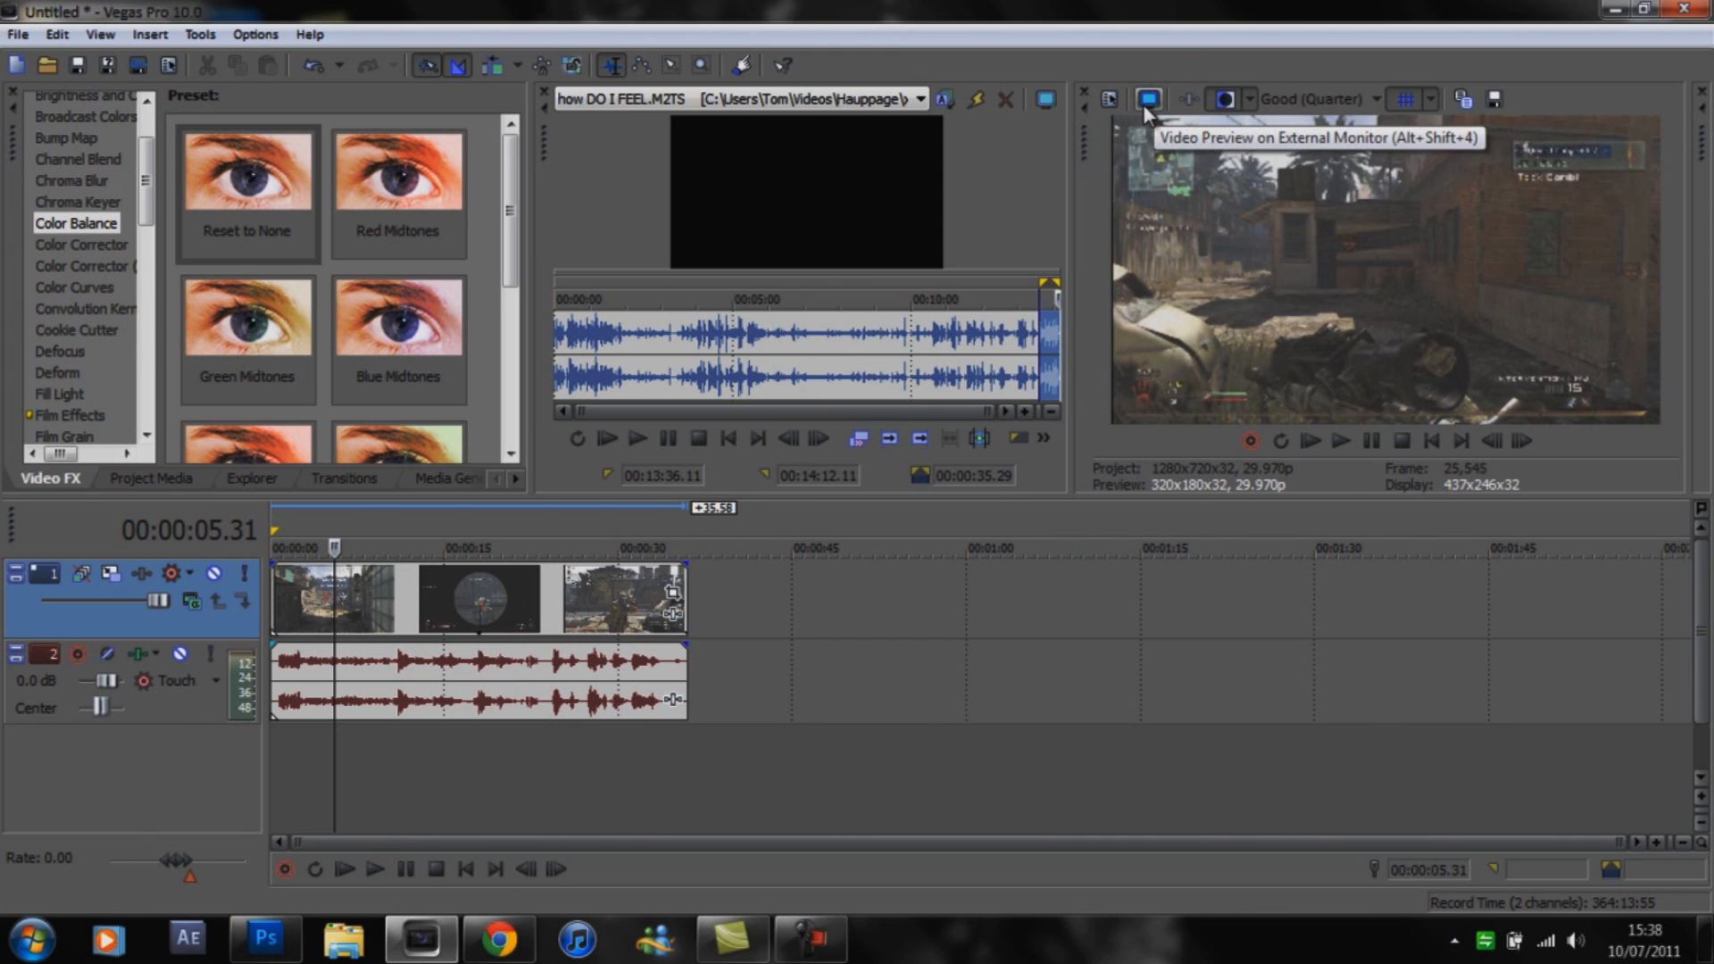
pyautogui.click(1146, 104)
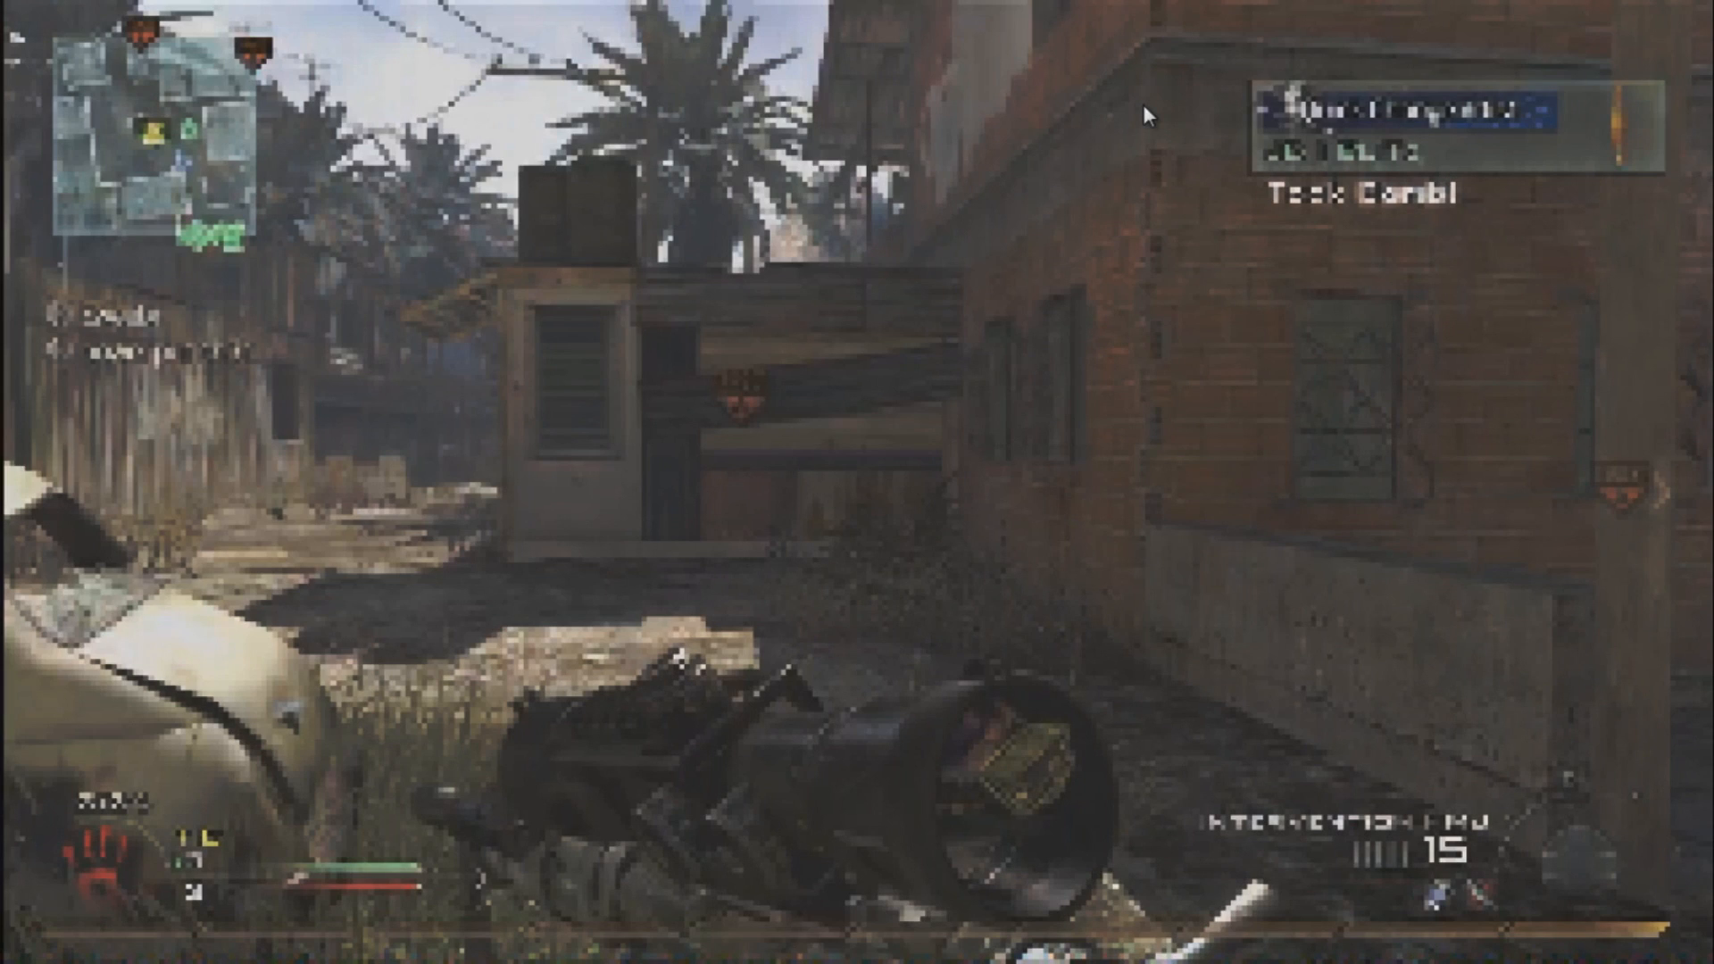
# Close the external preview, check the frame width and height in the project's video properties, and close the properties.
pyautogui.press('Escape')
pyautogui.click(1110, 100)
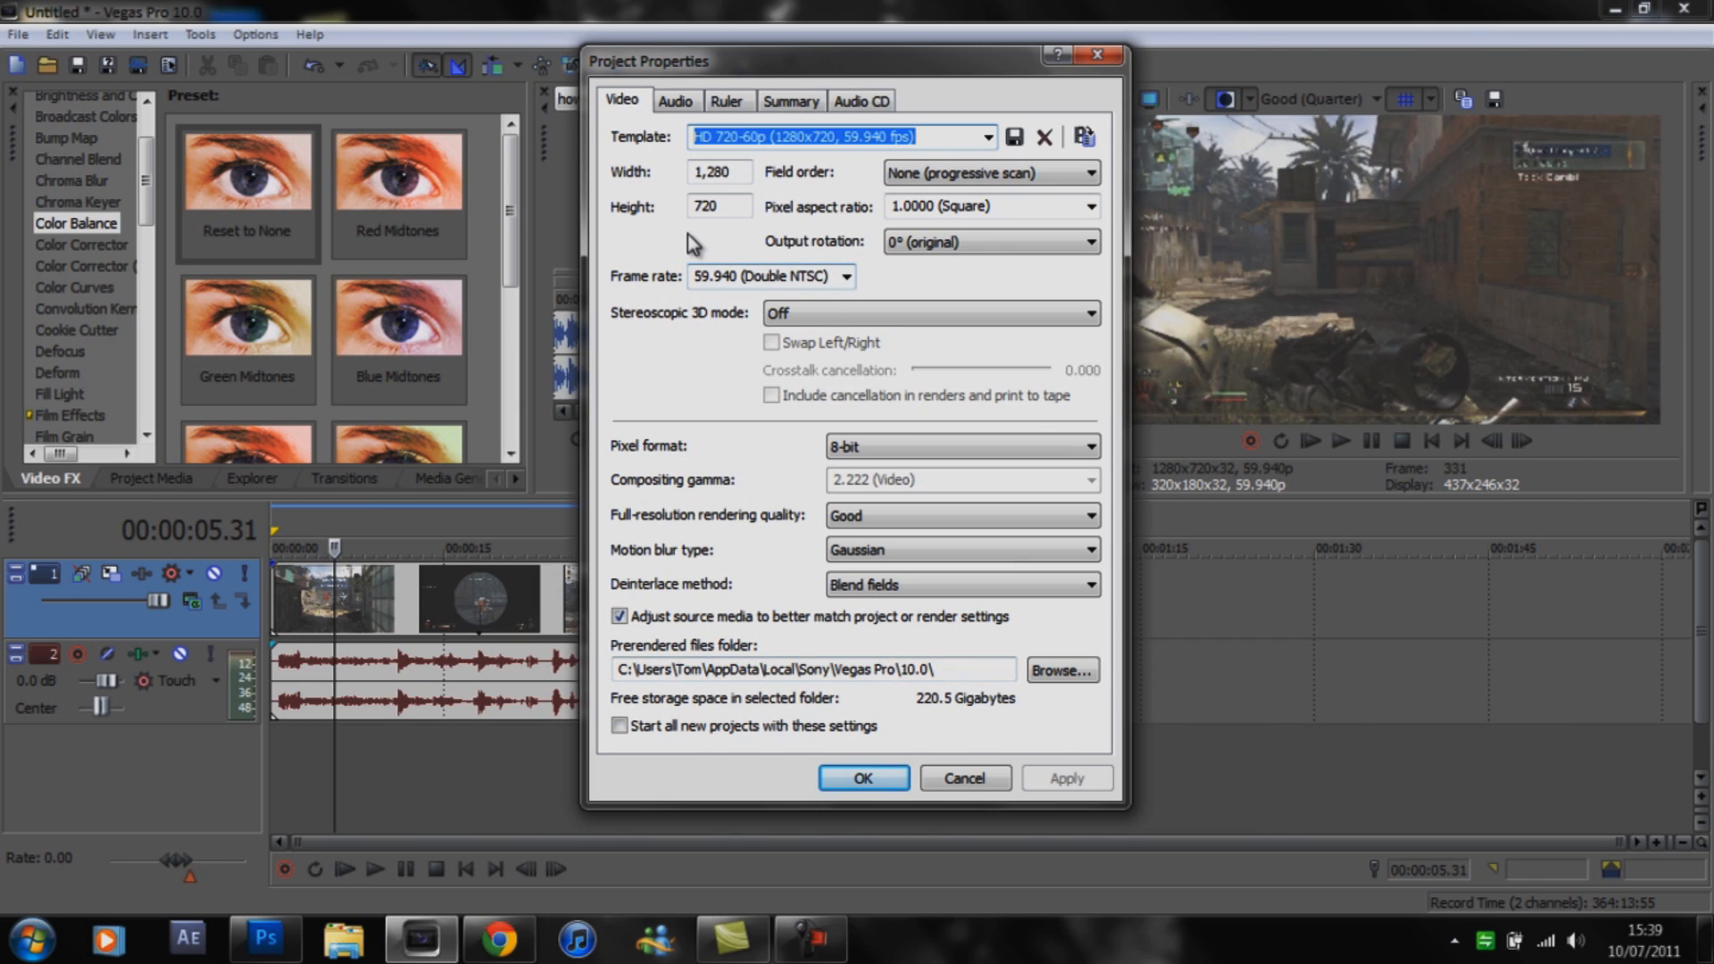
pyautogui.doubleClick(730, 208)
pyautogui.doubleClick(723, 172)
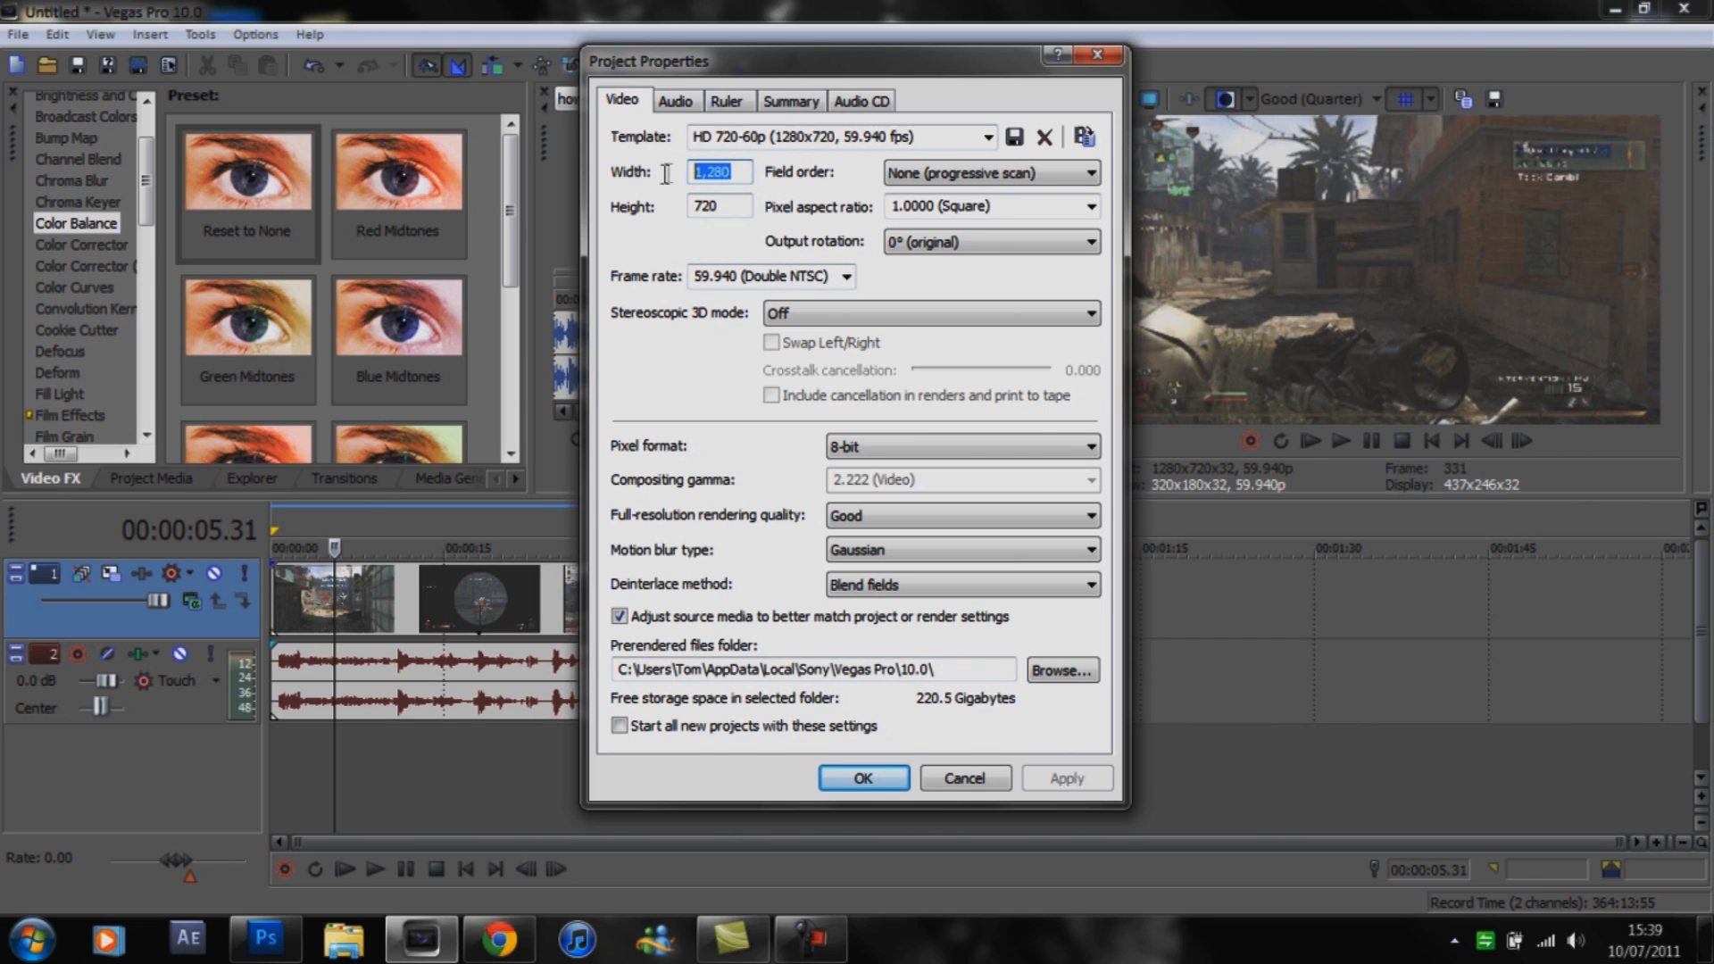
pyautogui.doubleClick(730, 207)
pyautogui.doubleClick(749, 171)
pyautogui.doubleClick(740, 207)
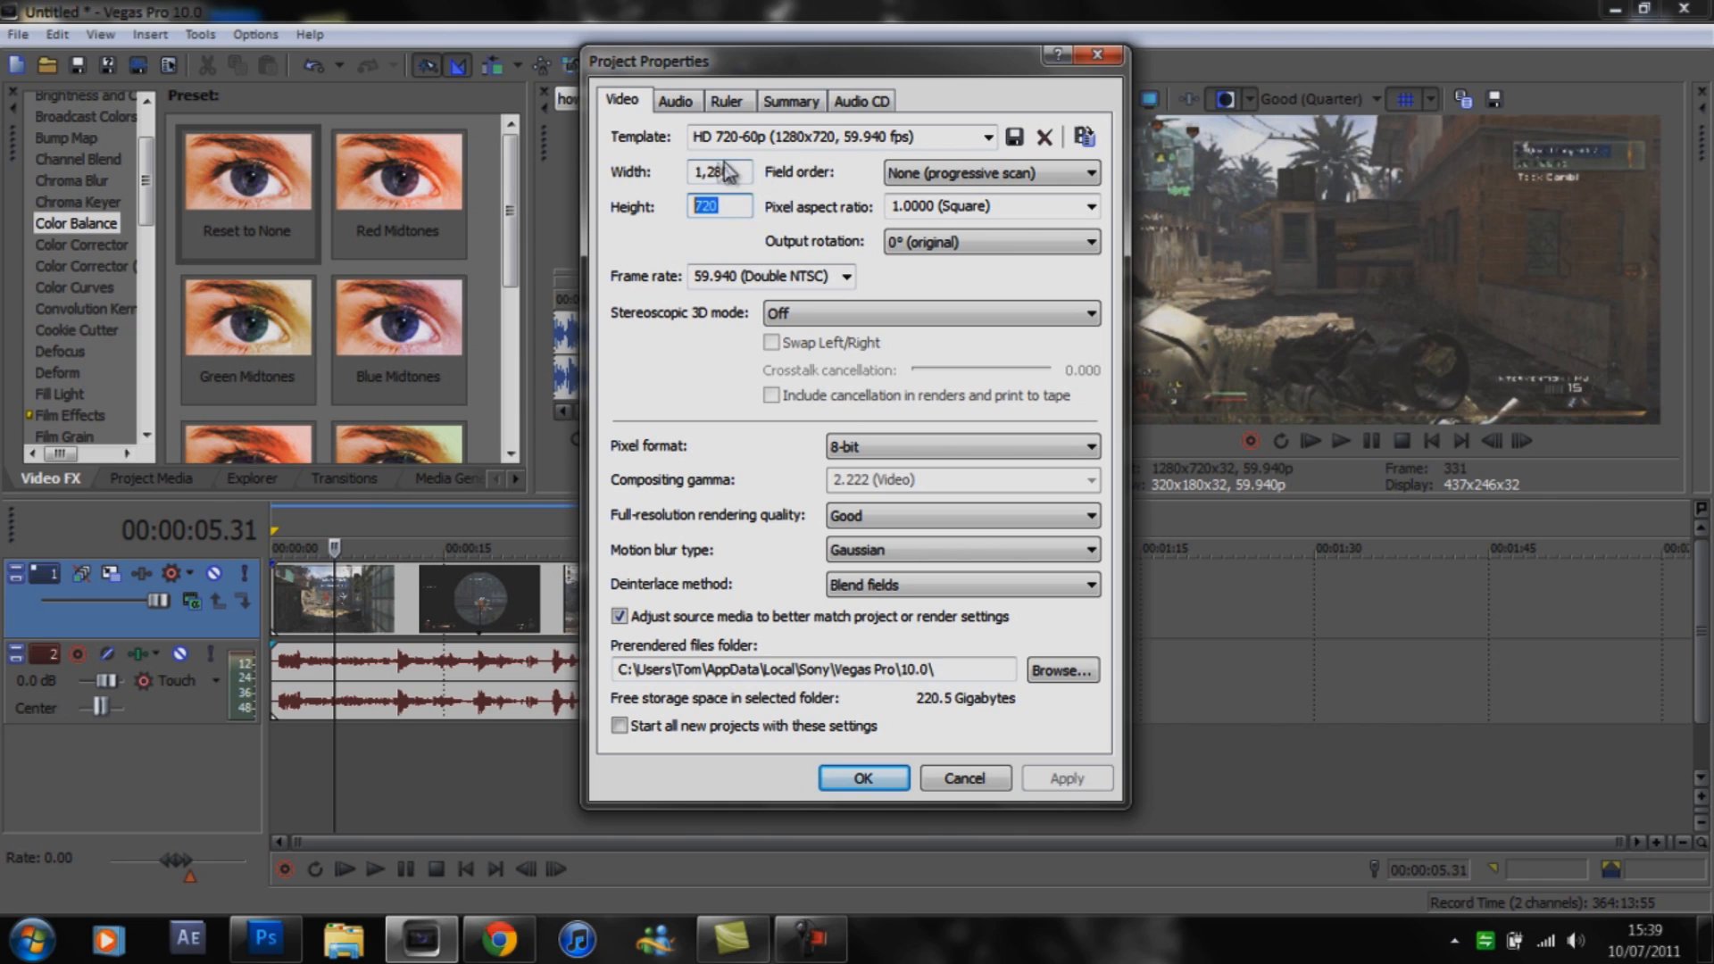
pyautogui.doubleClick(738, 169)
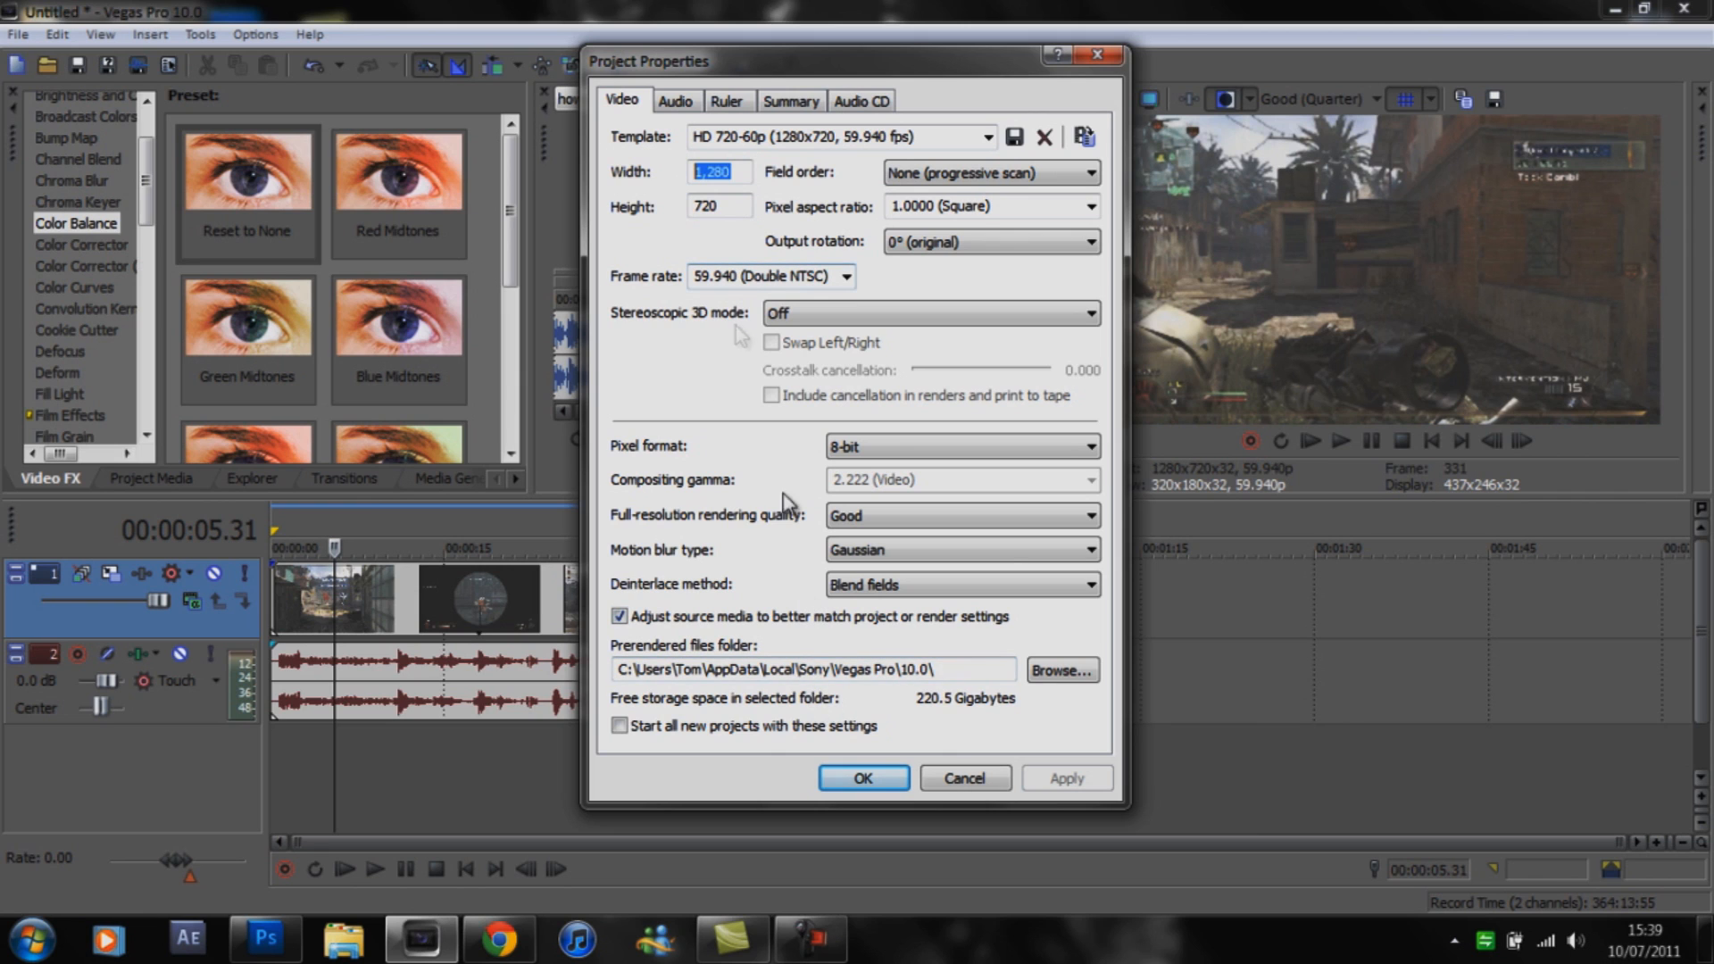
pyautogui.click(858, 780)
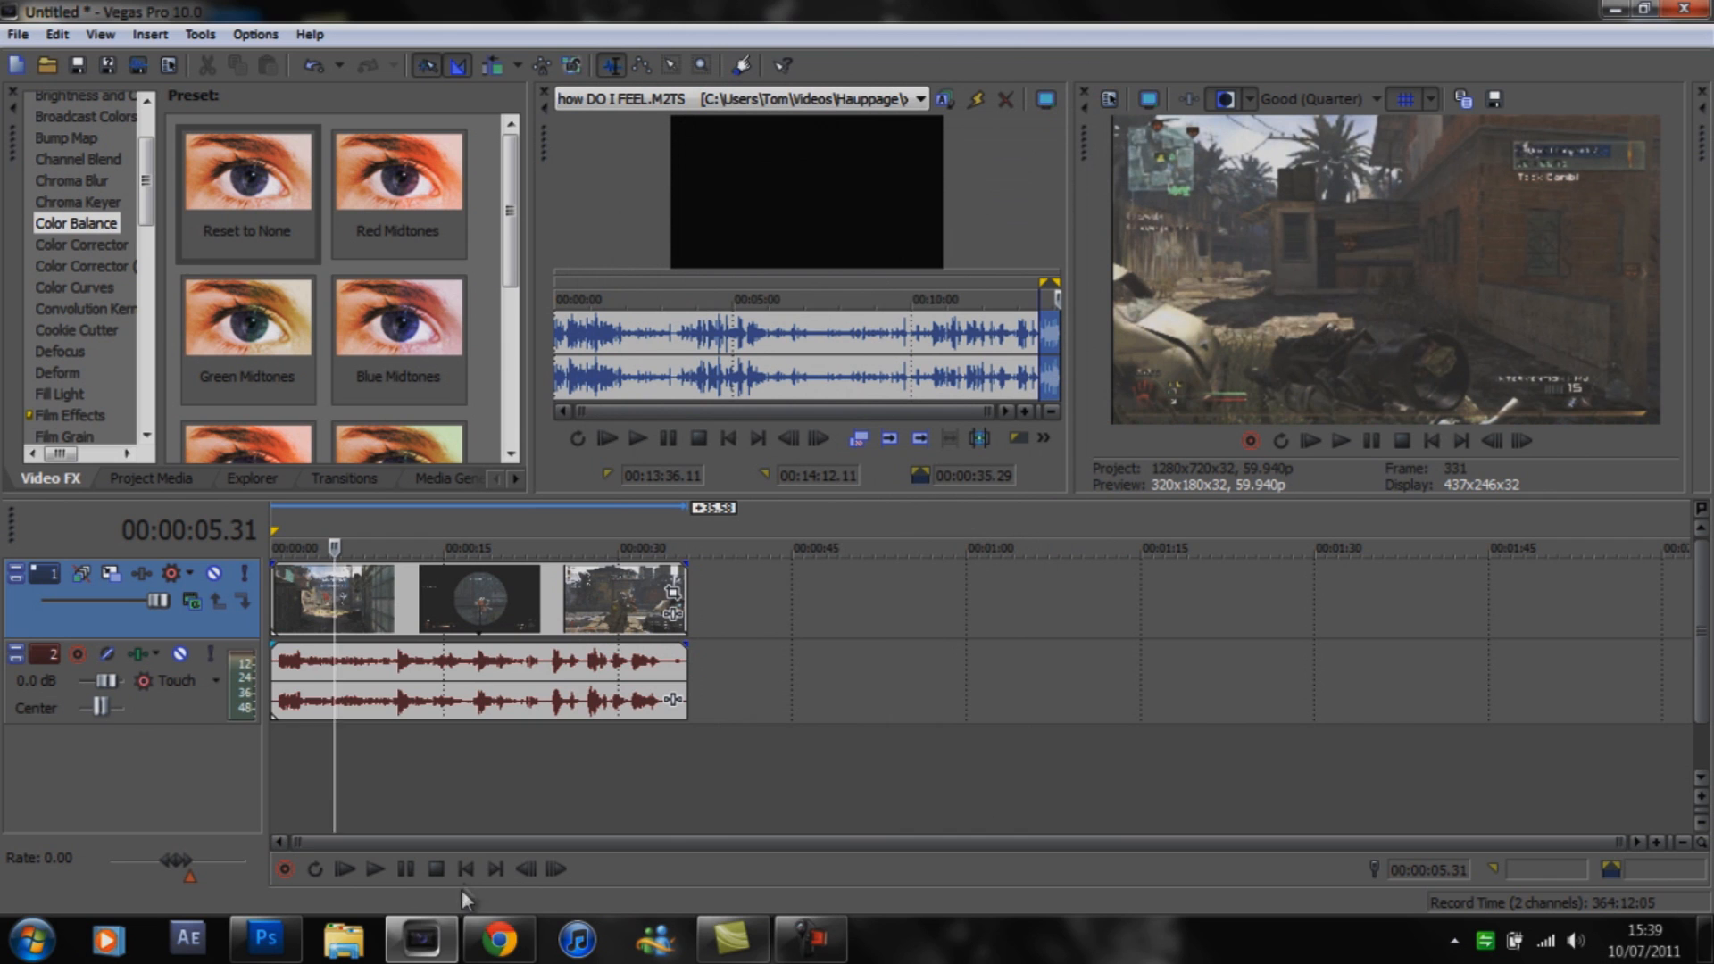
# Switch to Photoshop and create a transparent 1280 x 720 pixel document named CC.
pyautogui.click(266, 937)
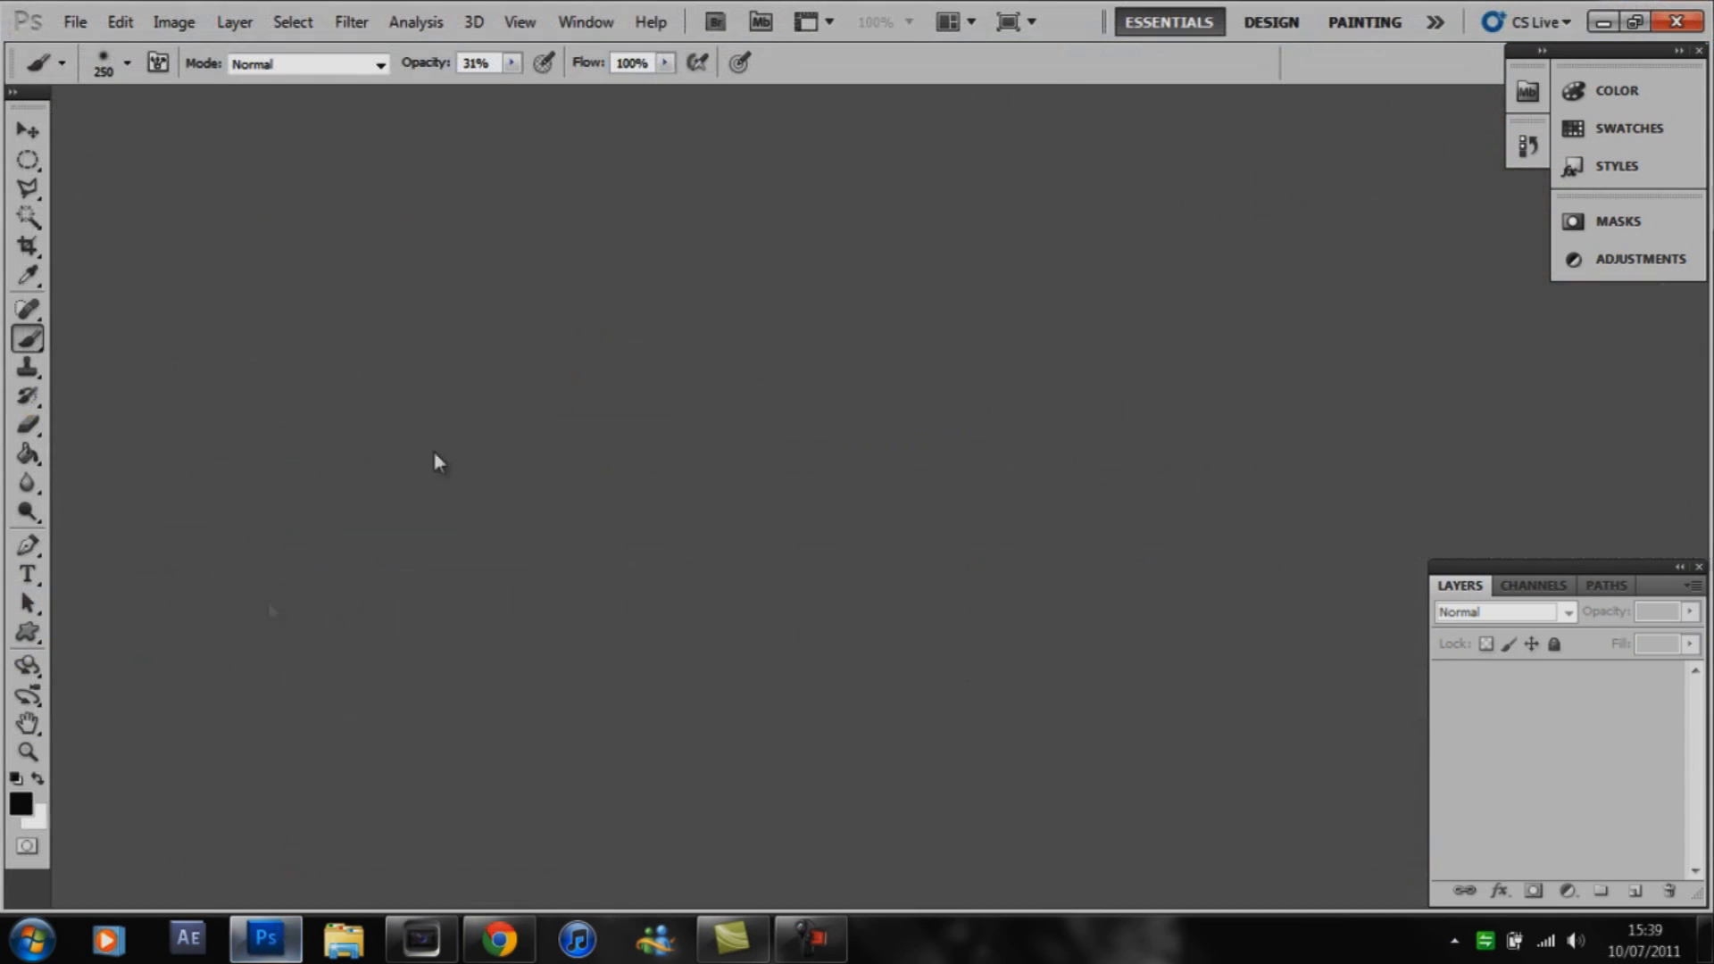
pyautogui.click(76, 24)
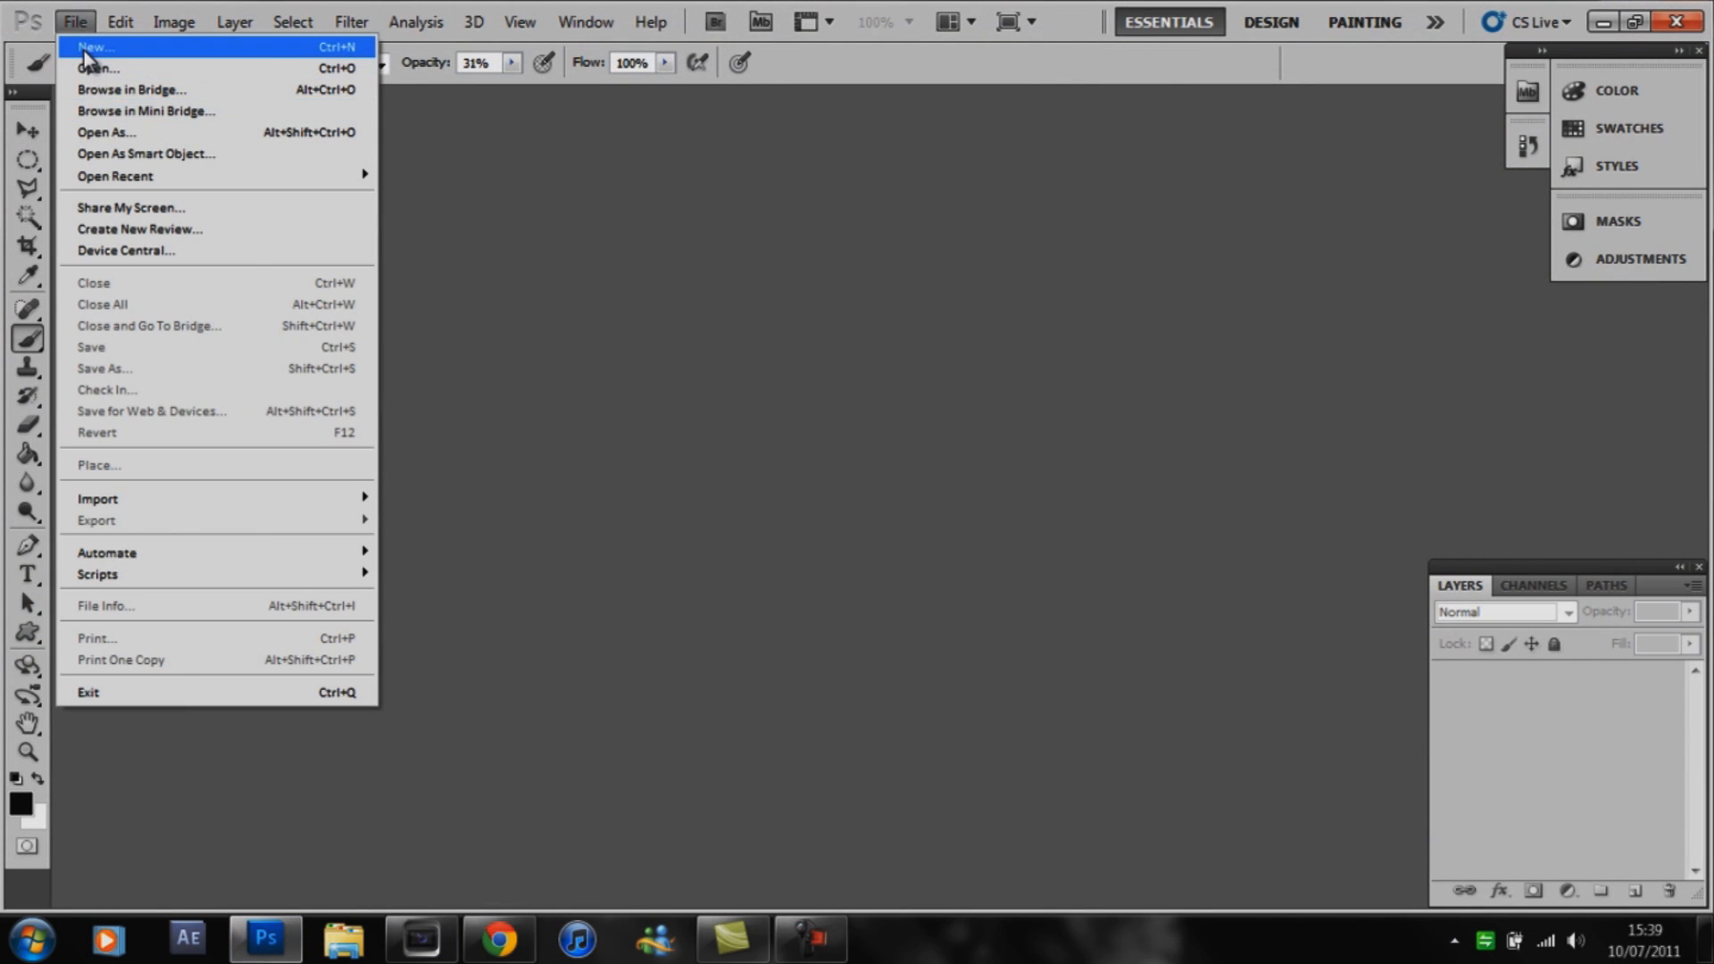
pyautogui.click(94, 46)
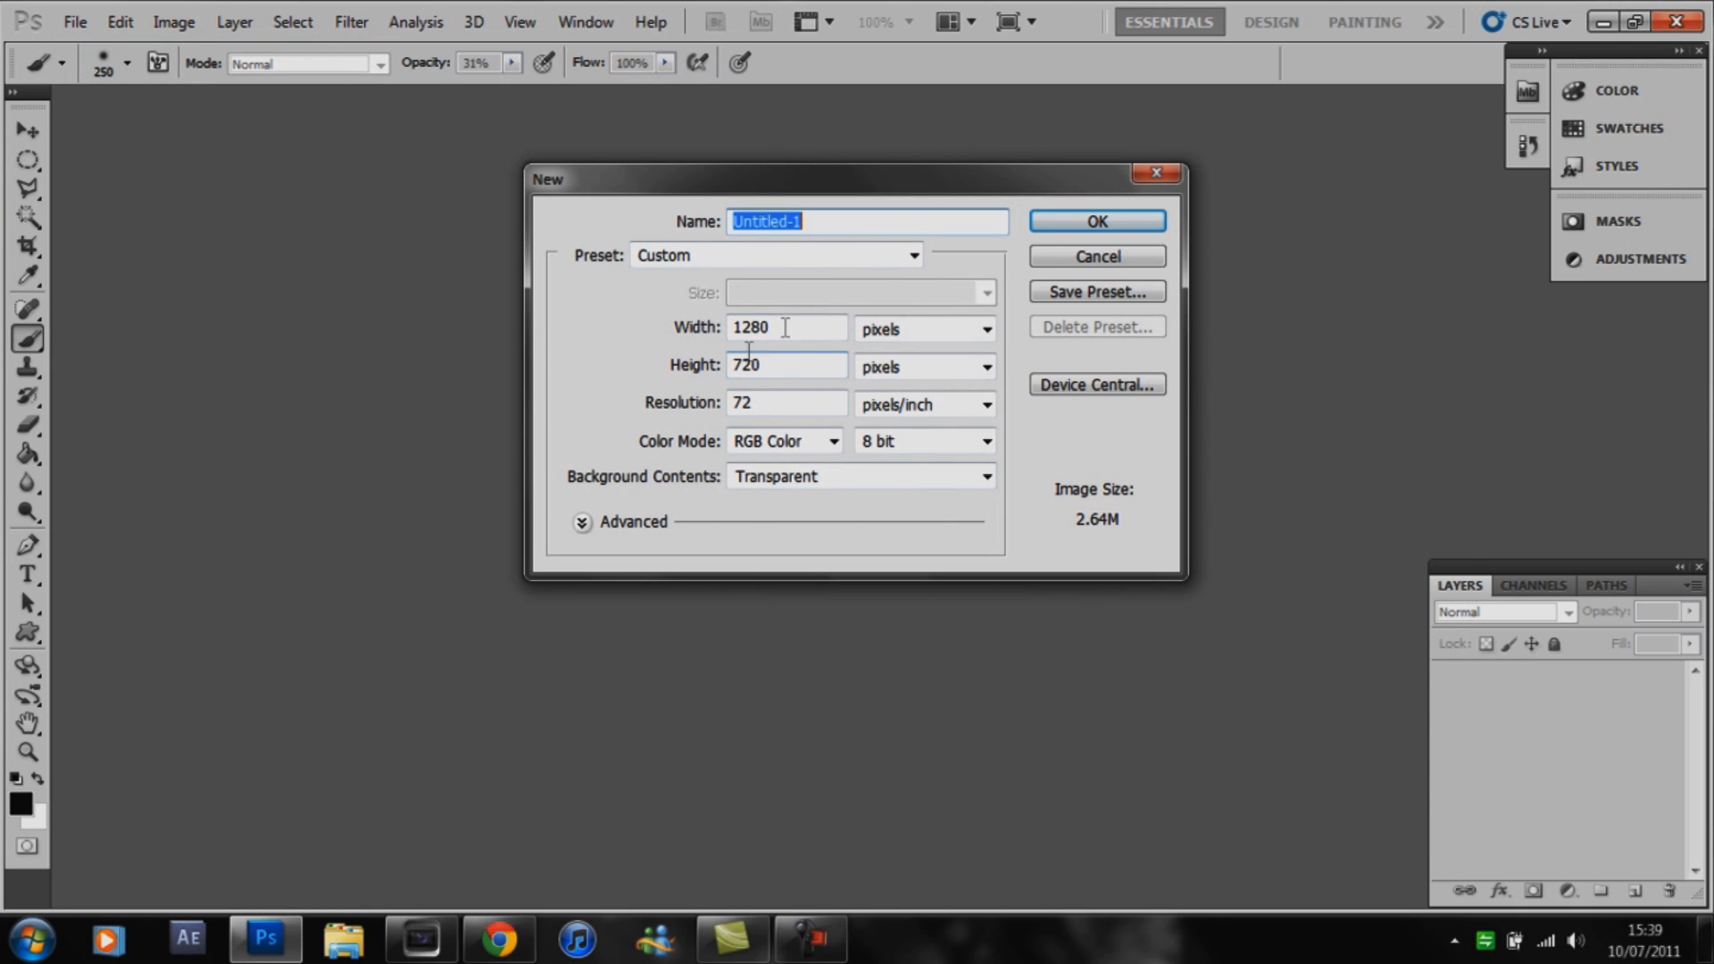
pyautogui.write('CC')
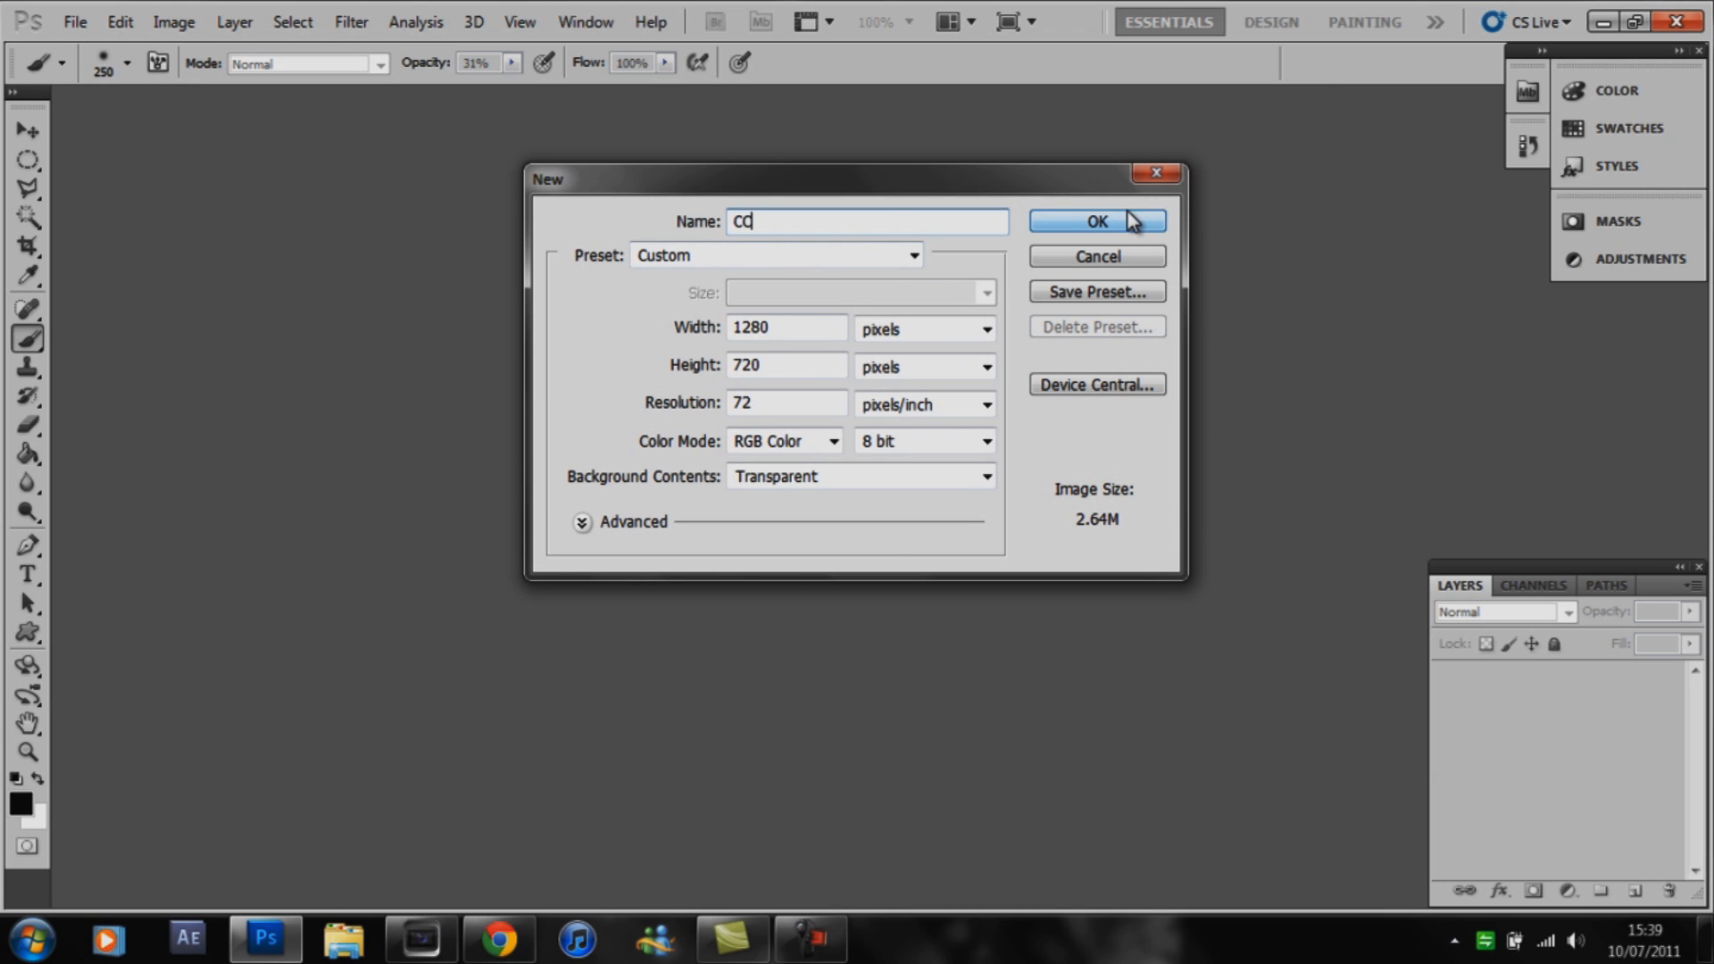
pyautogui.click(1103, 225)
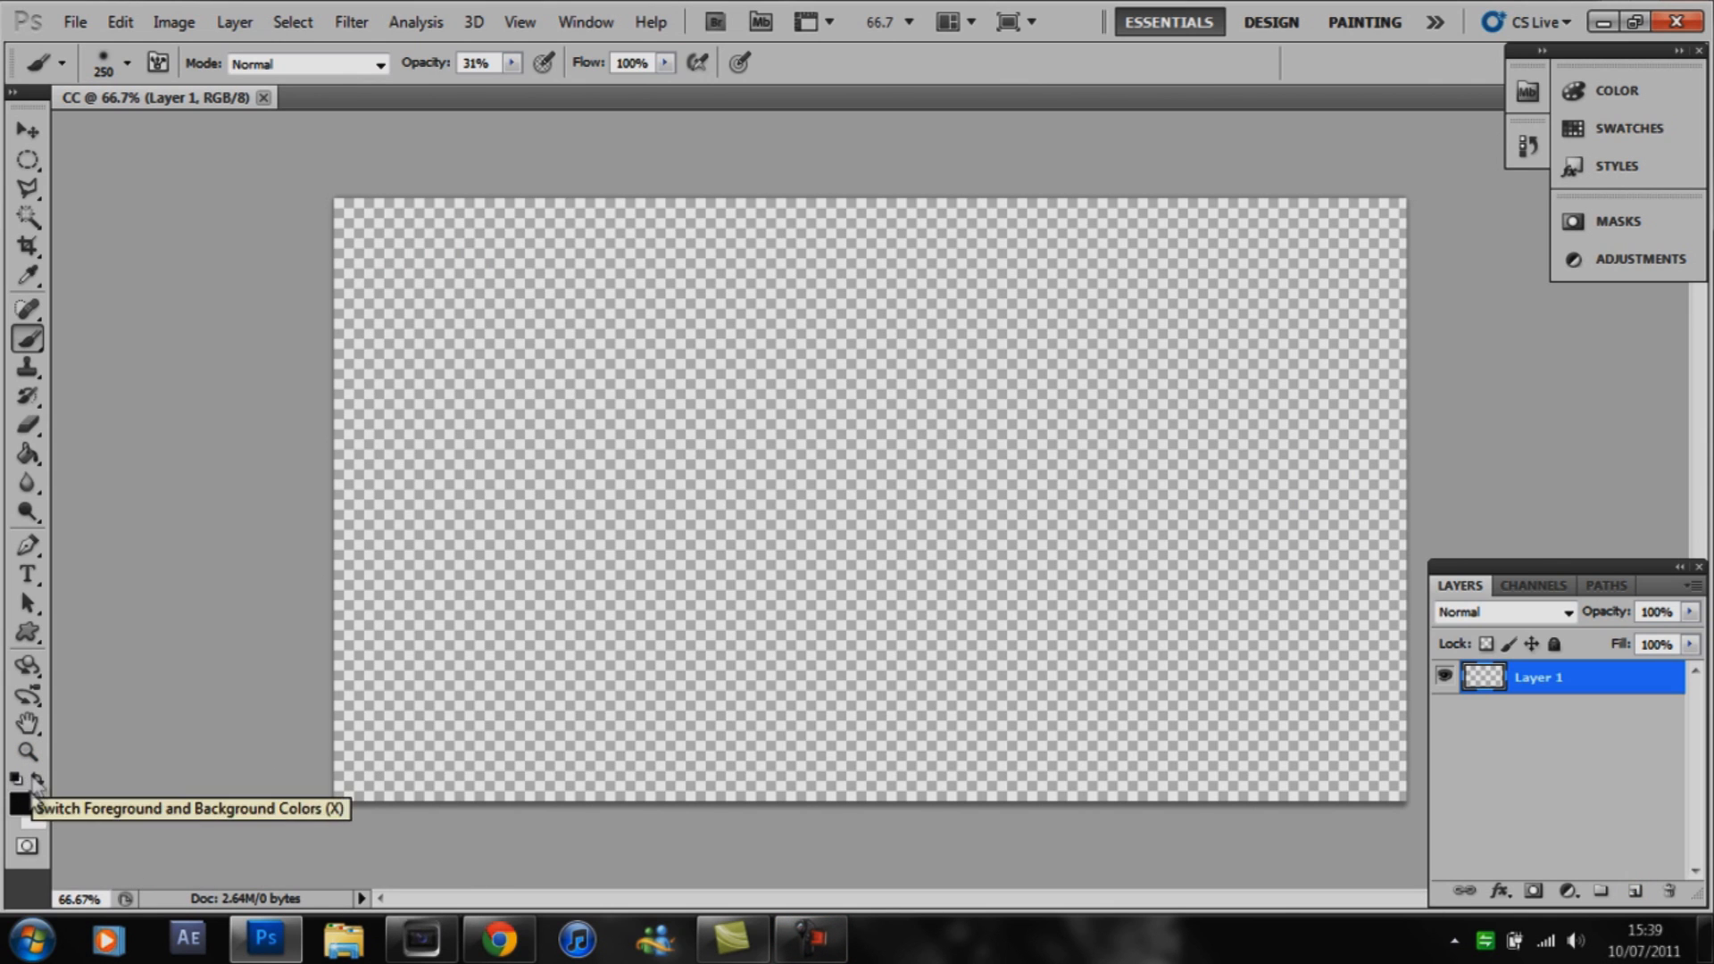
# Set the foreground colour to magenta ce00d6 and return to the Brush tool.
pyautogui.click(19, 802)
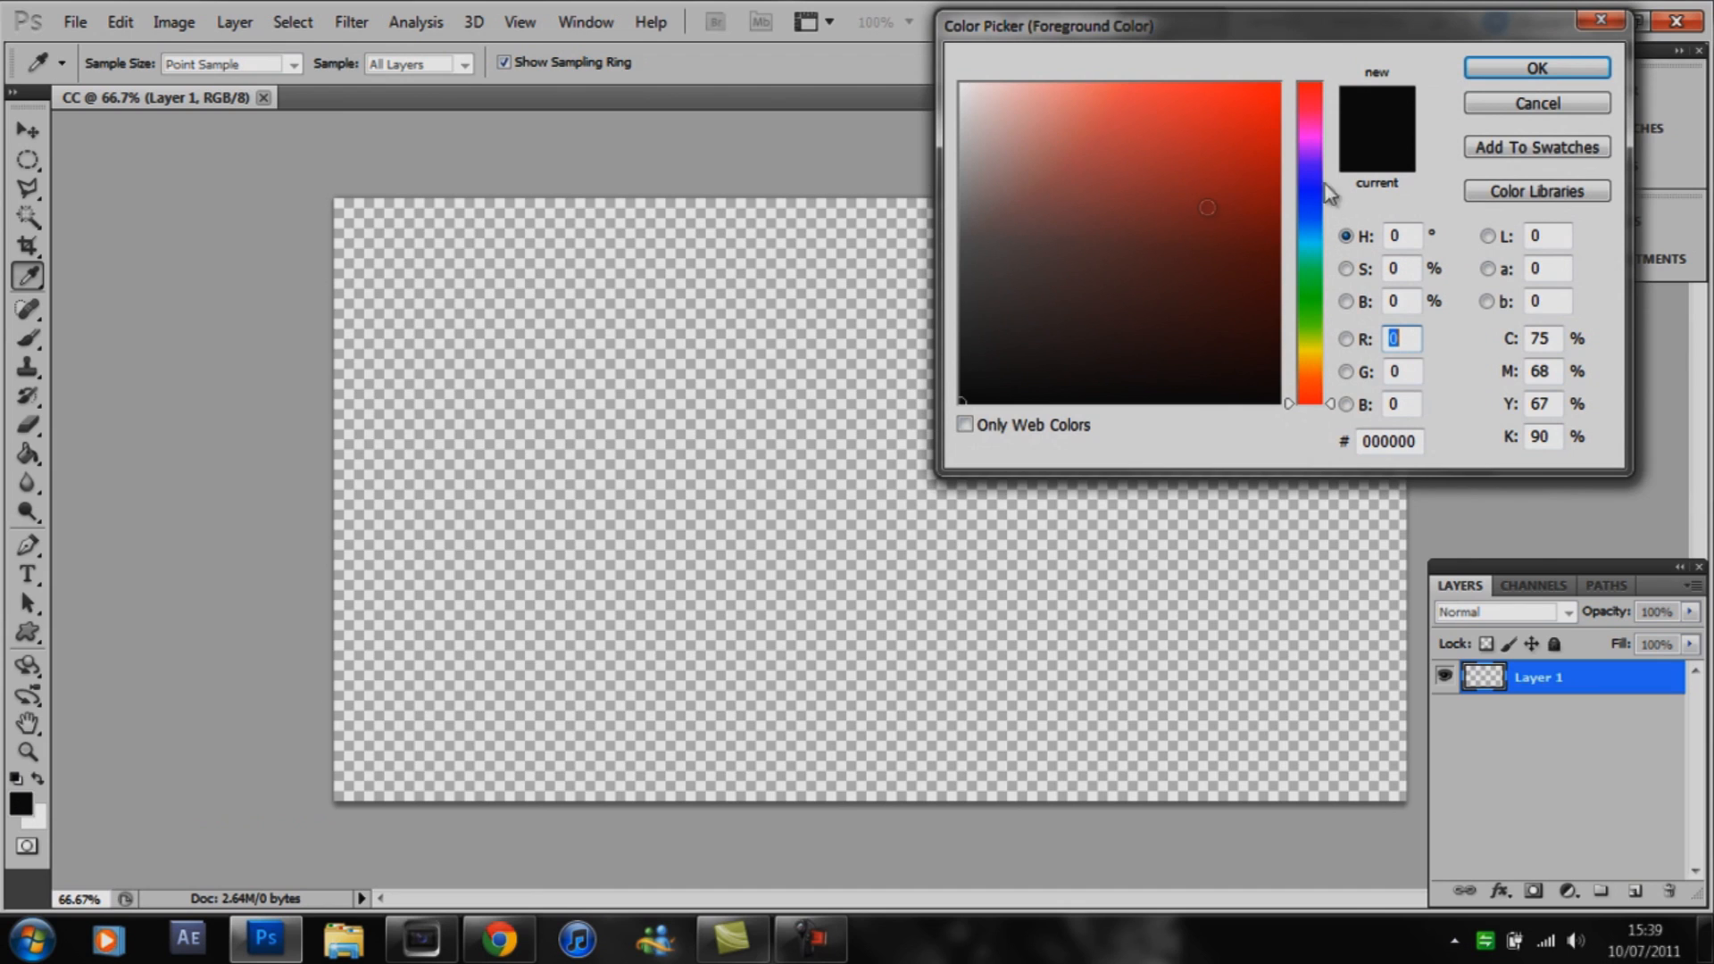
pyautogui.click(1314, 141)
pyautogui.moveTo(1231, 167); pyautogui.dragTo(1294, 134)
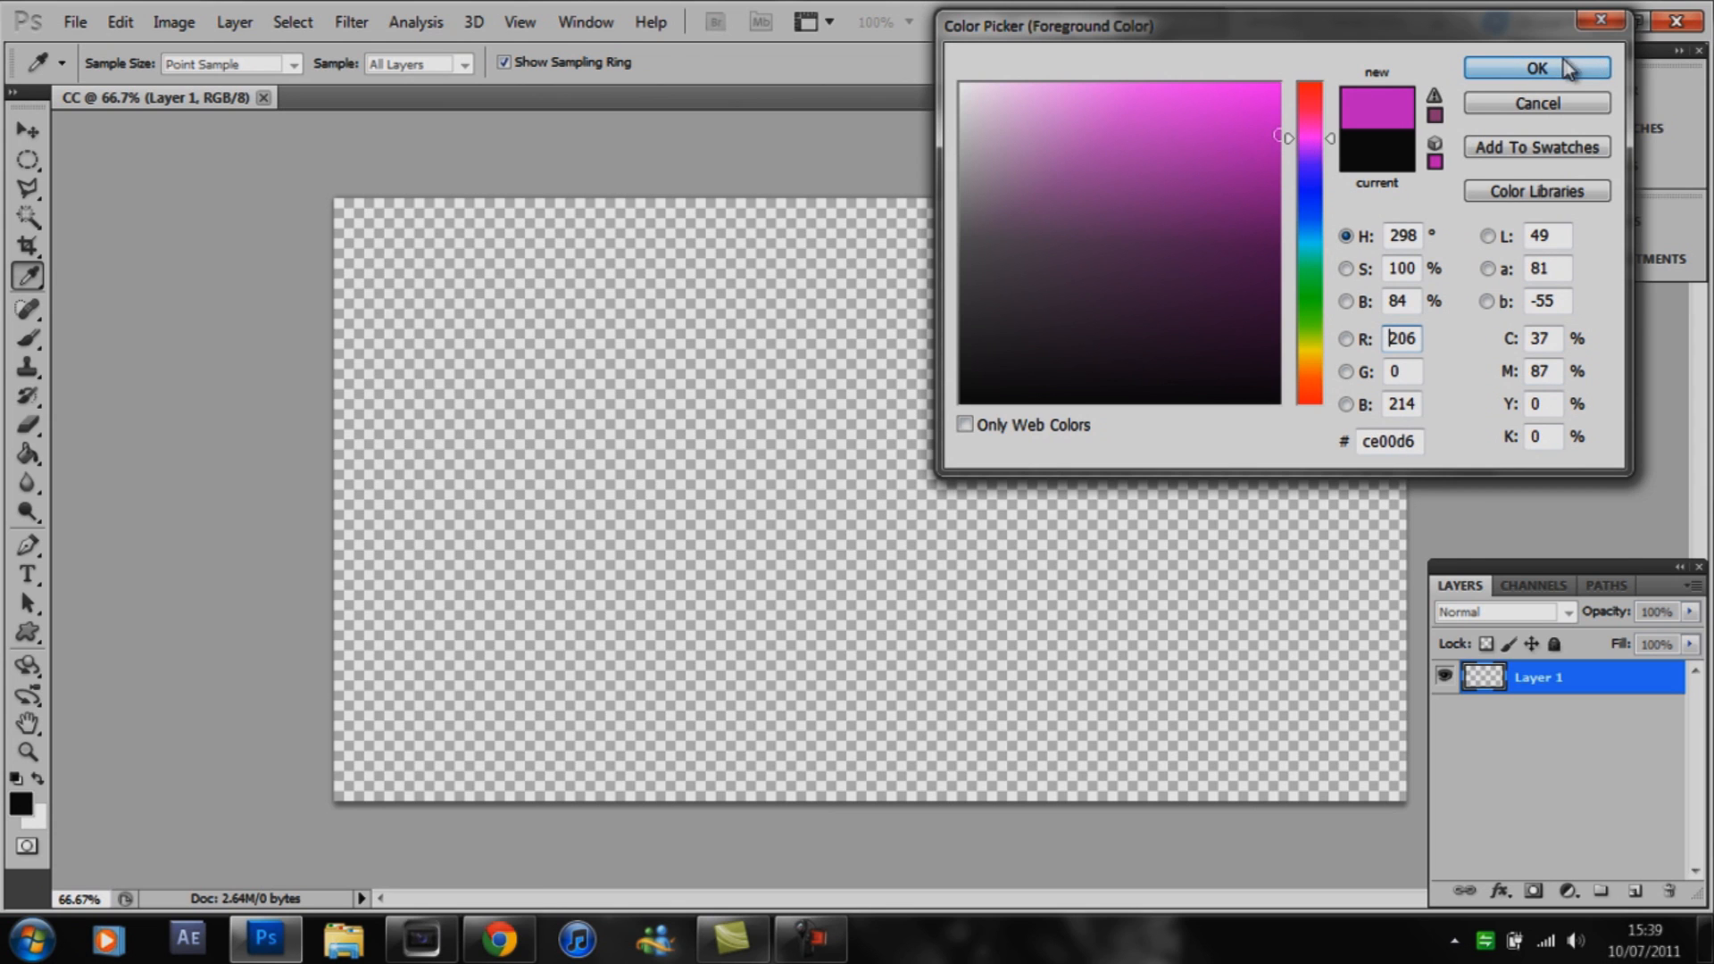
pyautogui.click(1537, 73)
pyautogui.press('b')
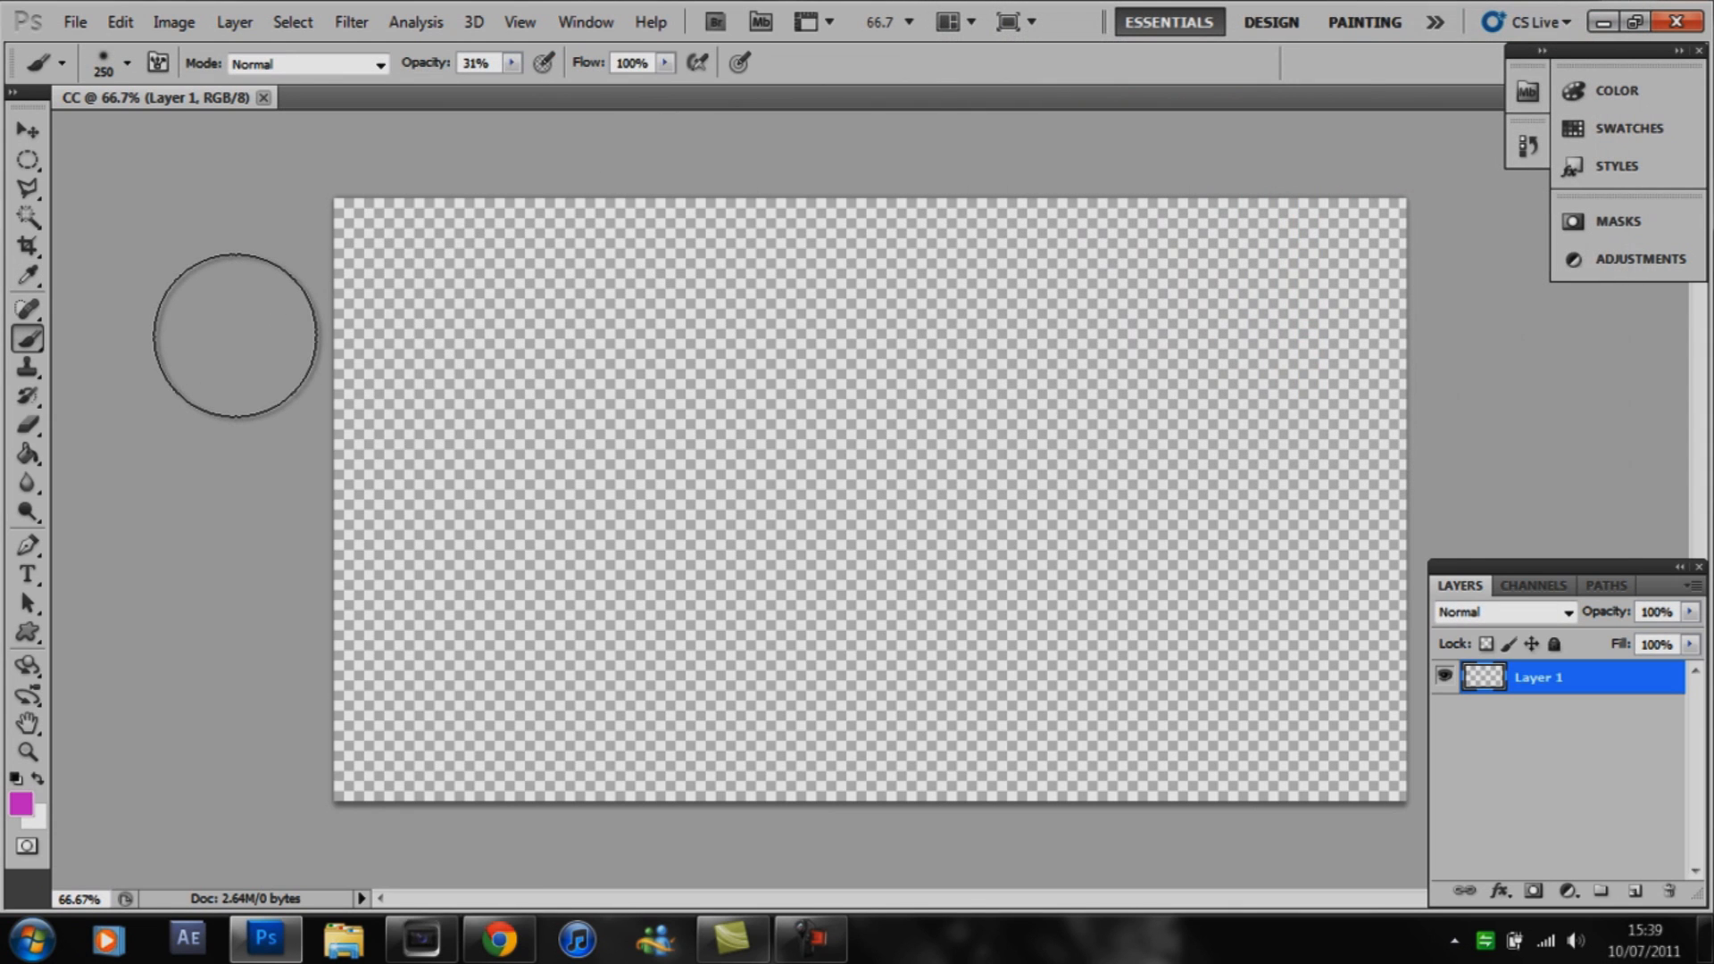
# Choose the soft round 100 px brush preset with 0% hardness and enlarge it to 494 px.
pyautogui.press(']')
pyautogui.press(']')
pyautogui.press(']')
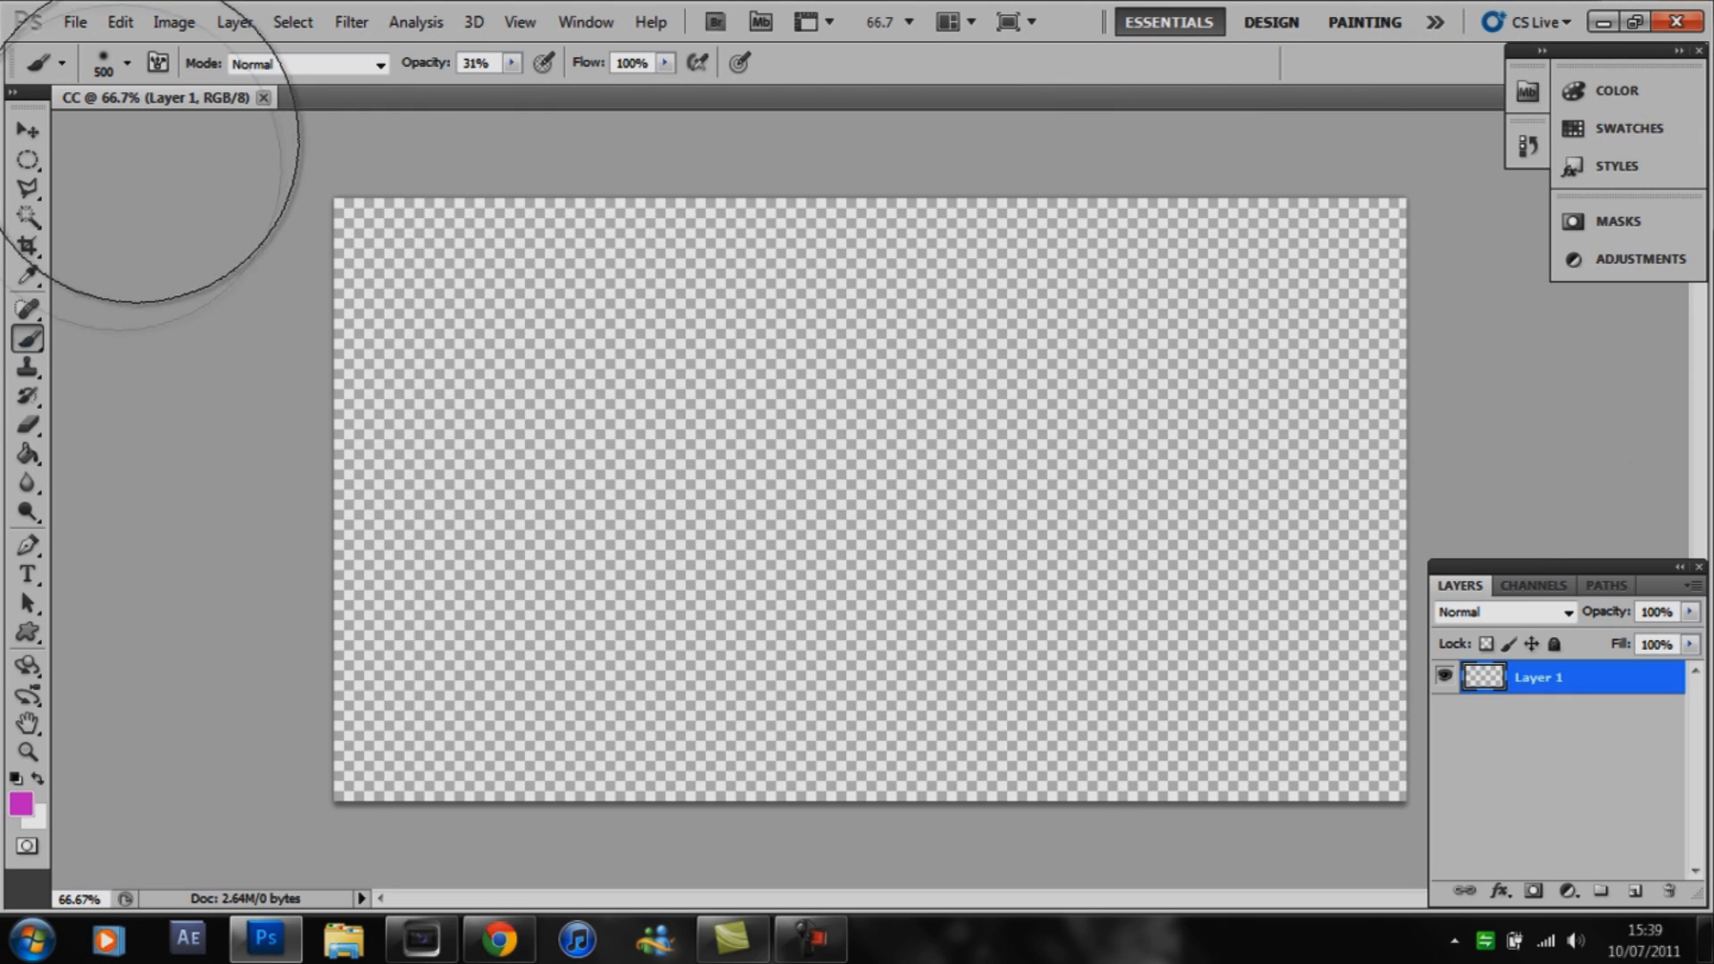
pyautogui.click(127, 62)
pyautogui.scroll(-4, 300, 291)
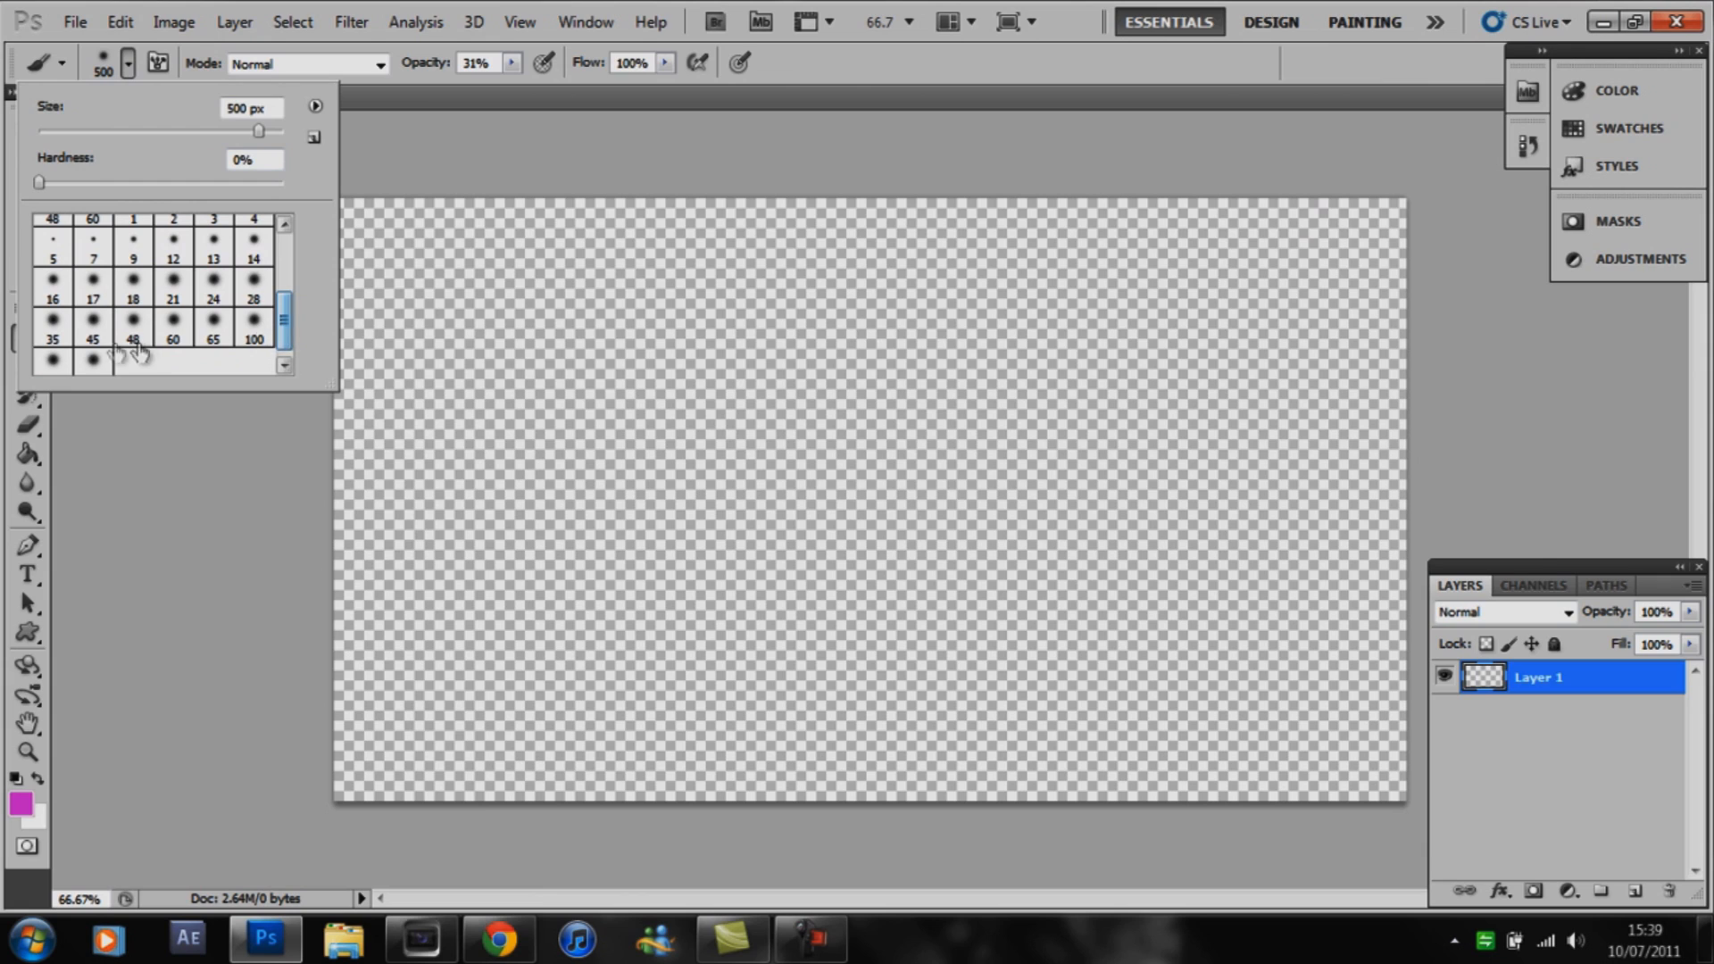
pyautogui.click(250, 330)
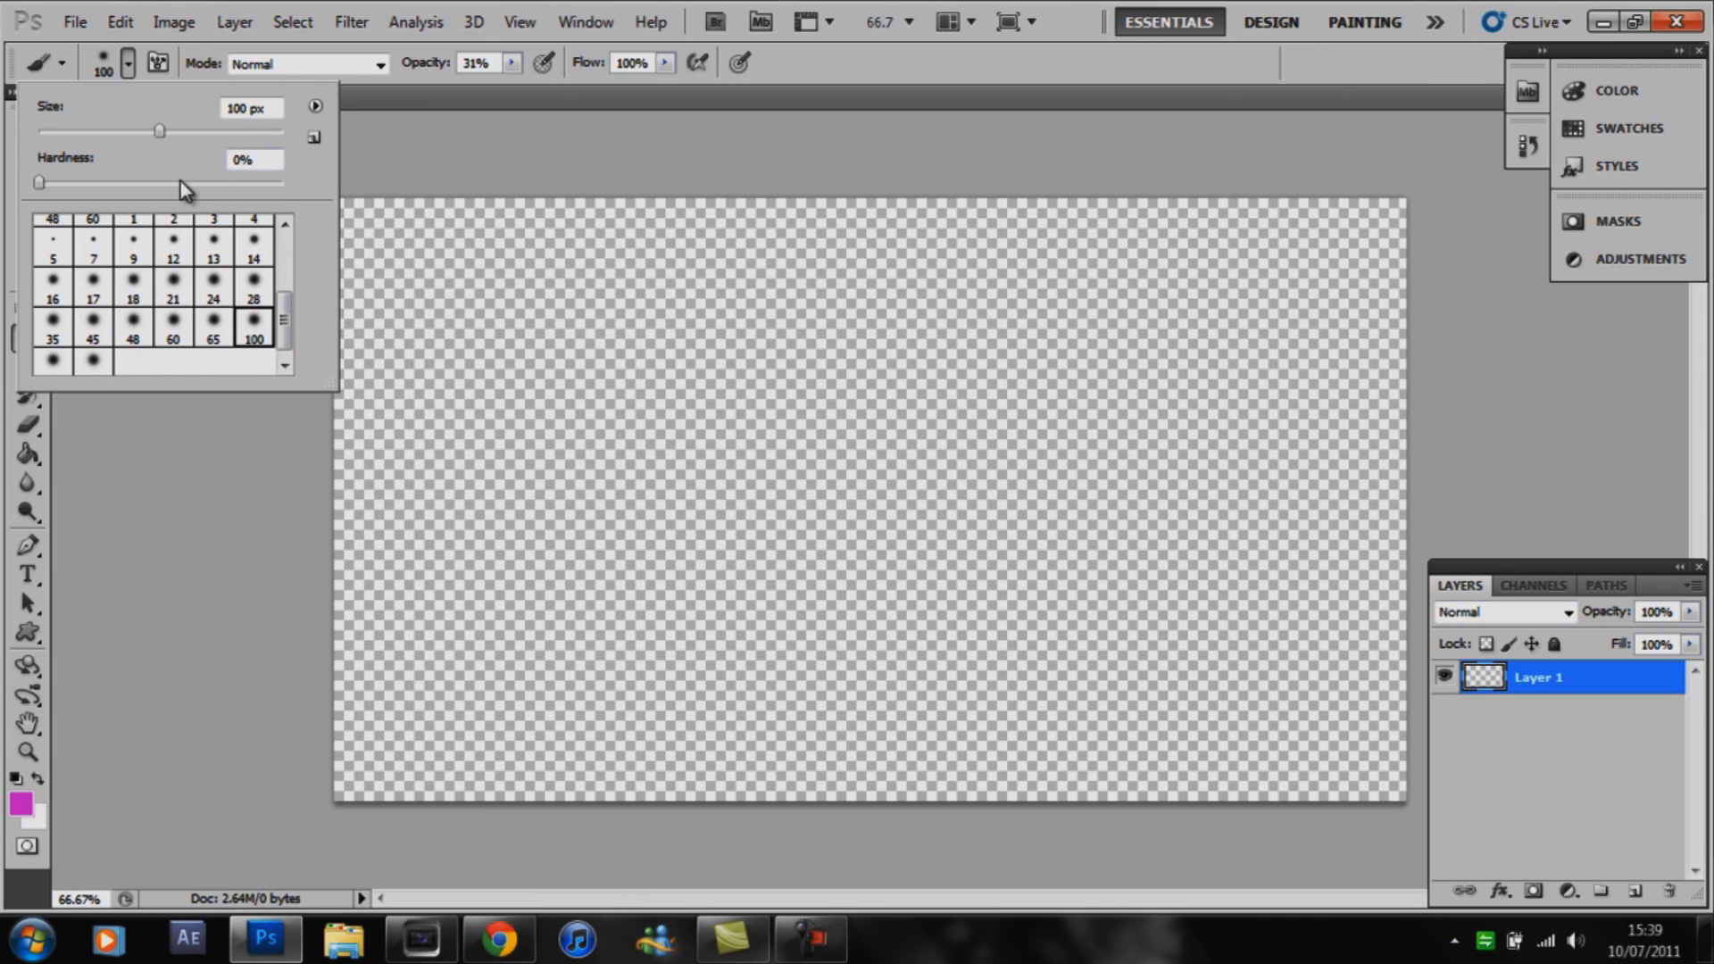
pyautogui.moveTo(170, 137); pyautogui.dragTo(177, 135)
pyautogui.moveTo(260, 139); pyautogui.dragTo(259, 139)
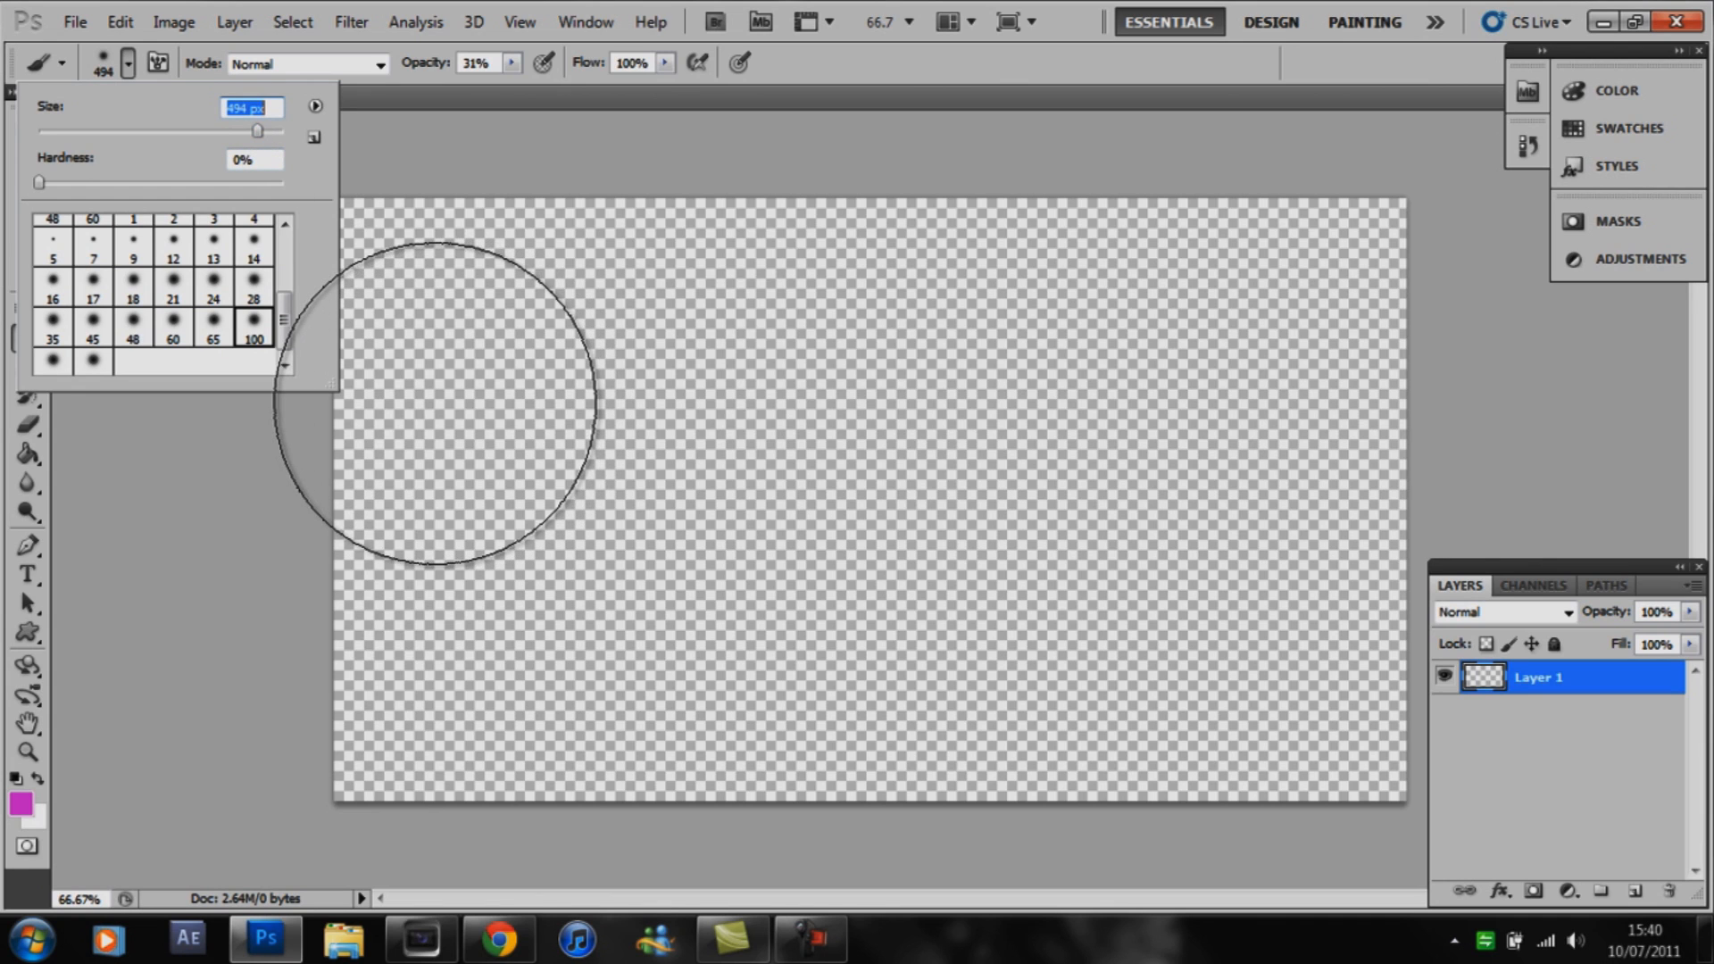
pyautogui.rightClick(486, 366)
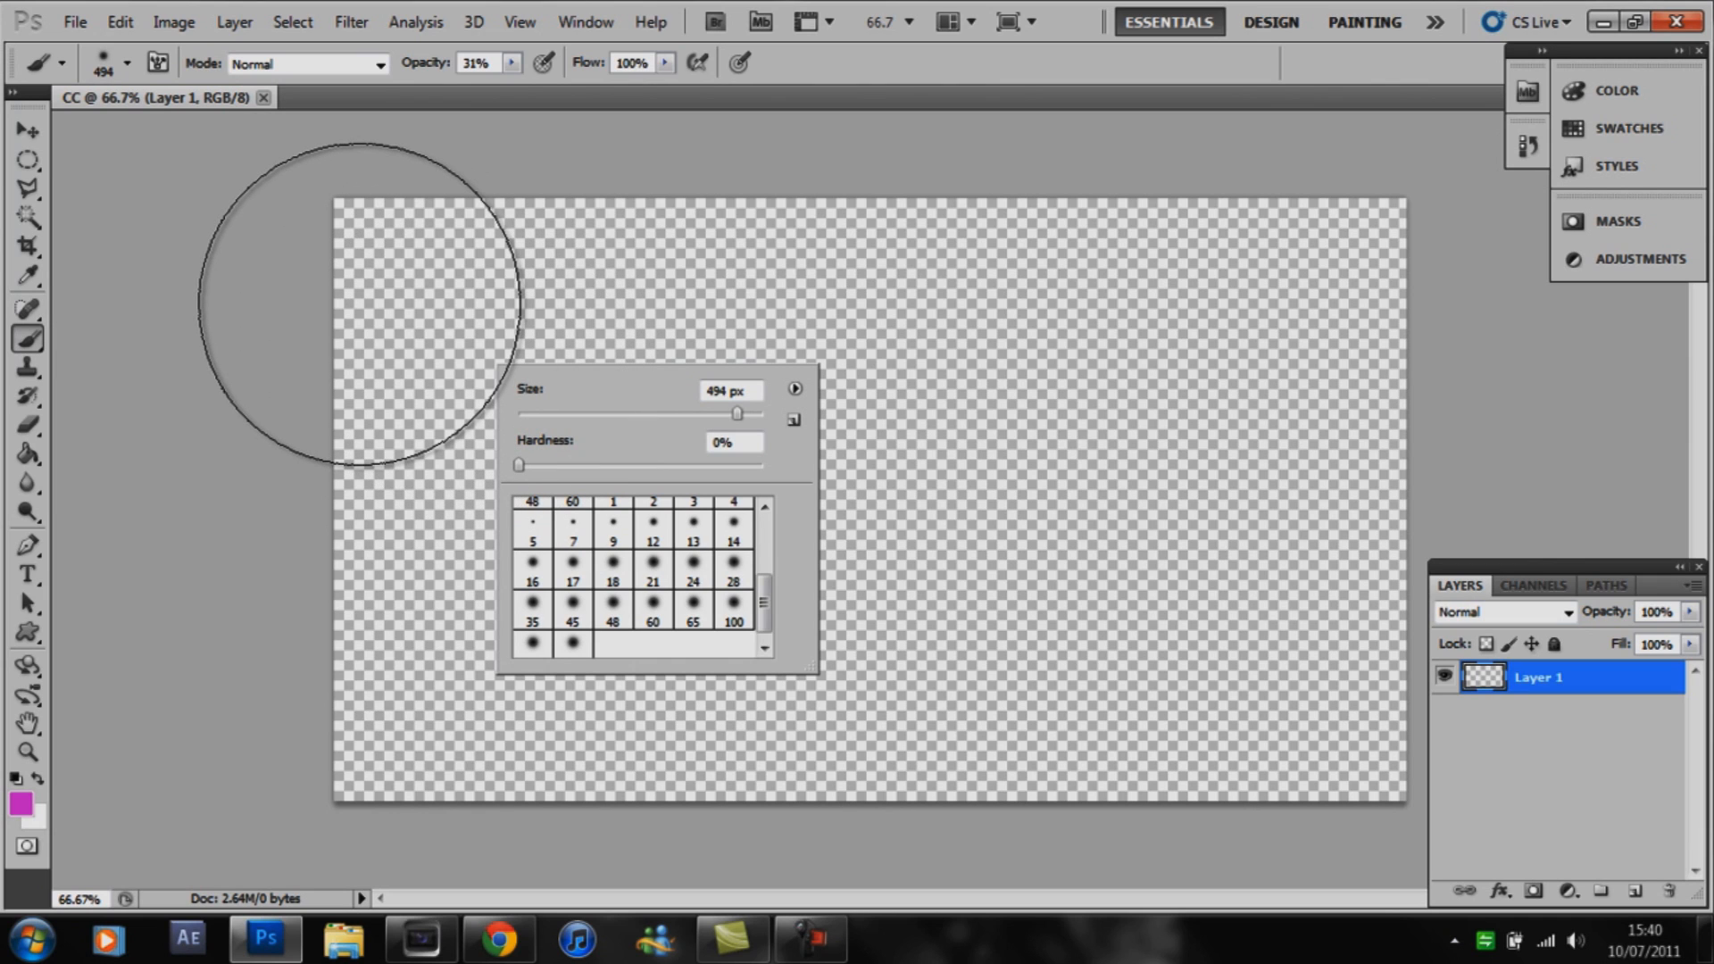
# Resize the brush to 500 px and paint soft magenta over the upper-left area of the canvas on Layer 1.
pyautogui.click(346, 305)
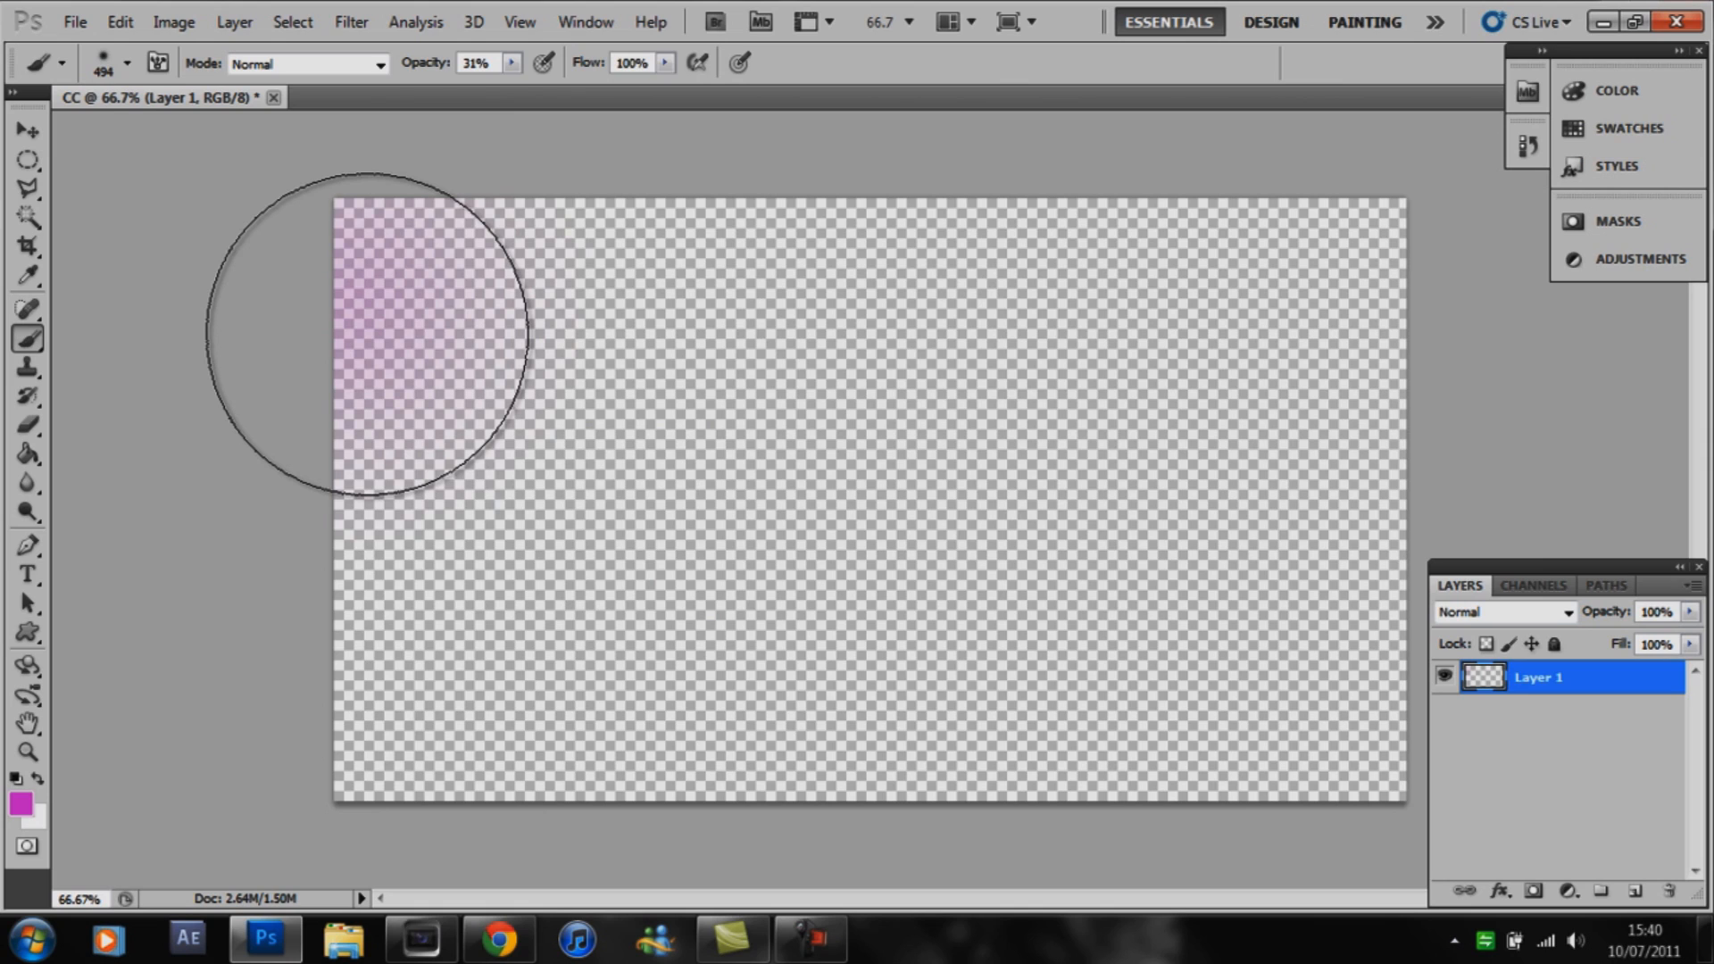
pyautogui.press('[')
pyautogui.press(']')
pyautogui.press(']')
pyautogui.press(']')
pyautogui.press(']')
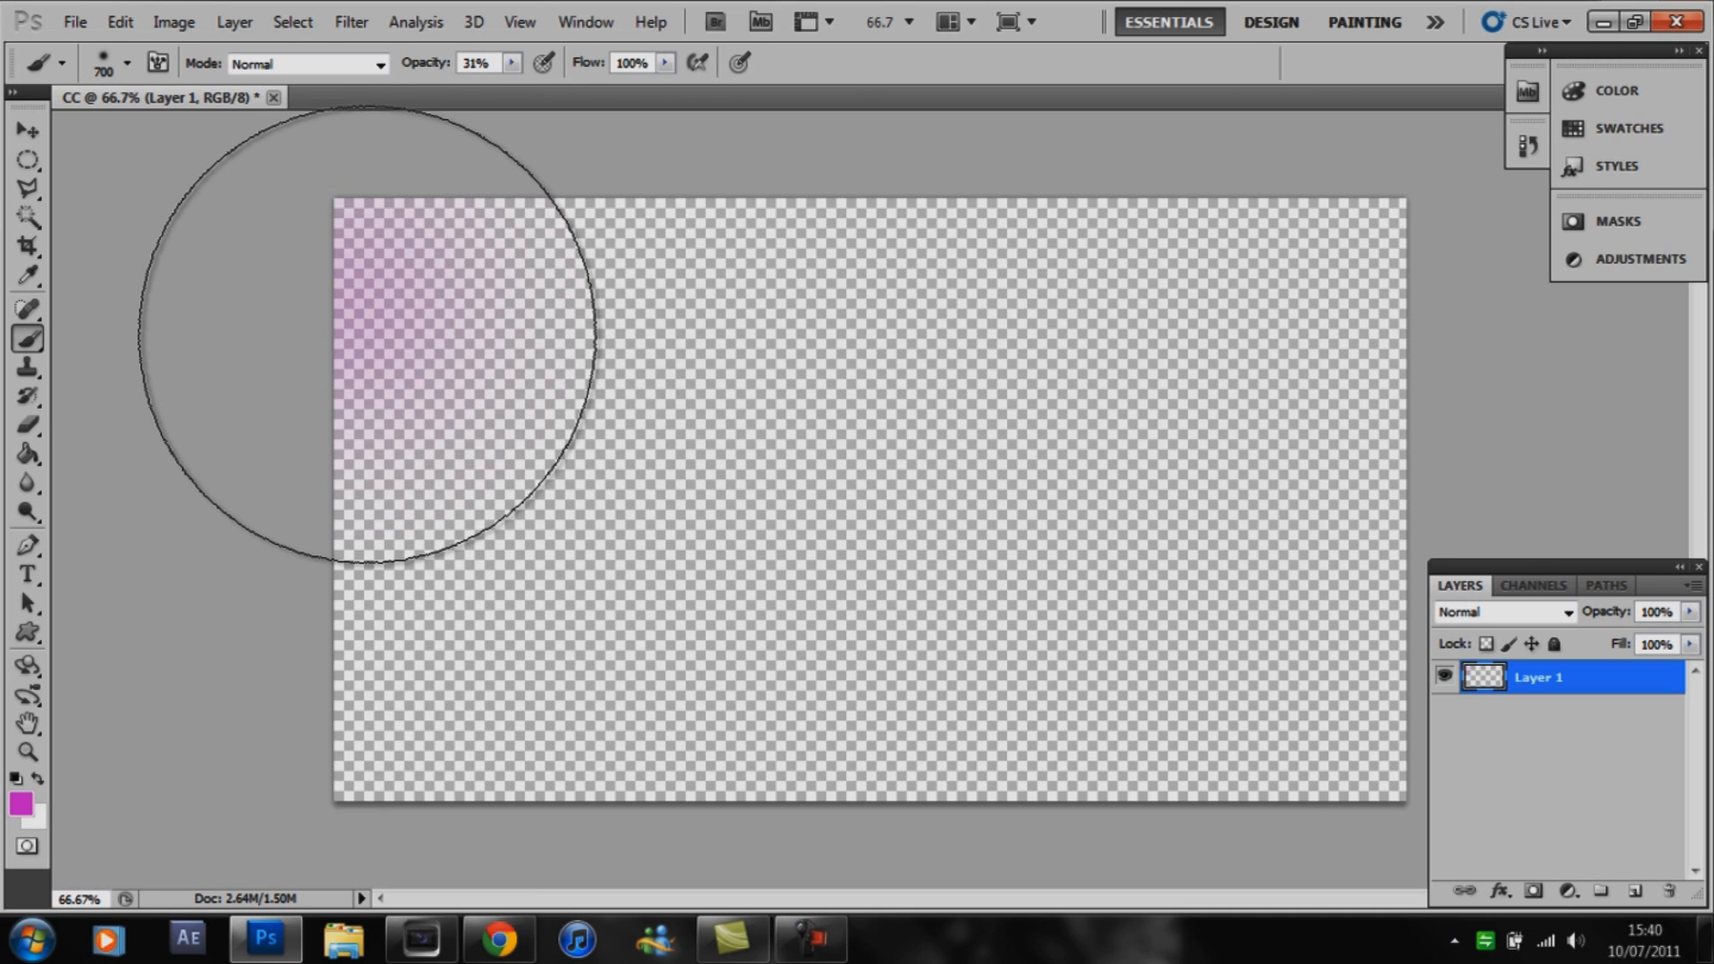
pyautogui.press('[')
pyautogui.press('[')
pyautogui.moveTo(337, 383)
pyautogui.mouseDown()
pyautogui.moveTo(503, 302)
pyautogui.moveTo(908, 217)
pyautogui.moveTo(349, 468)
pyautogui.moveTo(295, 612)
pyautogui.moveTo(583, 345)
pyautogui.moveTo(389, 450)
pyautogui.moveTo(373, 371)
pyautogui.moveTo(510, 248)
pyautogui.moveTo(295, 286)
pyautogui.mouseUp()
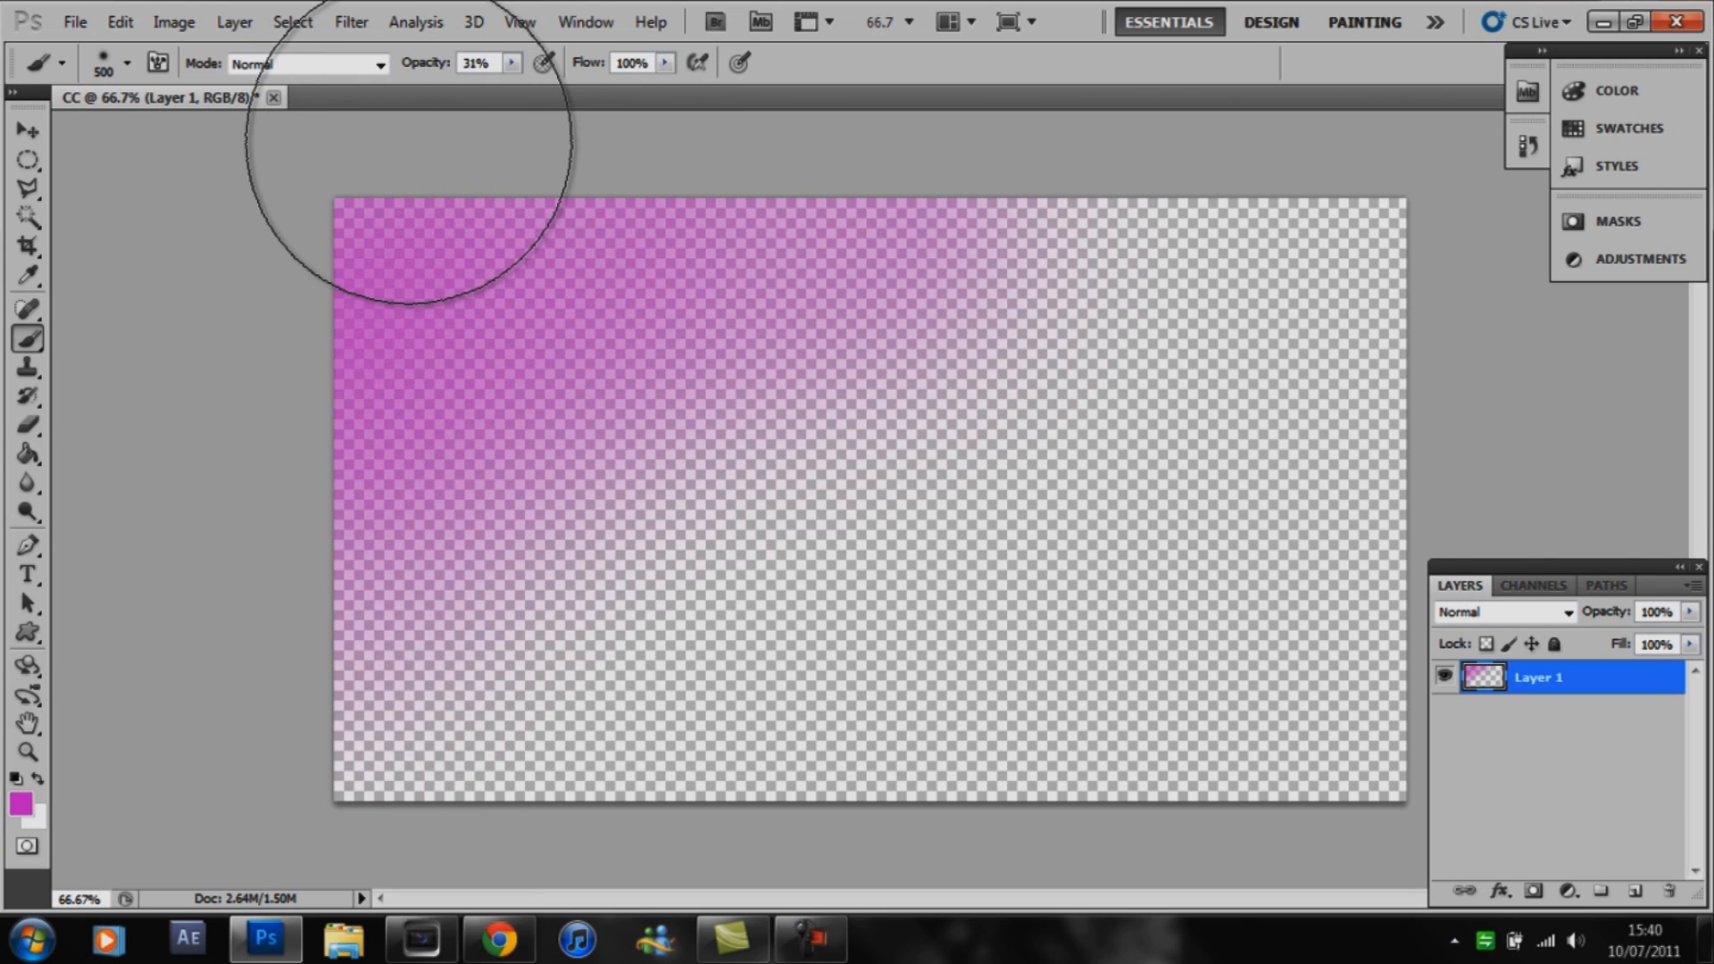
# Add a second layer and set the brush's foreground colour to red ff0000.
pyautogui.click(1635, 891)
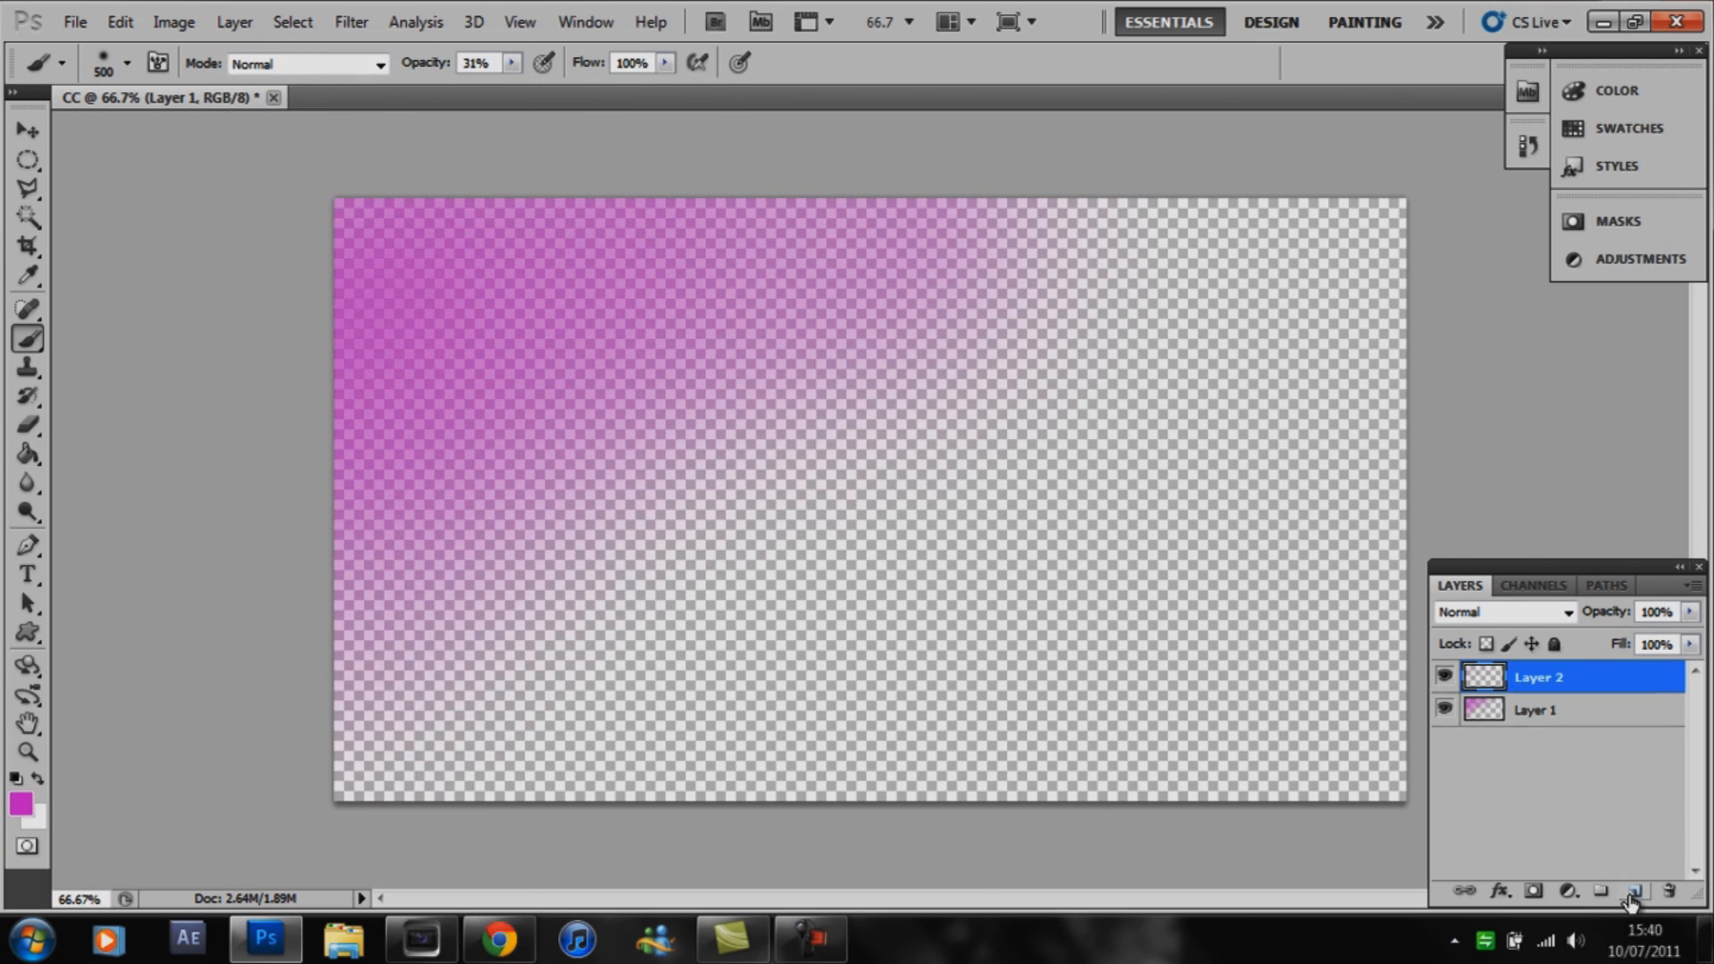
pyautogui.click(20, 808)
pyautogui.moveTo(1321, 217); pyautogui.dragTo(1319, 415)
pyautogui.click(1279, 83)
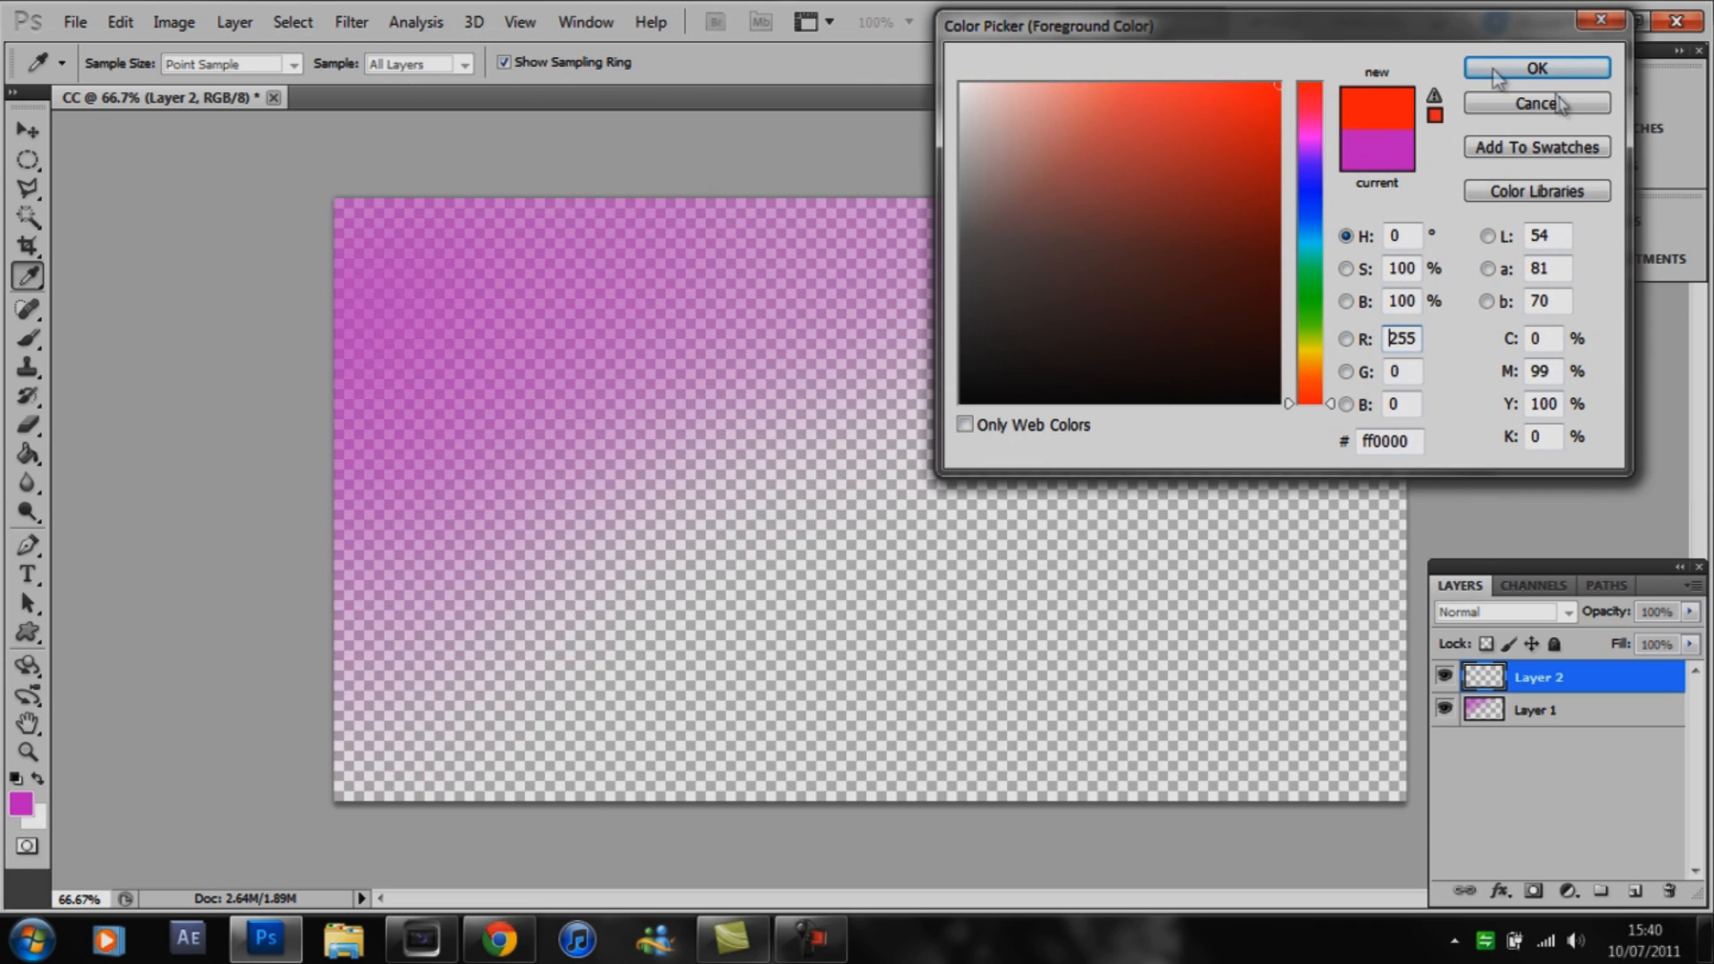
pyautogui.click(1536, 69)
pyautogui.press('b')
# Paint the upper-right area of the canvas red on Layer 2, extending it towards the centre.
pyautogui.moveTo(1320, 306); pyautogui.dragTo(1339, 325)
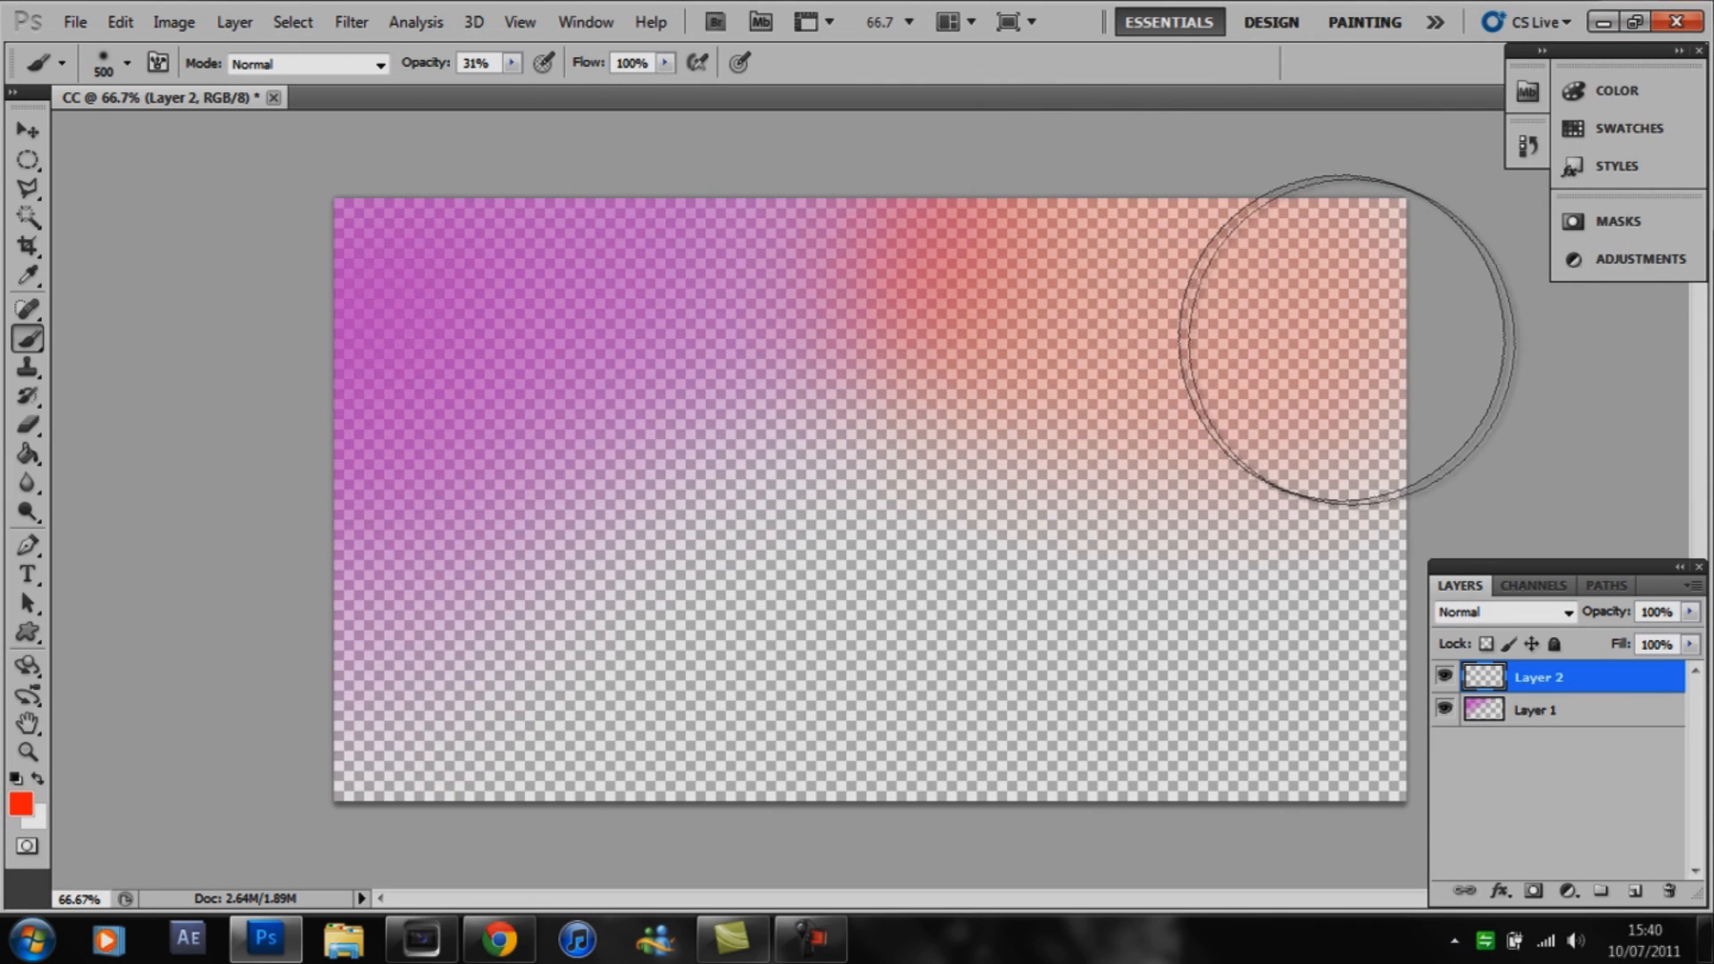
pyautogui.moveTo(1301, 486)
pyautogui.mouseDown()
pyautogui.moveTo(1262, 333)
pyautogui.moveTo(1409, 364)
pyautogui.moveTo(1249, 308)
pyautogui.moveTo(1148, 230)
pyautogui.moveTo(1396, 241)
pyautogui.moveTo(1435, 268)
pyautogui.mouseUp()
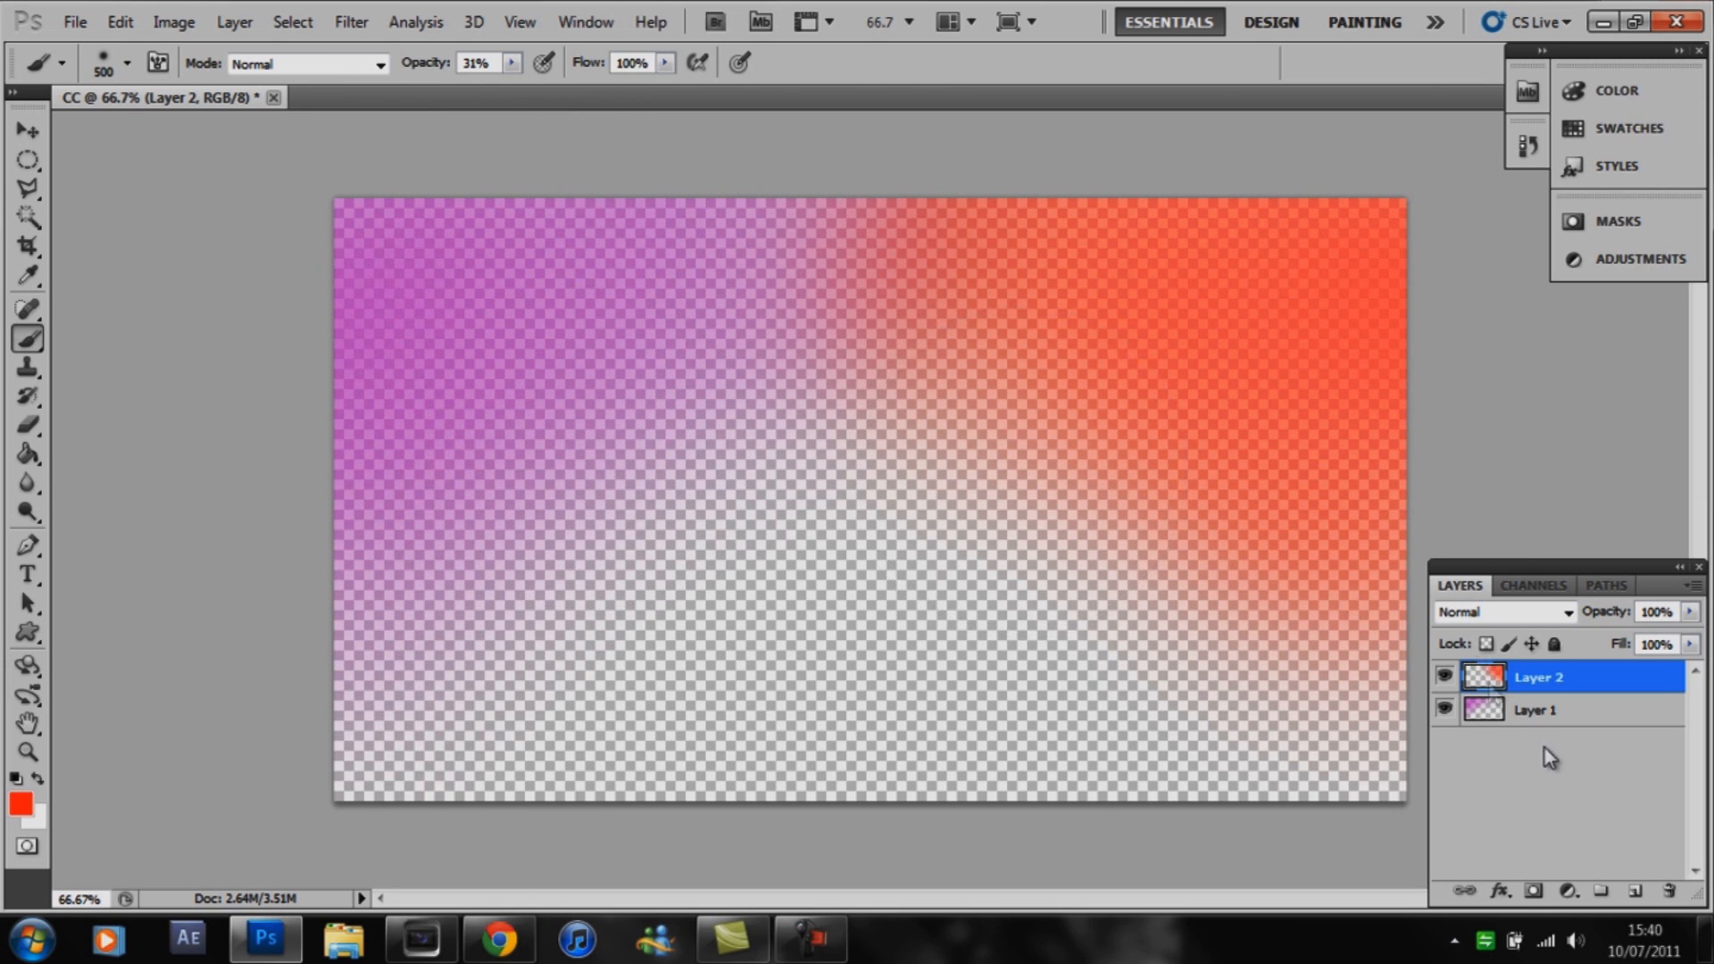
pyautogui.moveTo(974, 384); pyautogui.dragTo(895, 371)
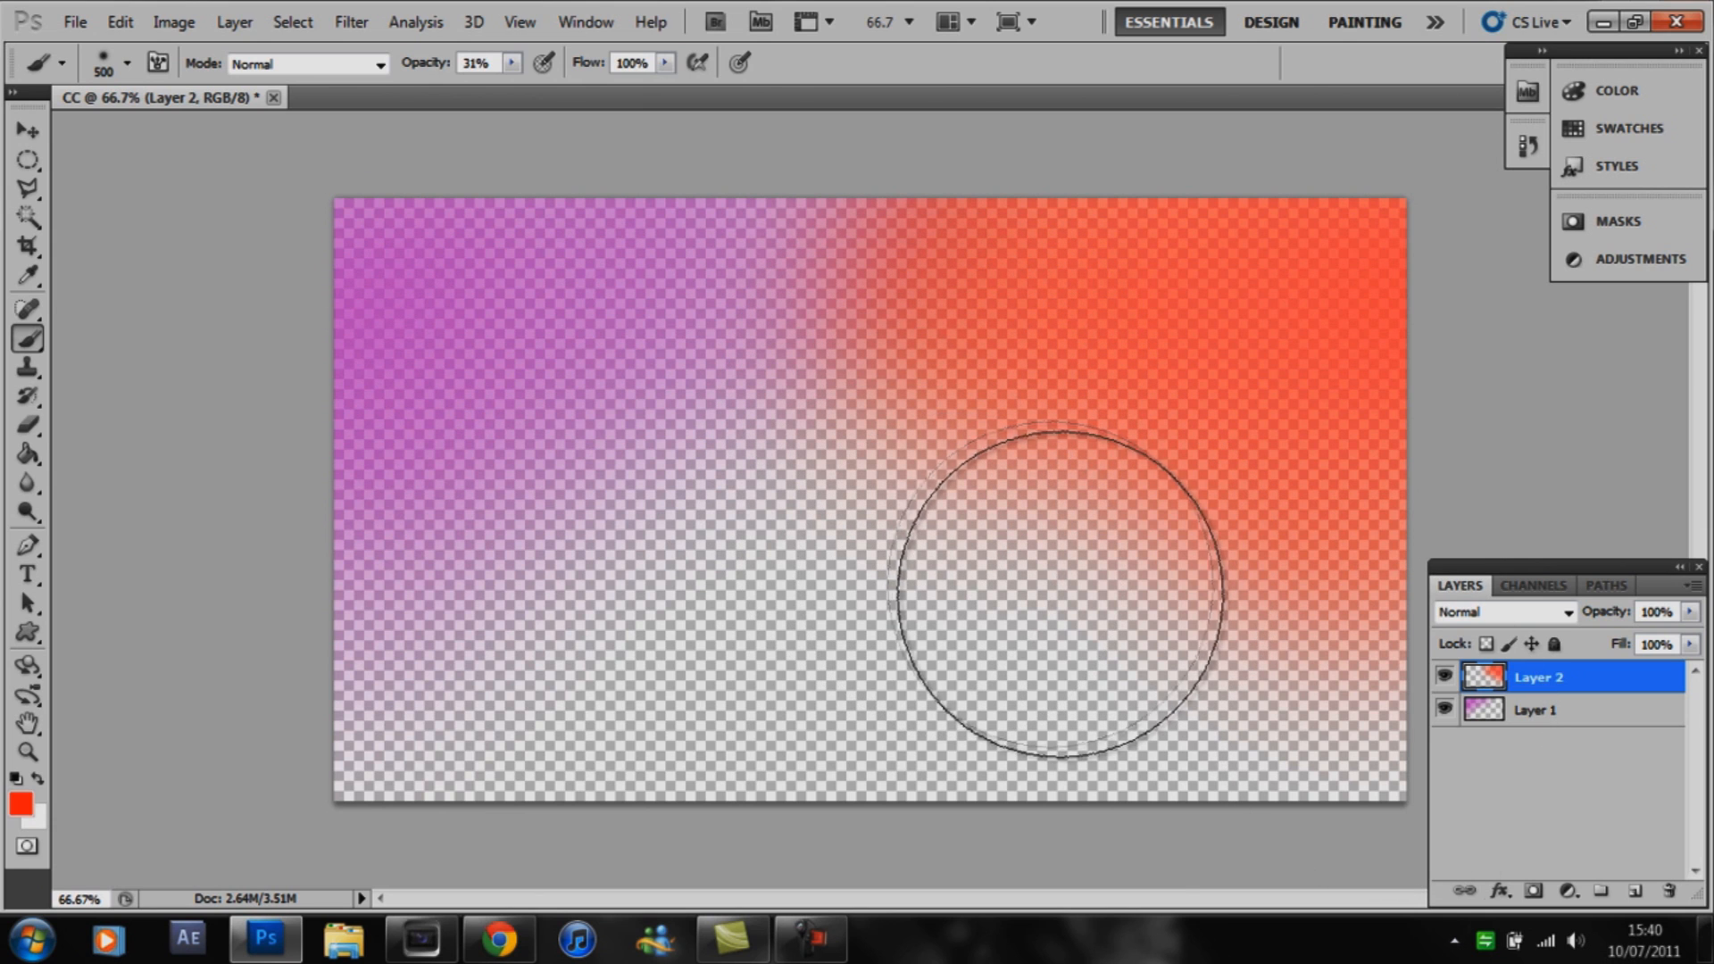
# Add a third layer and paint the lower-left area of the canvas in yellow fcff00.
pyautogui.click(1634, 891)
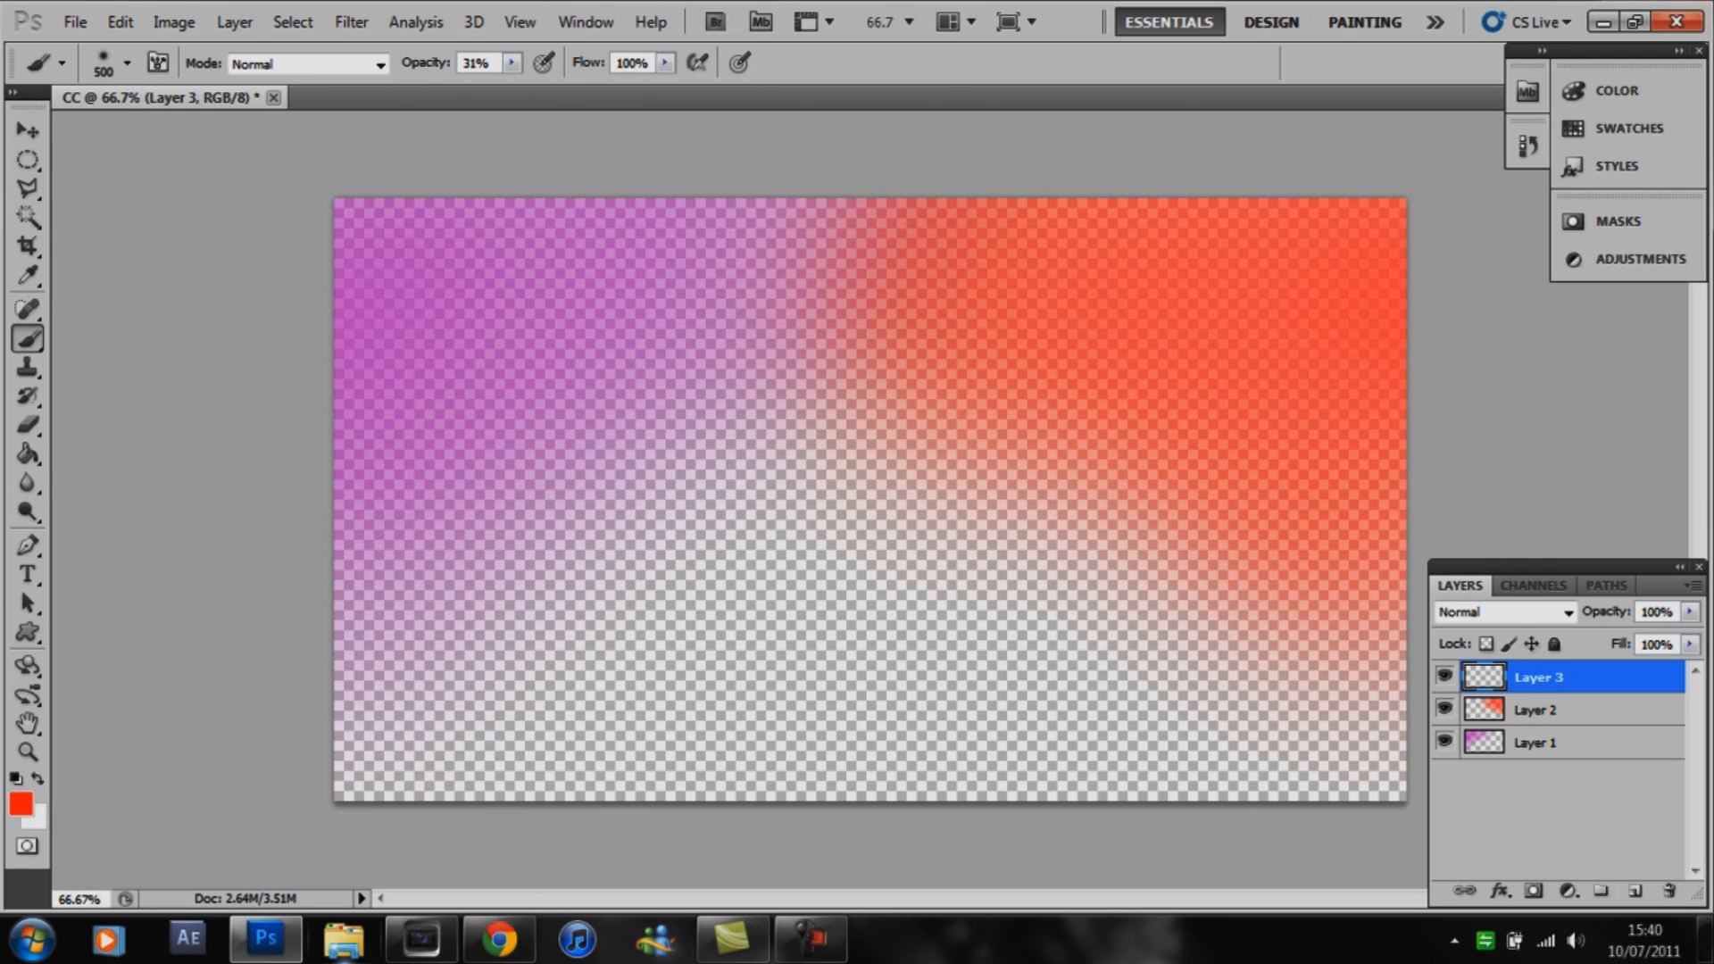
pyautogui.click(18, 813)
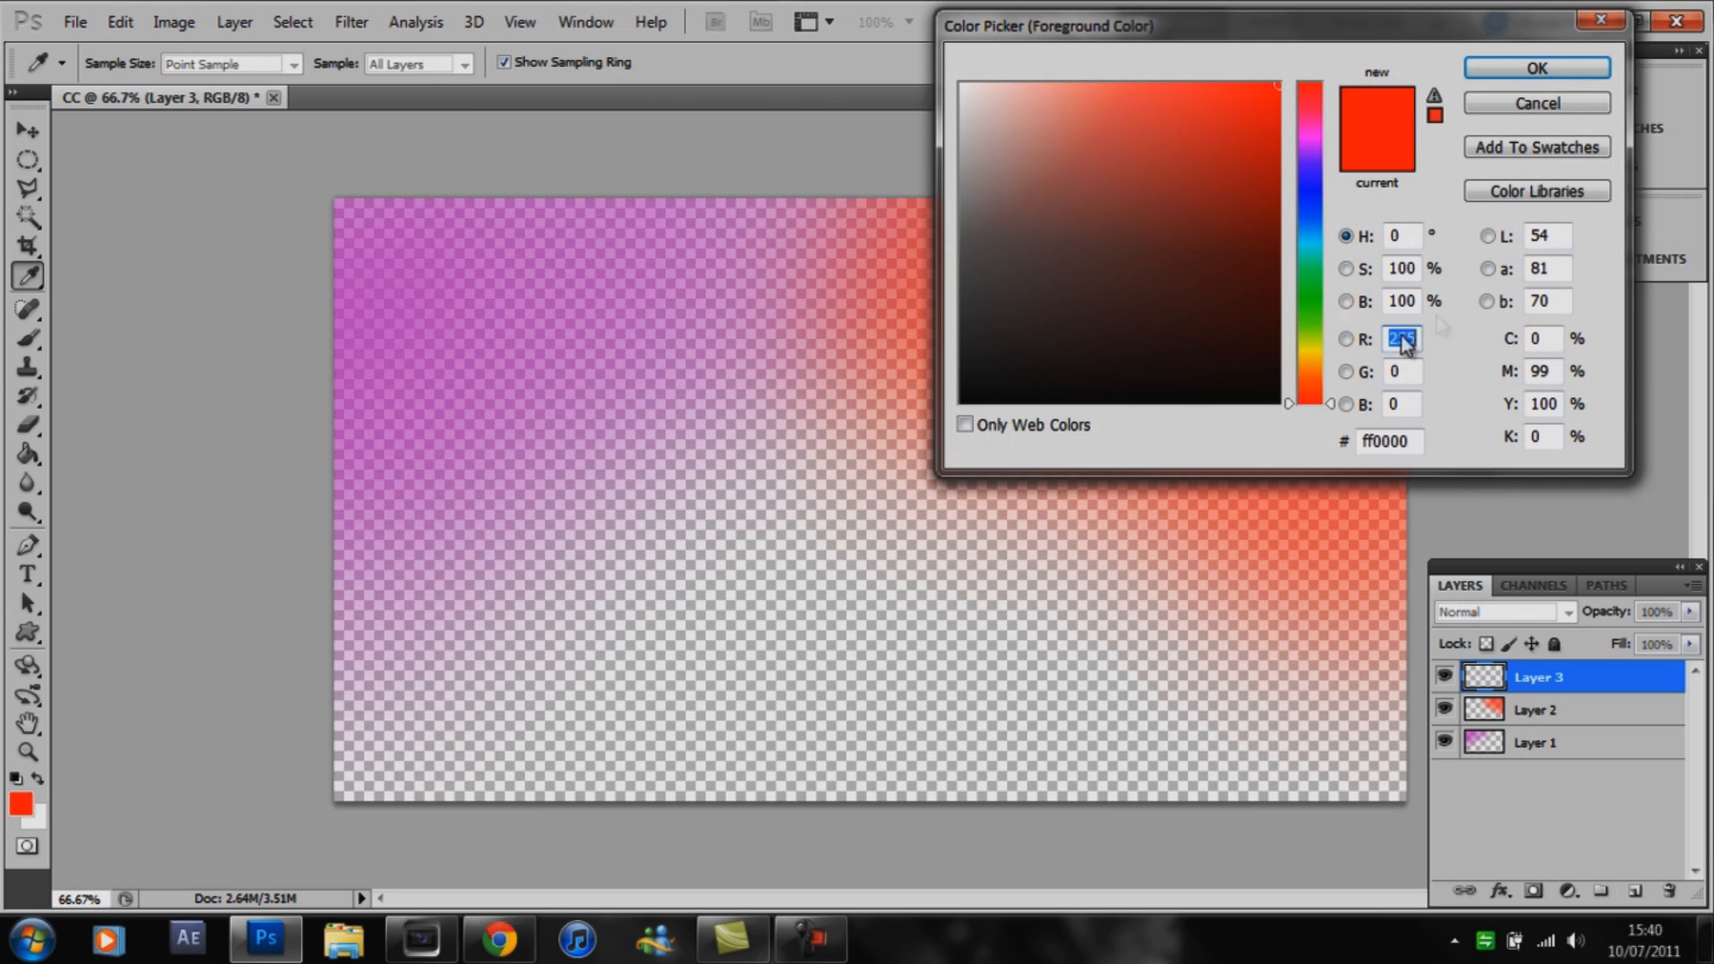
pyautogui.moveTo(1308, 356); pyautogui.dragTo(1310, 351)
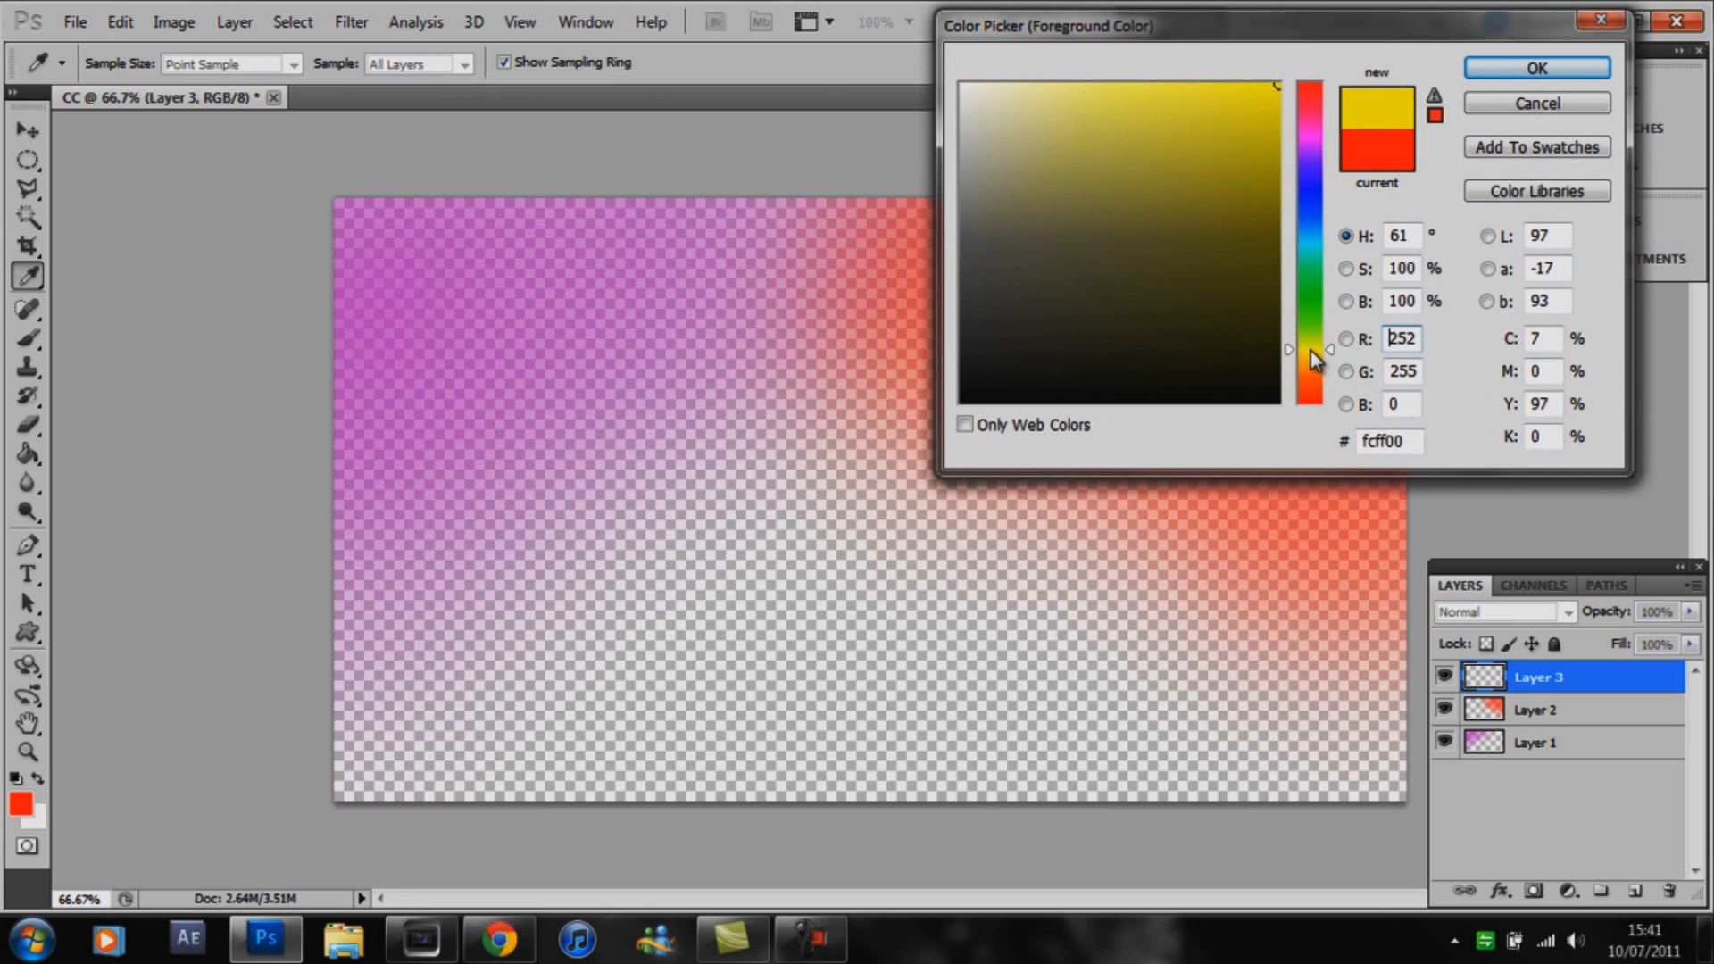
pyautogui.click(1564, 73)
pyautogui.press('b')
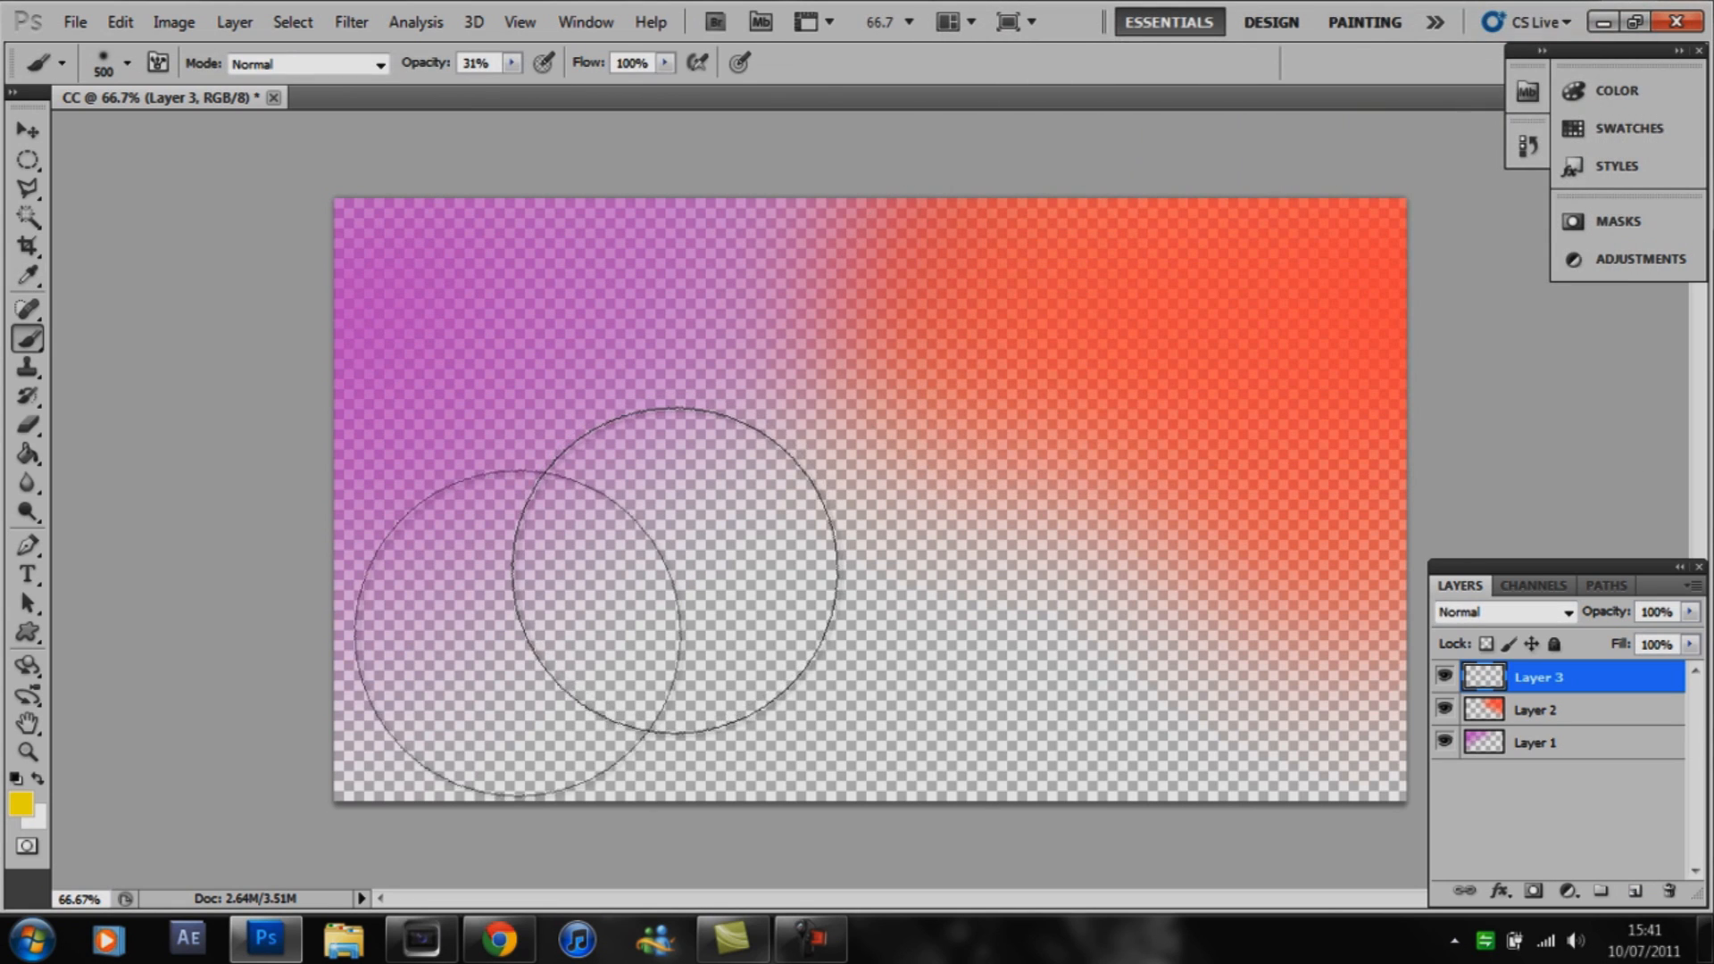
pyautogui.moveTo(286, 670)
pyautogui.mouseDown()
pyautogui.moveTo(596, 661)
pyautogui.moveTo(619, 620)
pyautogui.moveTo(249, 577)
pyautogui.moveTo(630, 592)
pyautogui.moveTo(866, 553)
pyautogui.mouseUp()
pyautogui.moveTo(806, 632)
pyautogui.mouseDown()
pyautogui.moveTo(321, 777)
pyautogui.moveTo(363, 765)
pyautogui.moveTo(393, 807)
pyautogui.moveTo(276, 651)
pyautogui.mouseUp()
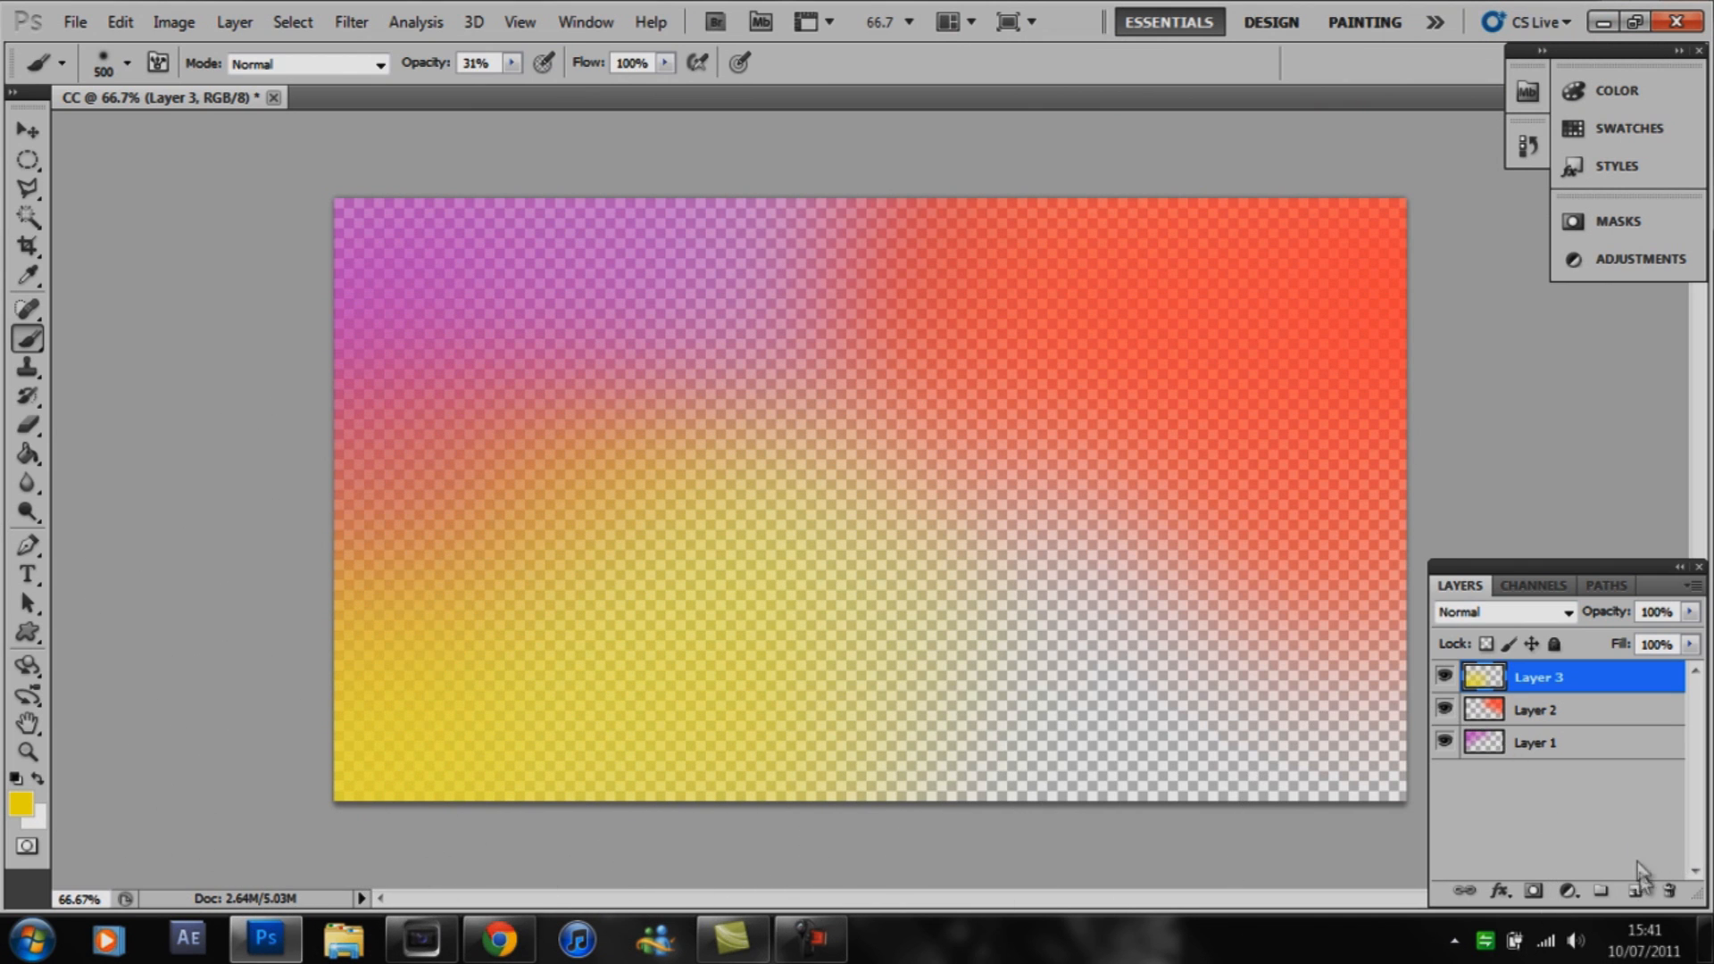
# Add a fourth layer and paint the lower-right area of the canvas green.
pyautogui.click(1635, 890)
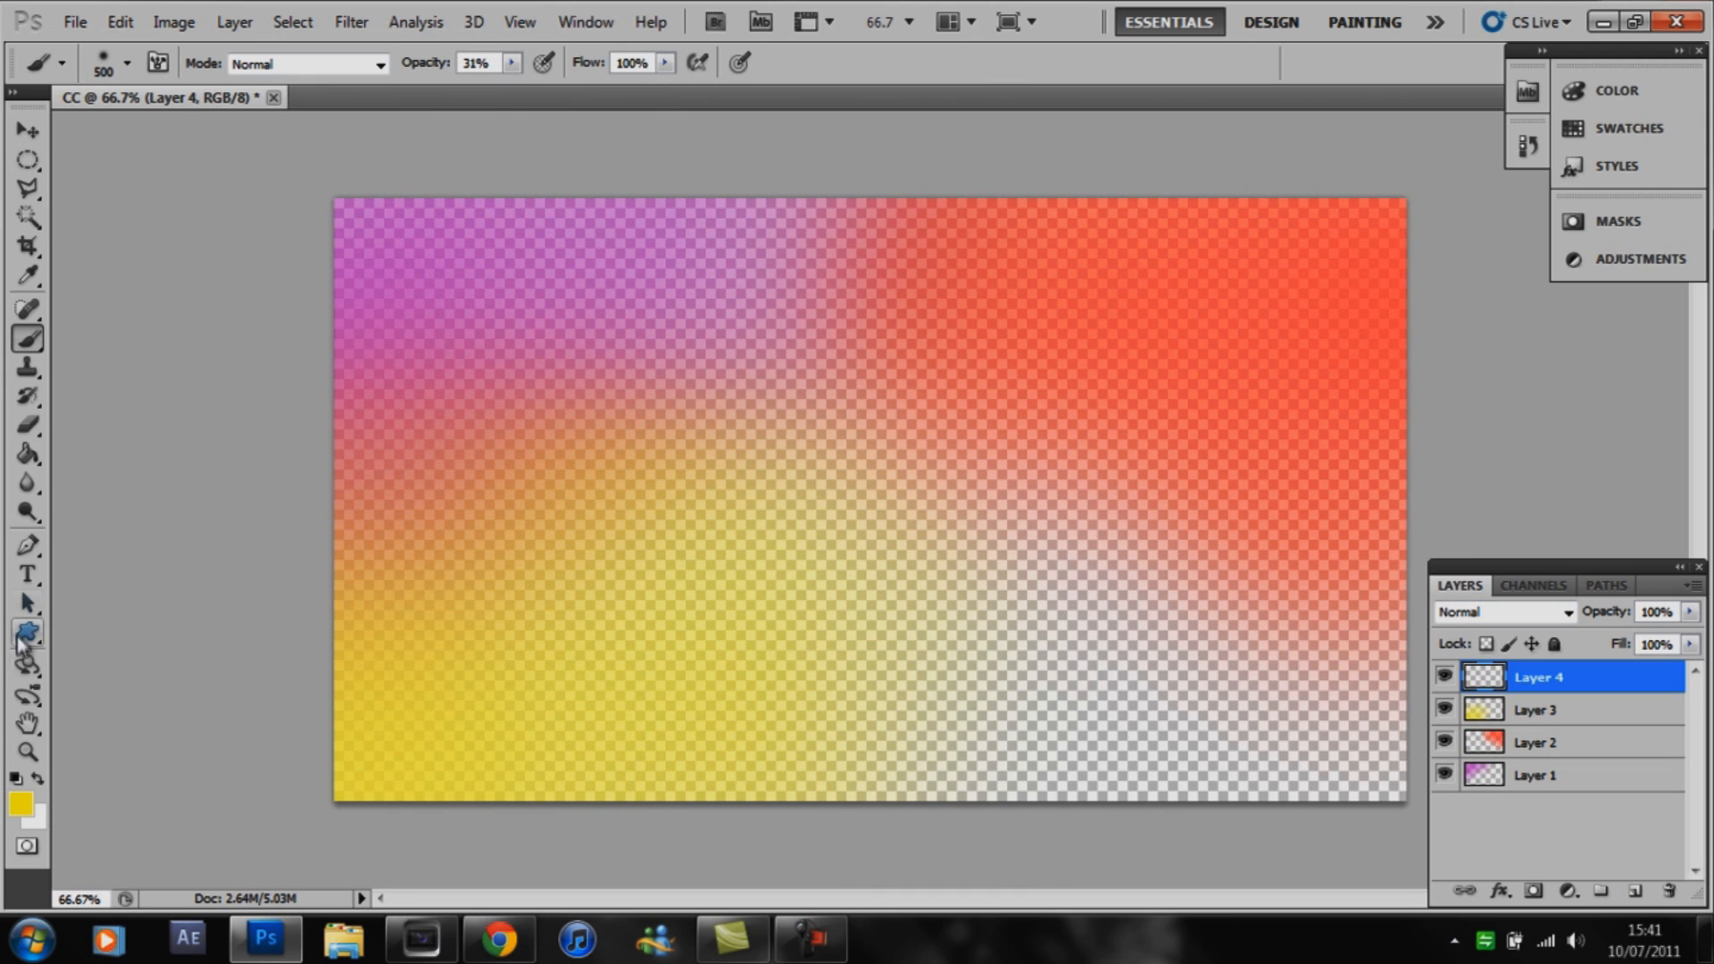
pyautogui.click(22, 808)
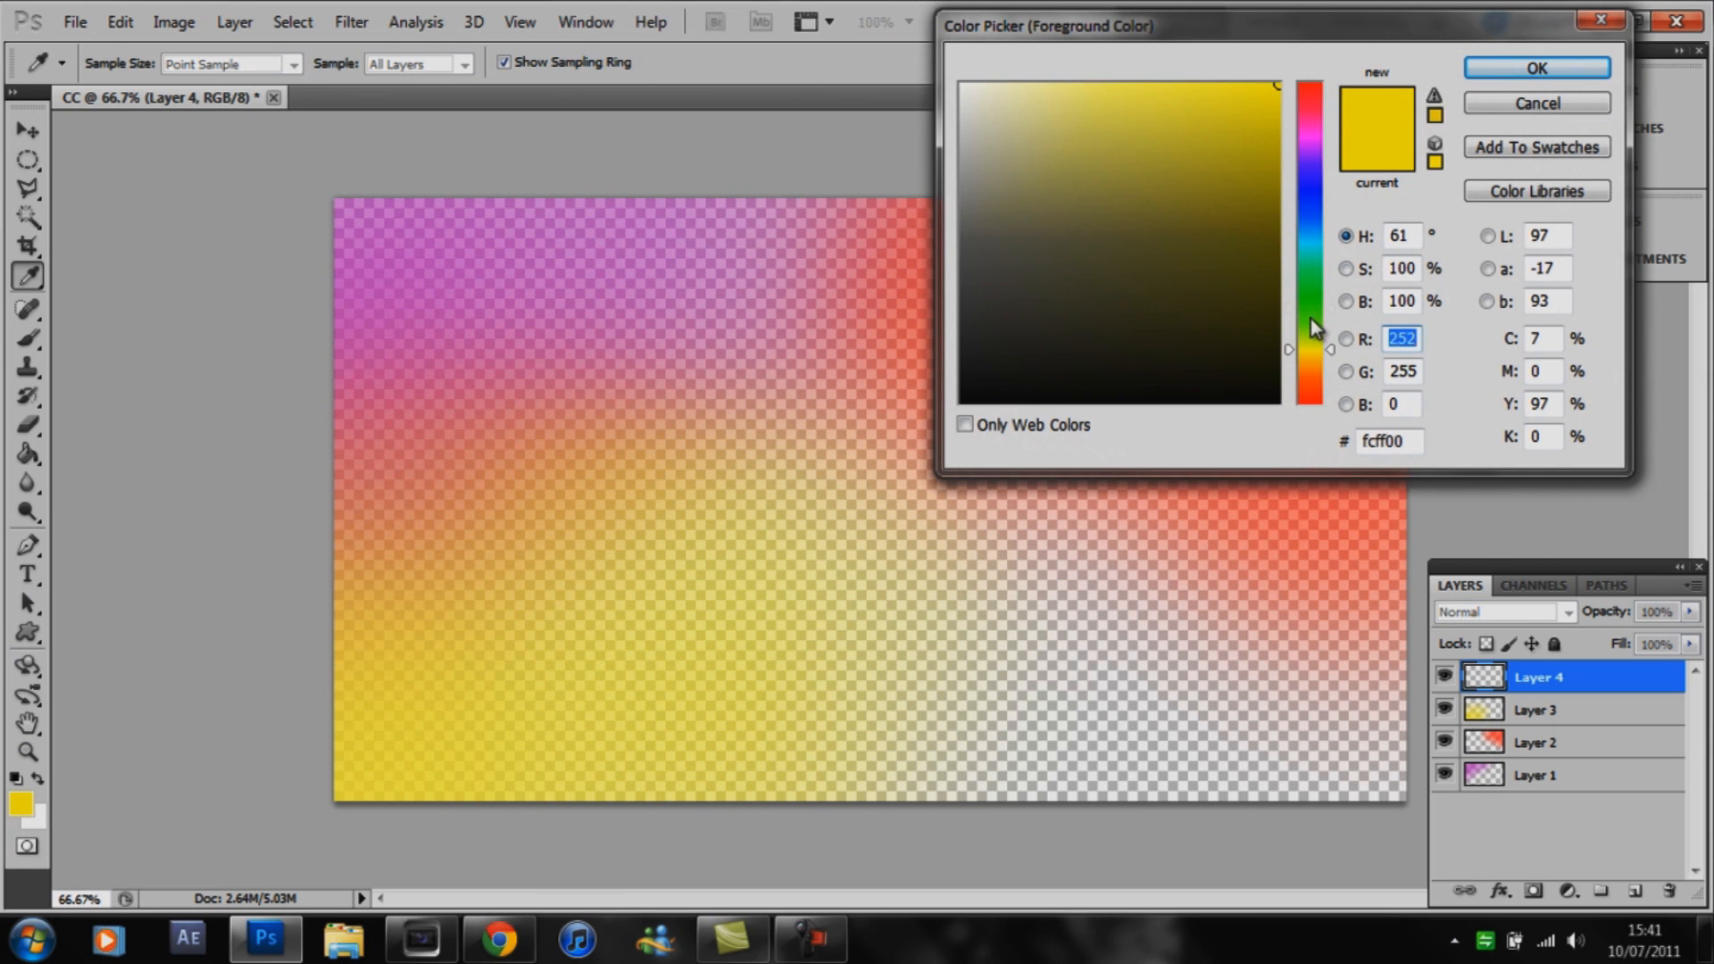
pyautogui.moveTo(1310, 318); pyautogui.dragTo(1311, 298)
pyautogui.moveTo(918, 708)
pyautogui.mouseDown()
pyautogui.moveTo(1056, 753)
pyautogui.moveTo(1401, 622)
pyautogui.moveTo(1309, 593)
pyautogui.moveTo(1396, 401)
pyautogui.moveTo(1110, 822)
pyautogui.moveTo(1359, 829)
pyautogui.mouseUp()
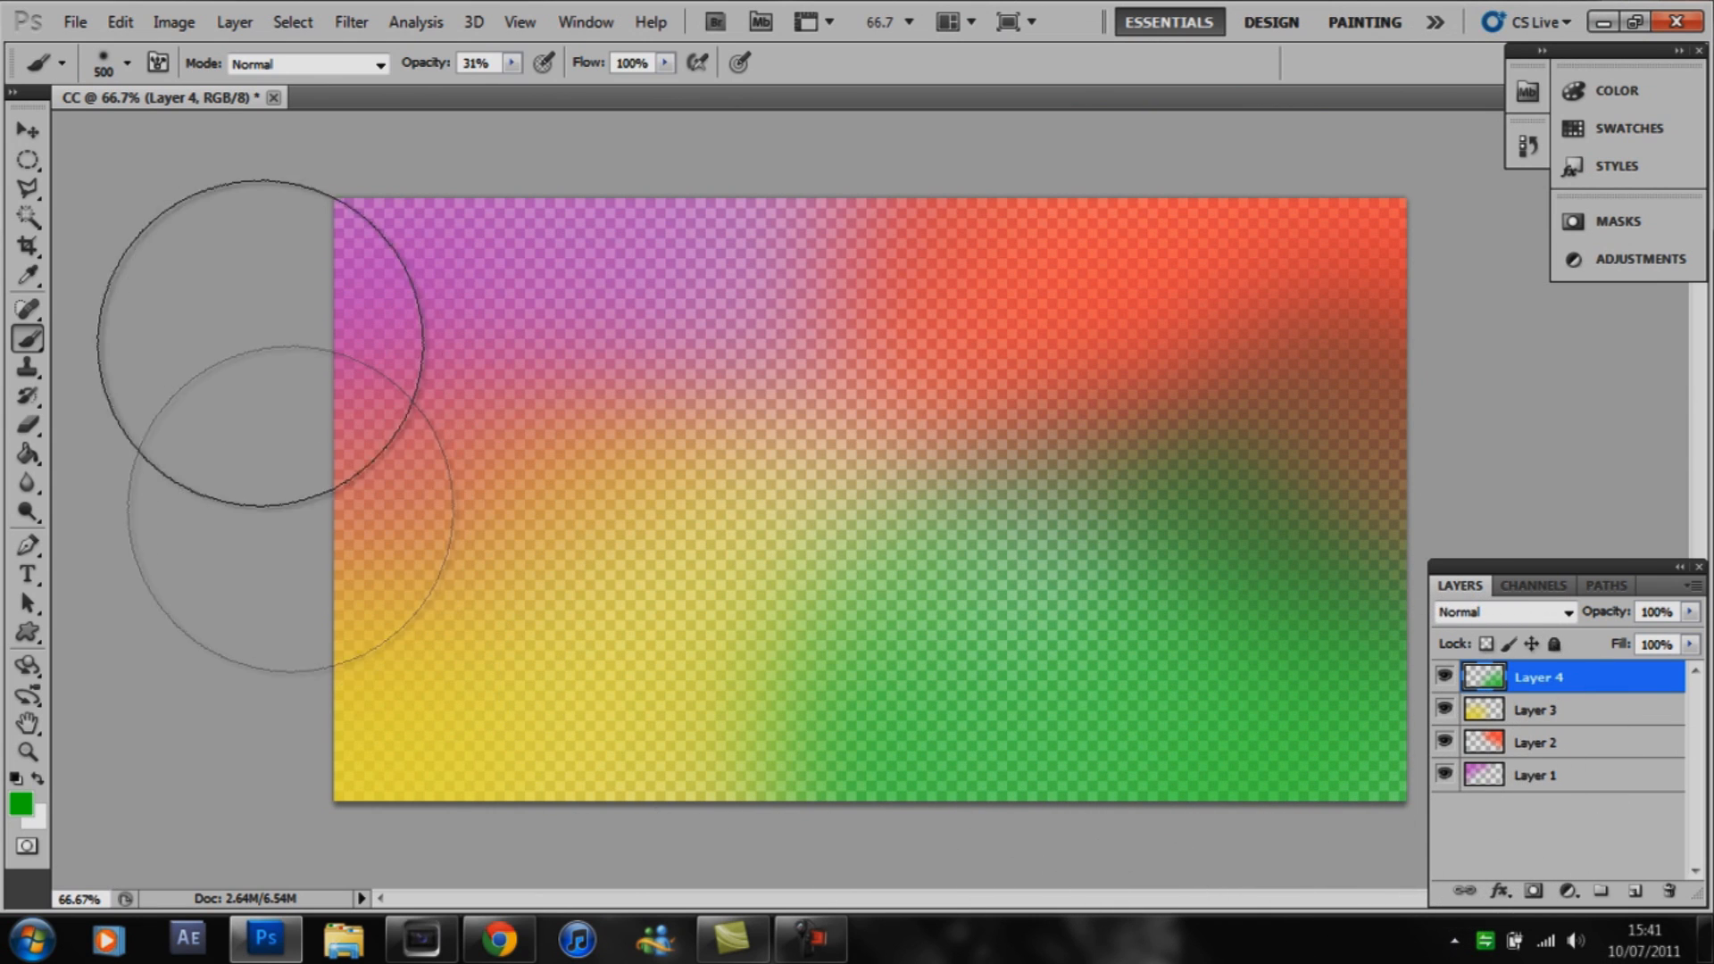
# Save the painting as a non-interlaced PNG named Colour overlay in the Youtube CC tut folder, replacing the existing file.
pyautogui.click(77, 22)
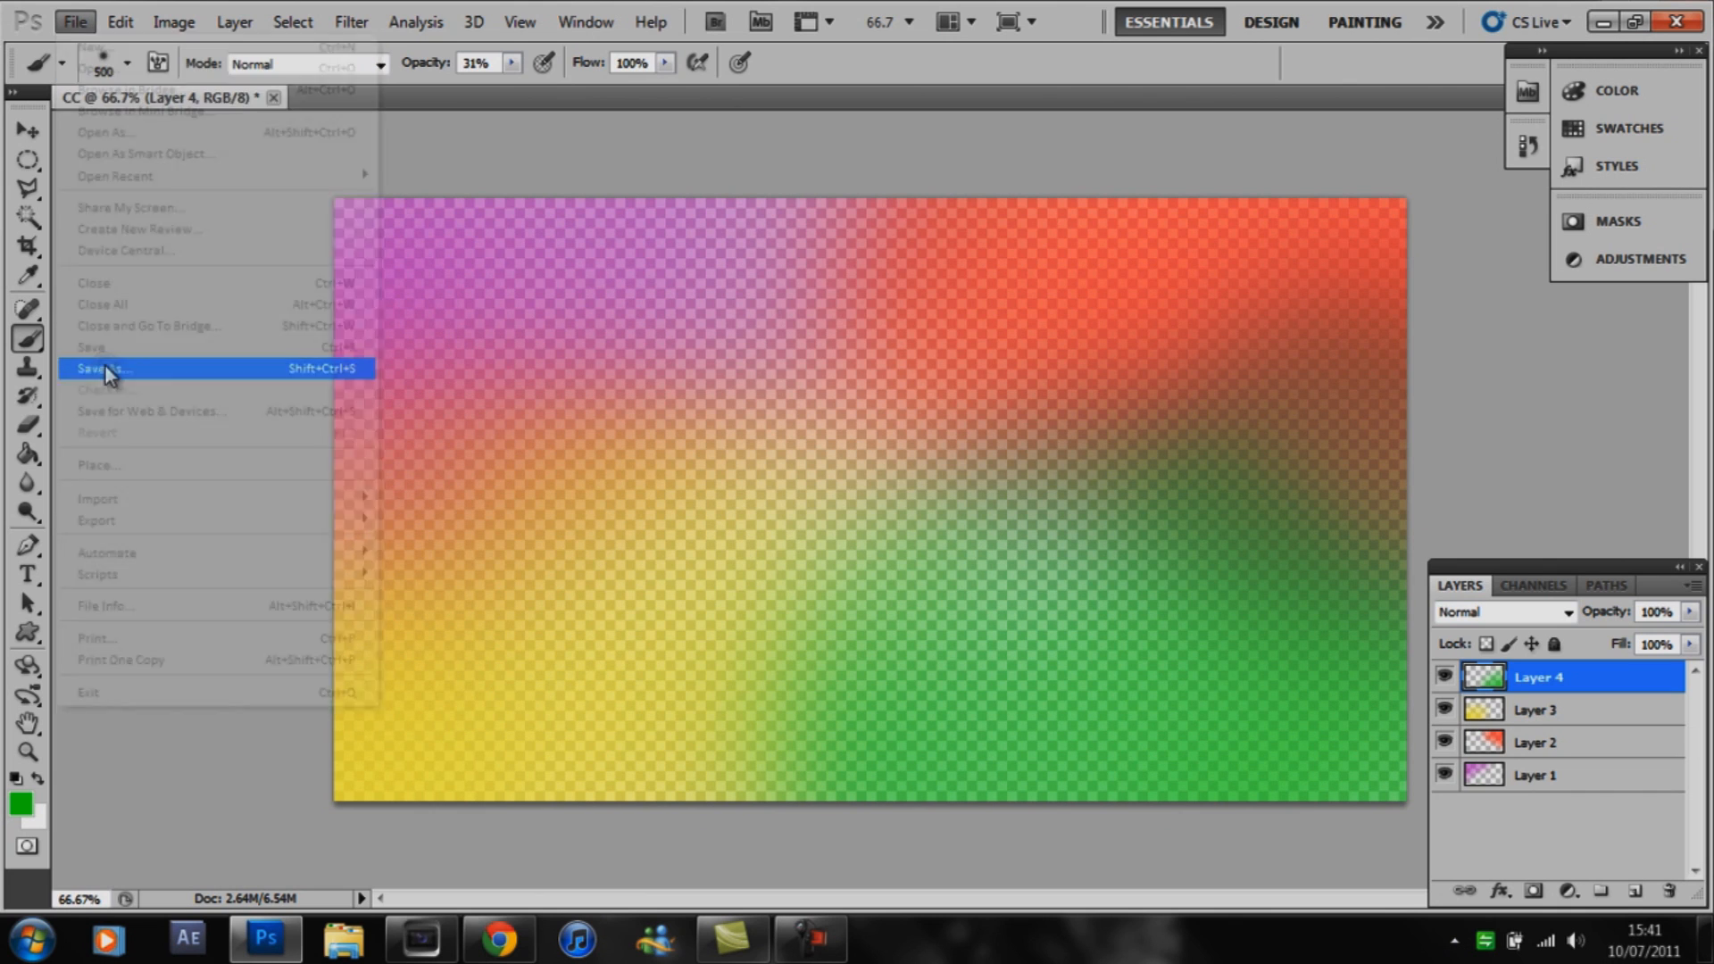
pyautogui.click(105, 368)
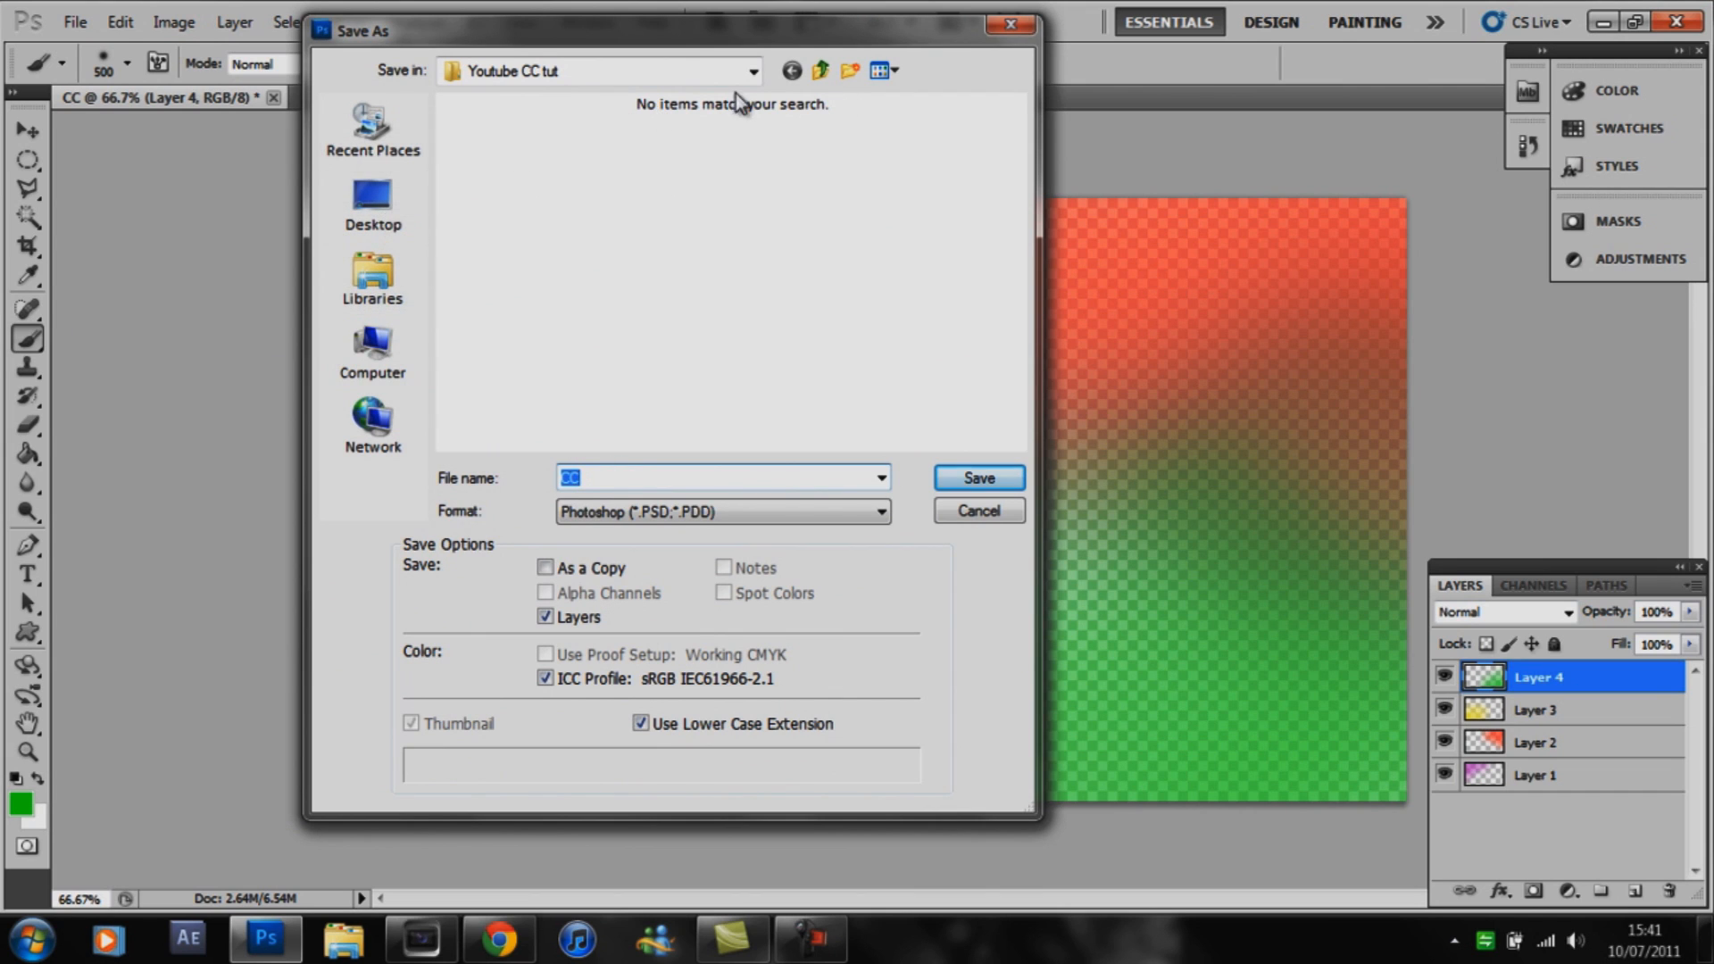
pyautogui.click(626, 514)
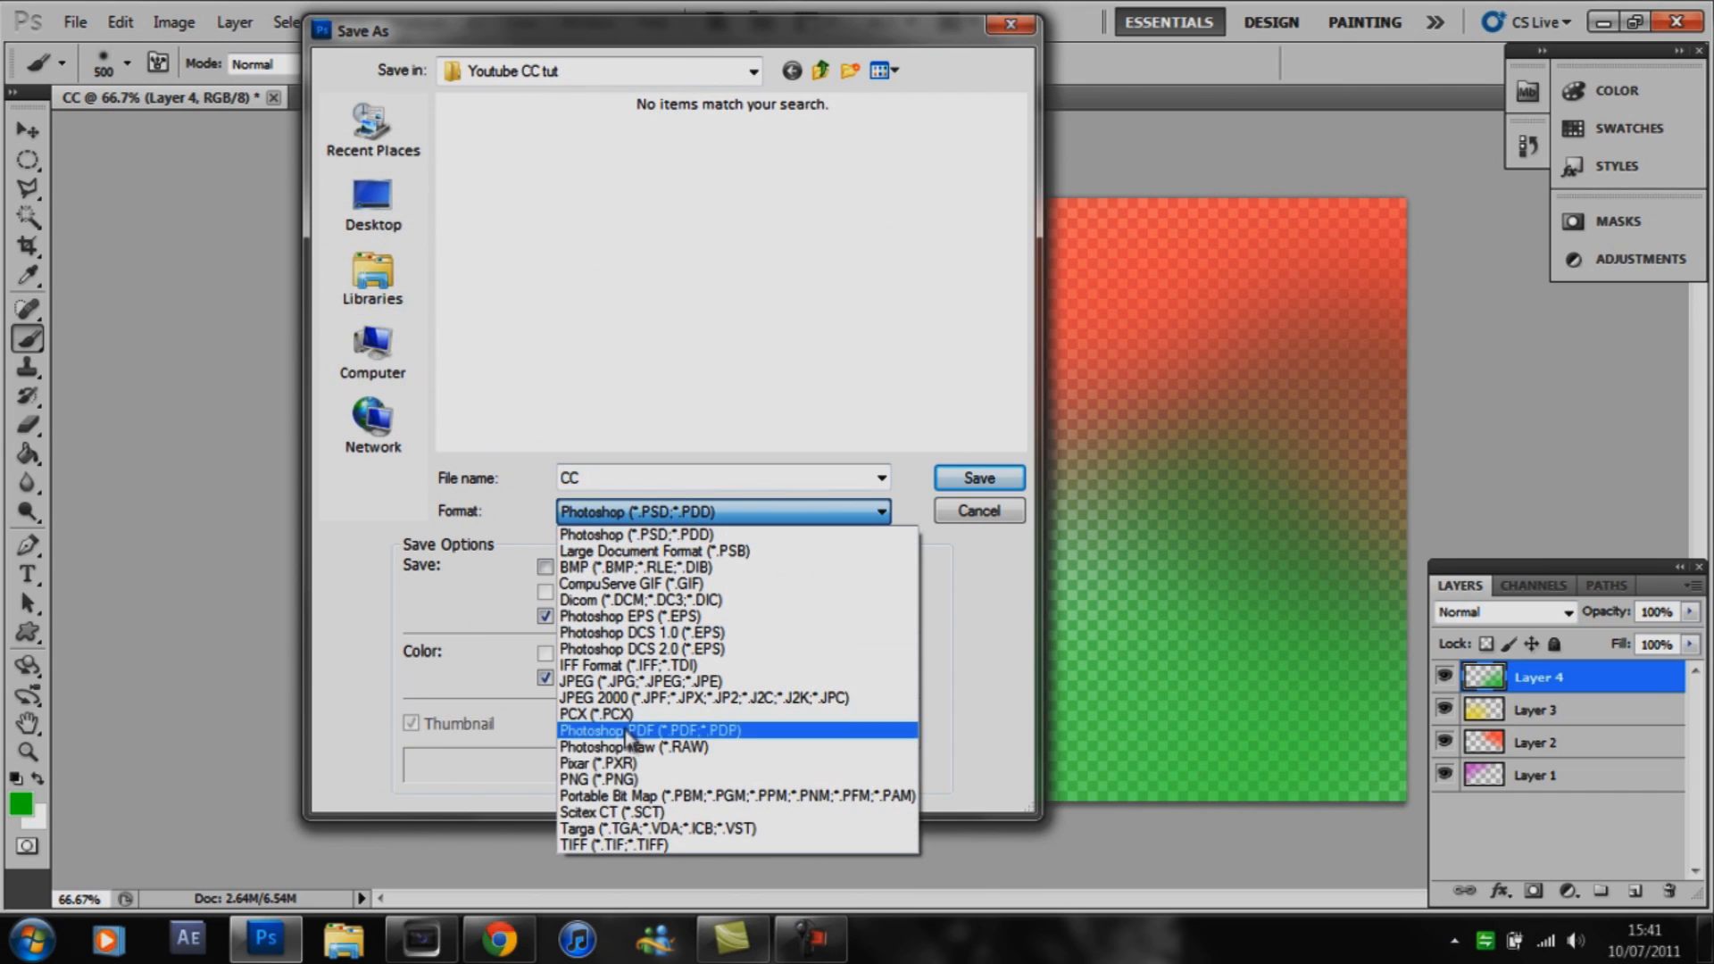
pyautogui.click(600, 778)
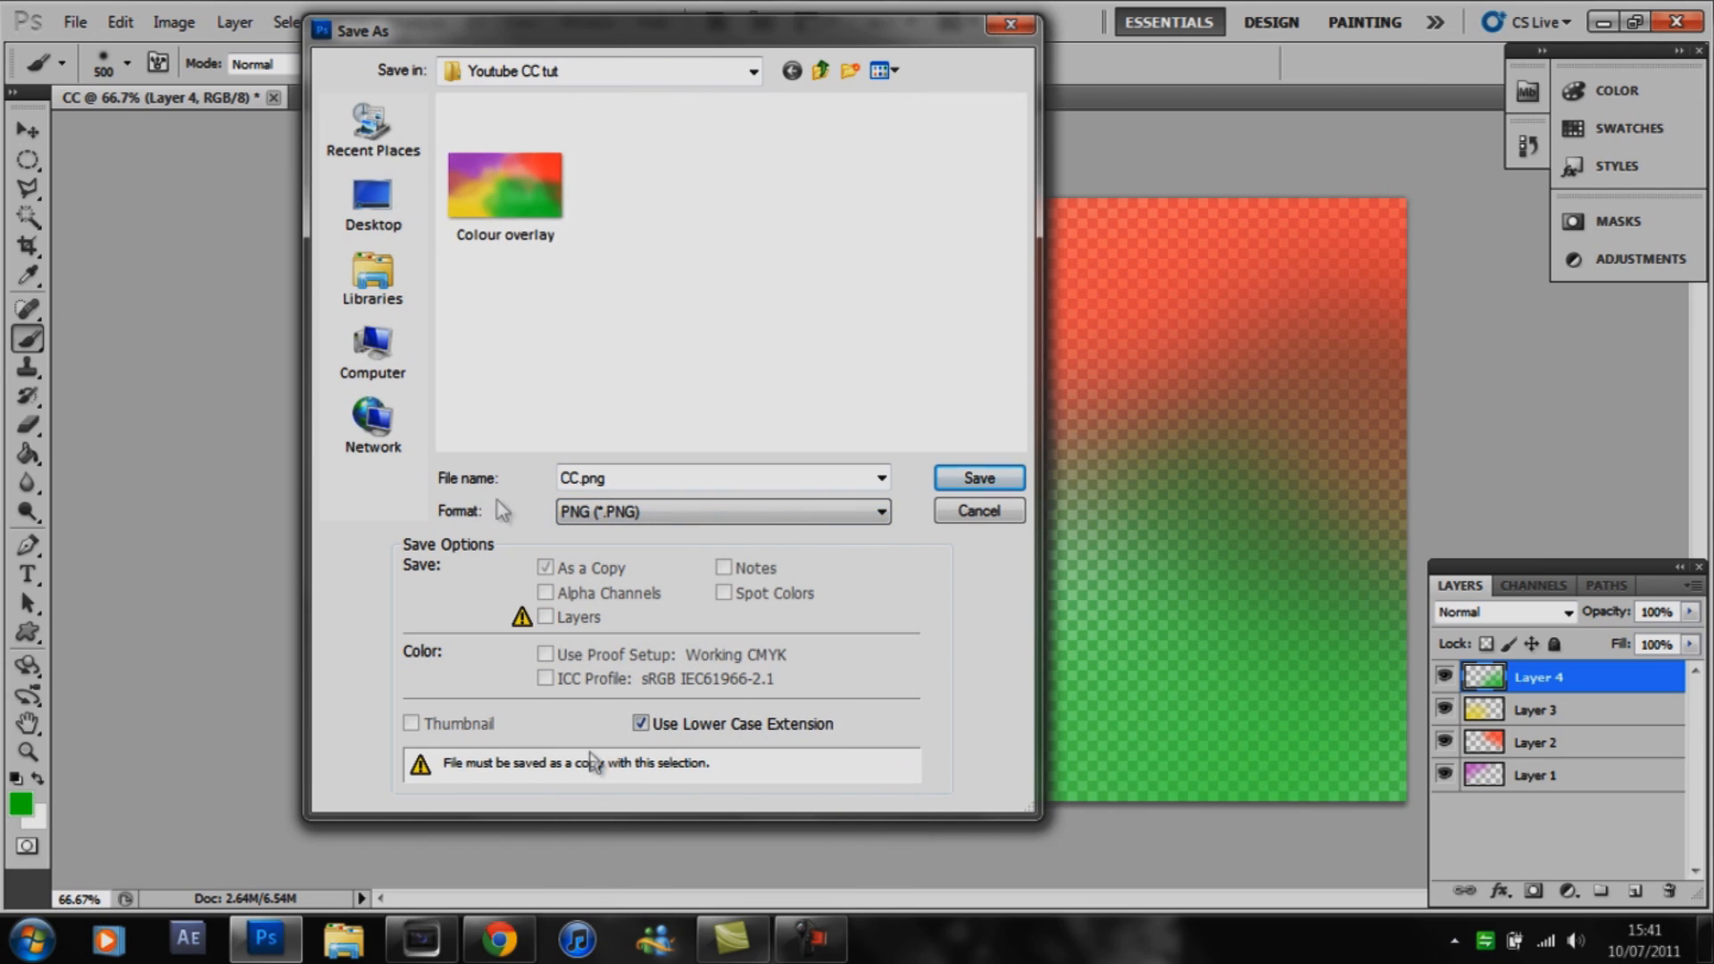
pyautogui.click(515, 200)
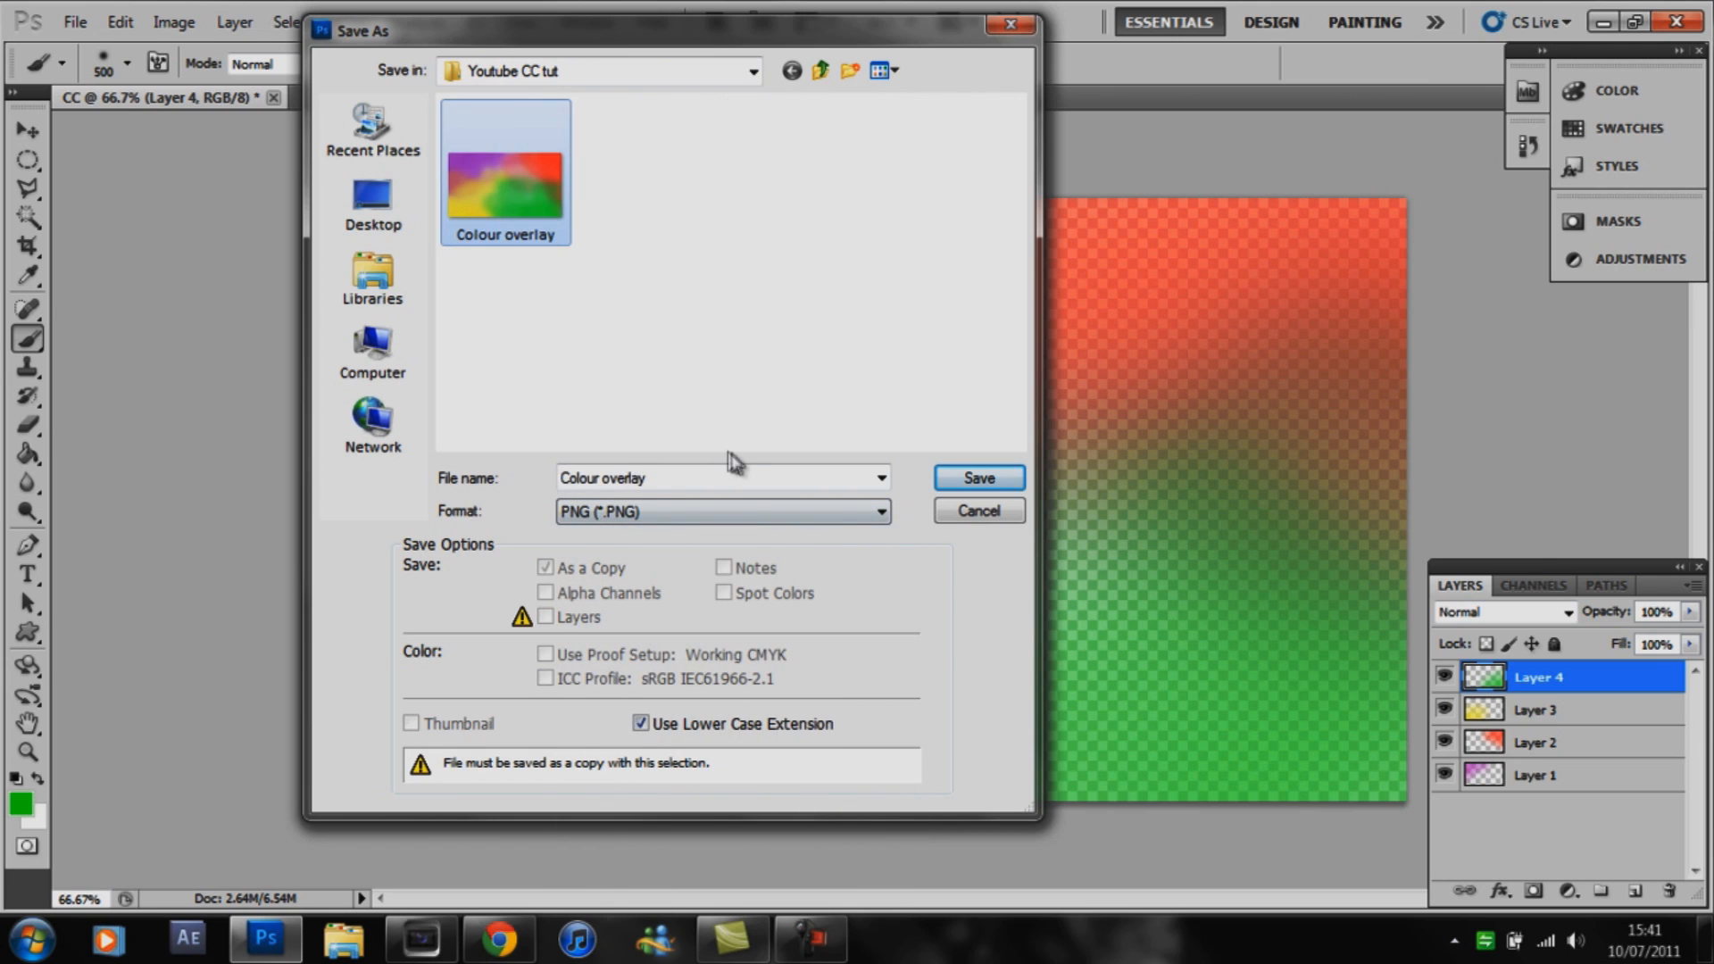
pyautogui.click(581, 518)
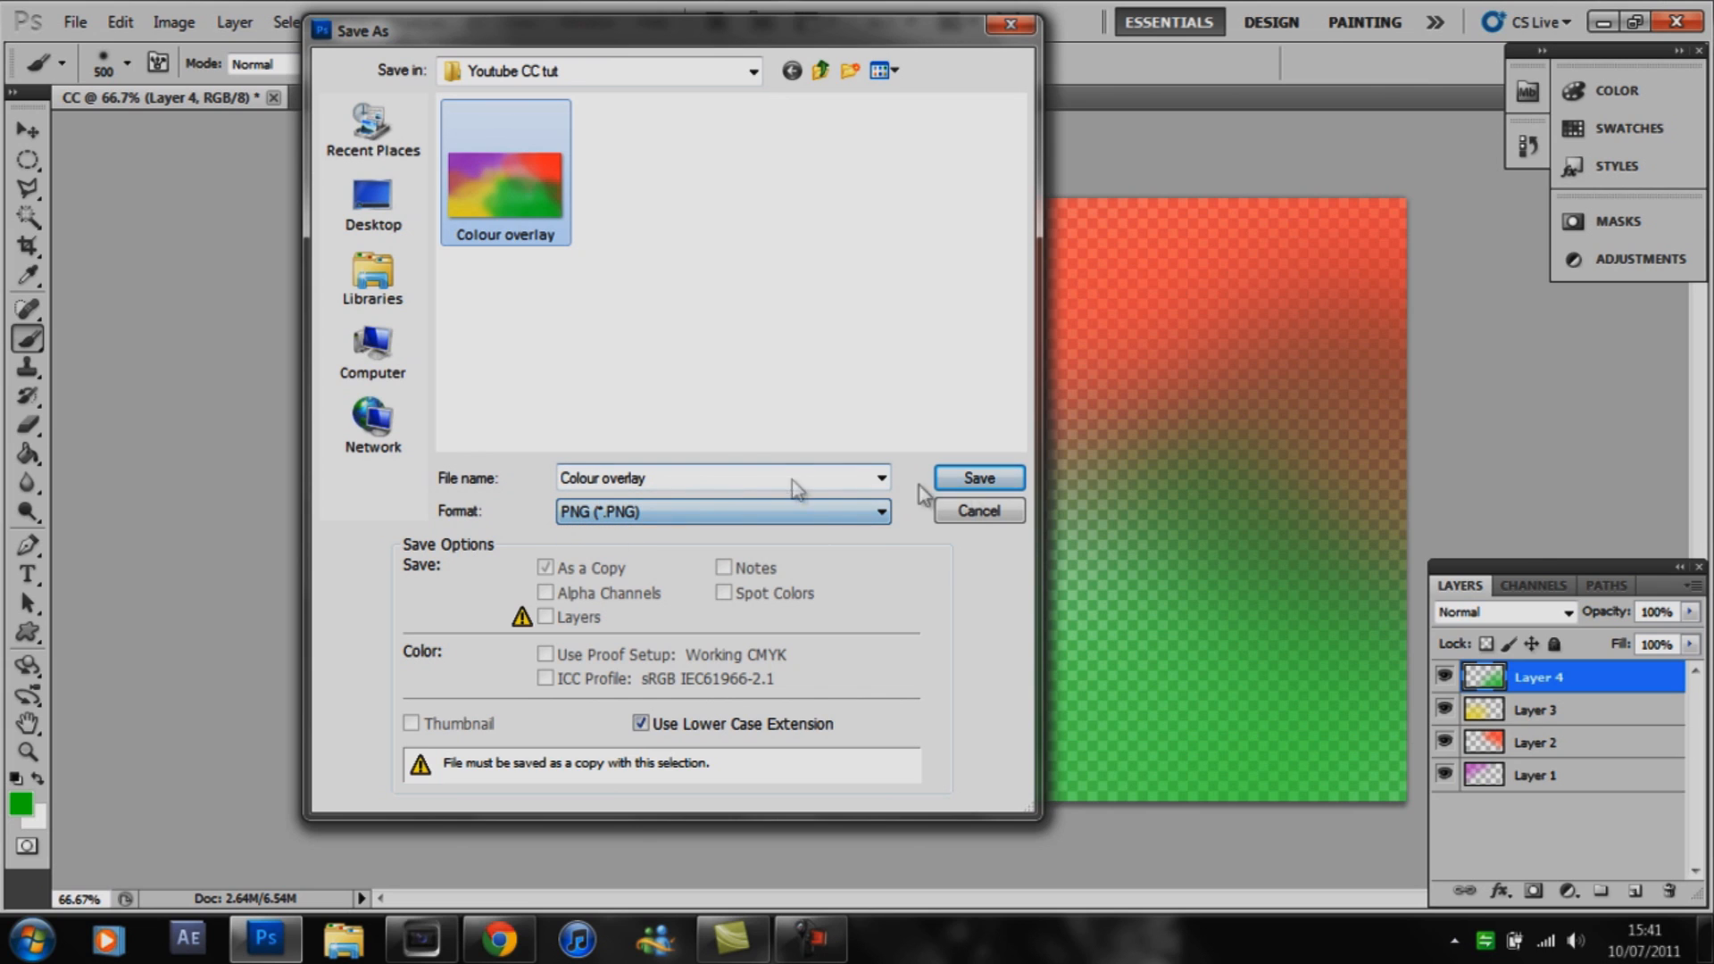
pyautogui.click(969, 482)
pyautogui.click(812, 370)
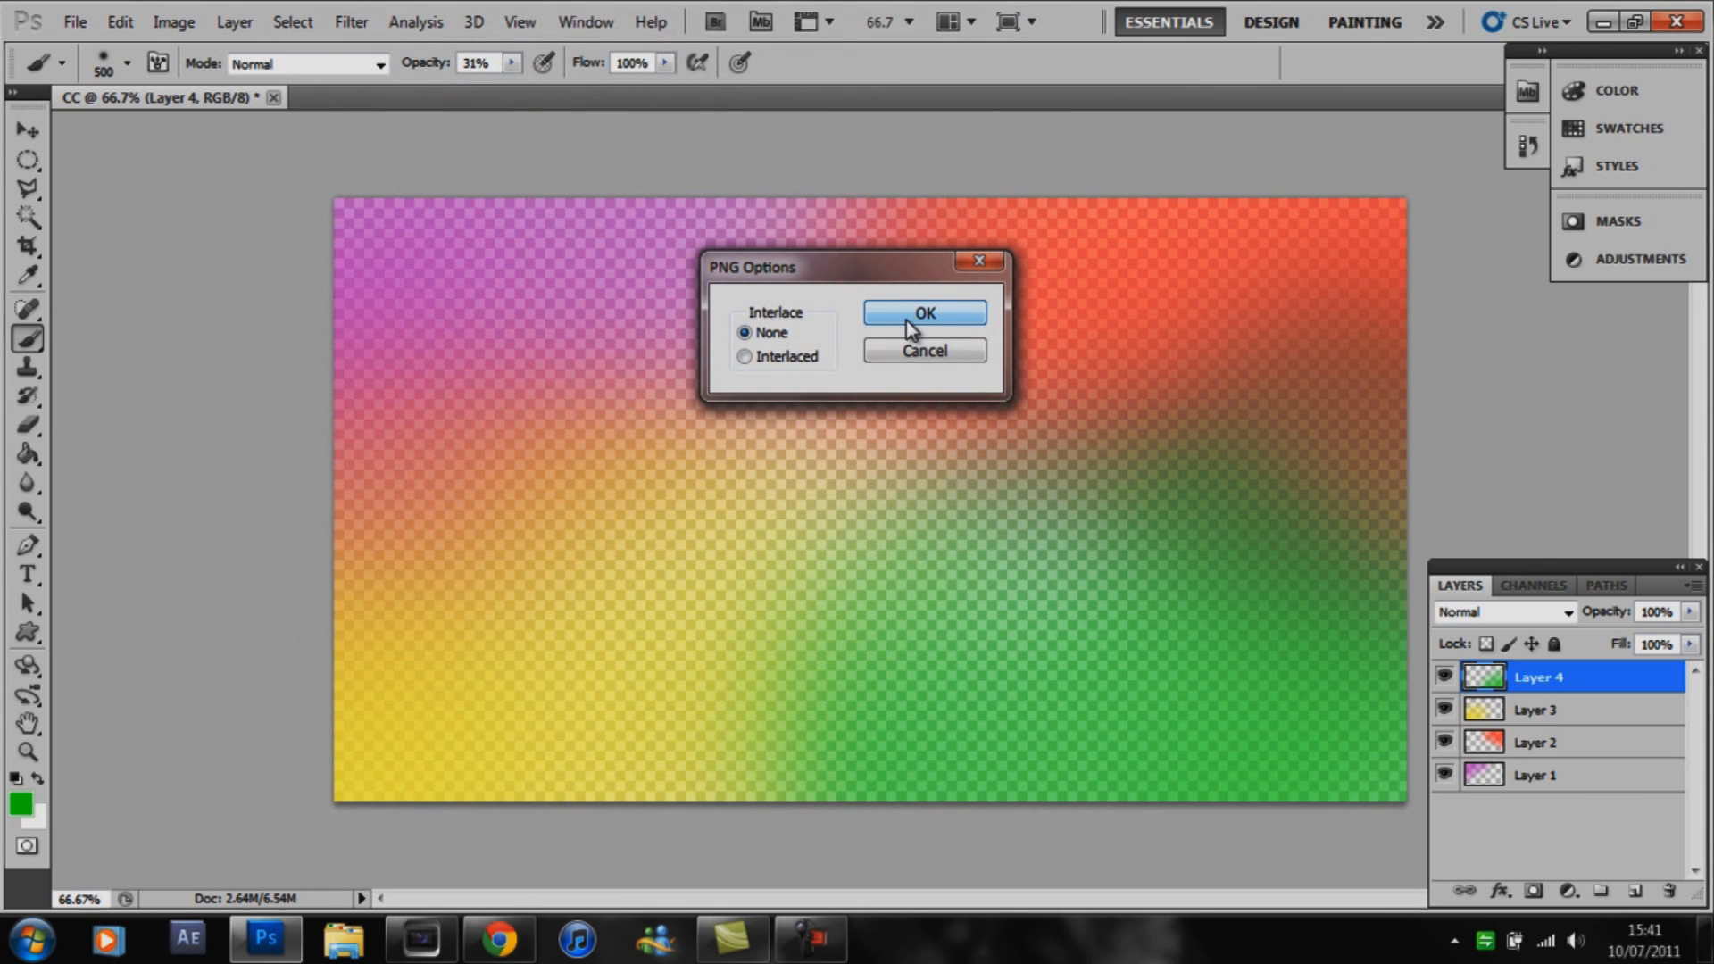
pyautogui.click(908, 329)
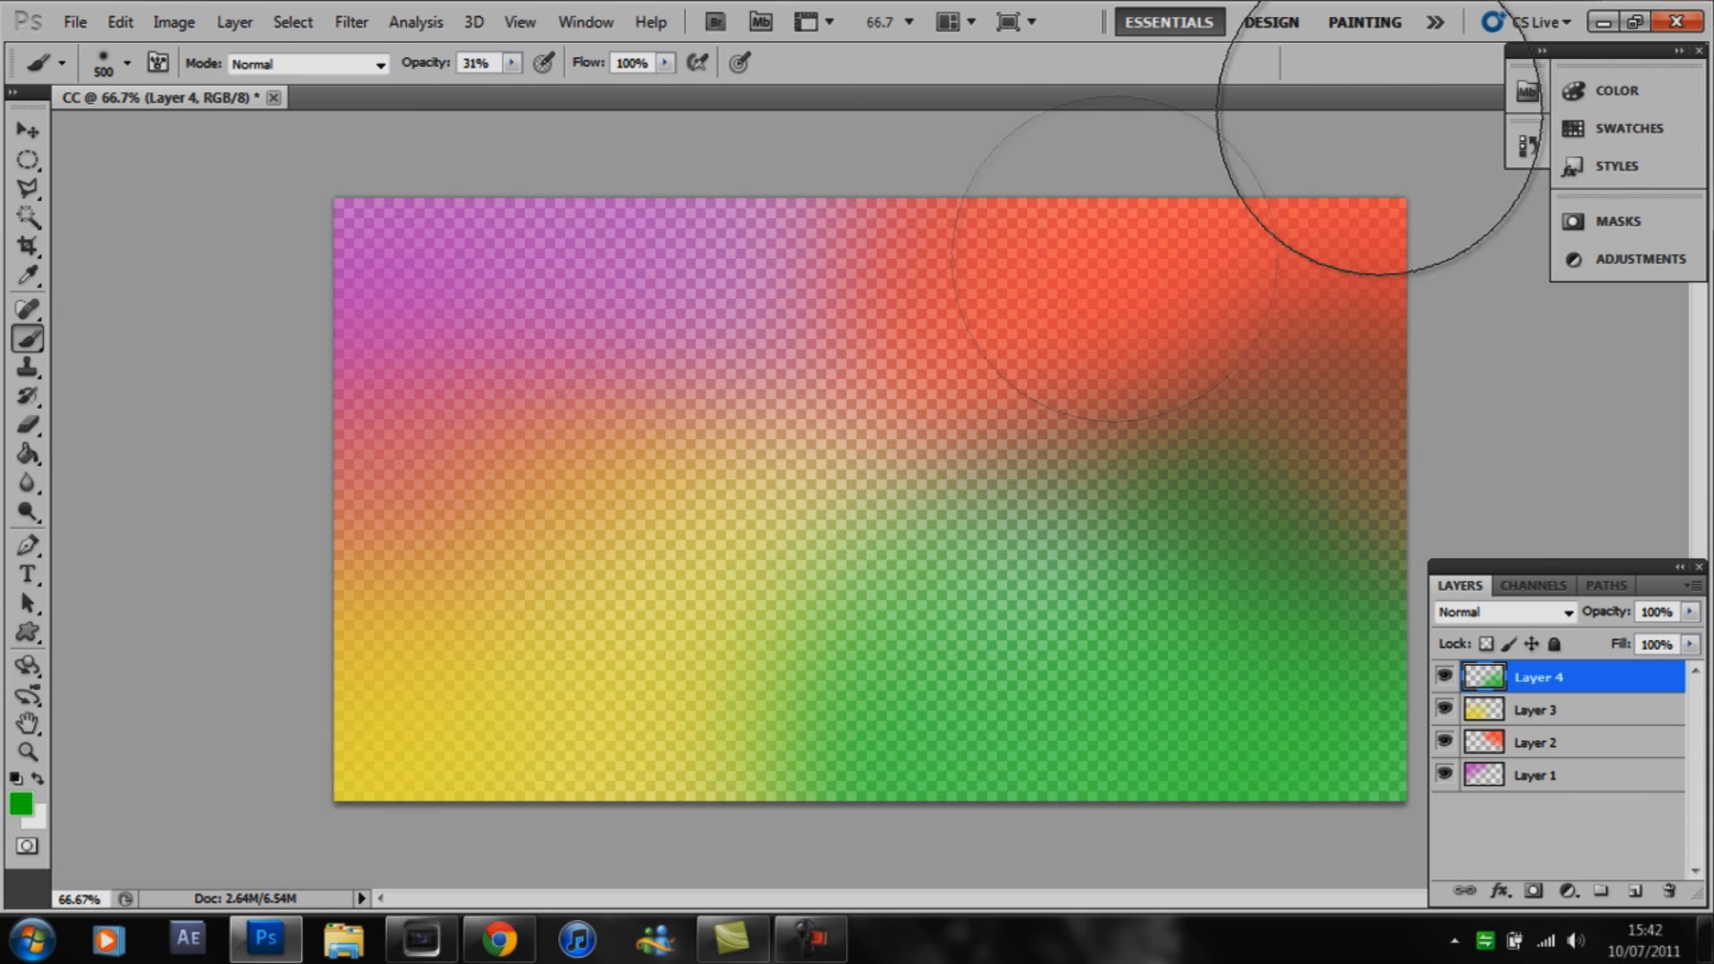
# Switch to Vegas Pro and insert a new video track above the gameplay track.
pyautogui.click(1604, 23)
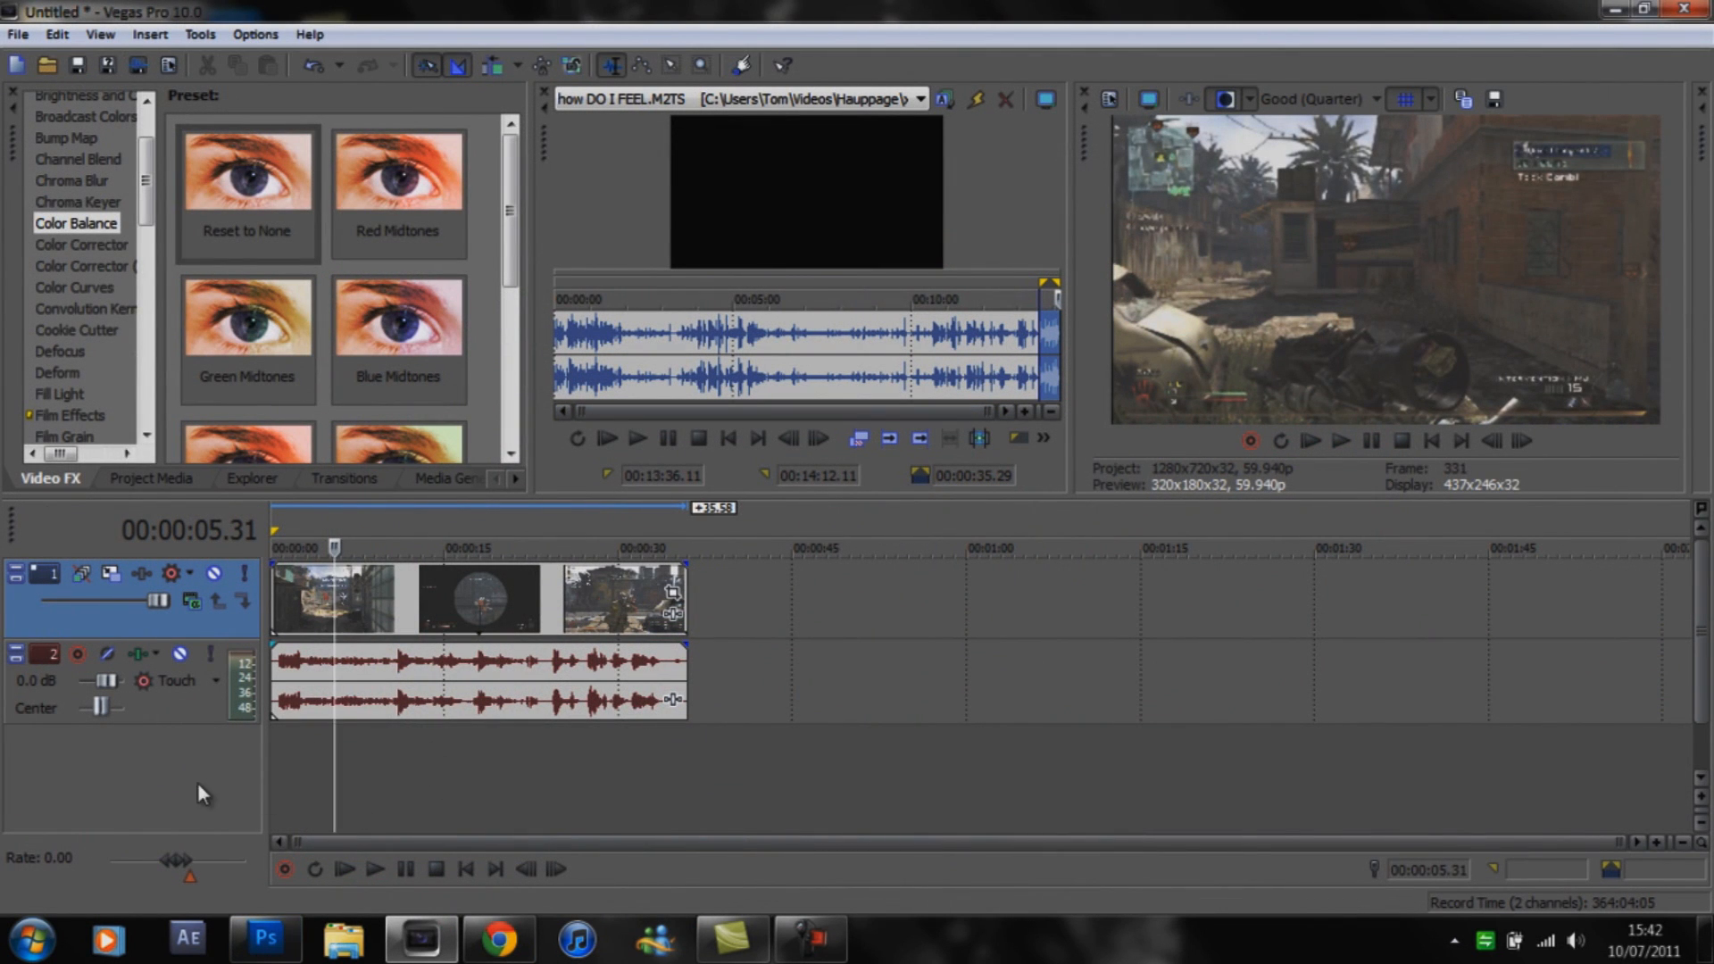
pyautogui.rightClick(98, 752)
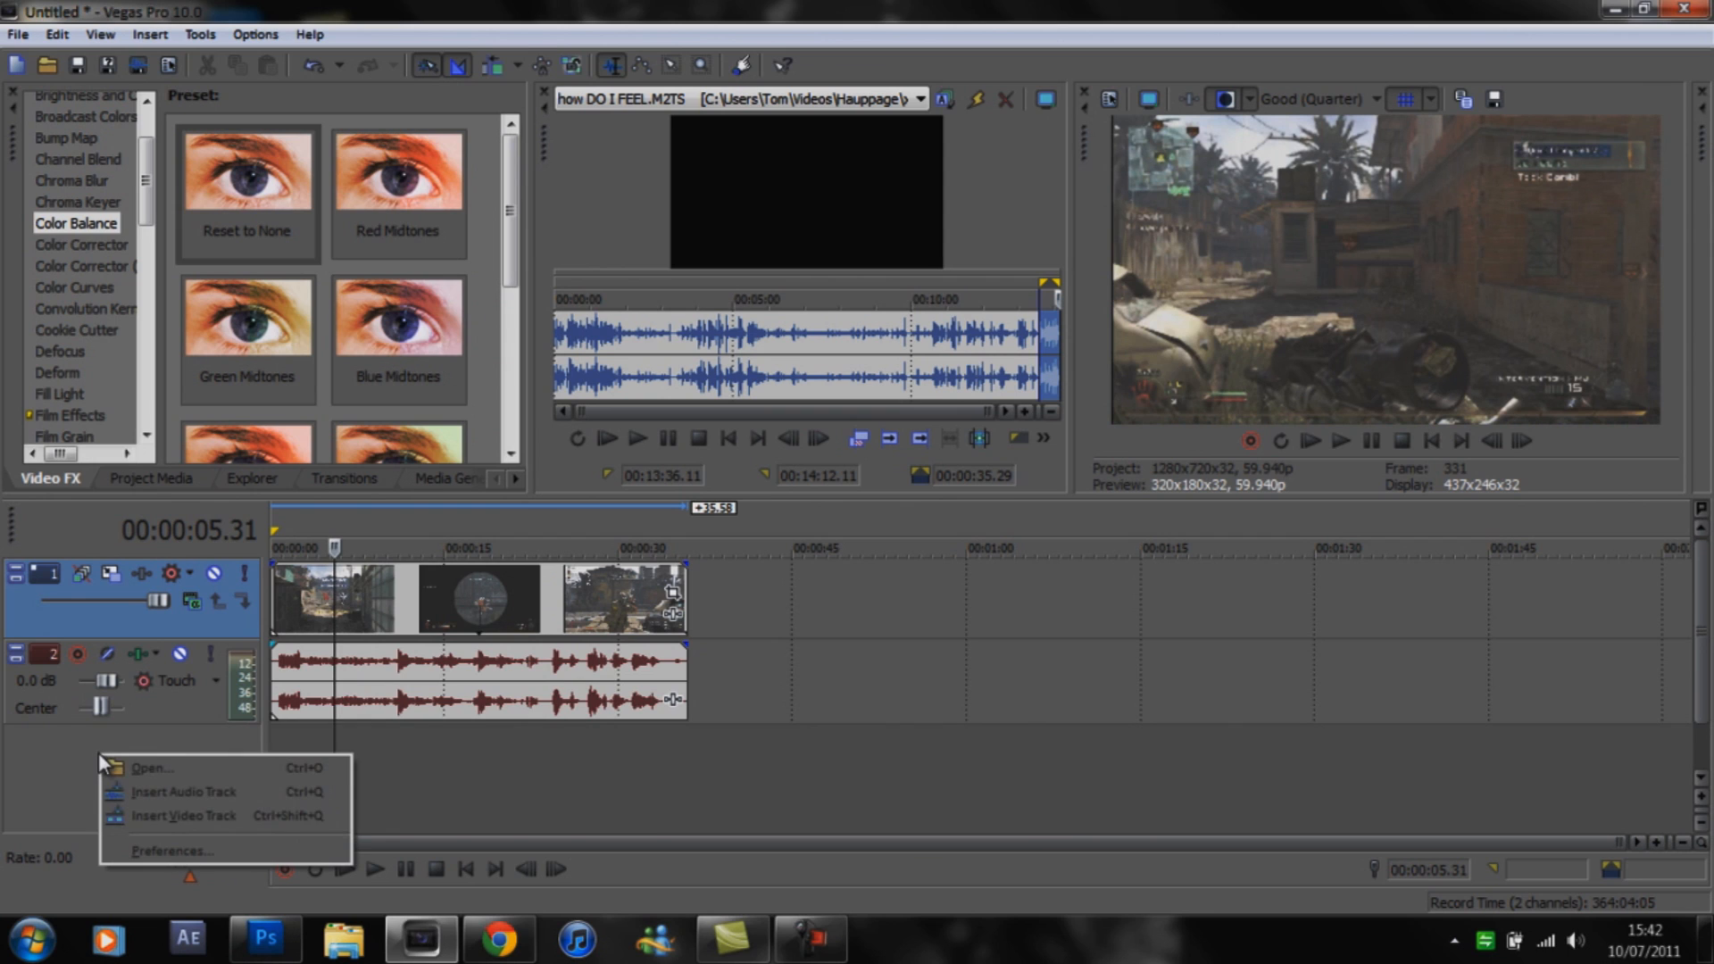
pyautogui.click(168, 816)
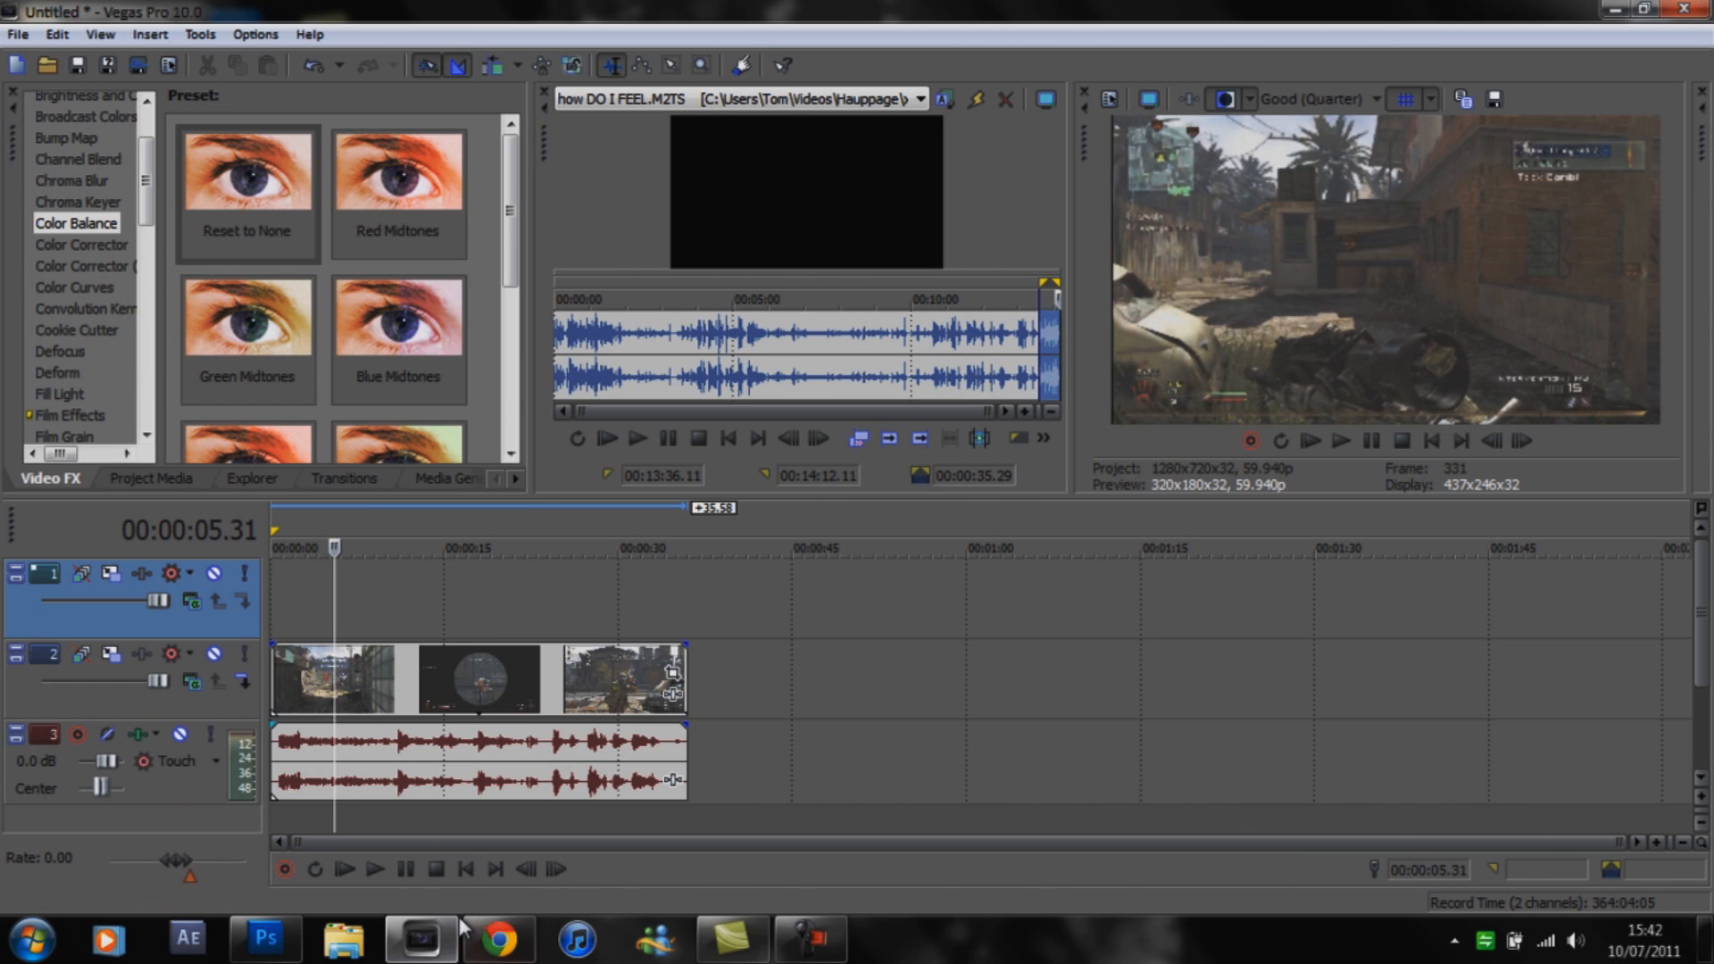
# Bring the Colour overlay image from the desktop's Youtube CC tut folder onto the new track, spanning the gameplay clip's full length.
pyautogui.click(1615, 10)
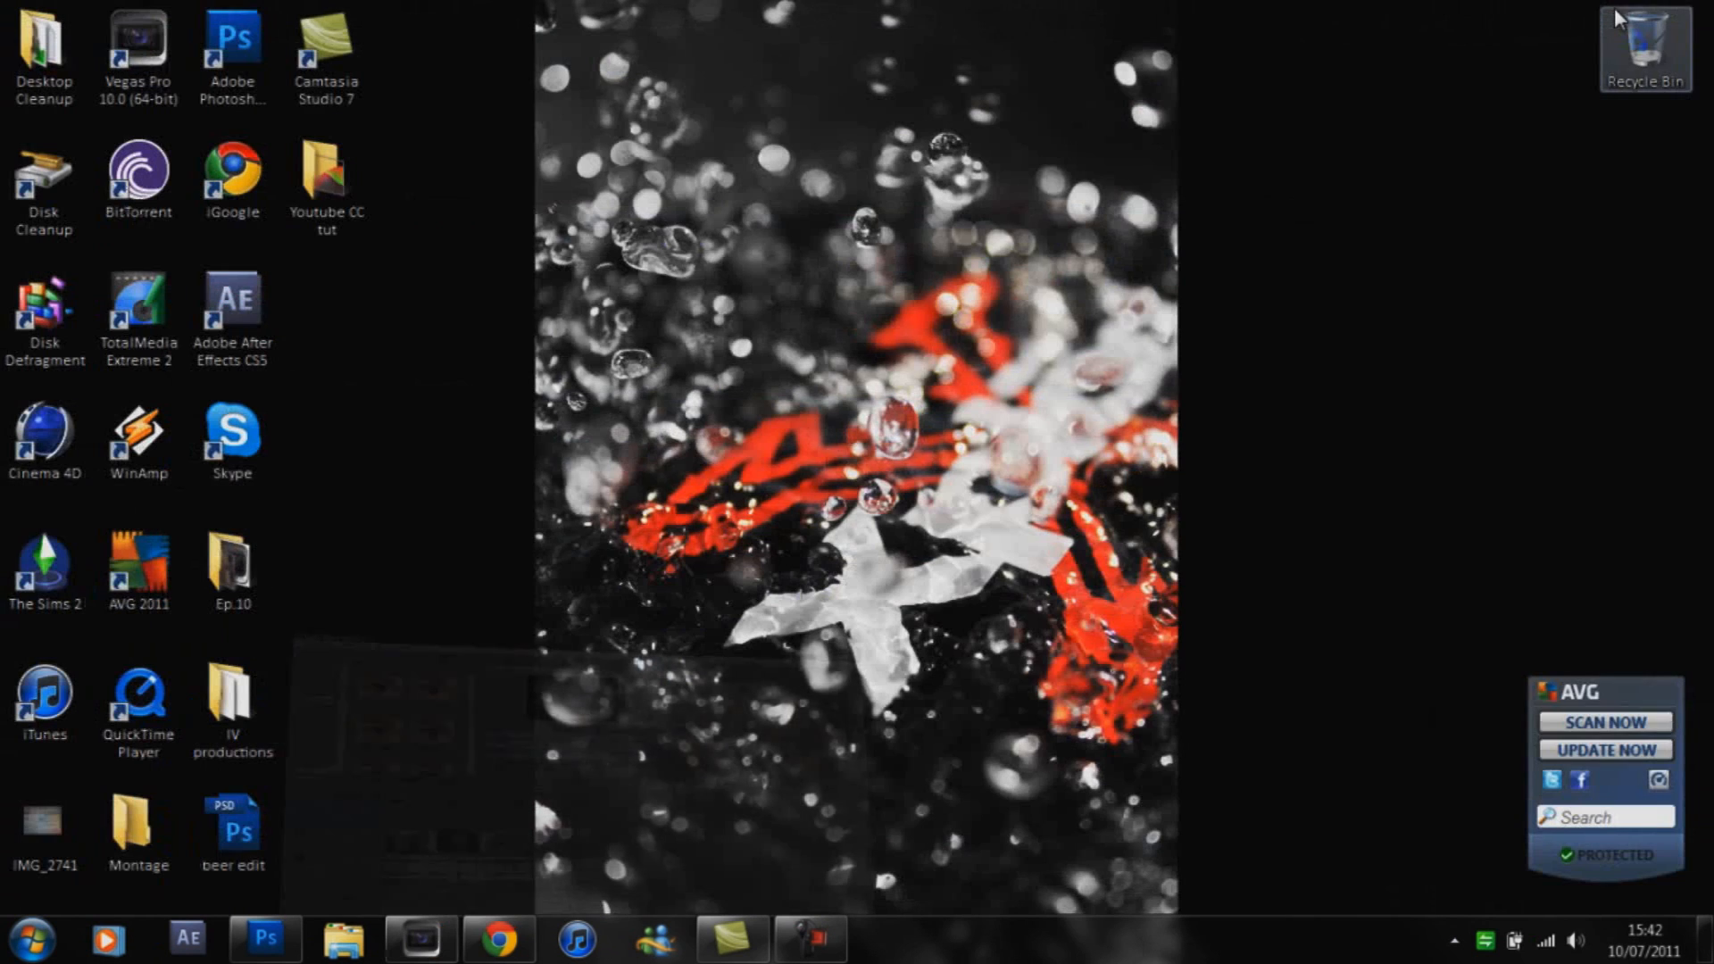
pyautogui.doubleClick(331, 192)
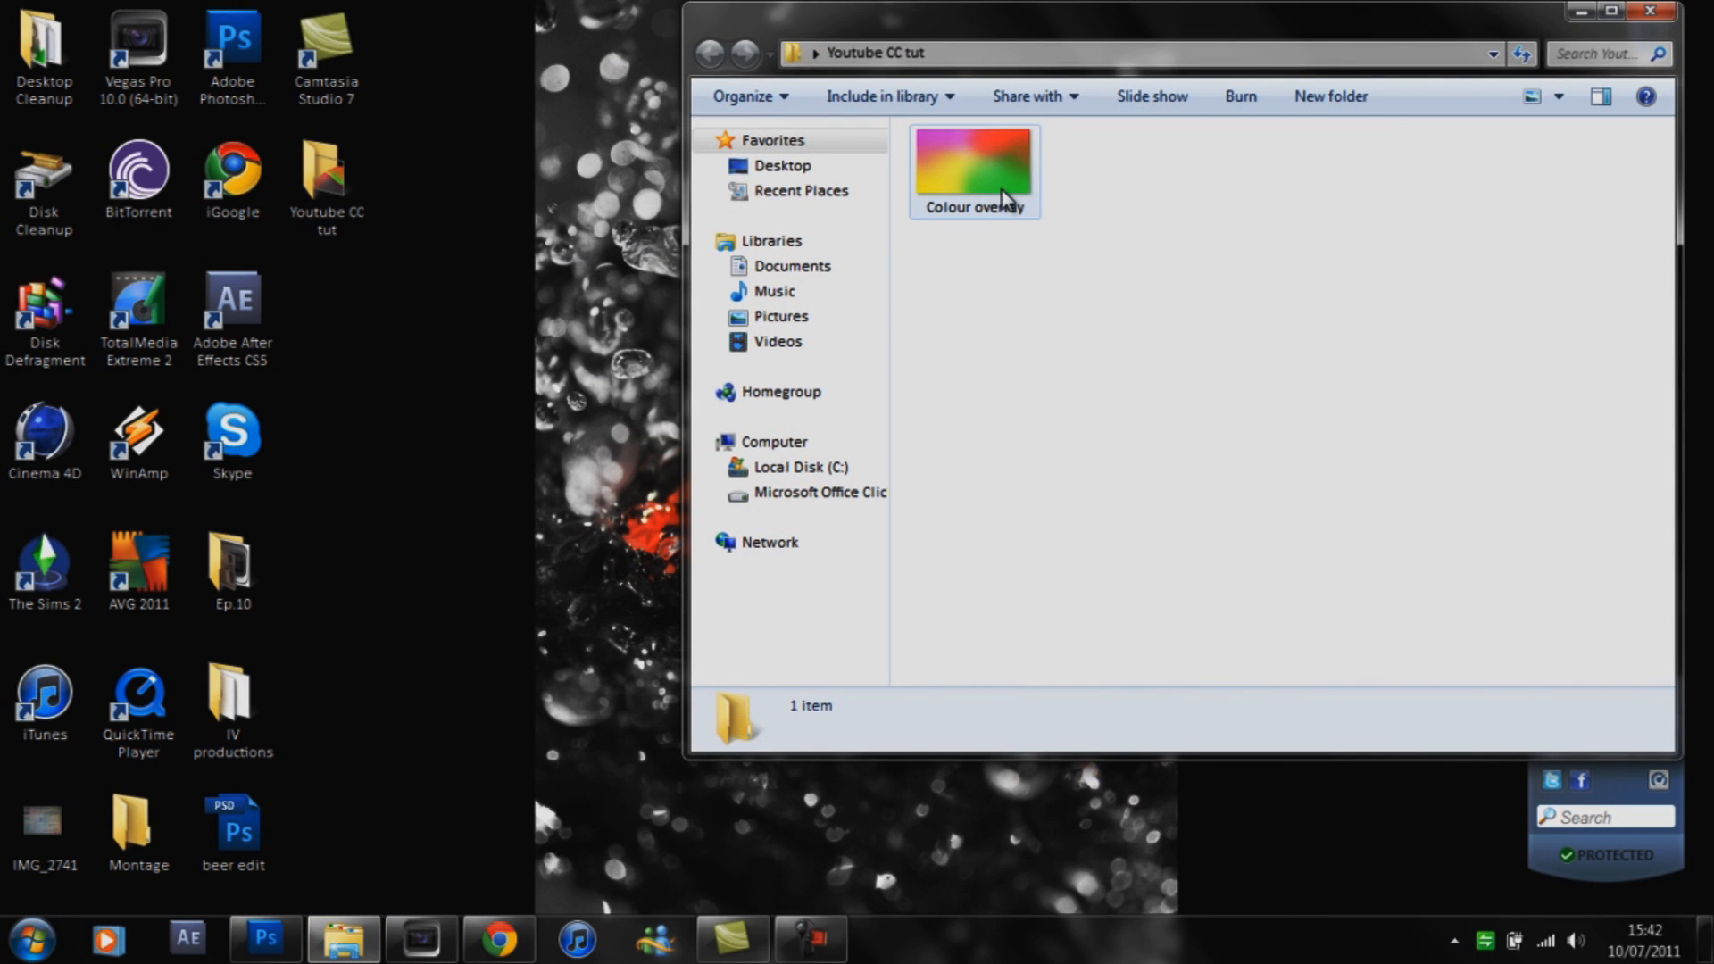
pyautogui.moveTo(998, 199); pyautogui.dragTo(686, 606)
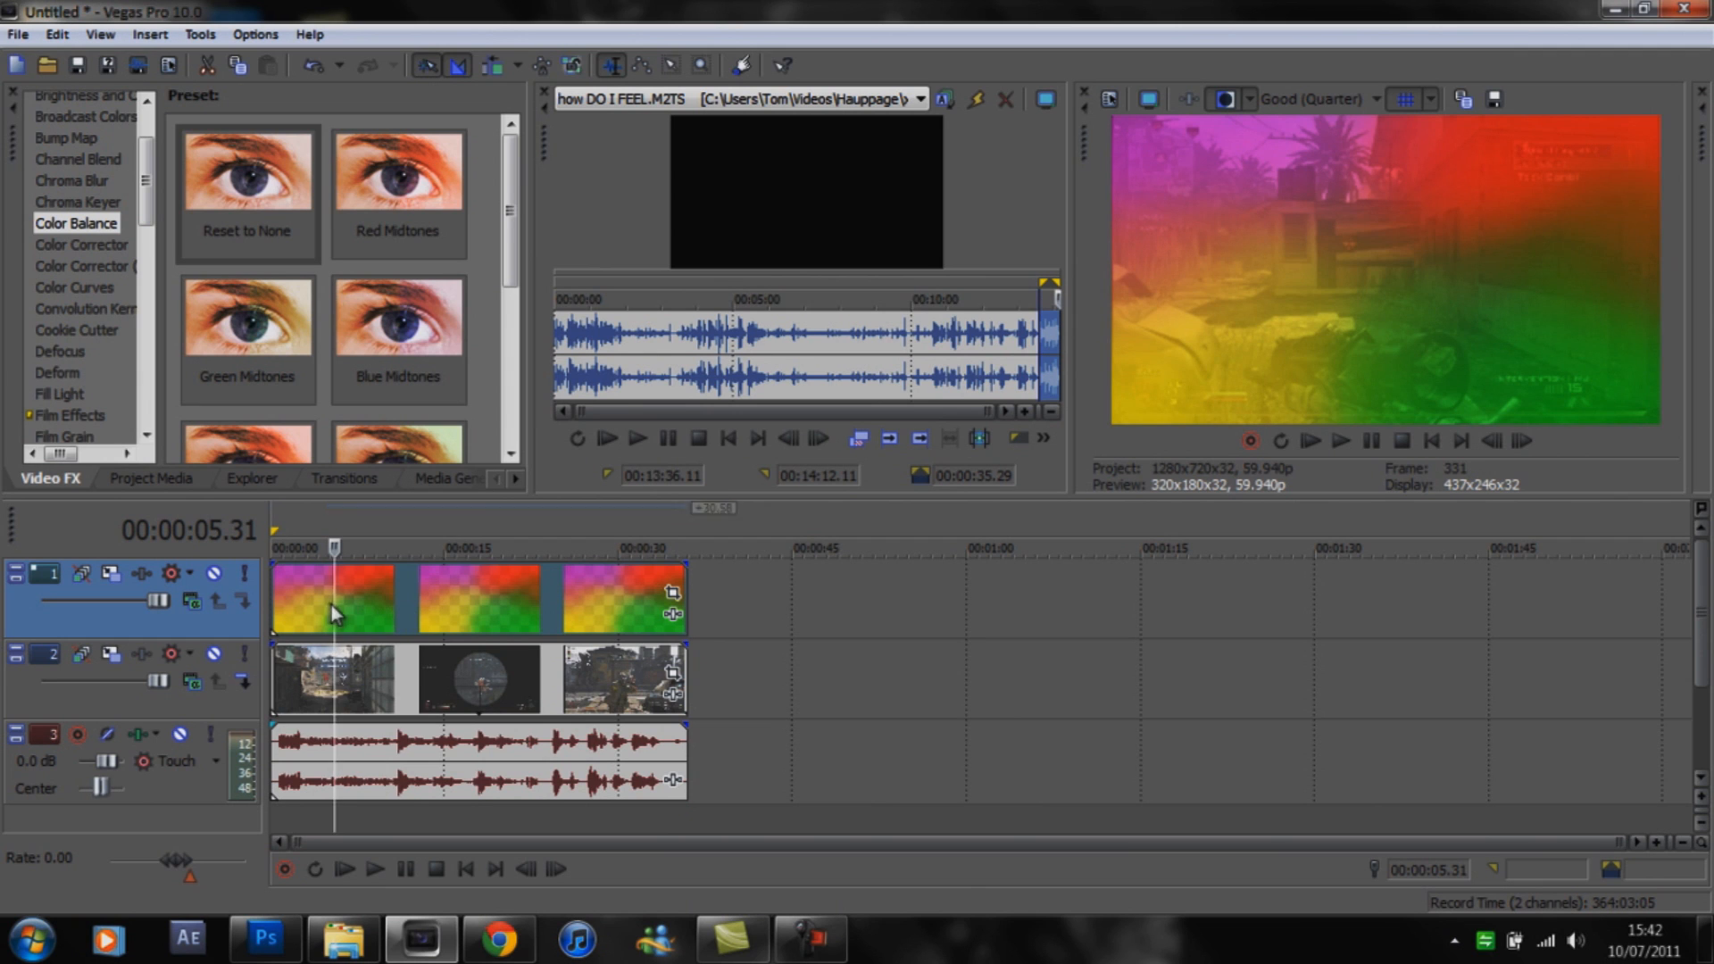
# Set the image track's compositing mode to Overlay and check the blend on several frames of the gameplay.
pyautogui.moveTo(335, 602); pyautogui.dragTo(409, 604)
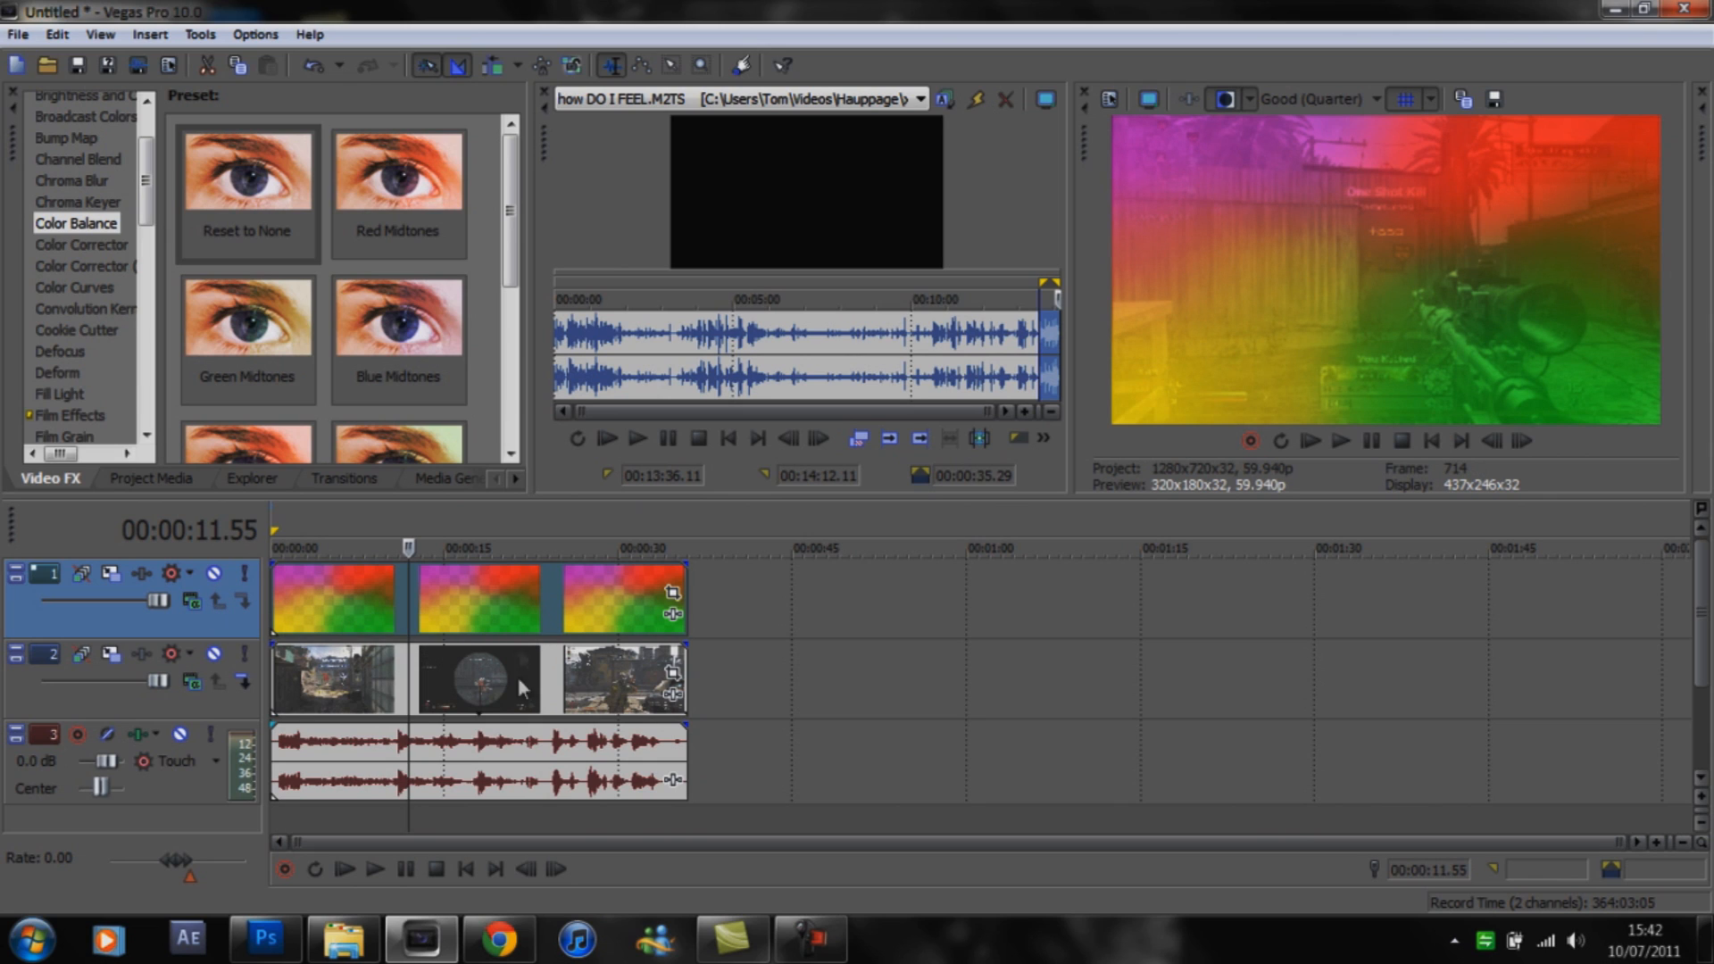
pyautogui.click(192, 603)
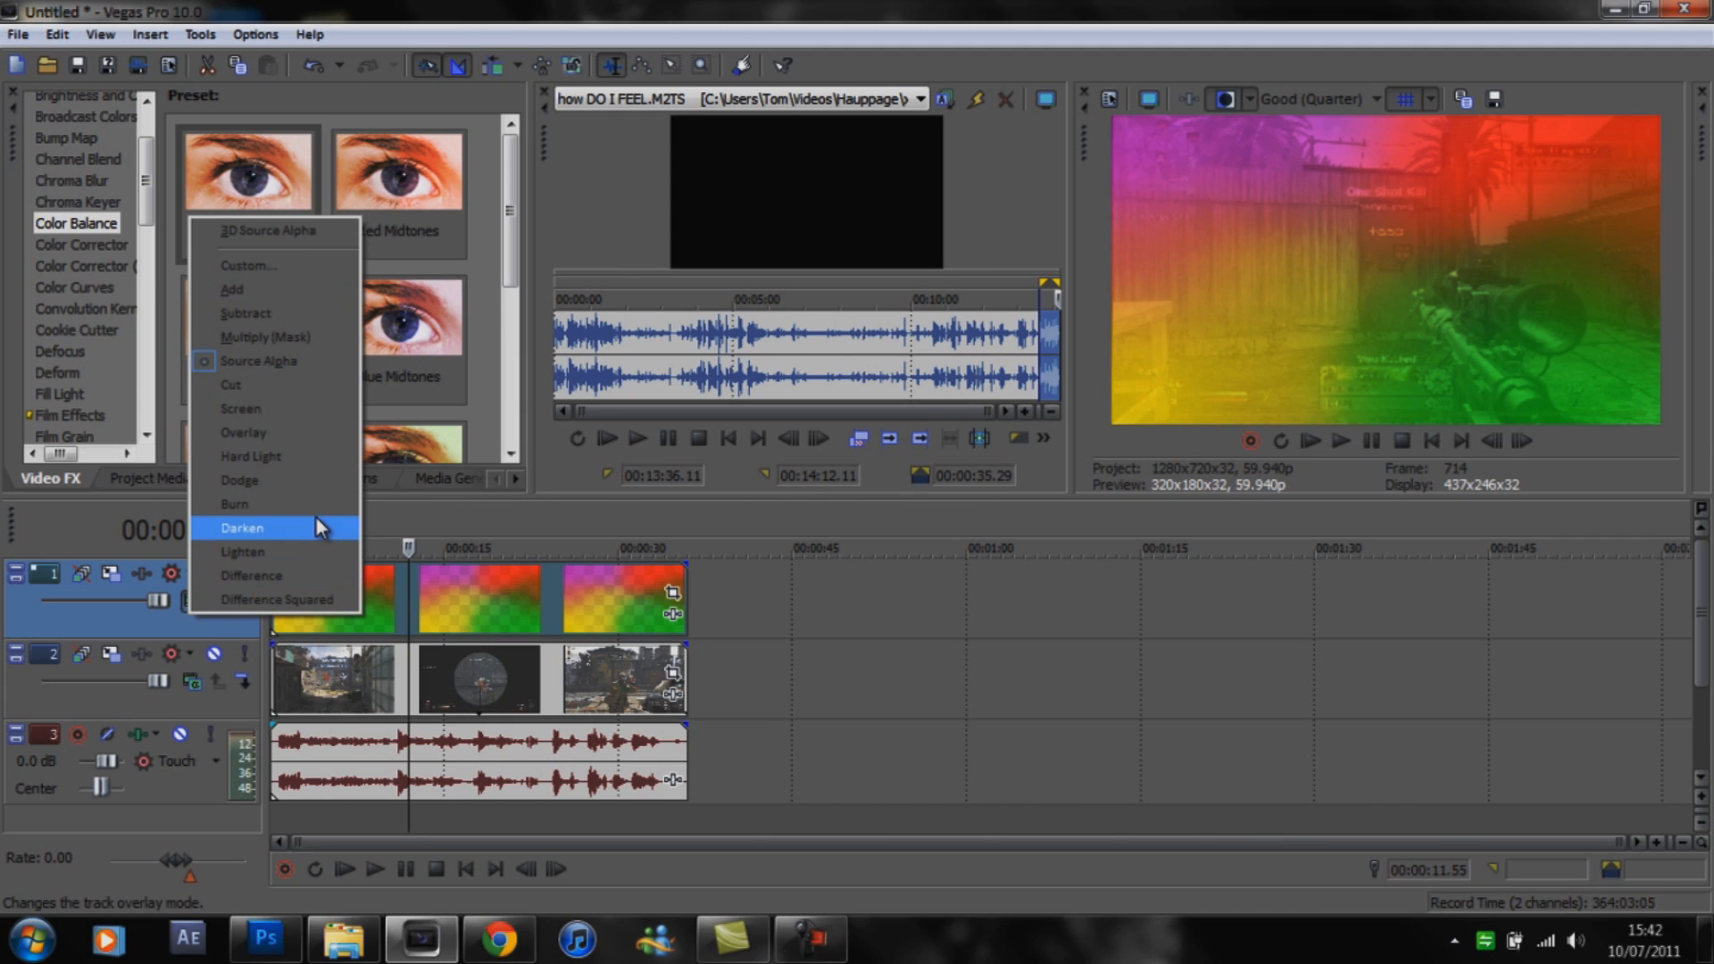
pyautogui.click(275, 436)
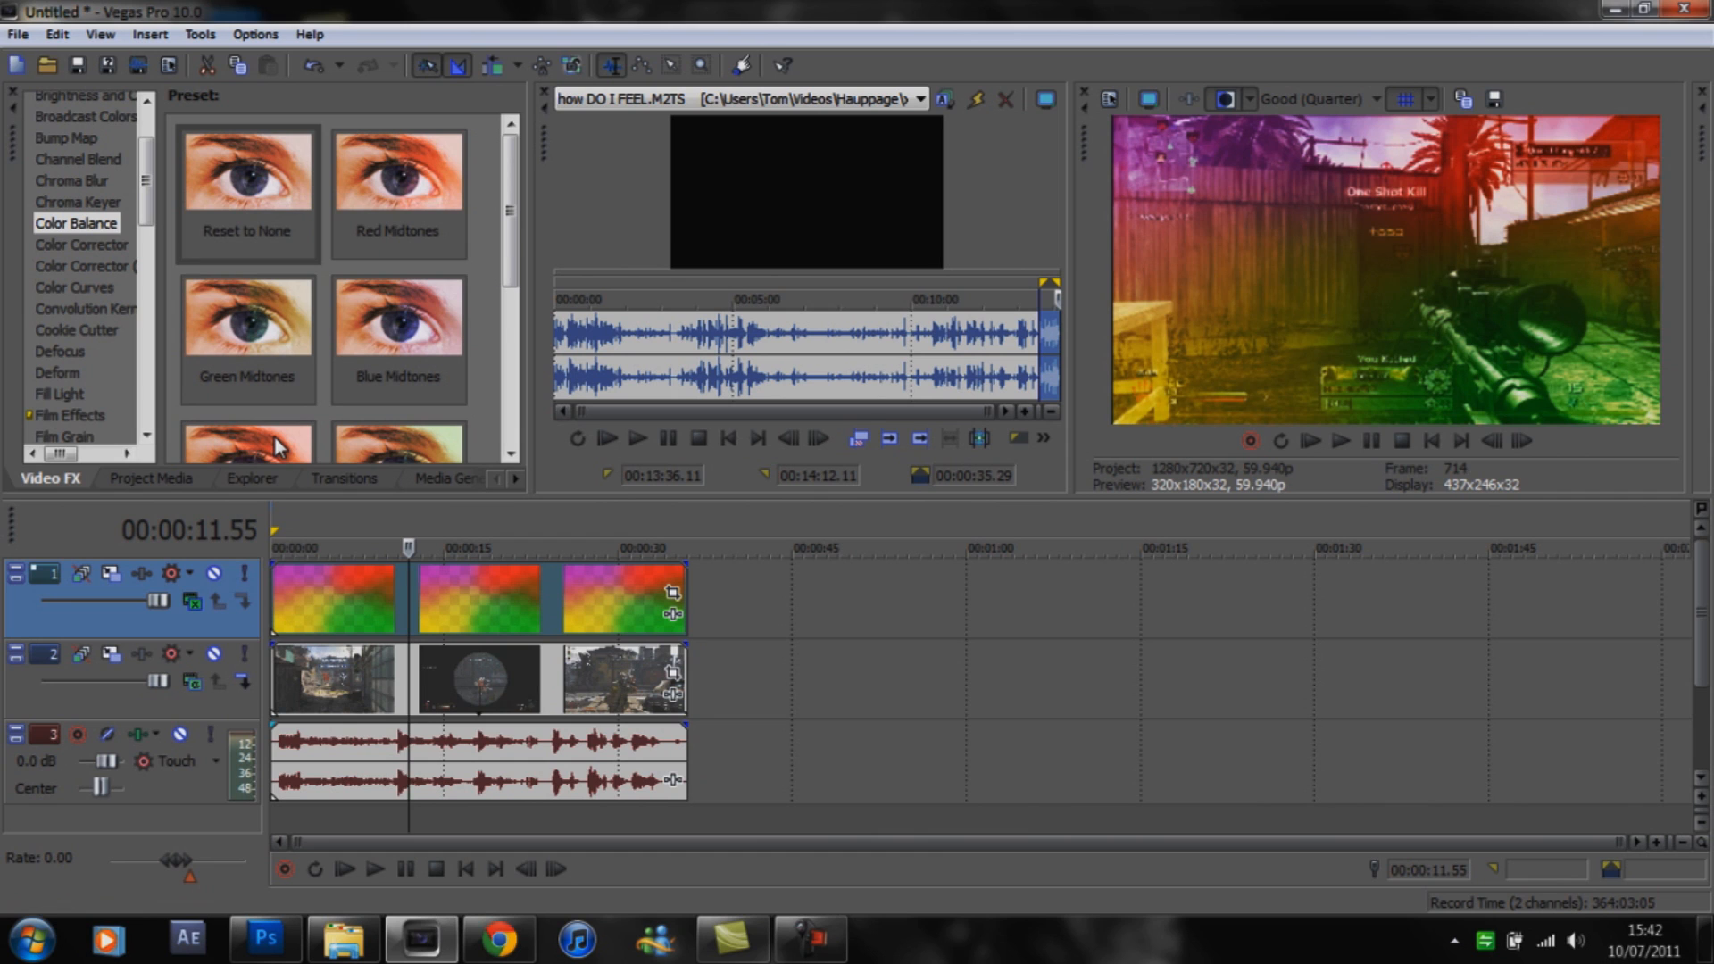
pyautogui.click(419, 605)
pyautogui.moveTo(429, 606)
pyautogui.mouseDown()
pyautogui.moveTo(476, 607)
pyautogui.moveTo(423, 612)
pyautogui.mouseUp()
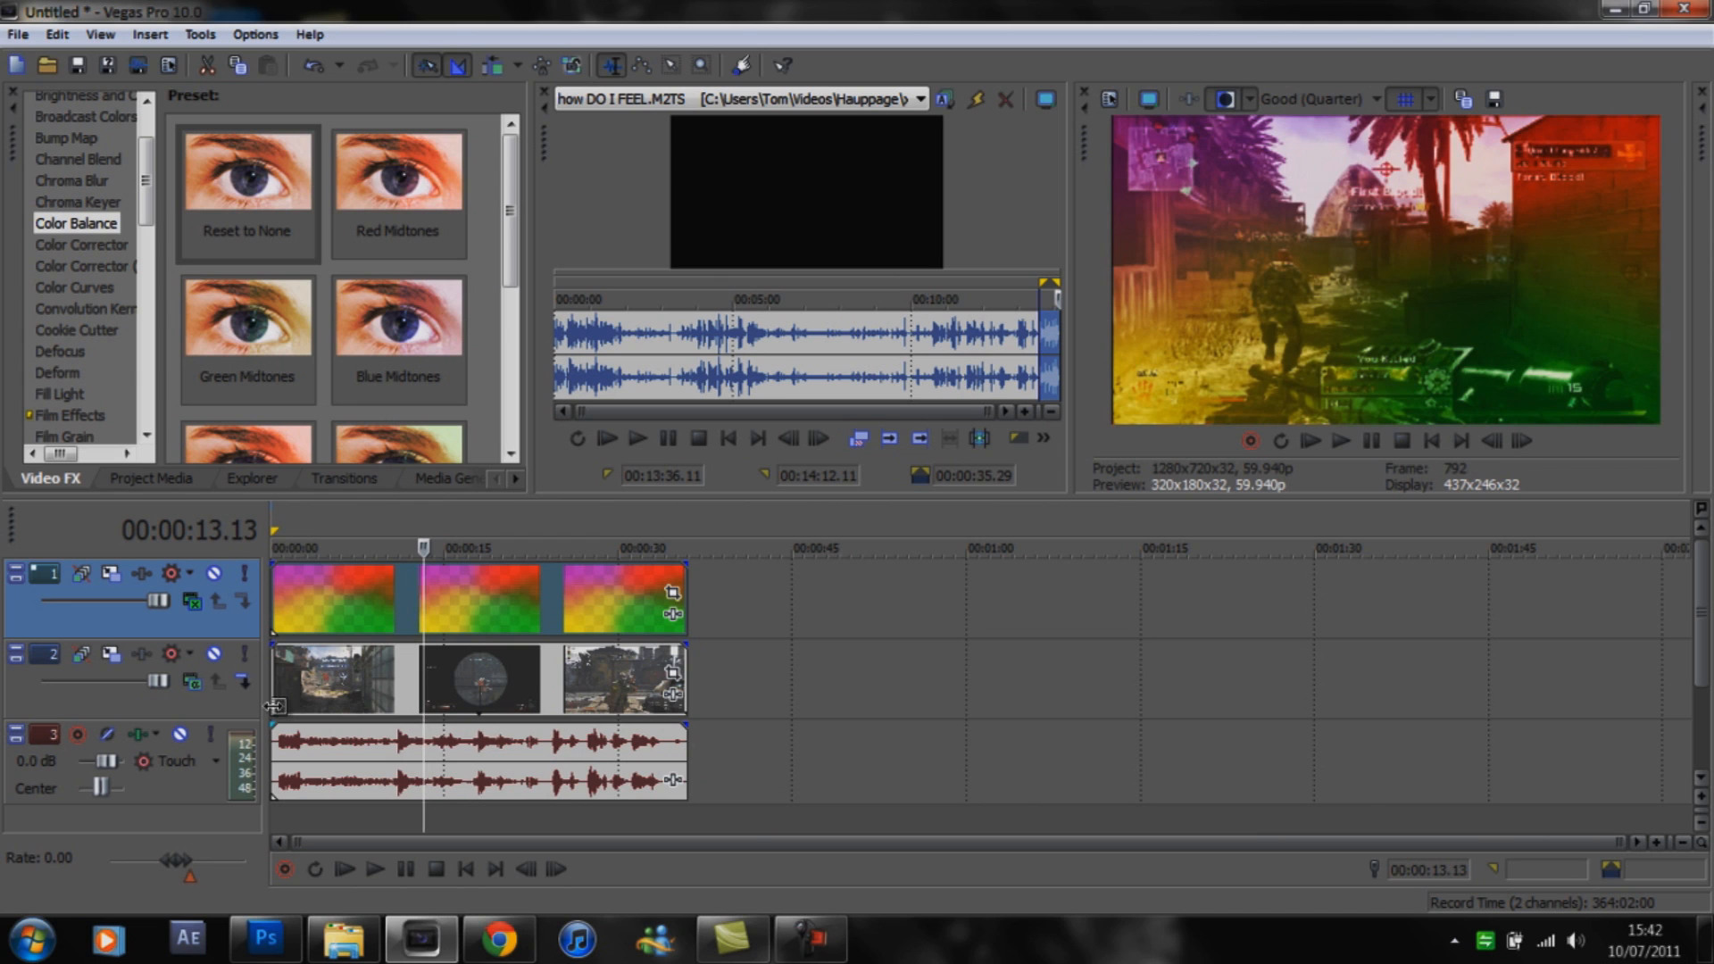
# Lower the overlay track's opacity level to soften the colours and check the blend at several points in the clip.
pyautogui.moveTo(158, 603); pyautogui.dragTo(82, 607)
pyautogui.moveTo(414, 607)
pyautogui.mouseDown()
pyautogui.moveTo(469, 605)
pyautogui.moveTo(366, 598)
pyautogui.moveTo(510, 598)
pyautogui.moveTo(379, 616)
pyautogui.moveTo(412, 620)
pyautogui.mouseUp()
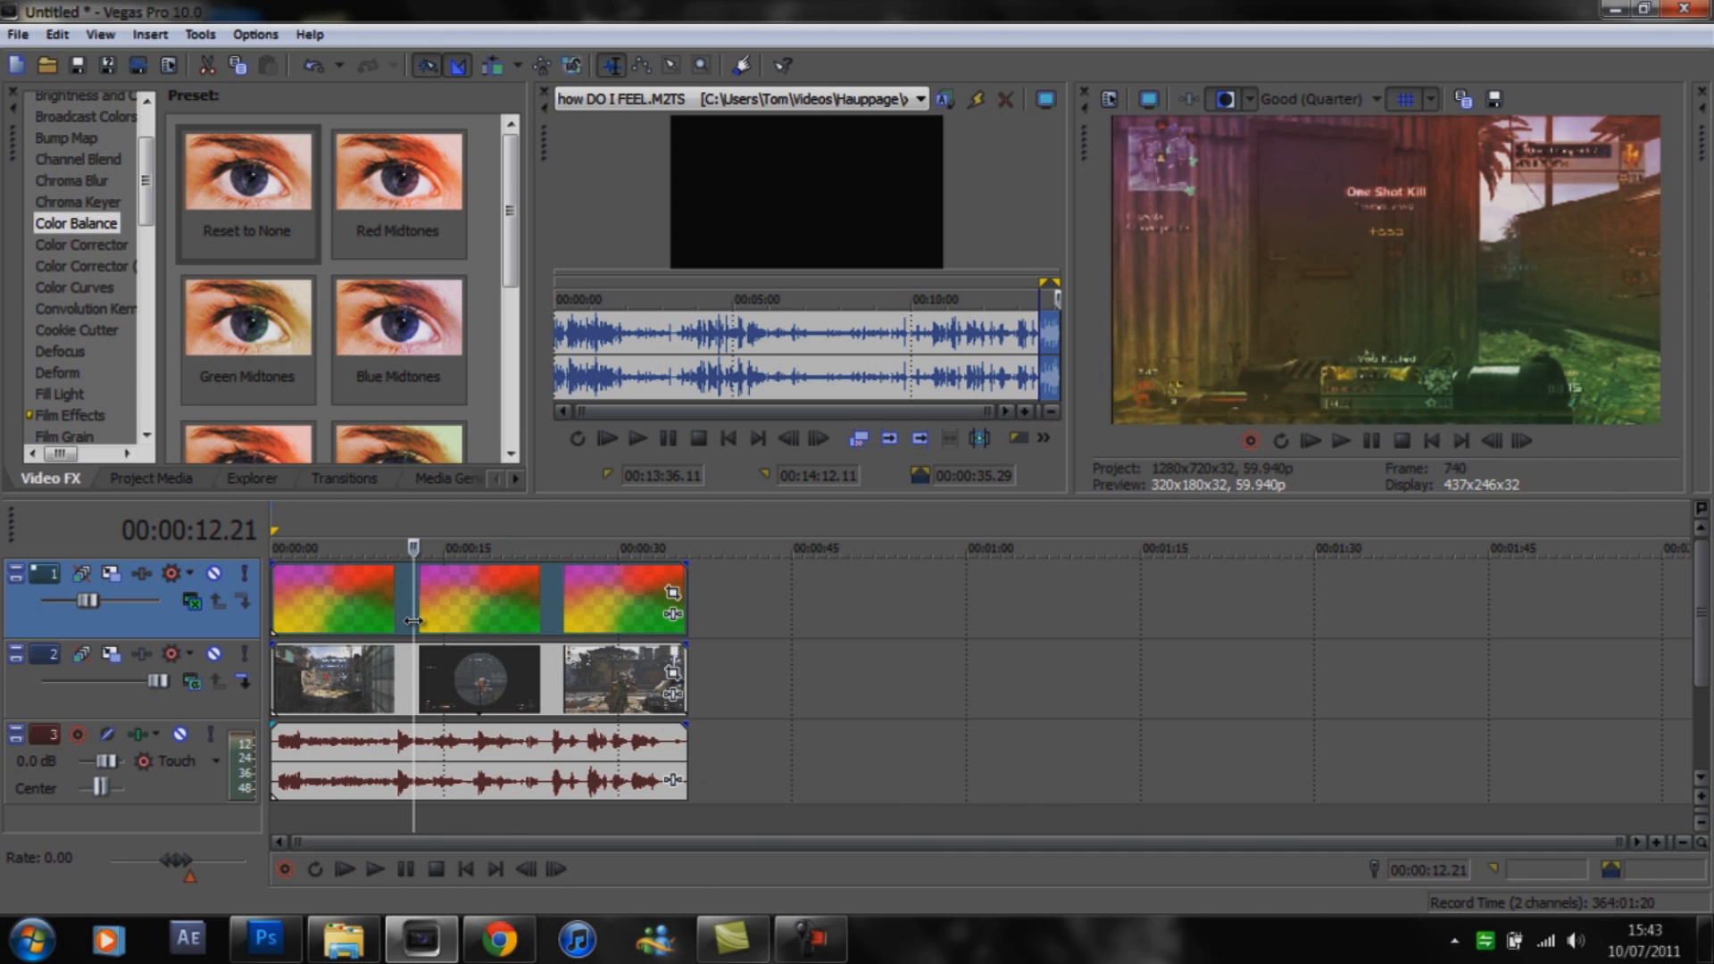
pyautogui.click(393, 689)
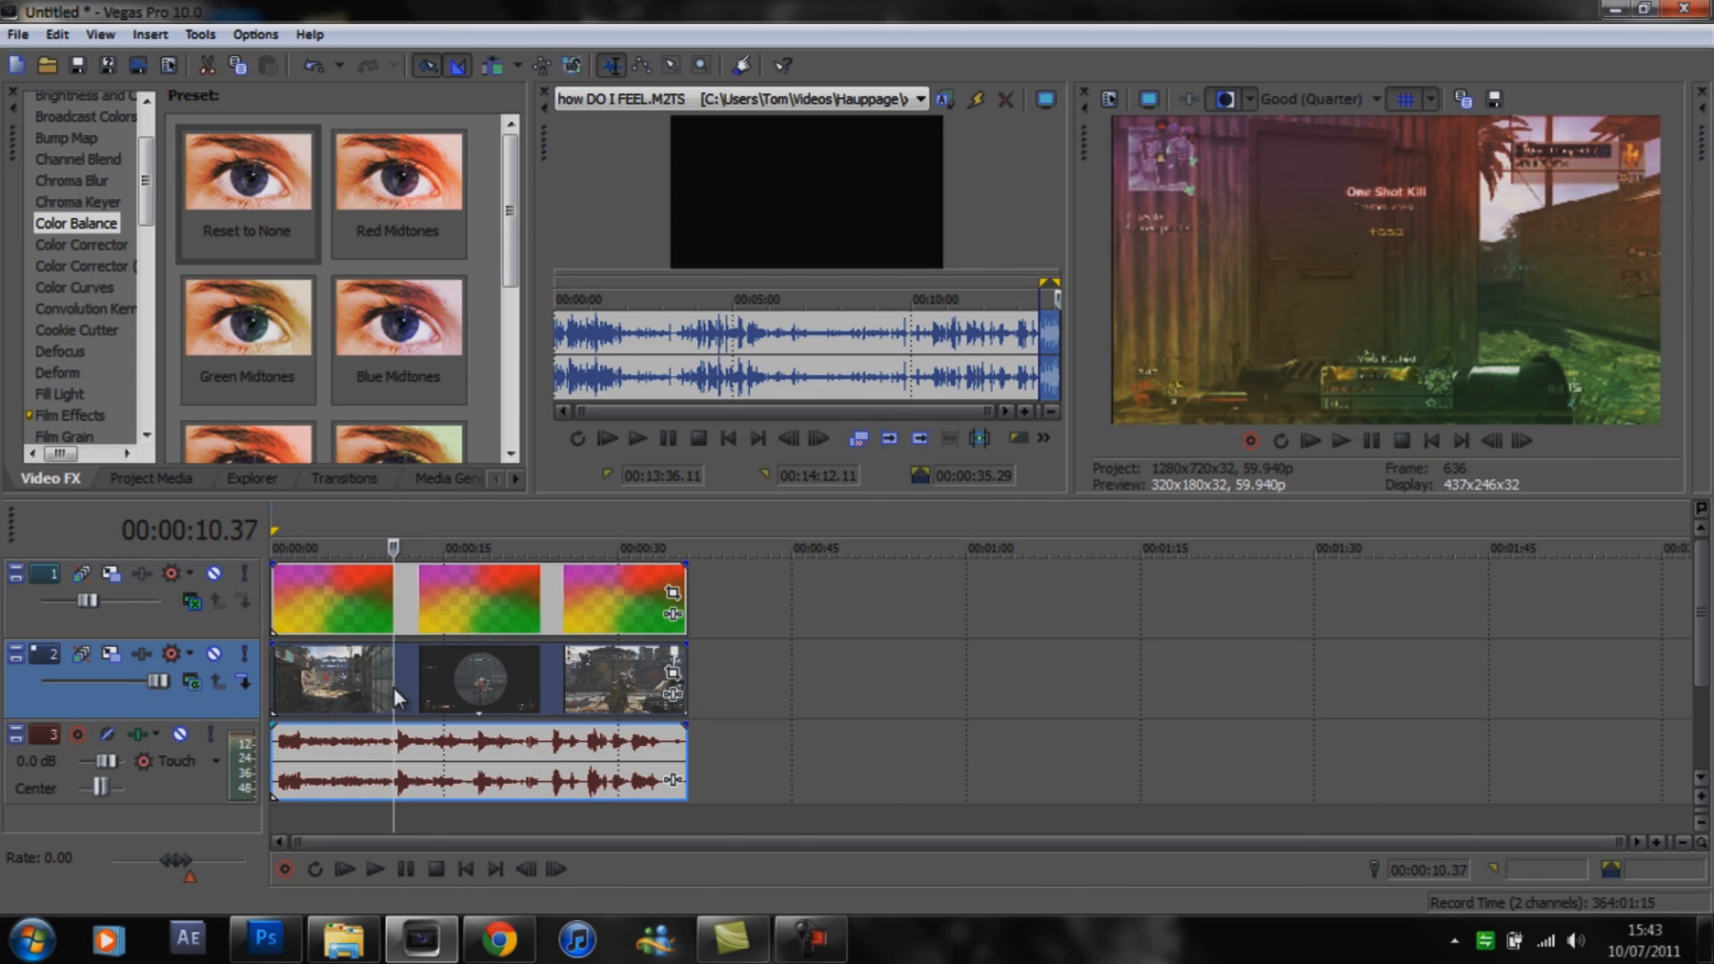
pyautogui.click(399, 587)
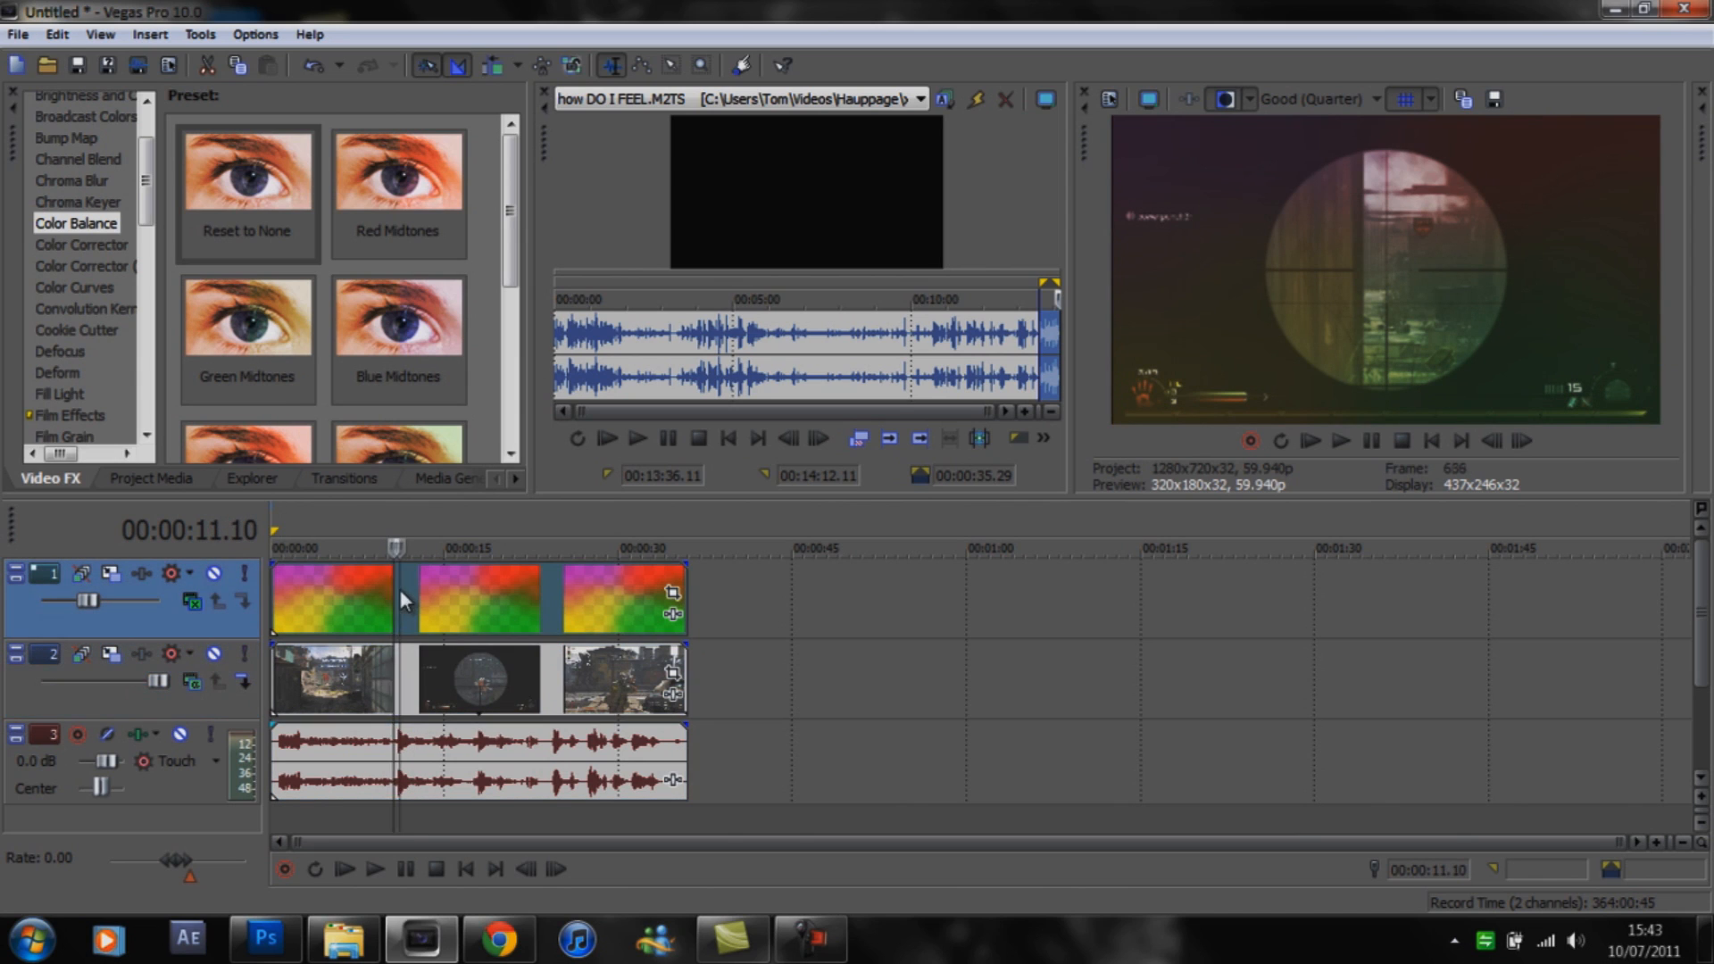
pyautogui.click(421, 610)
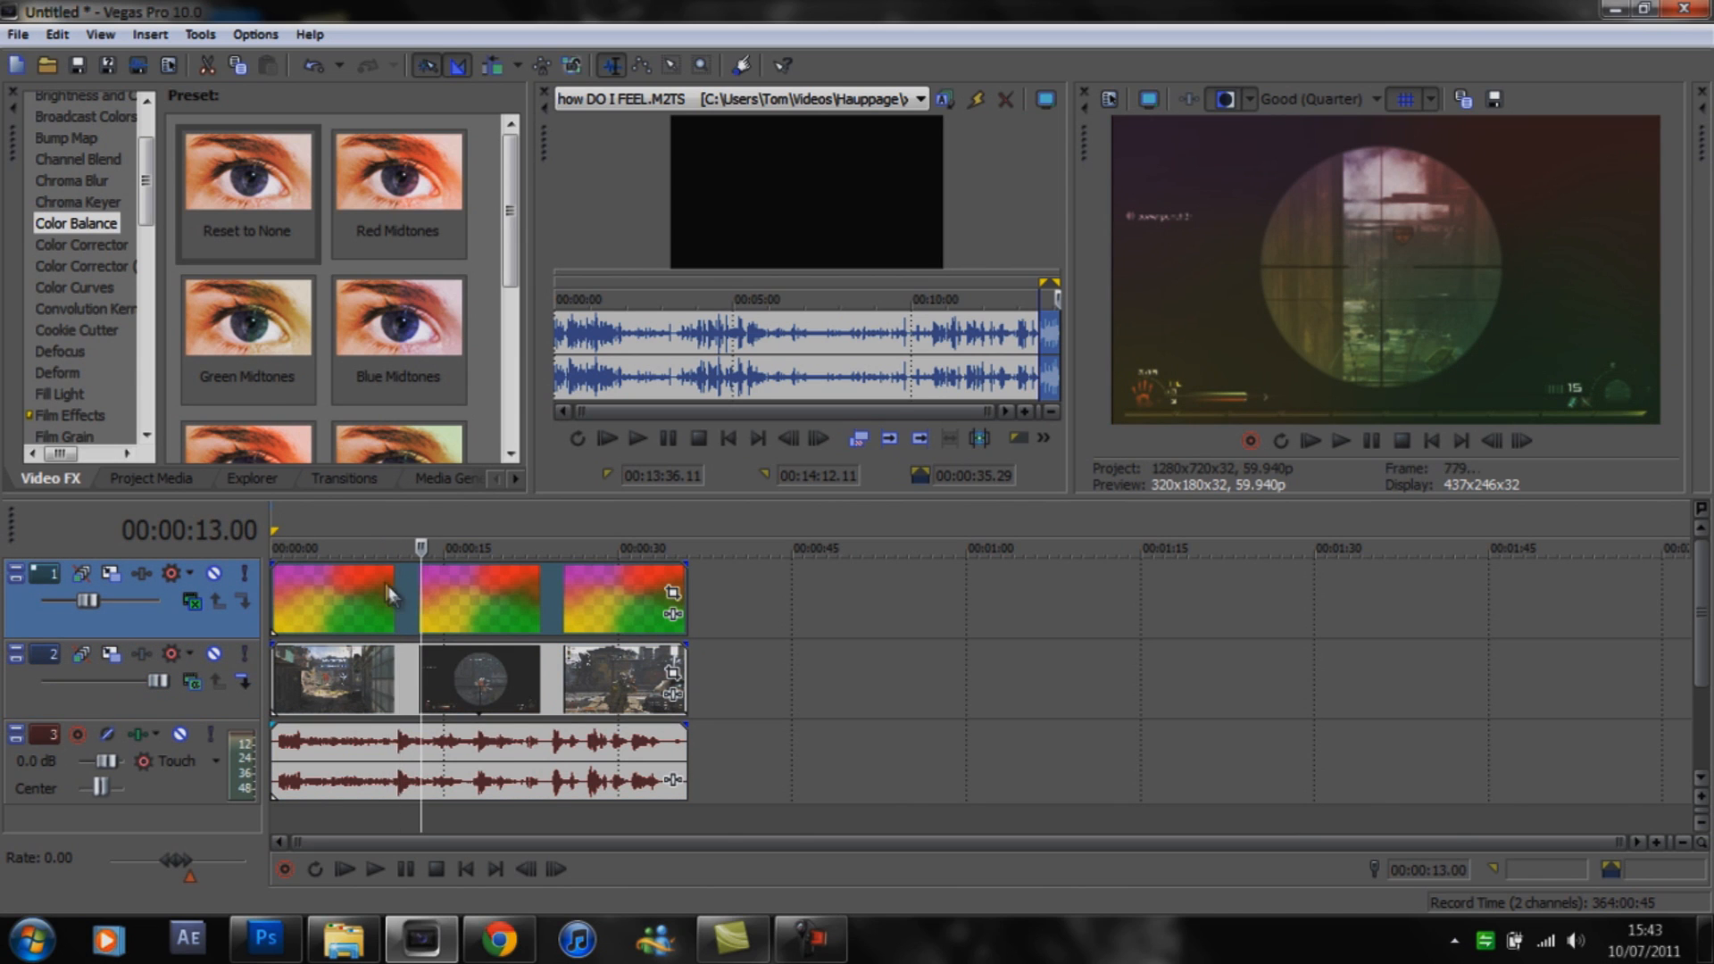
# Apply Brightness and Contrast to the gameplay clip with brightness -0.03 and contrast 0.36.
pyautogui.moveTo(143, 225); pyautogui.dragTo(141, 168)
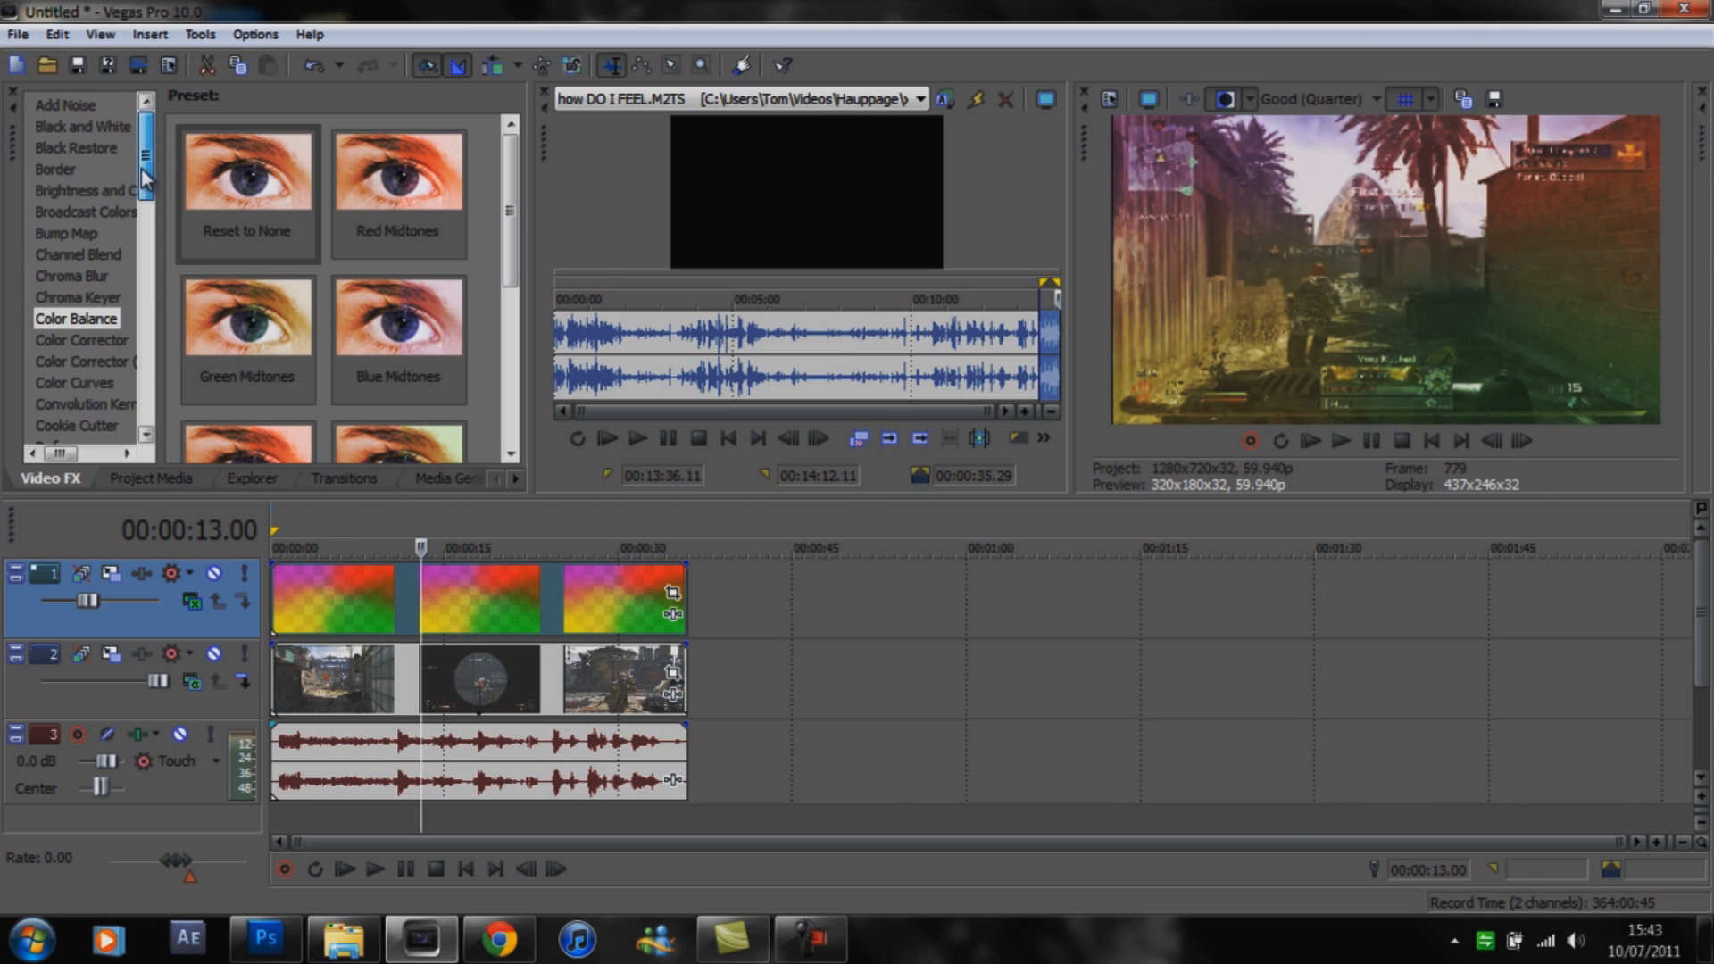
pyautogui.click(83, 192)
pyautogui.moveTo(245, 197); pyautogui.dragTo(475, 667)
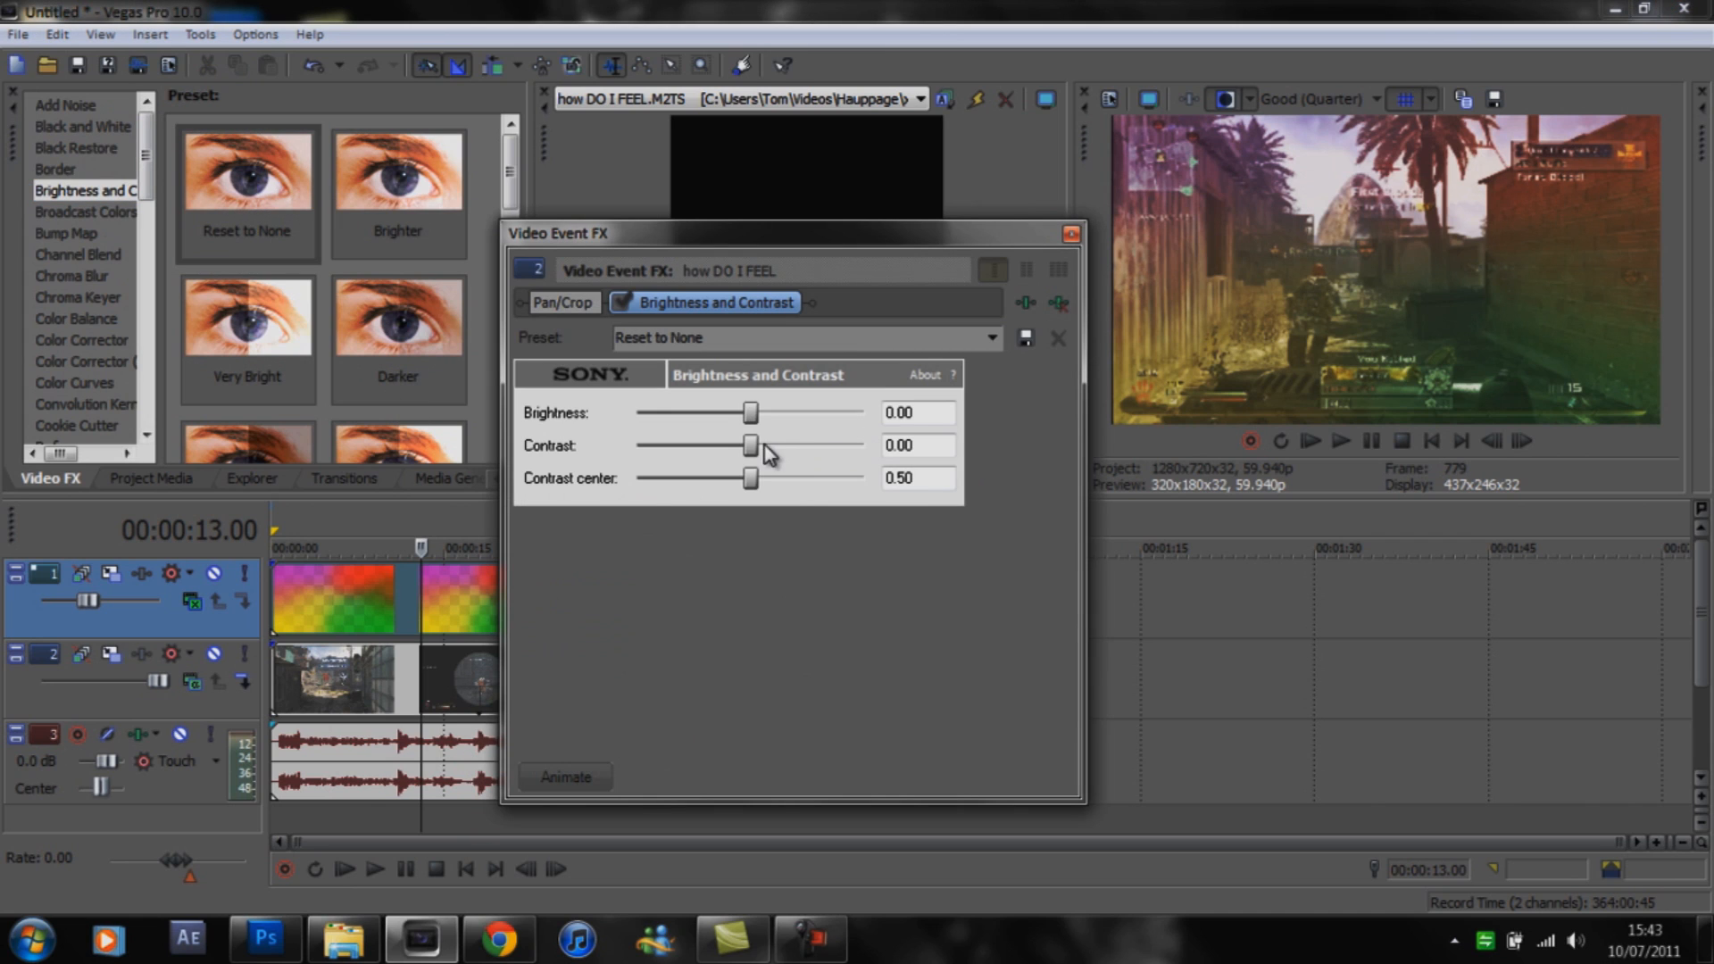
pyautogui.moveTo(769, 457); pyautogui.dragTo(748, 411)
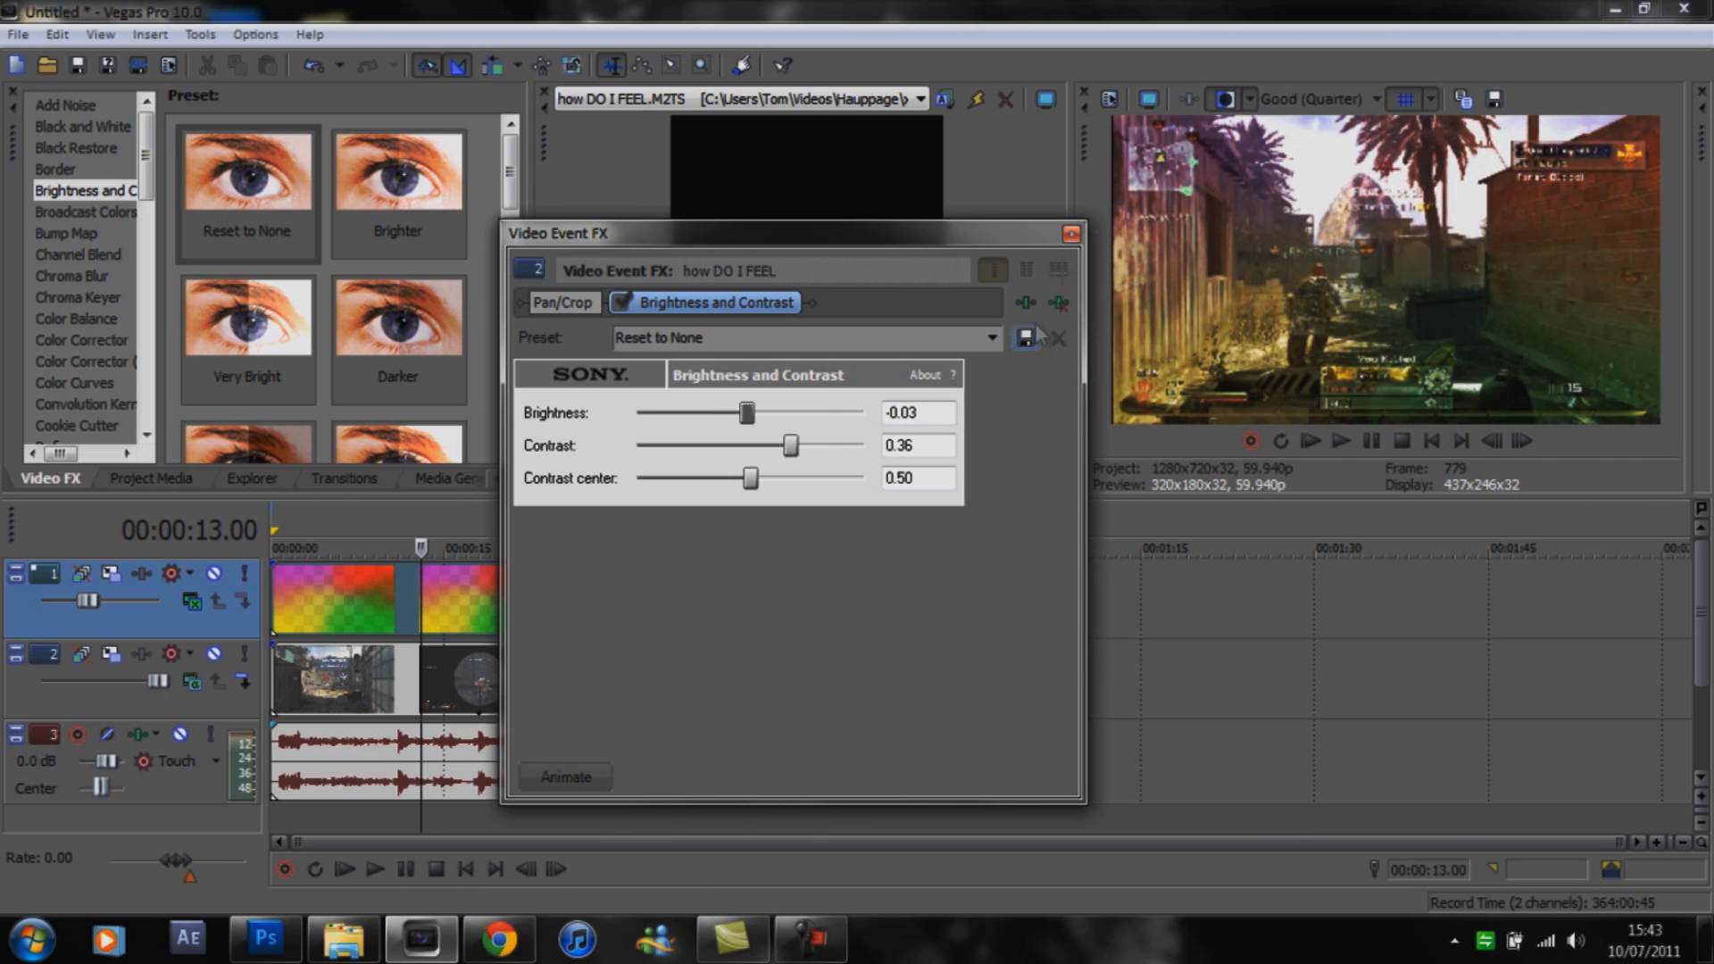
pyautogui.click(1072, 235)
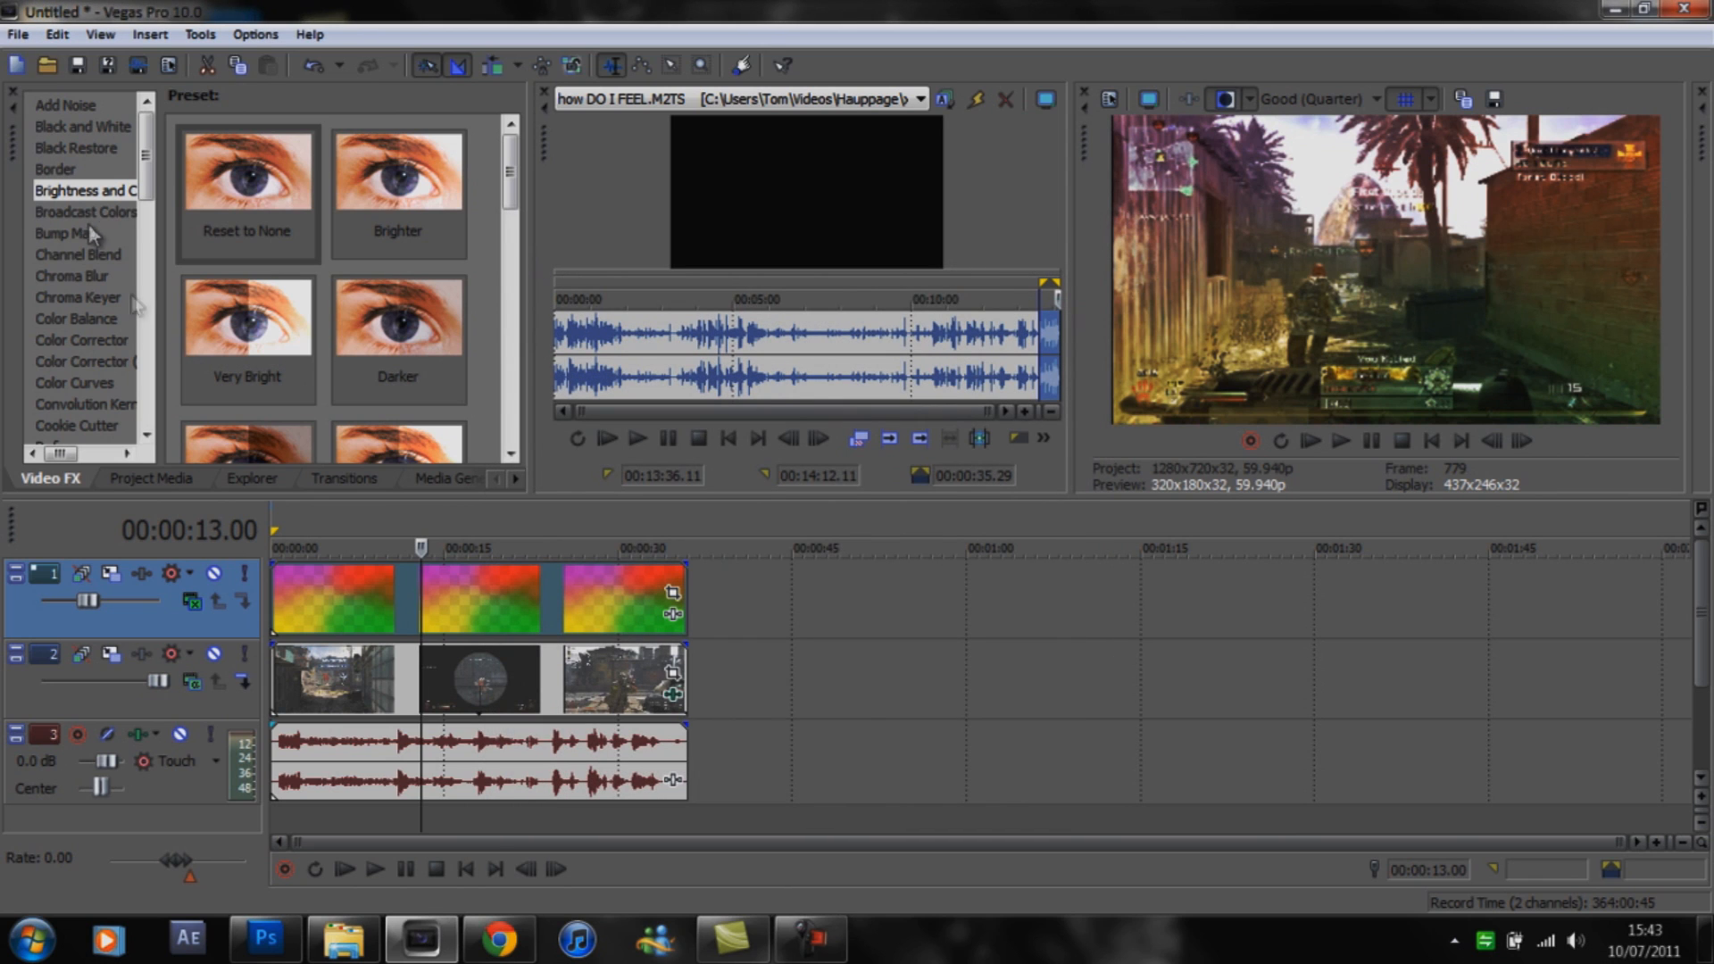
# Apply Color Curves to the gameplay clip and bend the RGB curve into an S shape, darkening shadows and lifting highlights.
pyautogui.moveTo(143, 169); pyautogui.dragTo(143, 185)
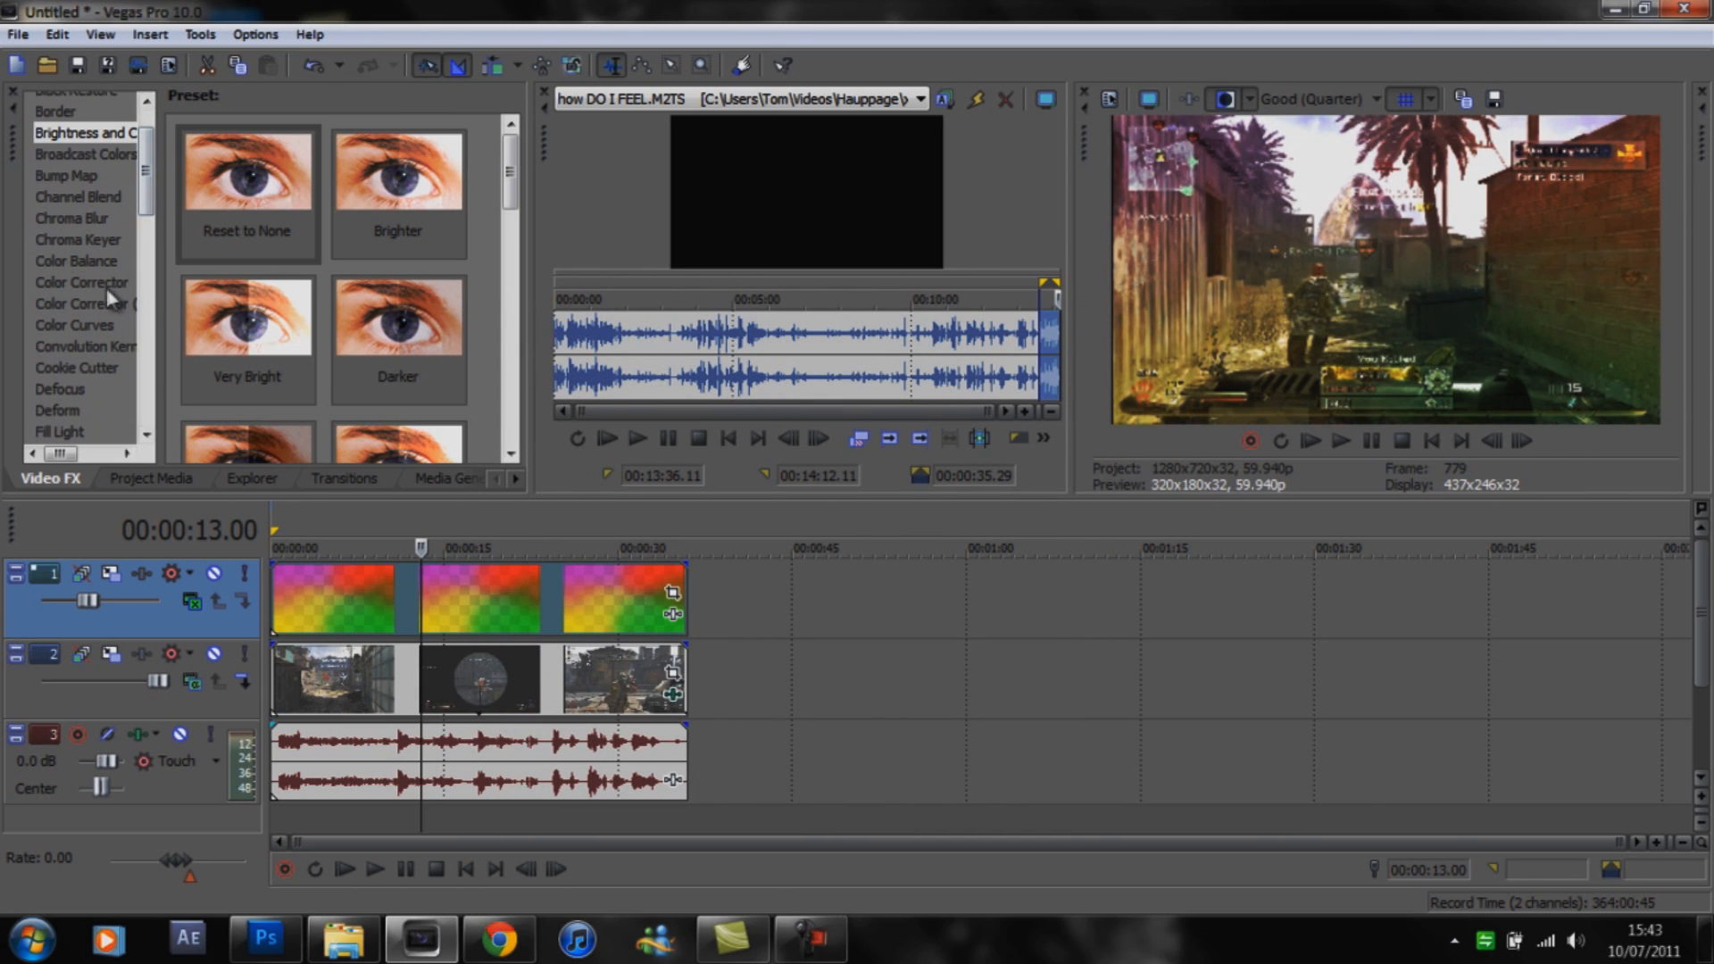
pyautogui.click(75, 326)
pyautogui.moveTo(246, 192); pyautogui.dragTo(448, 663)
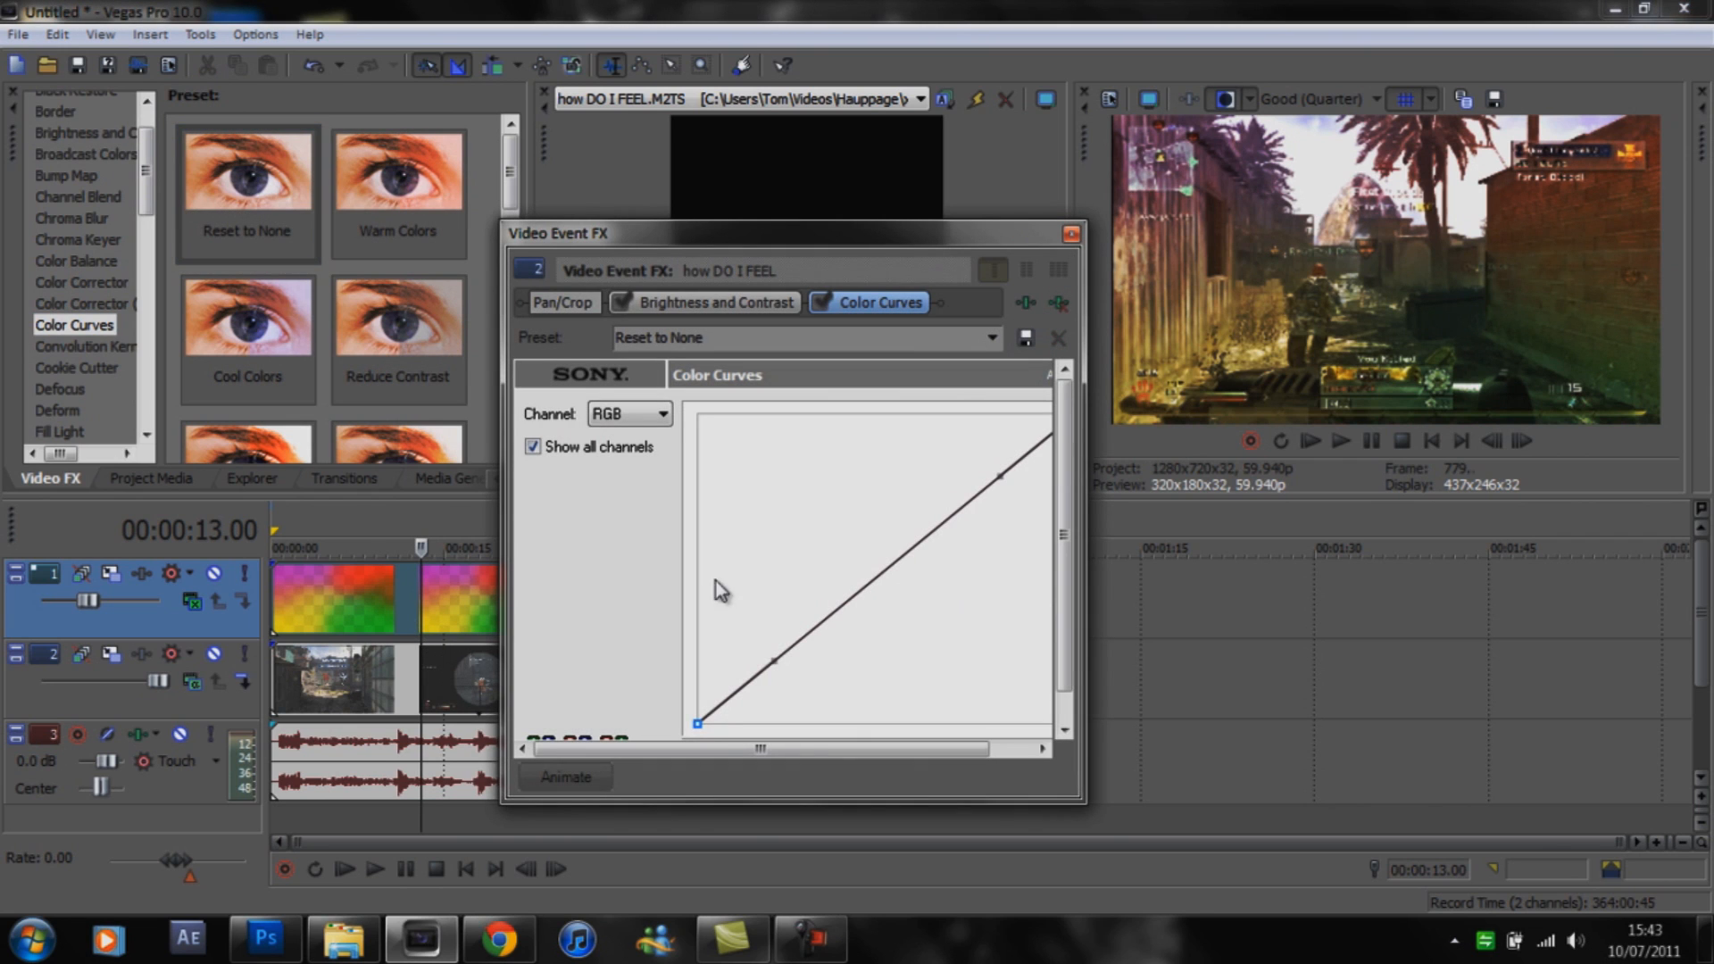
pyautogui.moveTo(779, 661); pyautogui.dragTo(824, 691)
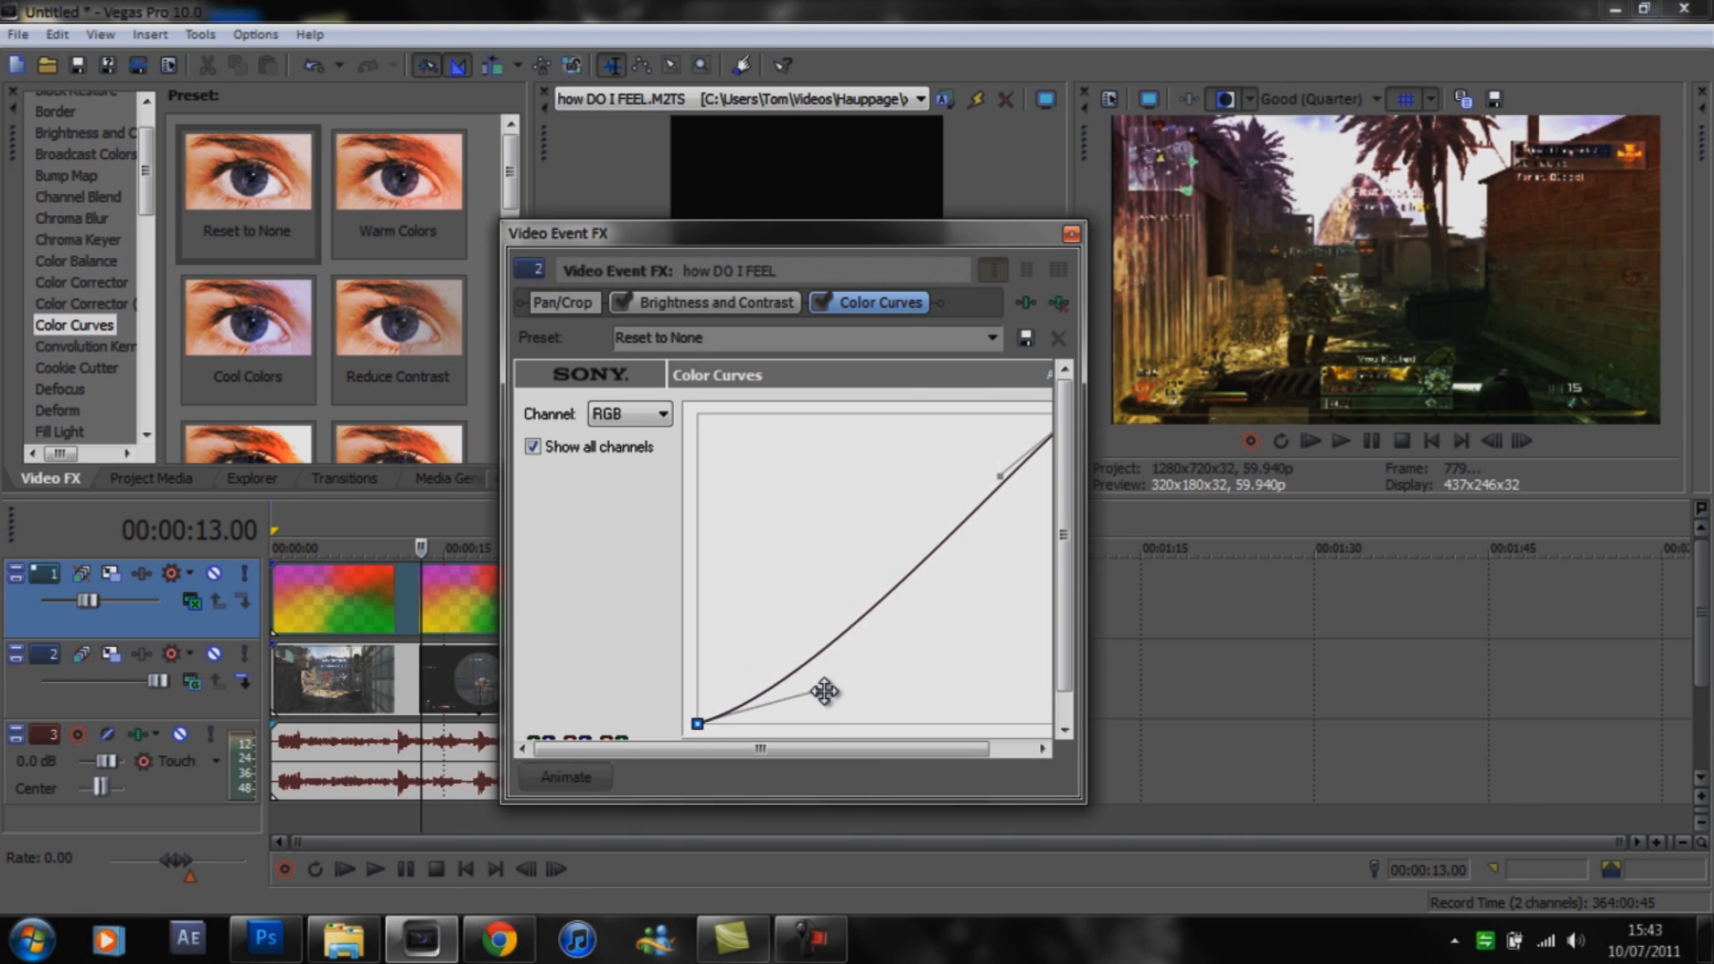
pyautogui.moveTo(997, 480); pyautogui.dragTo(940, 436)
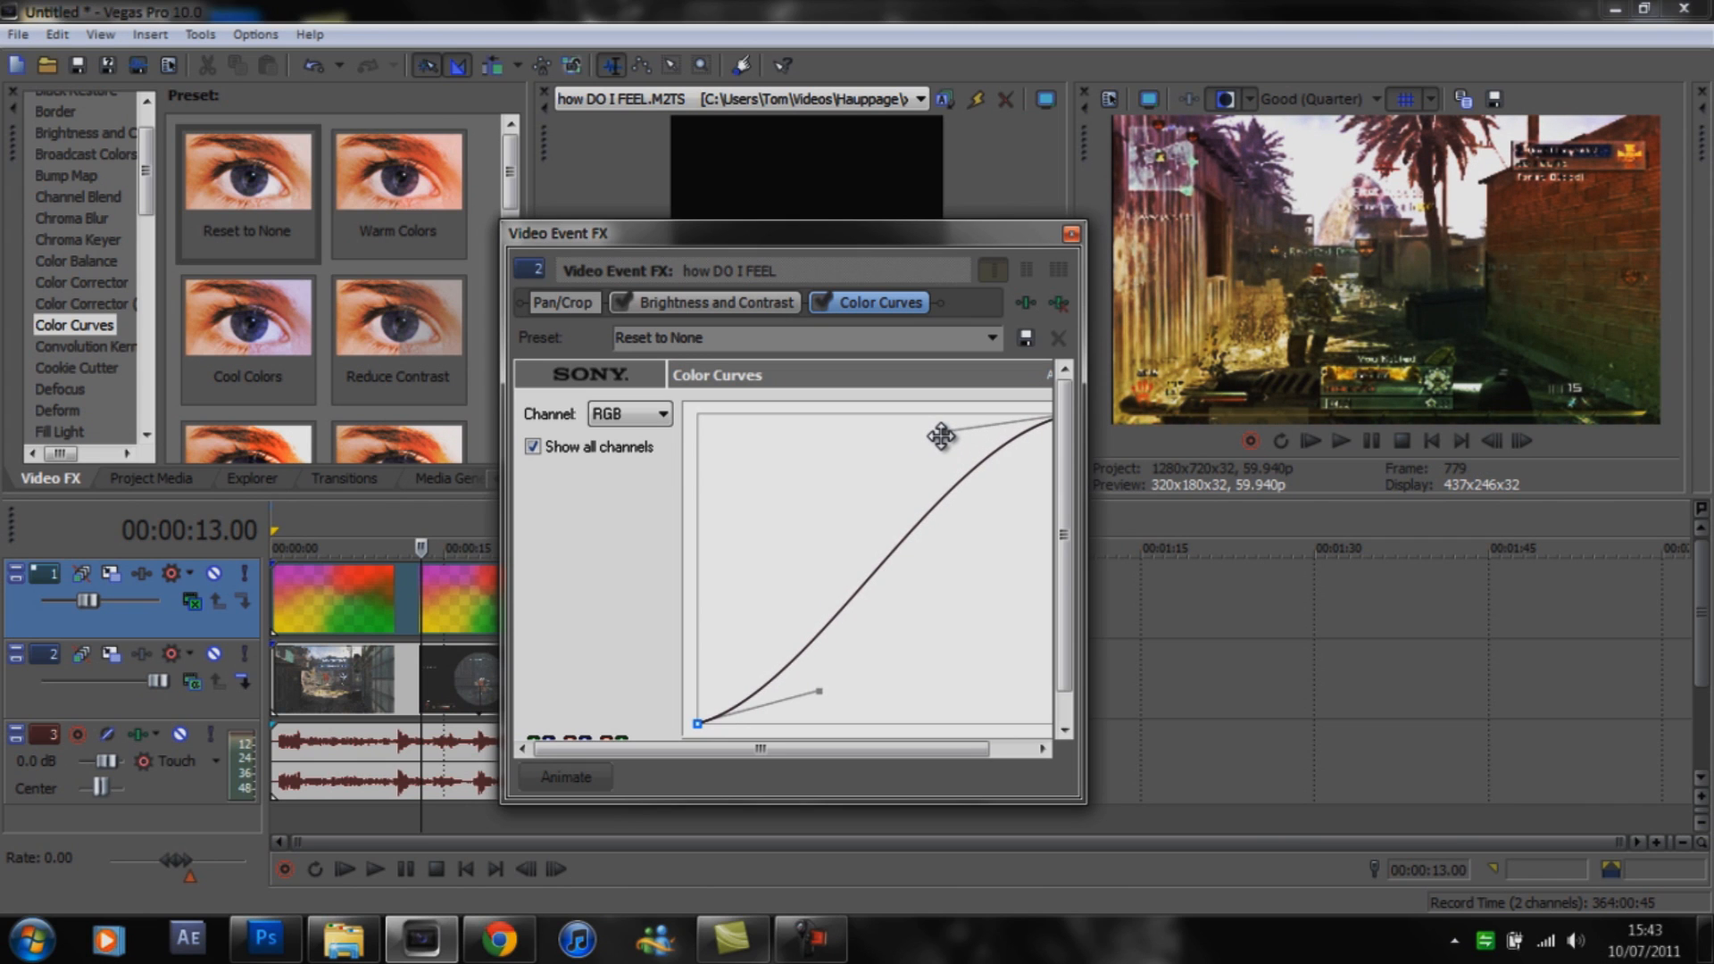
pyautogui.click(1070, 235)
# Apply the Sharpen effect to the gameplay clip using the Reset to None preset.
pyautogui.scroll(-1, 143, 213)
pyautogui.moveTo(143, 212); pyautogui.dragTo(148, 356)
pyautogui.click(52, 268)
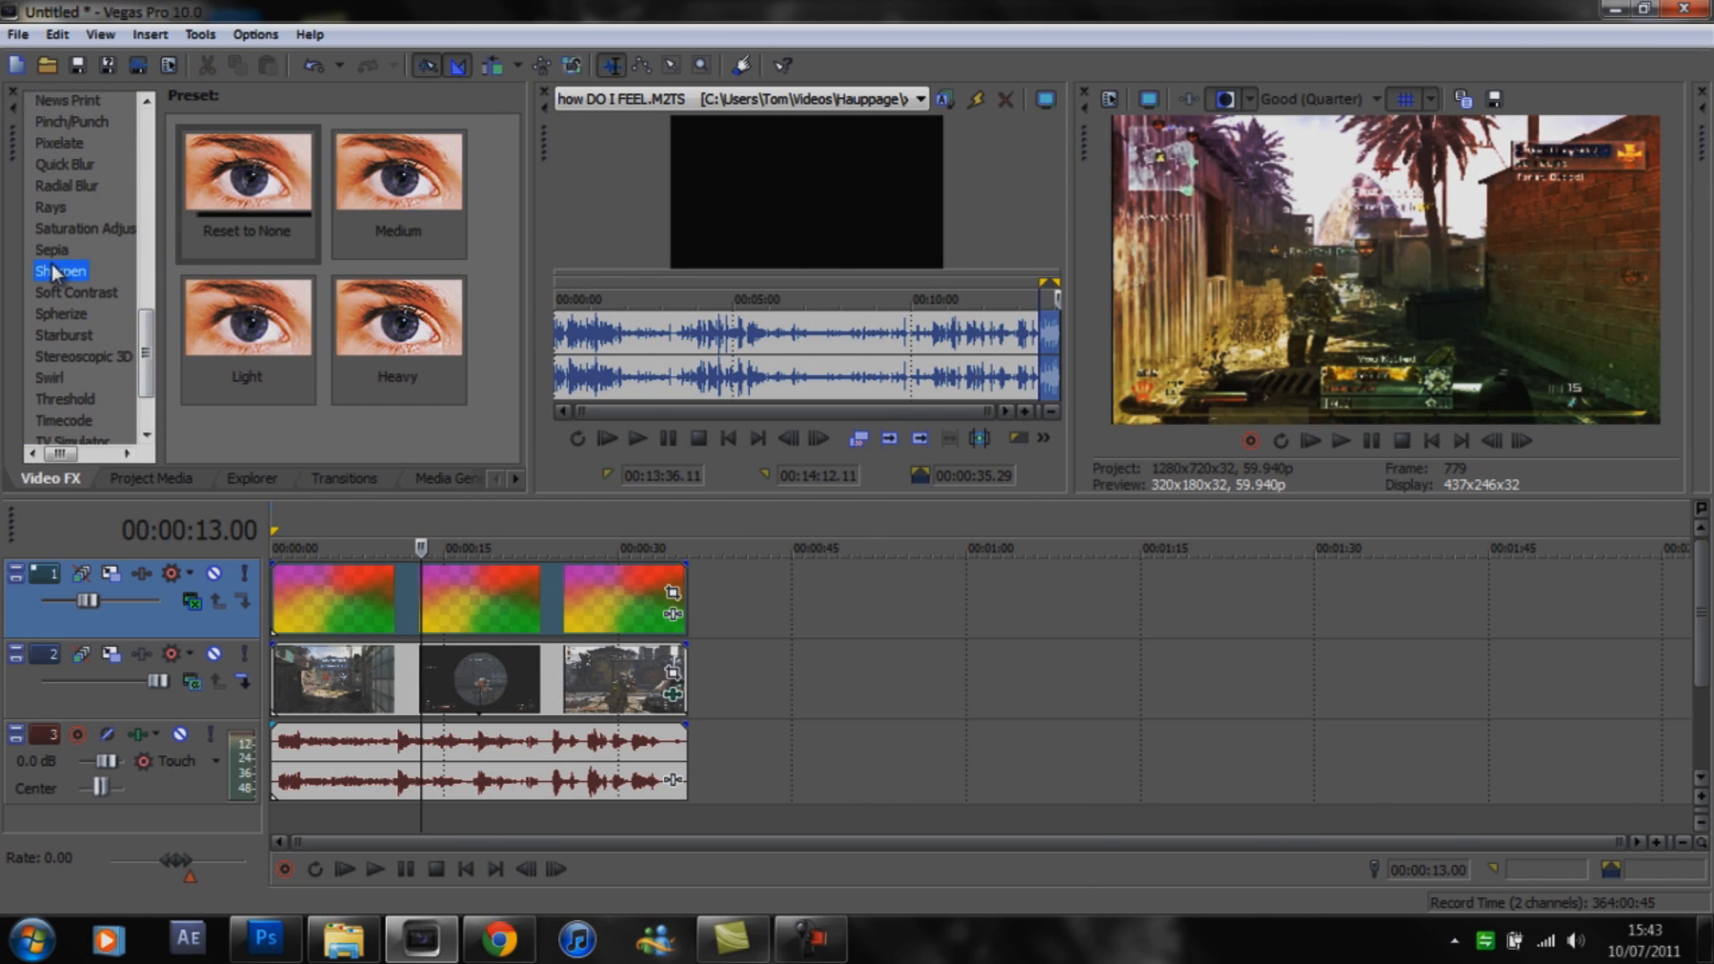
pyautogui.moveTo(277, 200); pyautogui.dragTo(607, 746)
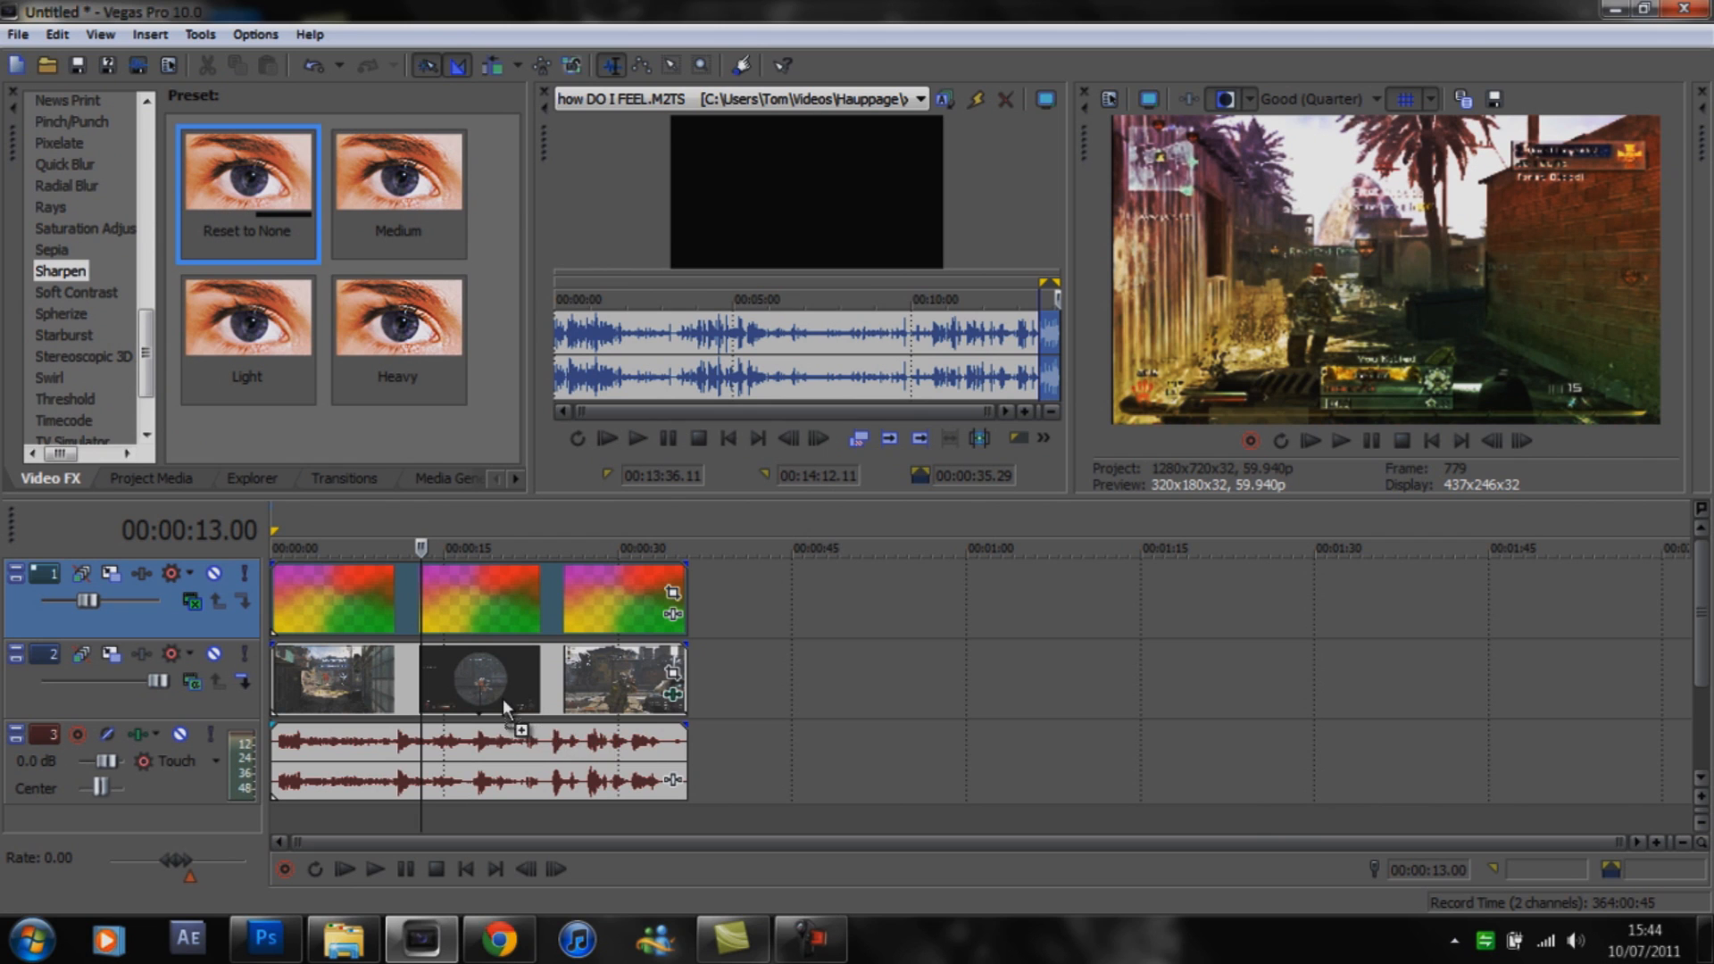
pyautogui.moveTo(504, 700); pyautogui.dragTo(504, 703)
pyautogui.click(1070, 235)
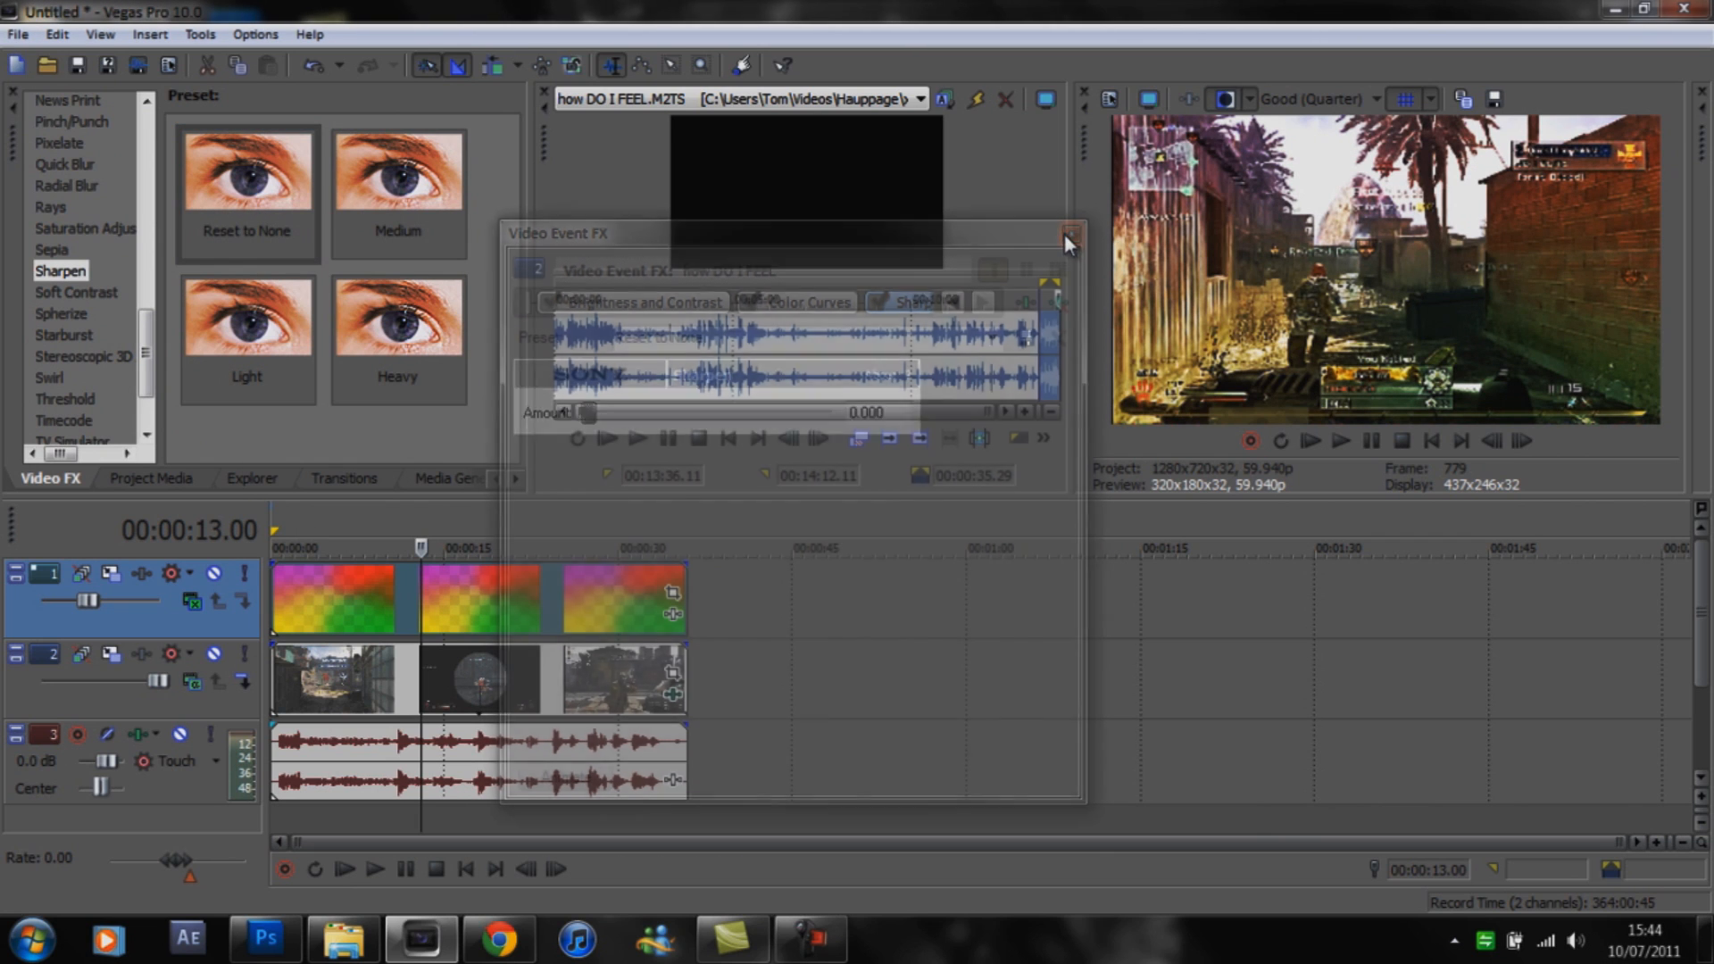
# Apply the Soft Contrast effect to the gameplay clip using the Modern Warfare Vignette preset.
pyautogui.moveTo(147, 375)
pyautogui.mouseDown()
pyautogui.moveTo(147, 401)
pyautogui.moveTo(145, 333)
pyautogui.moveTo(145, 364)
pyautogui.mouseUp()
pyautogui.click(77, 340)
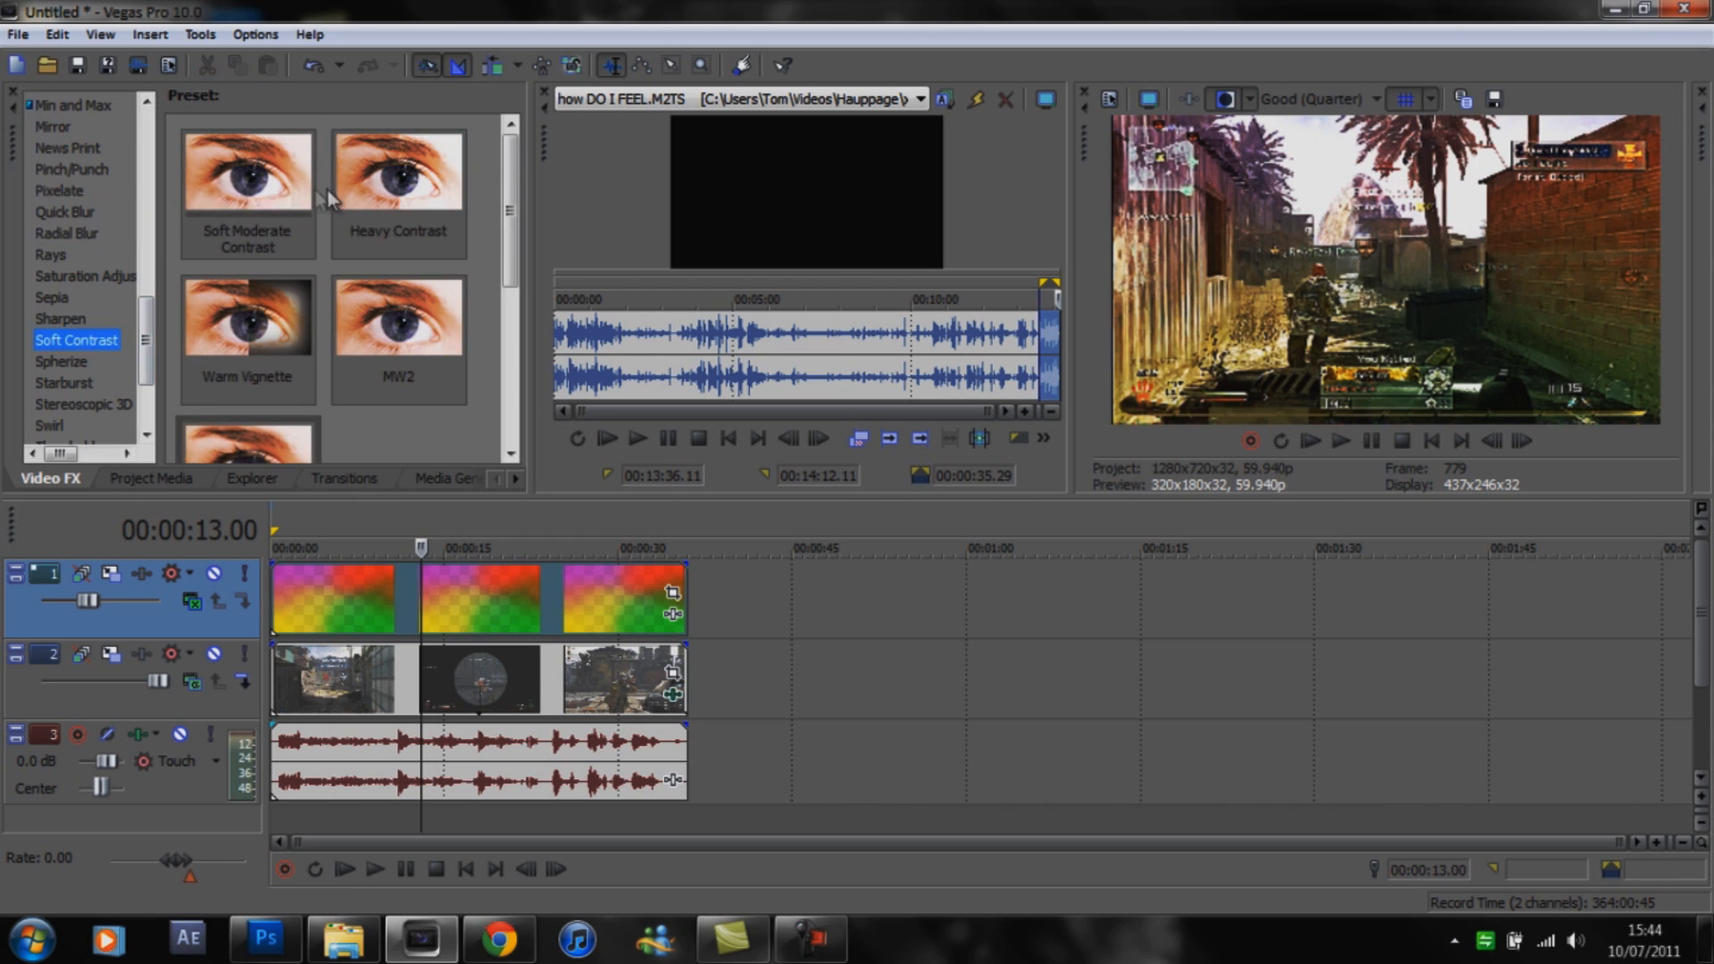
pyautogui.scroll(-2, 513, 268)
pyautogui.scroll(-2, 513, 267)
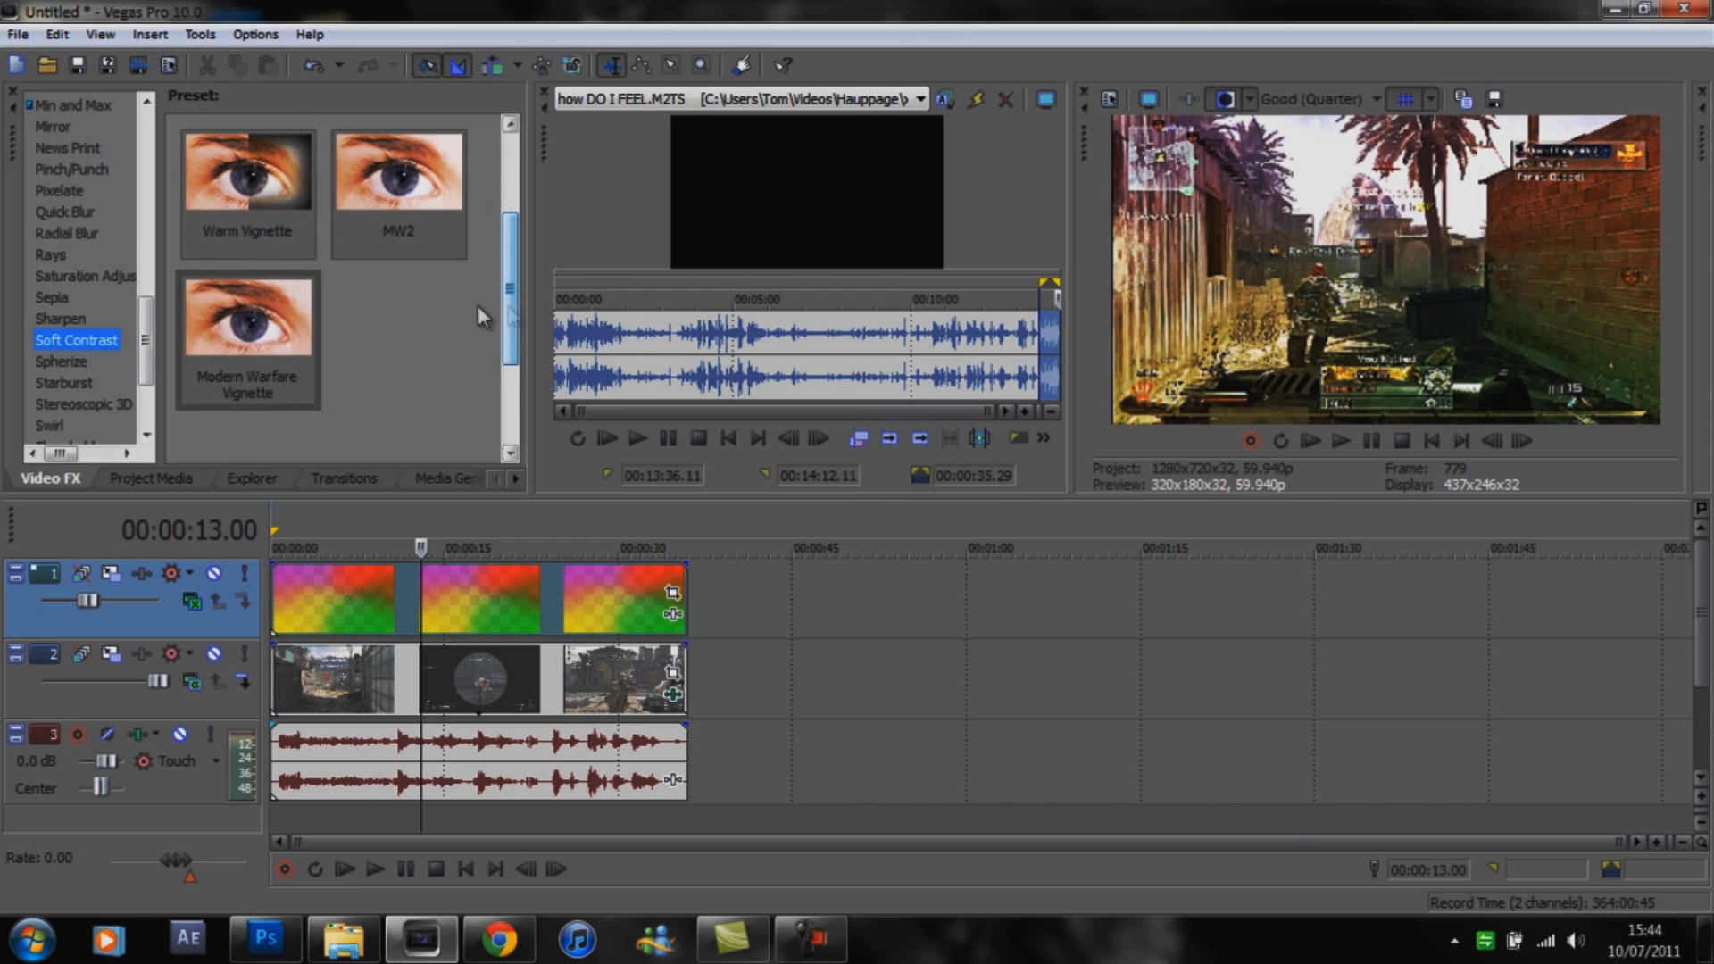
pyautogui.moveTo(236, 331); pyautogui.dragTo(464, 538)
pyautogui.moveTo(461, 691); pyautogui.dragTo(457, 691)
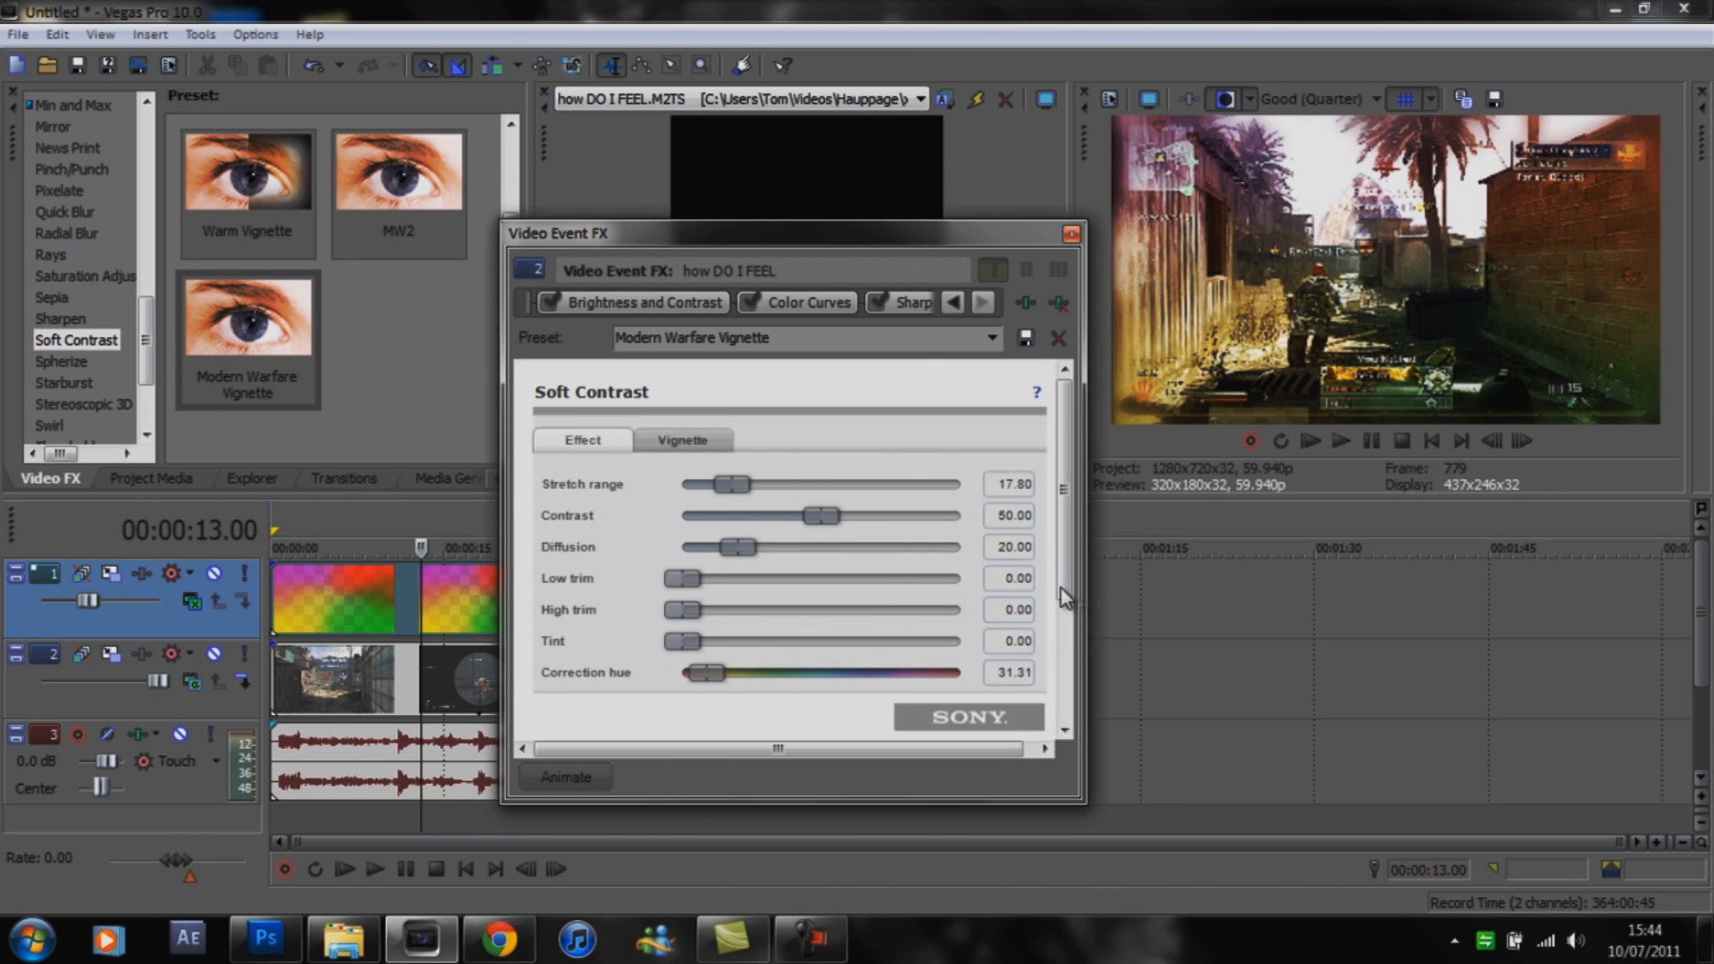
# Review the Effect and Vignette settings of the clip's Soft Contrast effect and close the effect window.
pyautogui.moveTo(1071, 495)
pyautogui.mouseDown()
pyautogui.moveTo(1066, 521)
pyautogui.moveTo(1062, 507)
pyautogui.mouseUp()
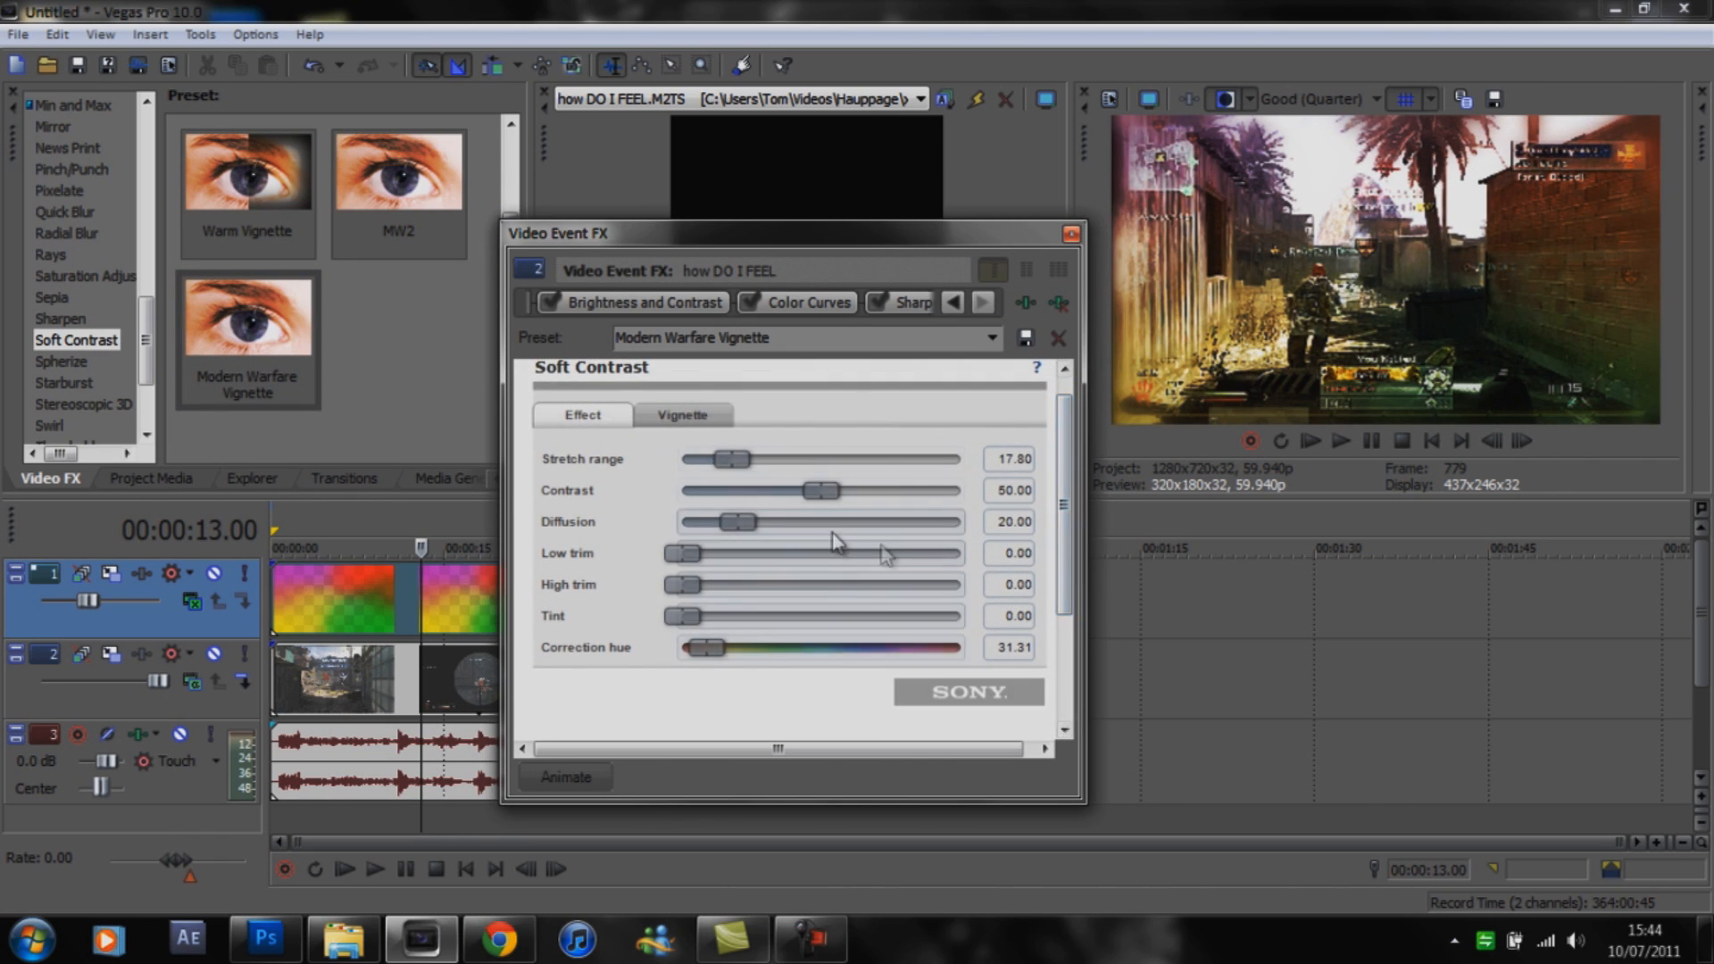
pyautogui.click(975, 304)
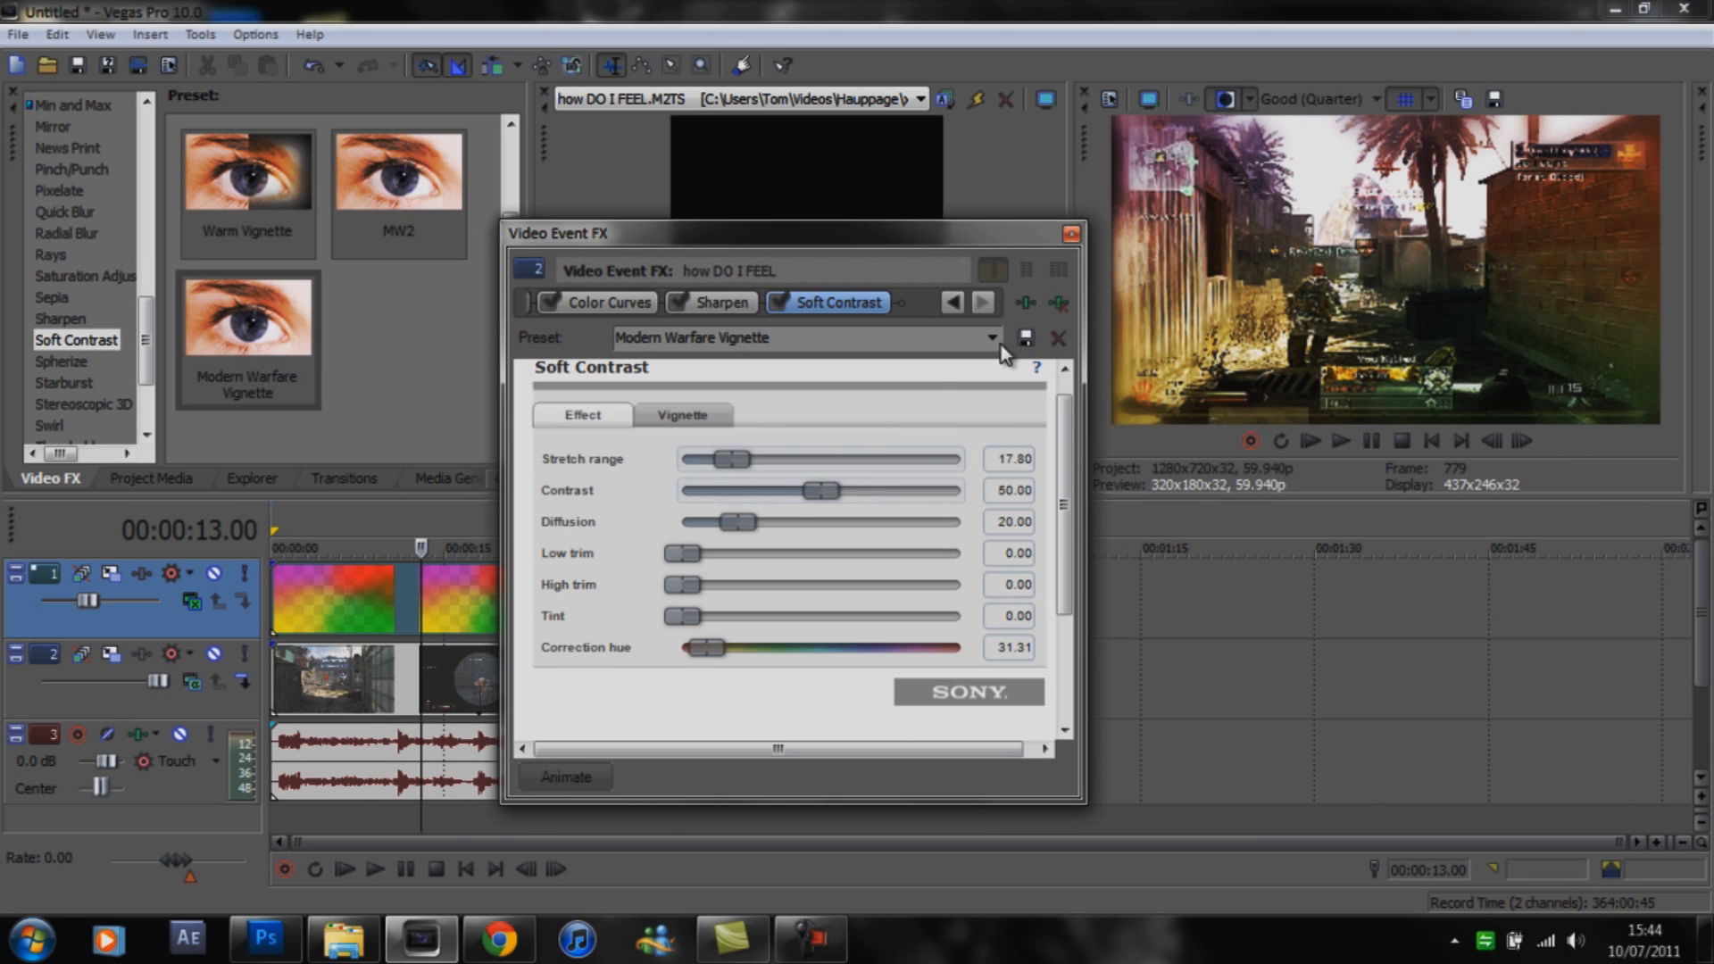
pyautogui.moveTo(897, 238); pyautogui.dragTo(976, 257)
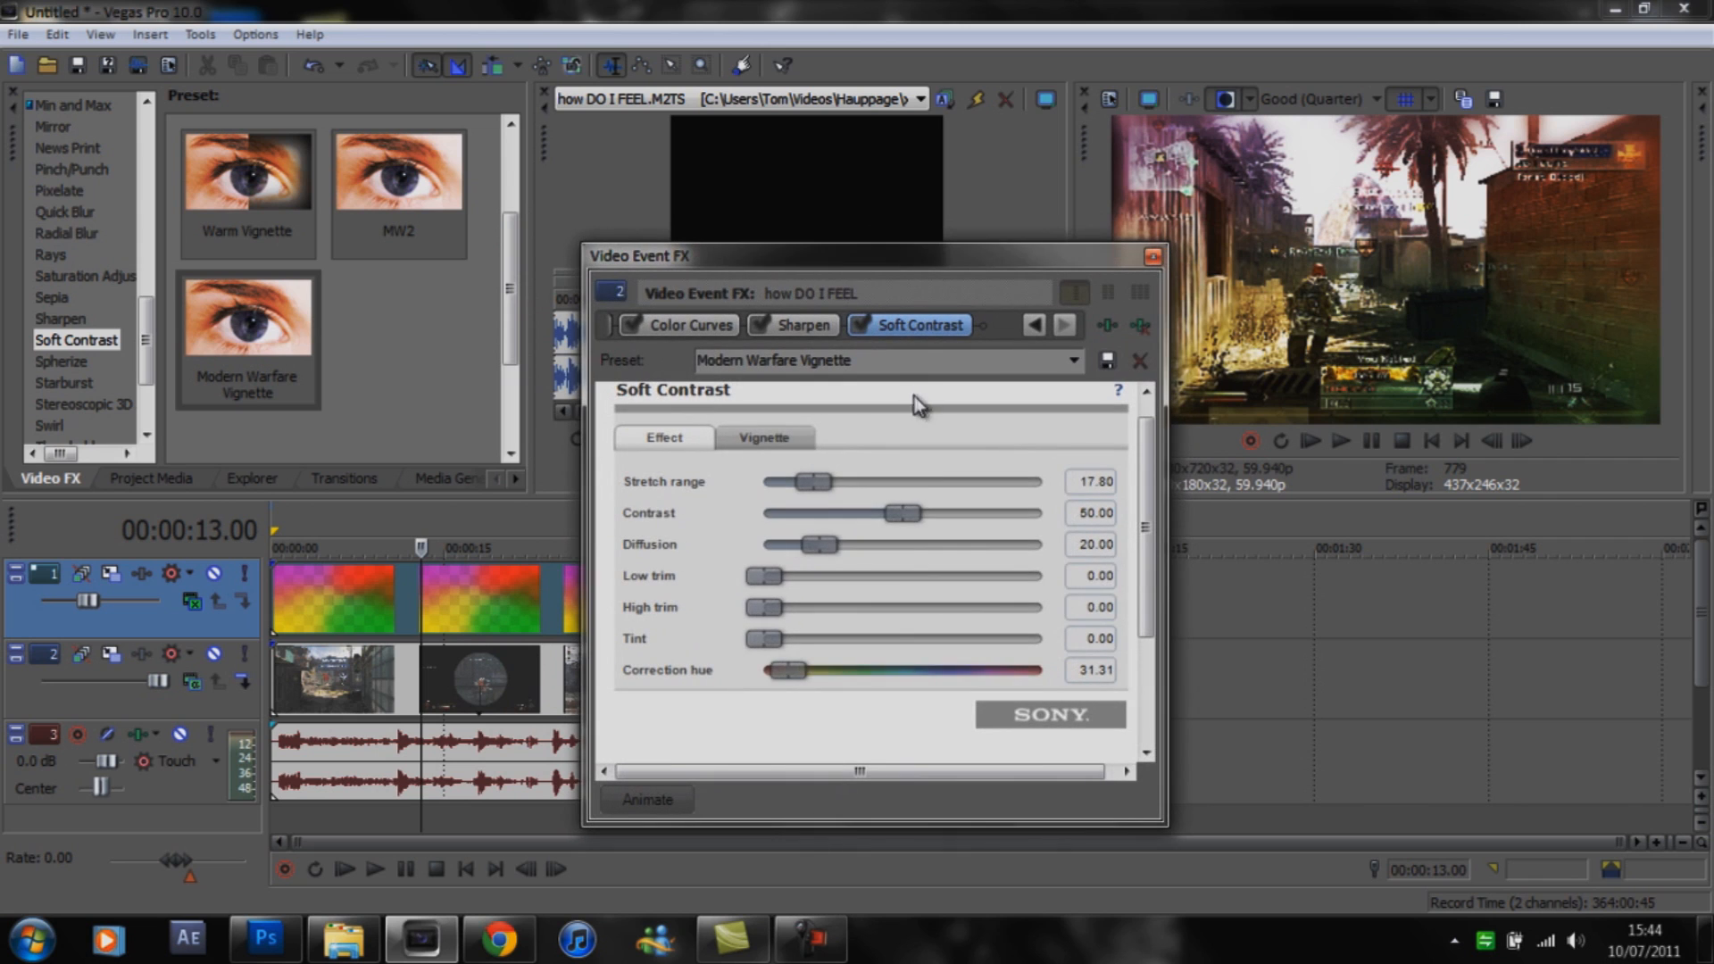
pyautogui.click(774, 437)
pyautogui.moveTo(1143, 516); pyautogui.dragTo(1142, 574)
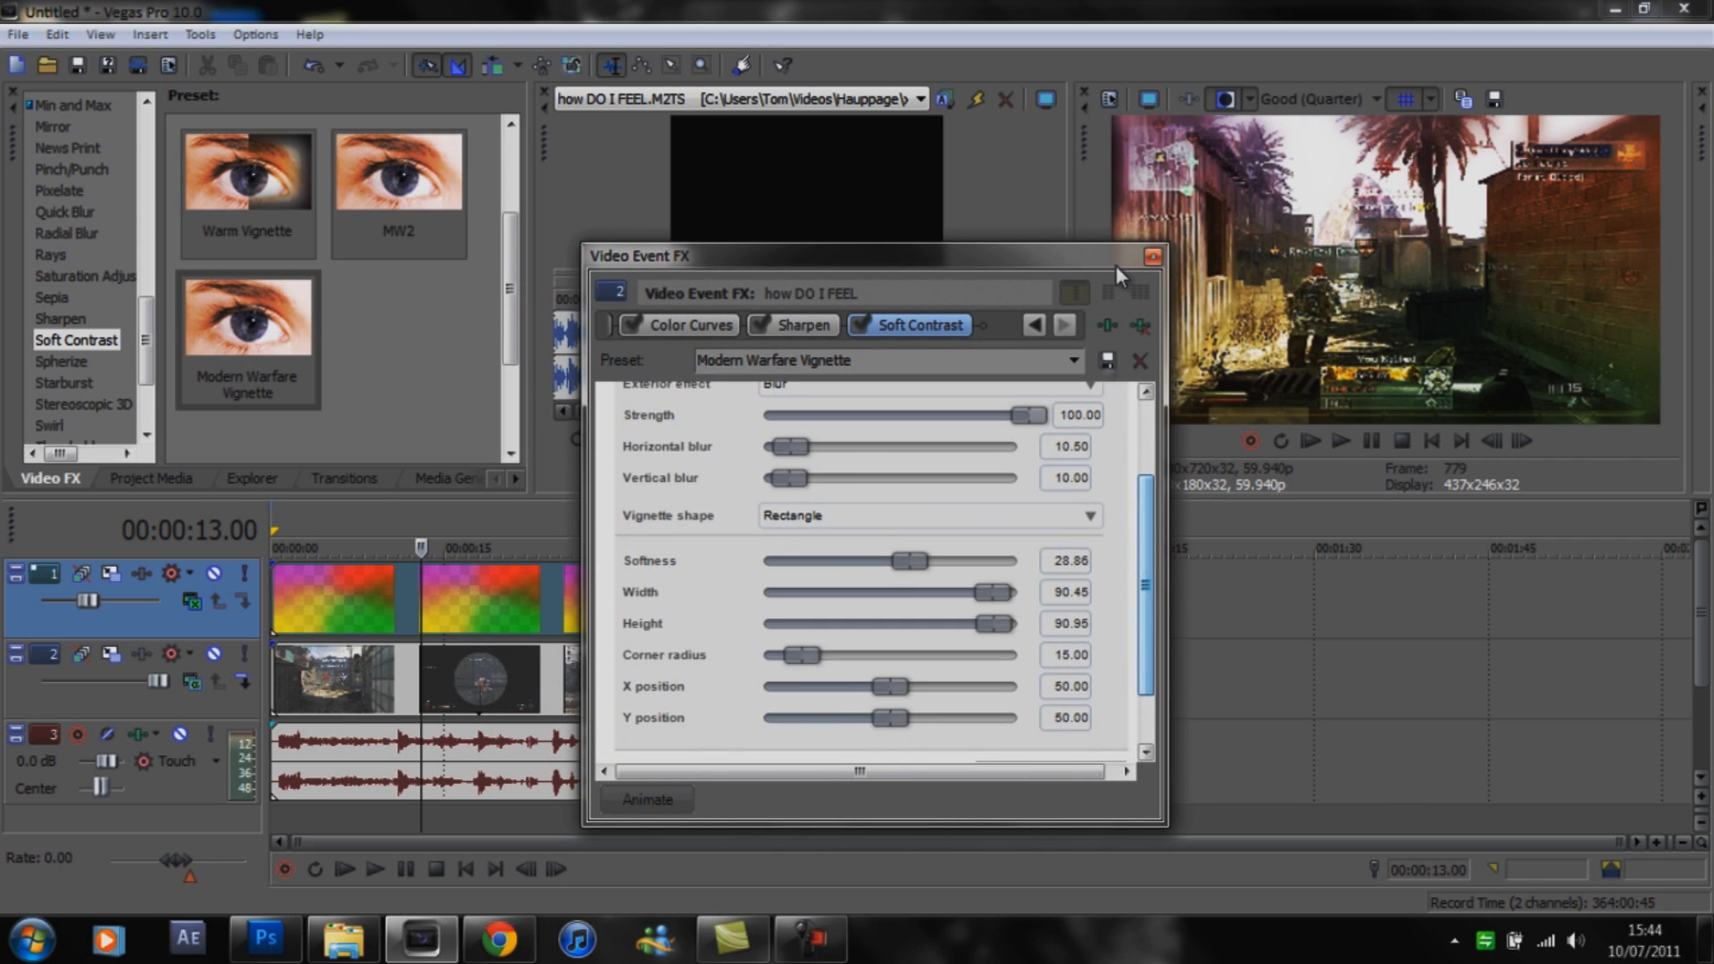
pyautogui.click(1152, 258)
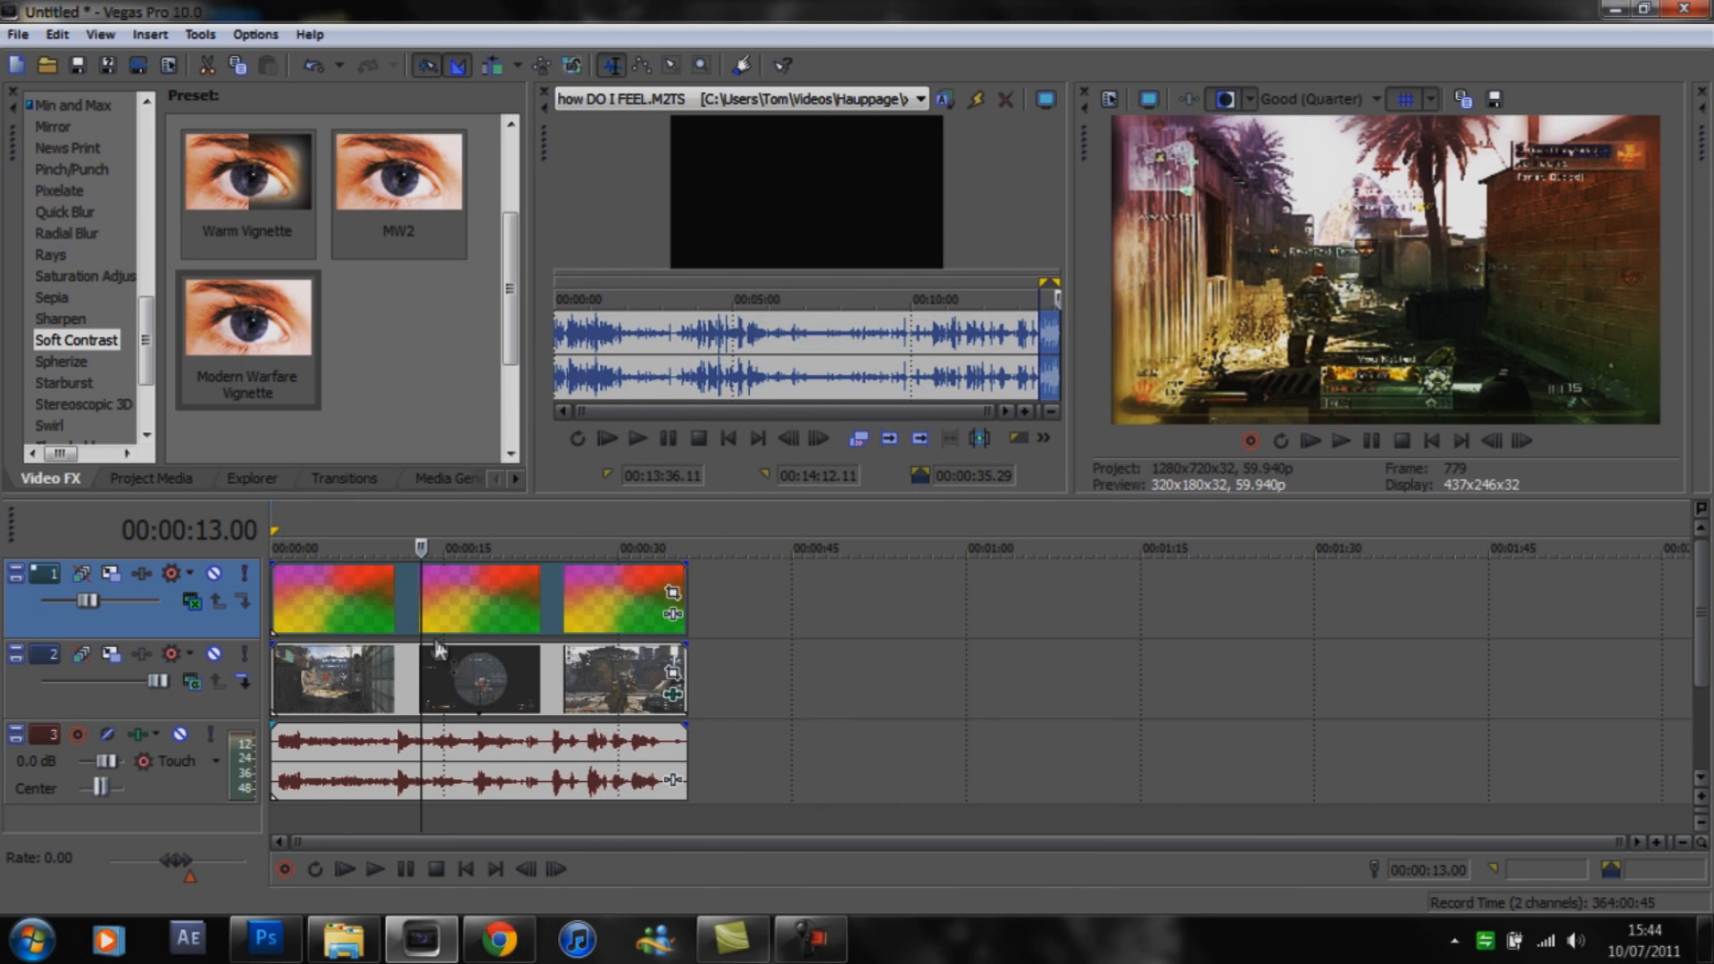
# Crop the gameplay clip slightly to a width of 1,891.5 and height of 1,063.9, and preview the frame at 00:00:12.47.
pyautogui.click(458, 682)
pyautogui.moveTo(460, 682); pyautogui.dragTo(447, 675)
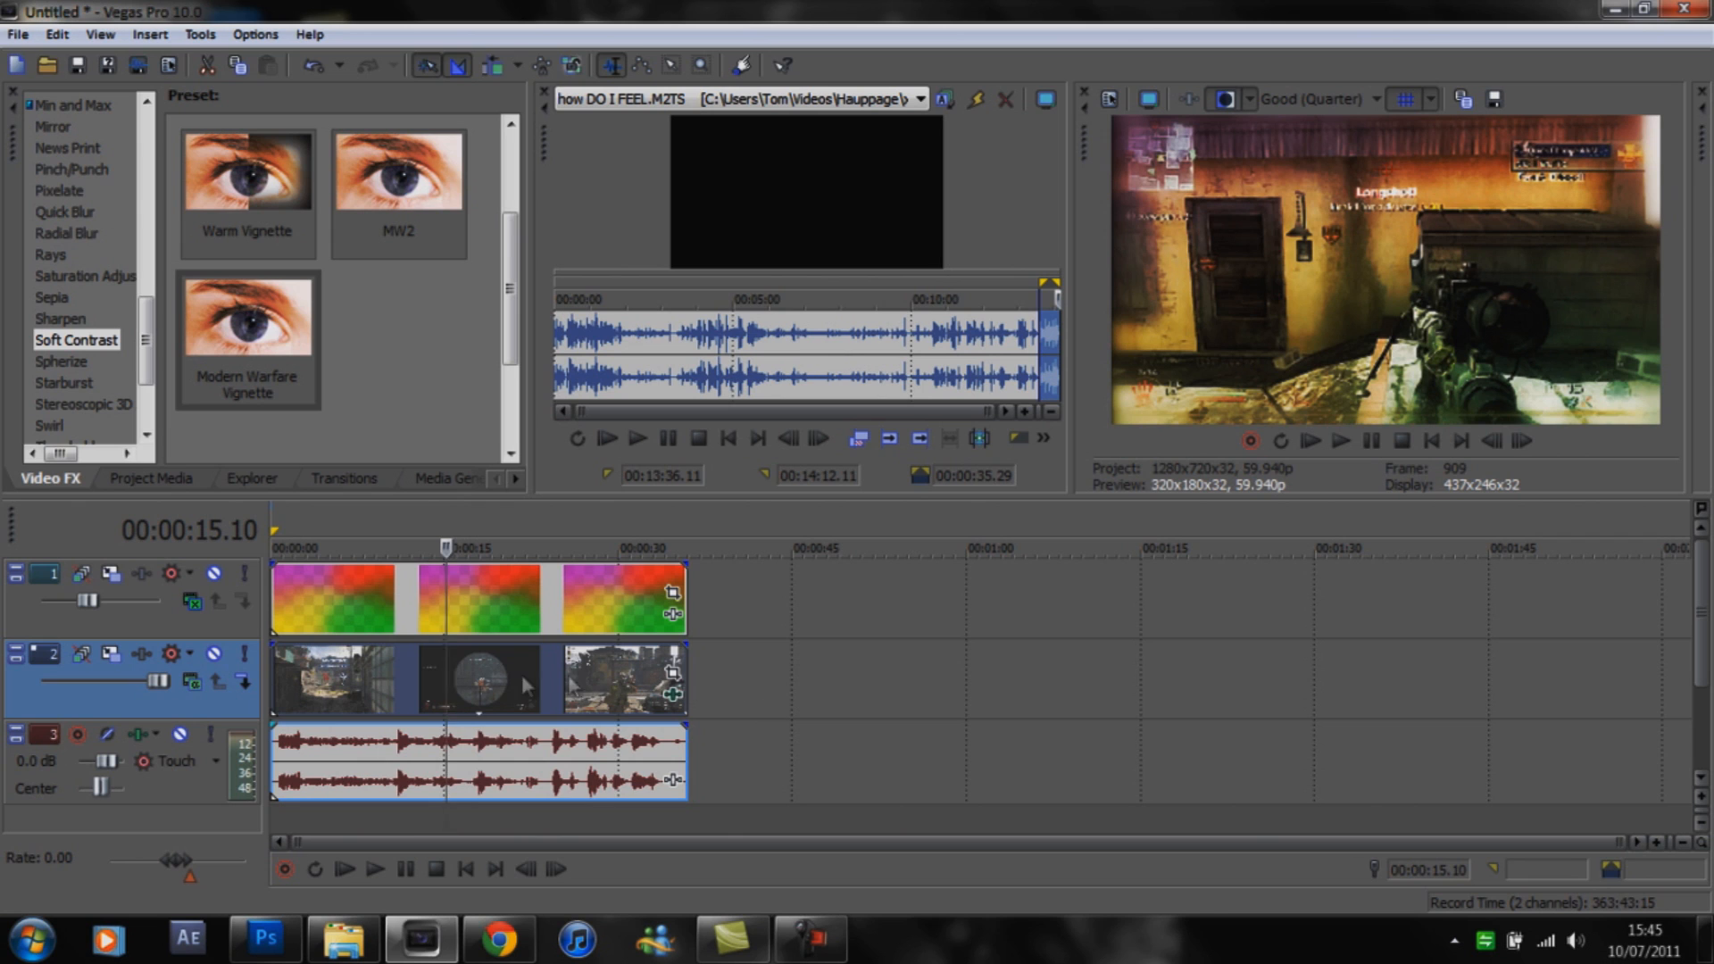
pyautogui.click(671, 673)
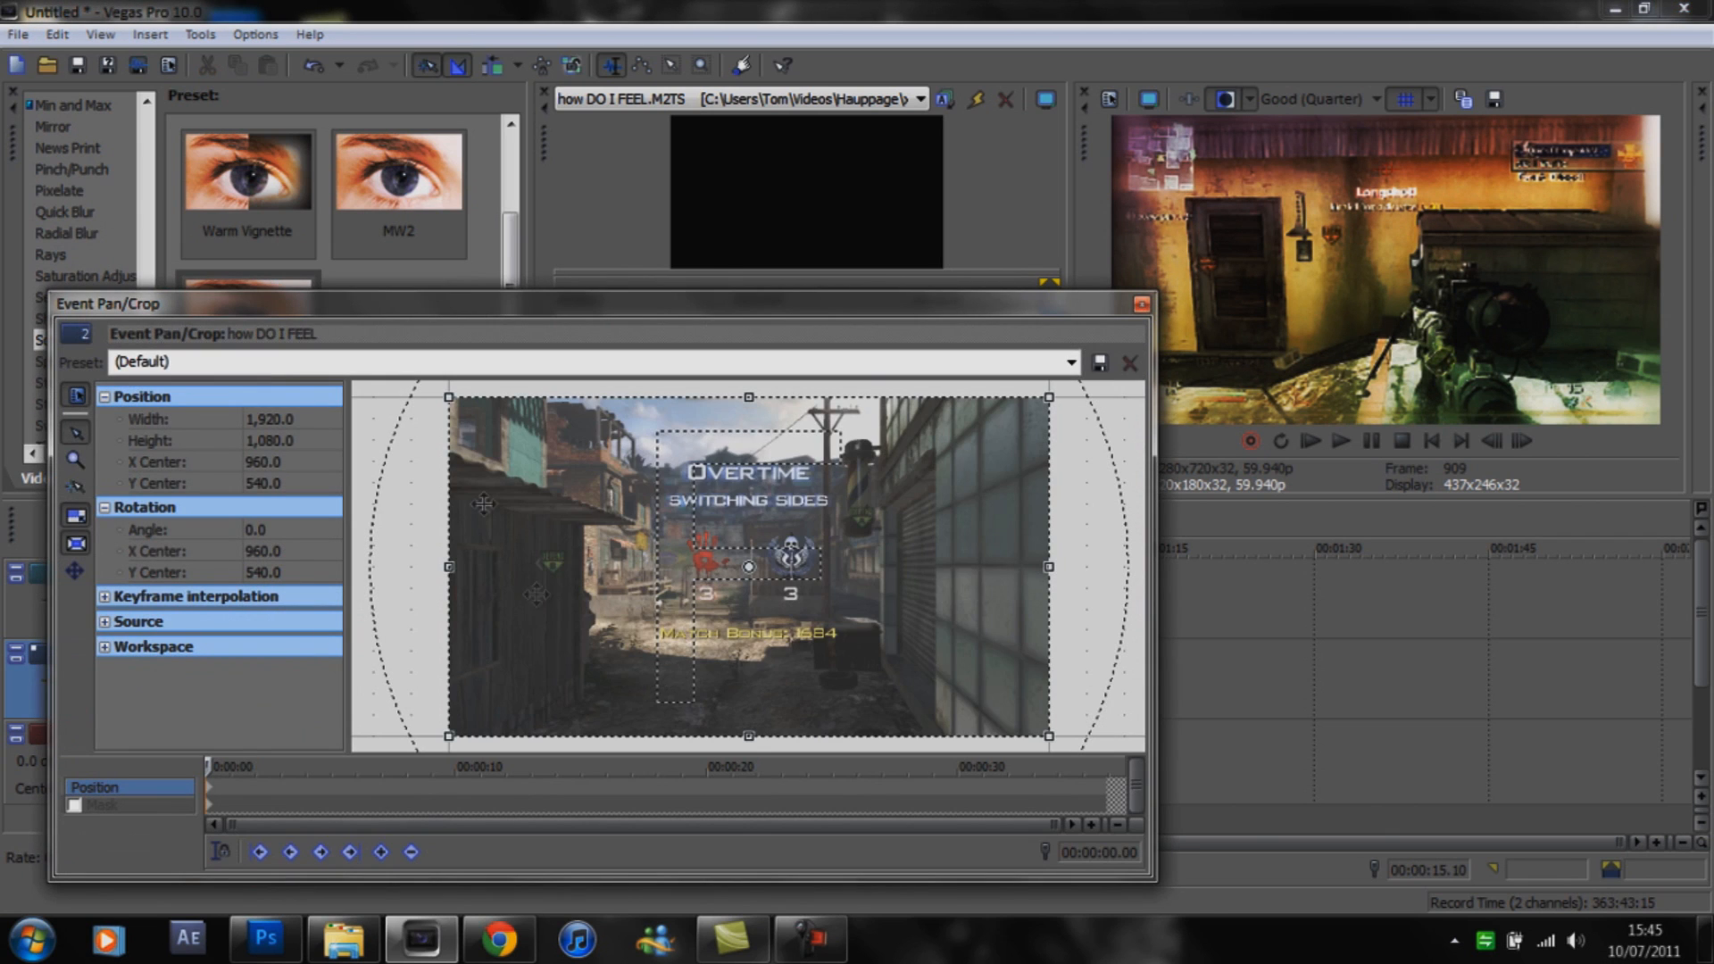
pyautogui.moveTo(446, 398); pyautogui.dragTo(450, 403)
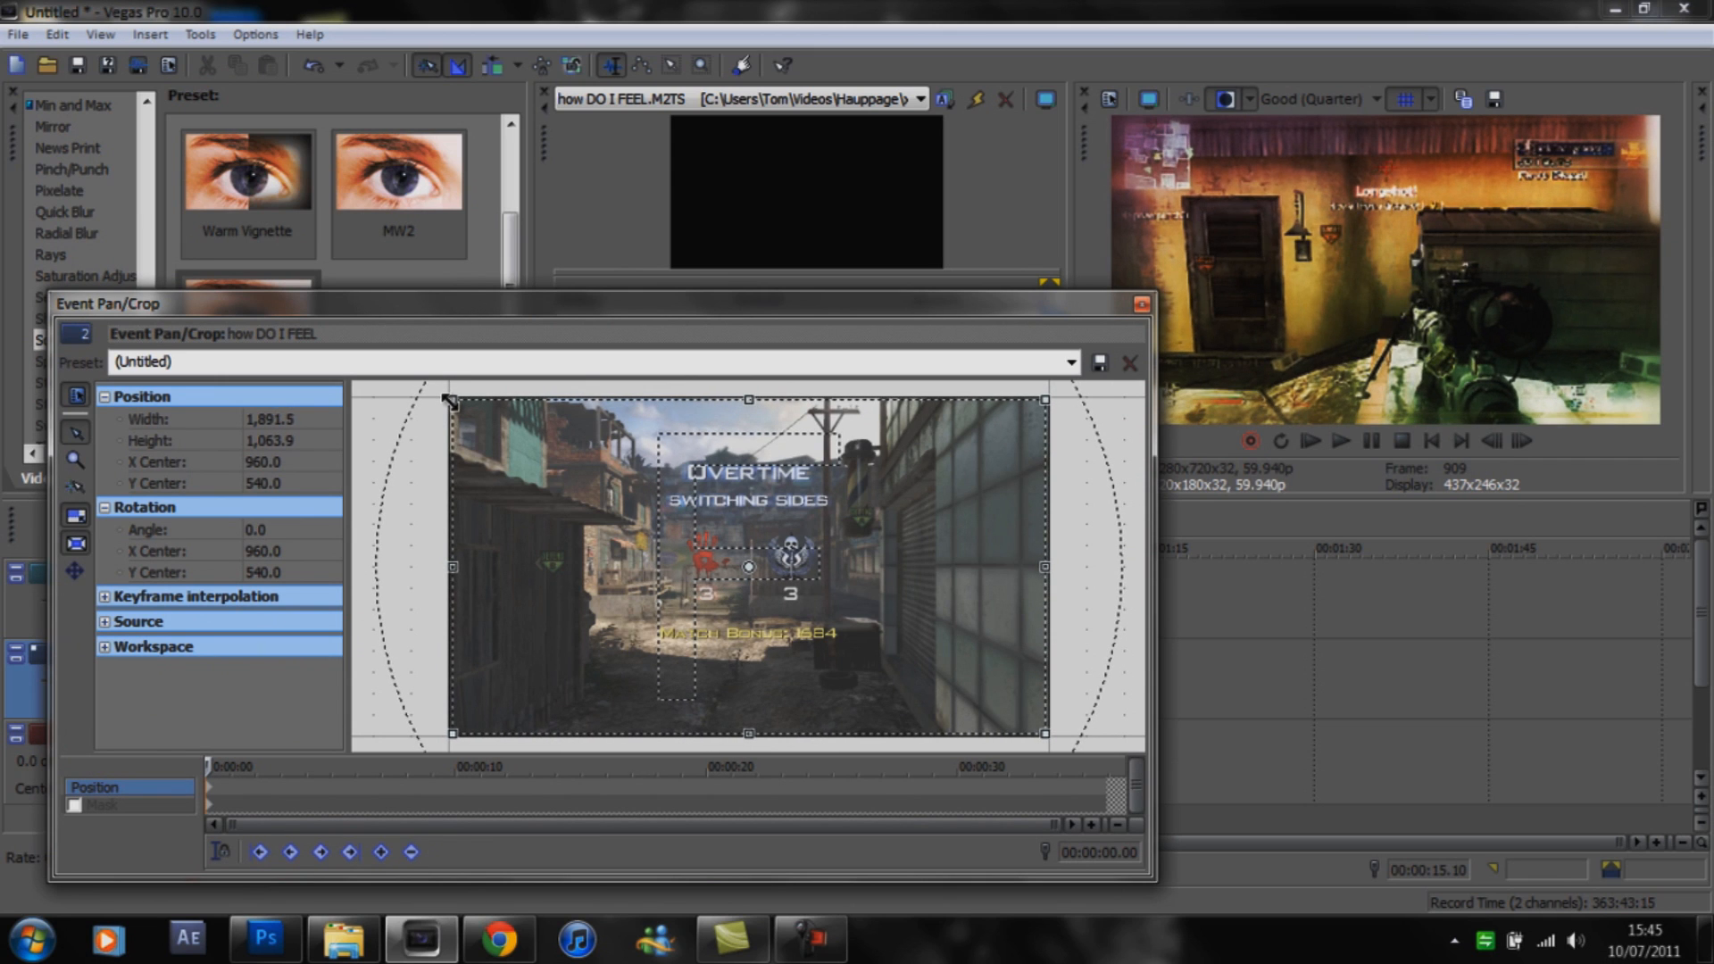
pyautogui.click(1141, 305)
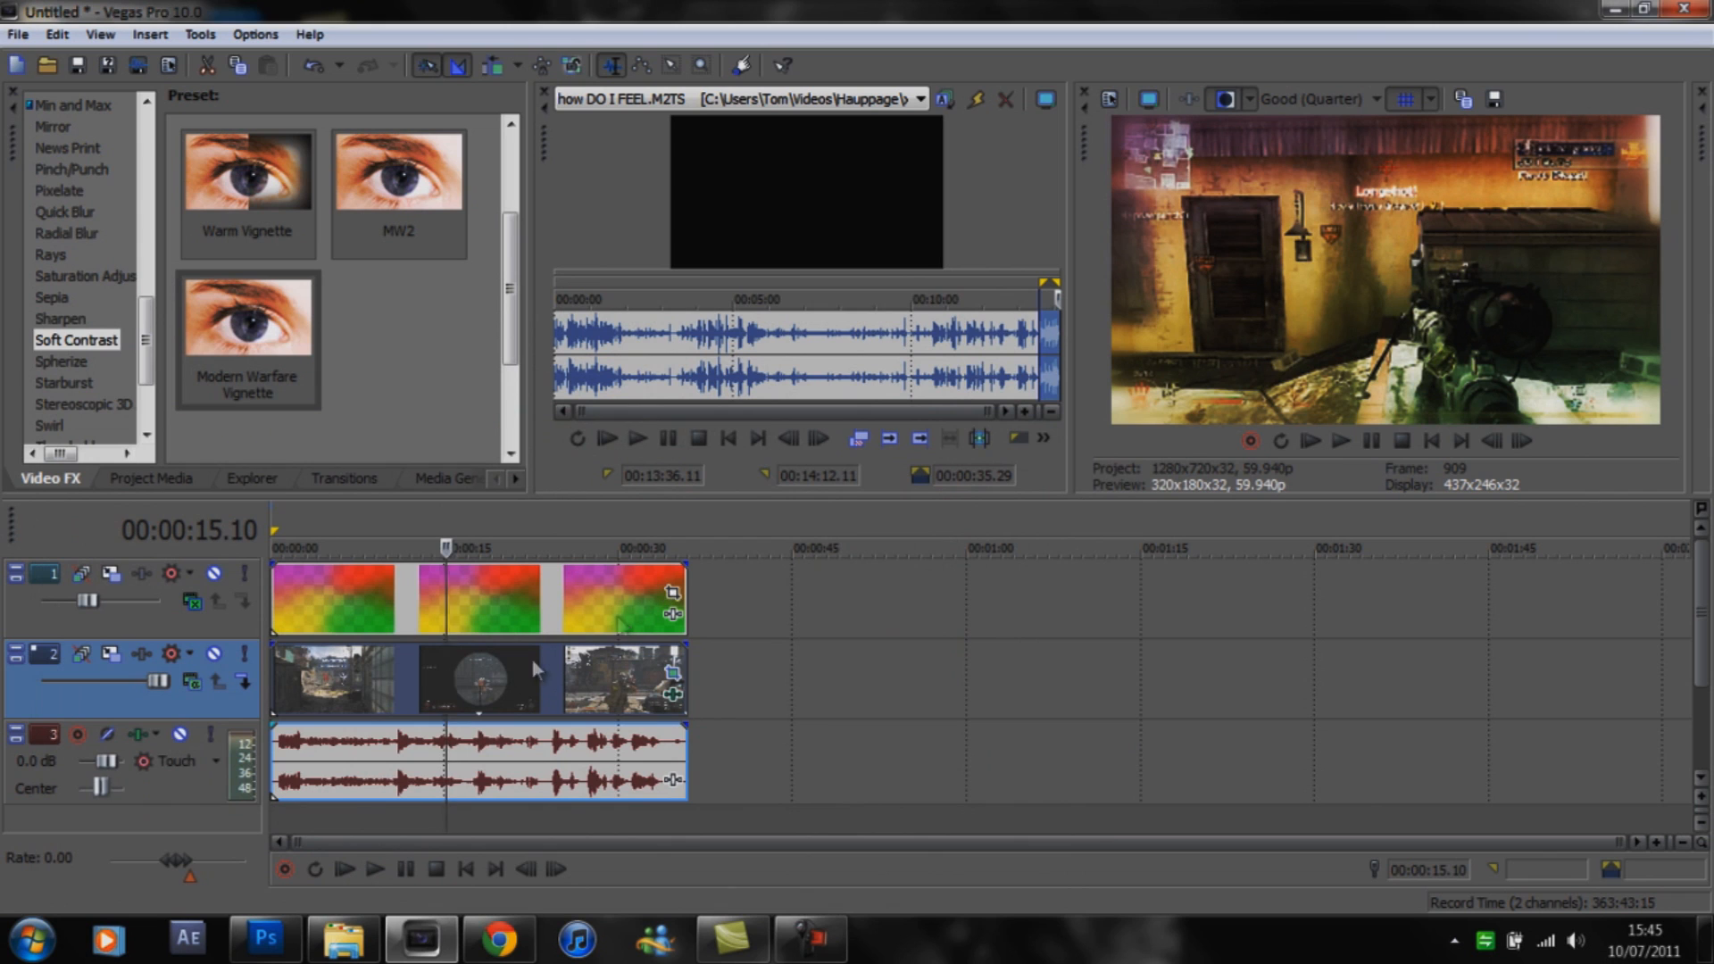
pyautogui.moveTo(447, 680)
pyautogui.mouseDown()
pyautogui.moveTo(467, 683)
pyautogui.moveTo(397, 688)
pyautogui.moveTo(476, 687)
pyautogui.moveTo(418, 694)
pyautogui.mouseUp()
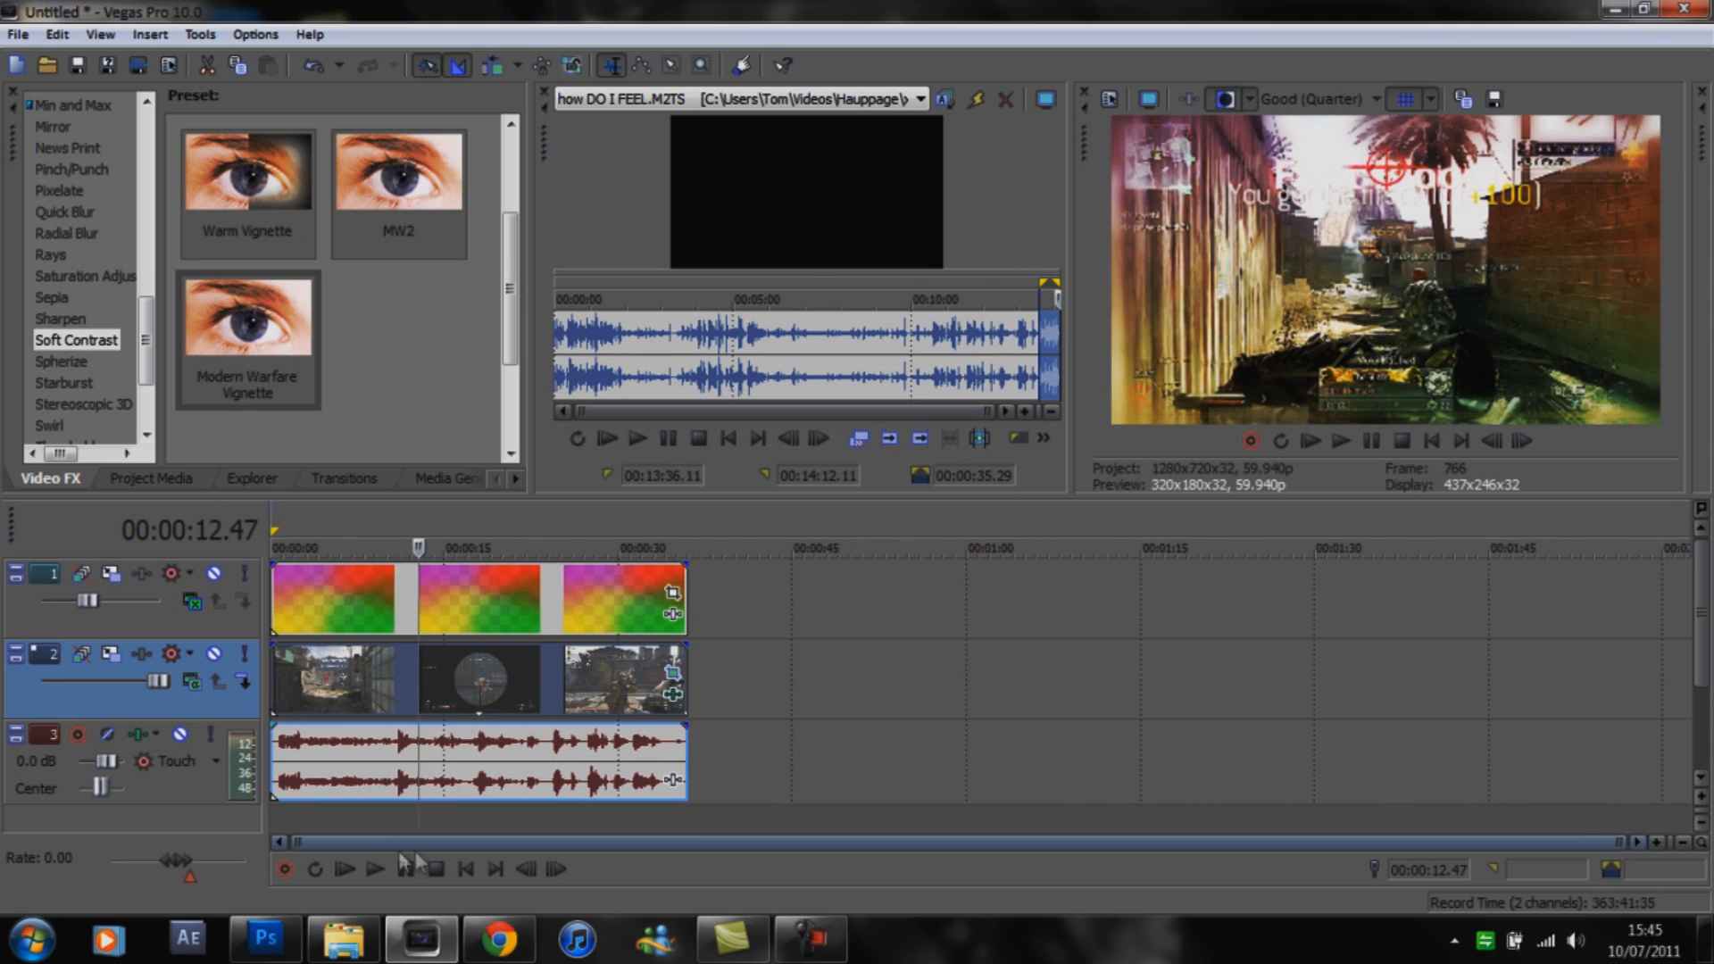
pyautogui.moveTo(393, 949)
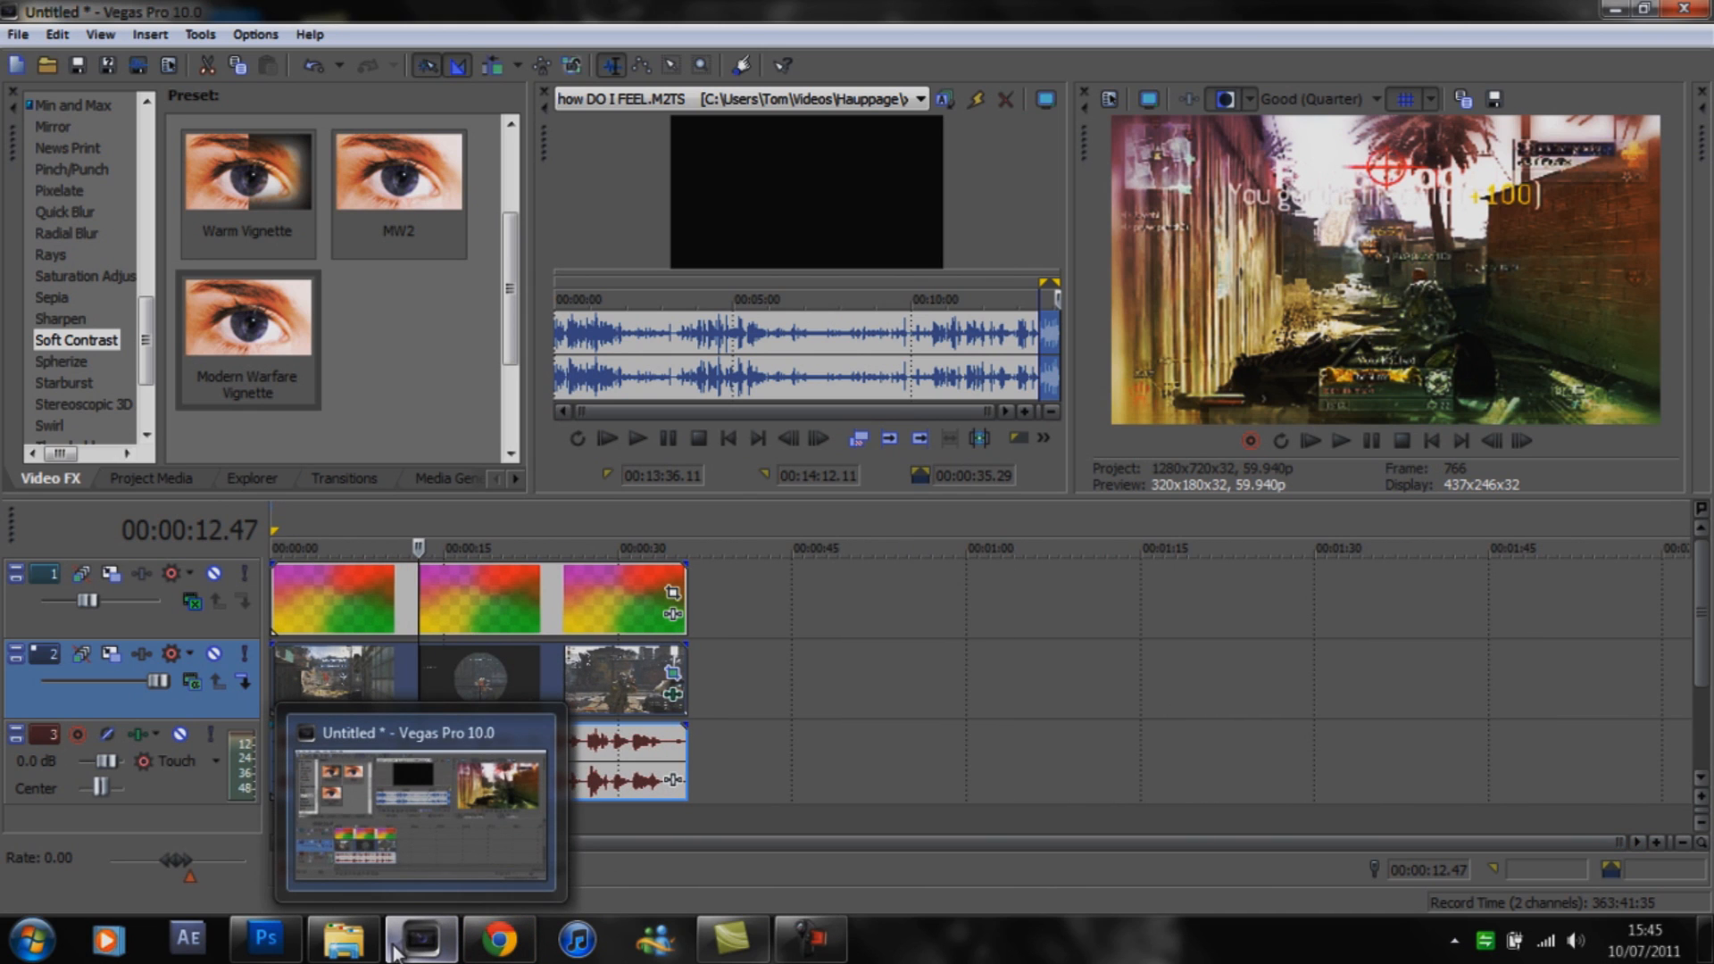